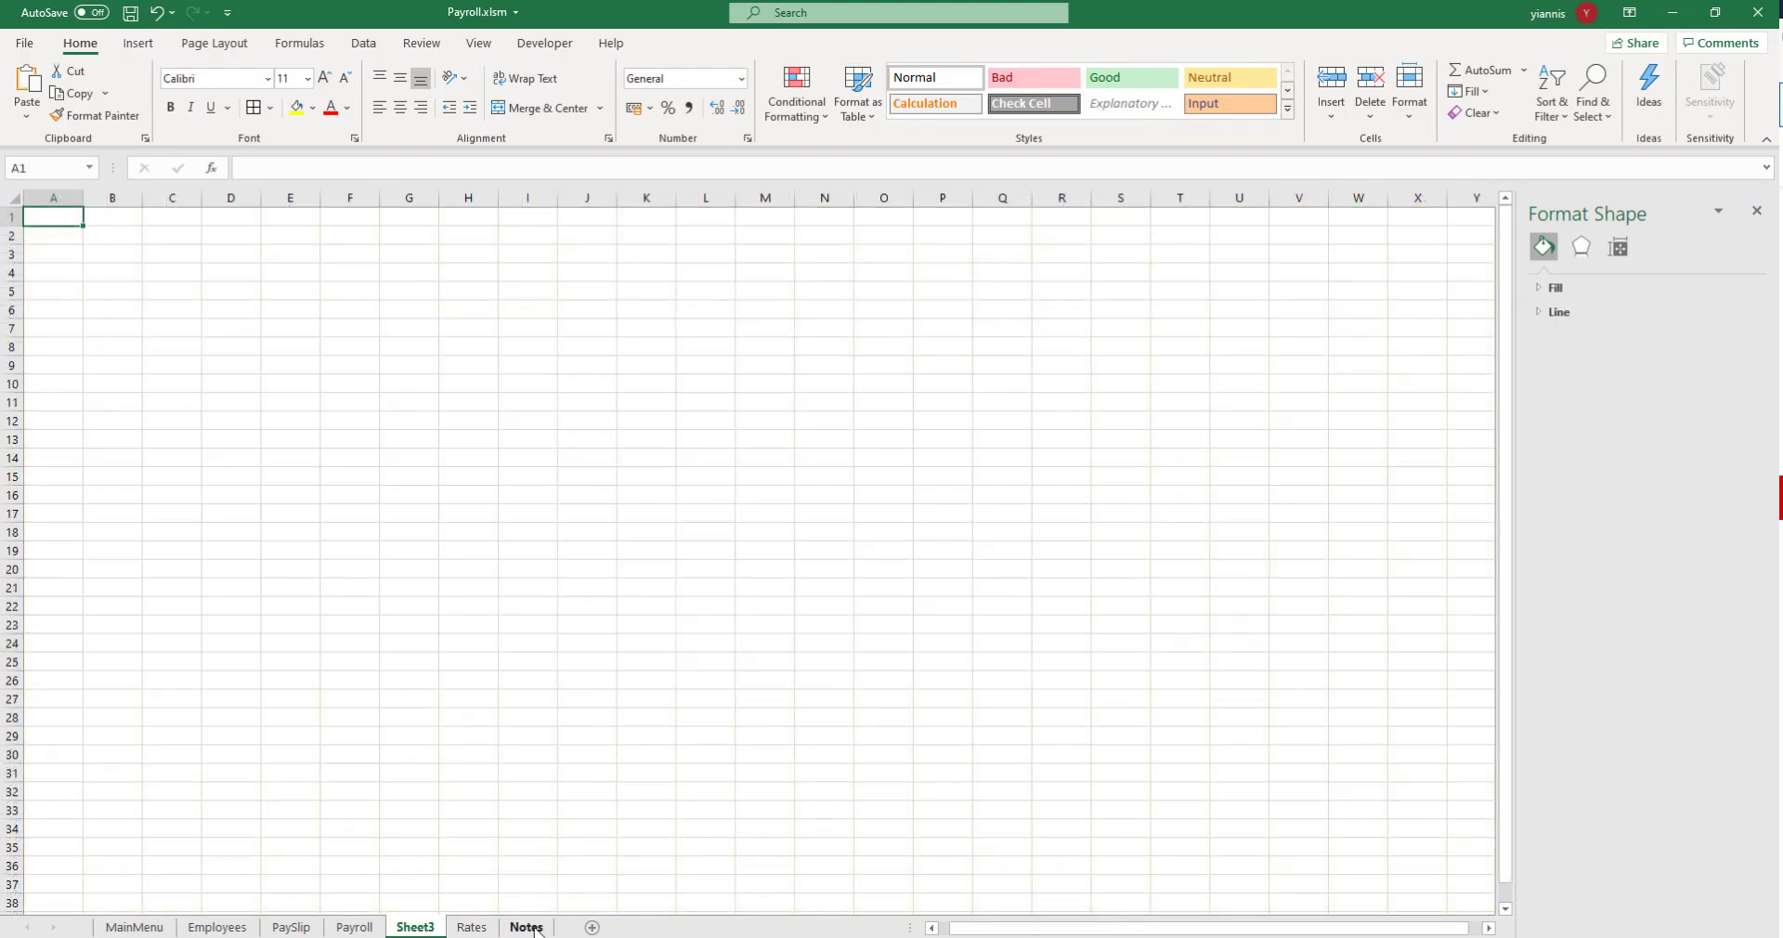
Rename the Sheet3 worksheet as Charts
{"action": "right_click", "coordinate": [415, 931]}
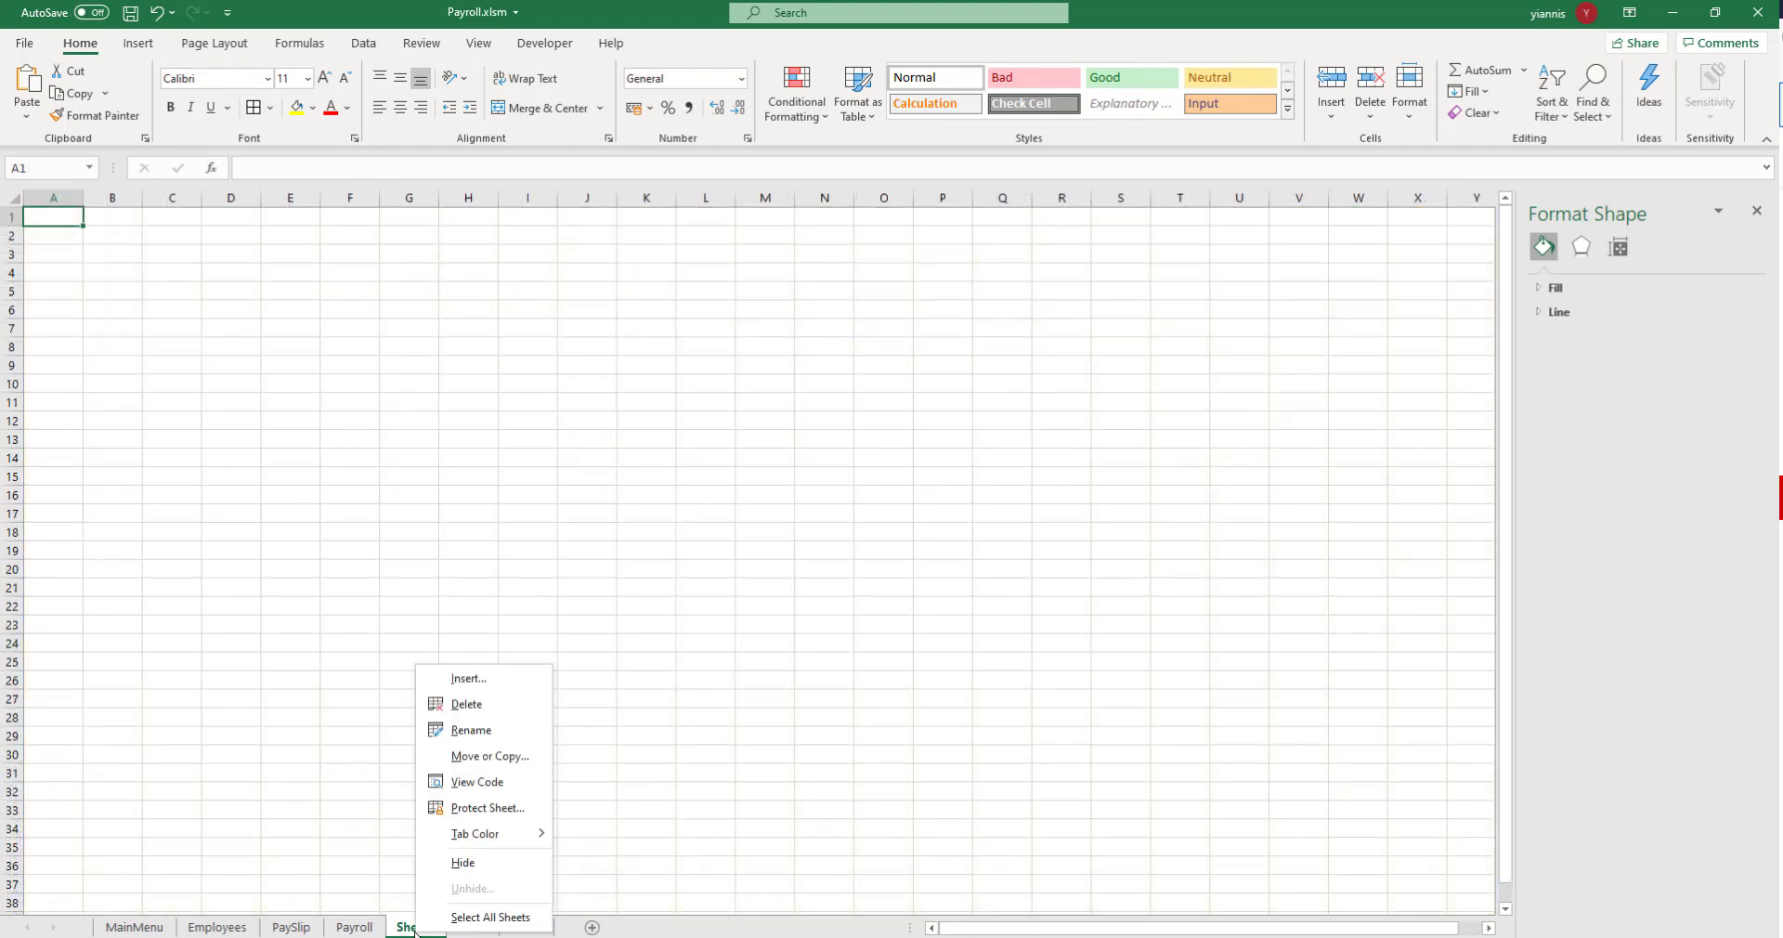
{"action": "left_click", "coordinate": [450, 730]}
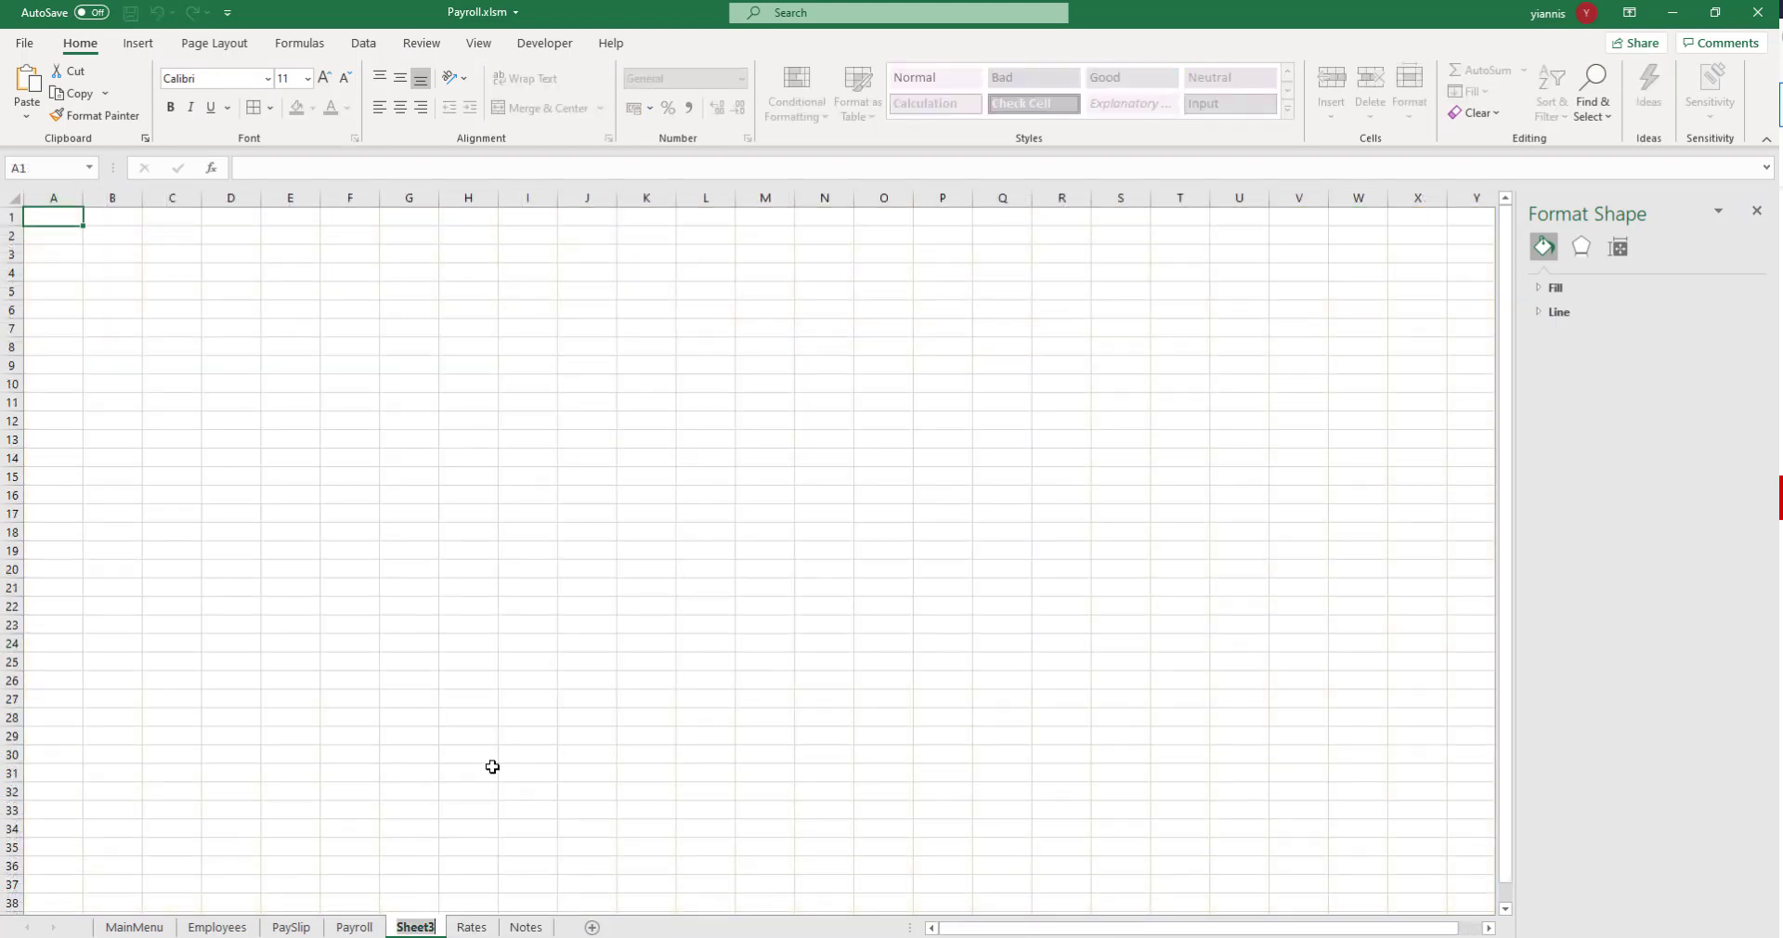
{"action": "type", "text": "Ch"}
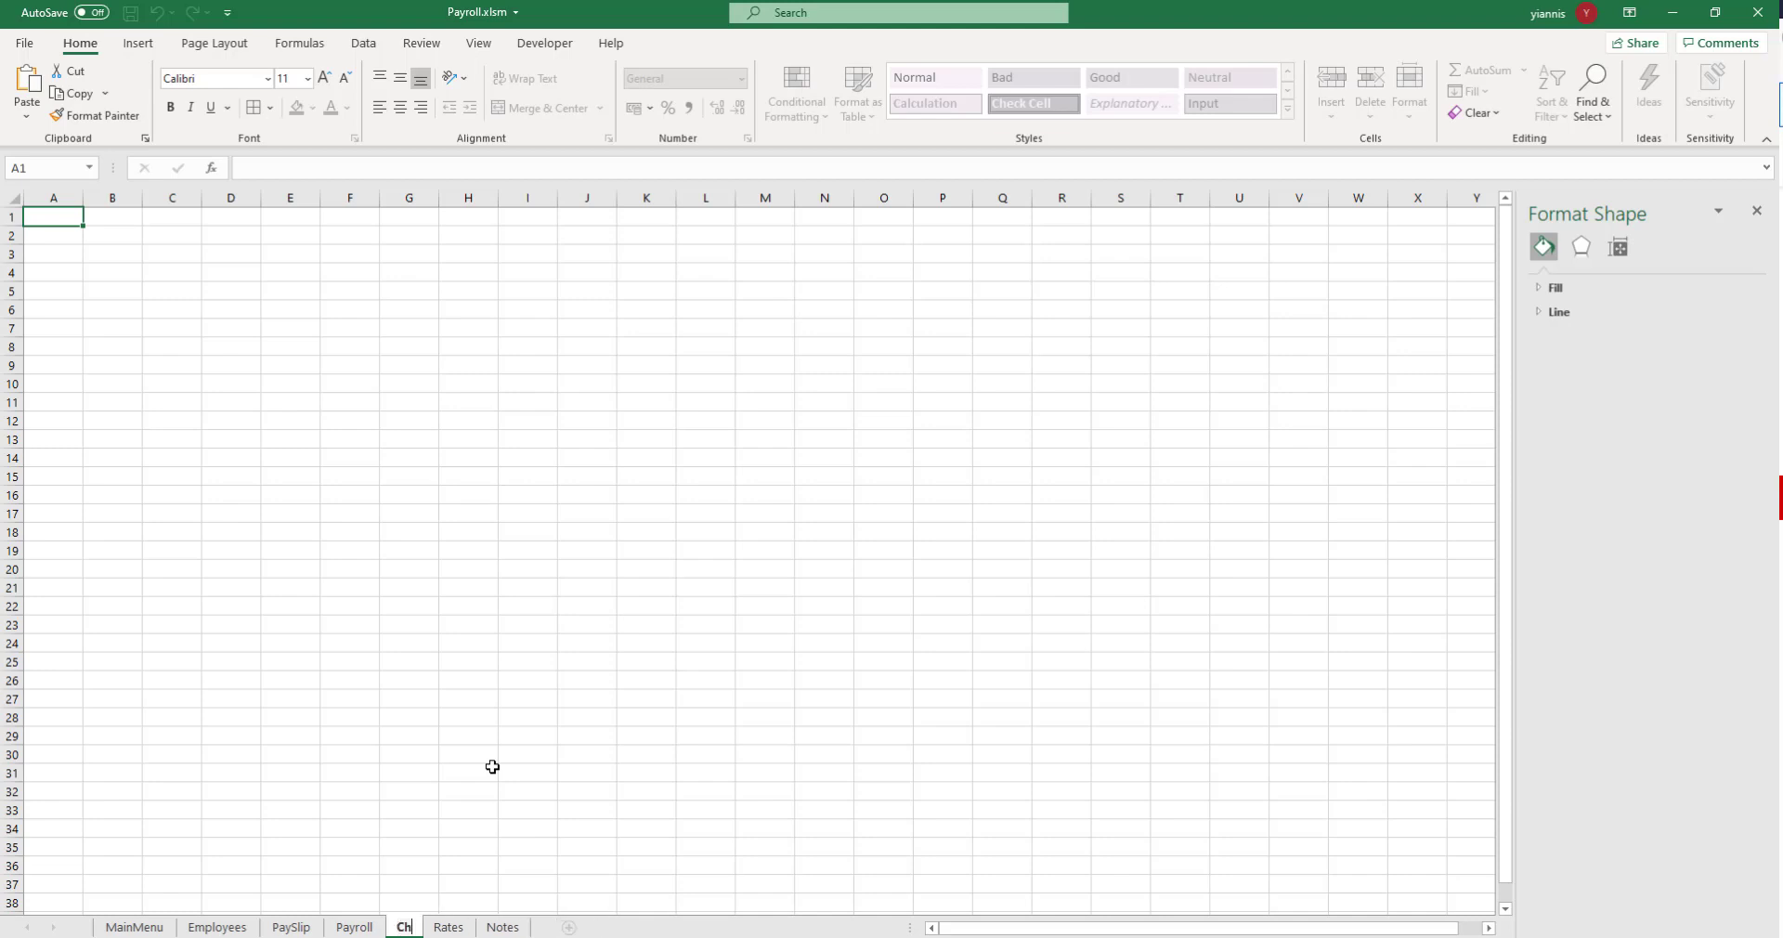
{"action": "type", "text": "arts"}
{"action": "key", "text": "Return"}
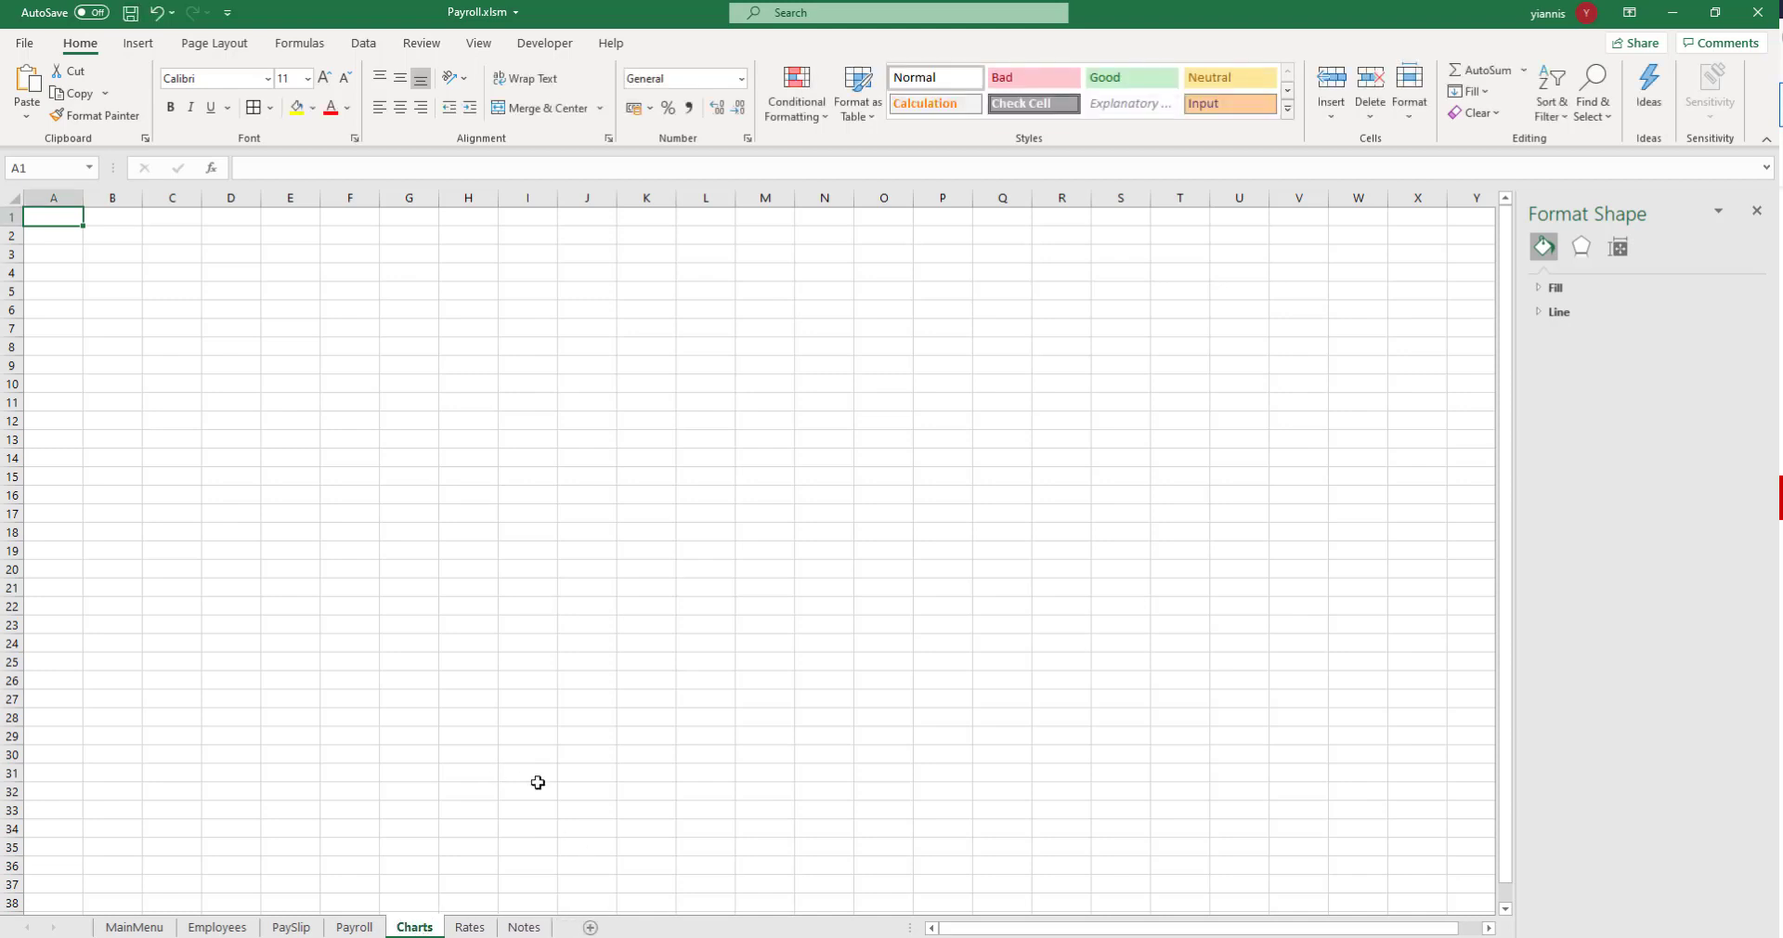
Make row 1 over three times taller and merge and center cells A1:G1 into one heading cell
{"action": "left_click", "coordinate": [325, 481]}
{"action": "mouse_move", "coordinate": [70, 221]}
{"action": "left_mouse_down"}
{"action": "mouse_move", "coordinate": [520, 237]}
{"action": "mouse_move", "coordinate": [418, 223]}
{"action": "mouse_move", "coordinate": [433, 216]}
{"action": "left_mouse_up"}
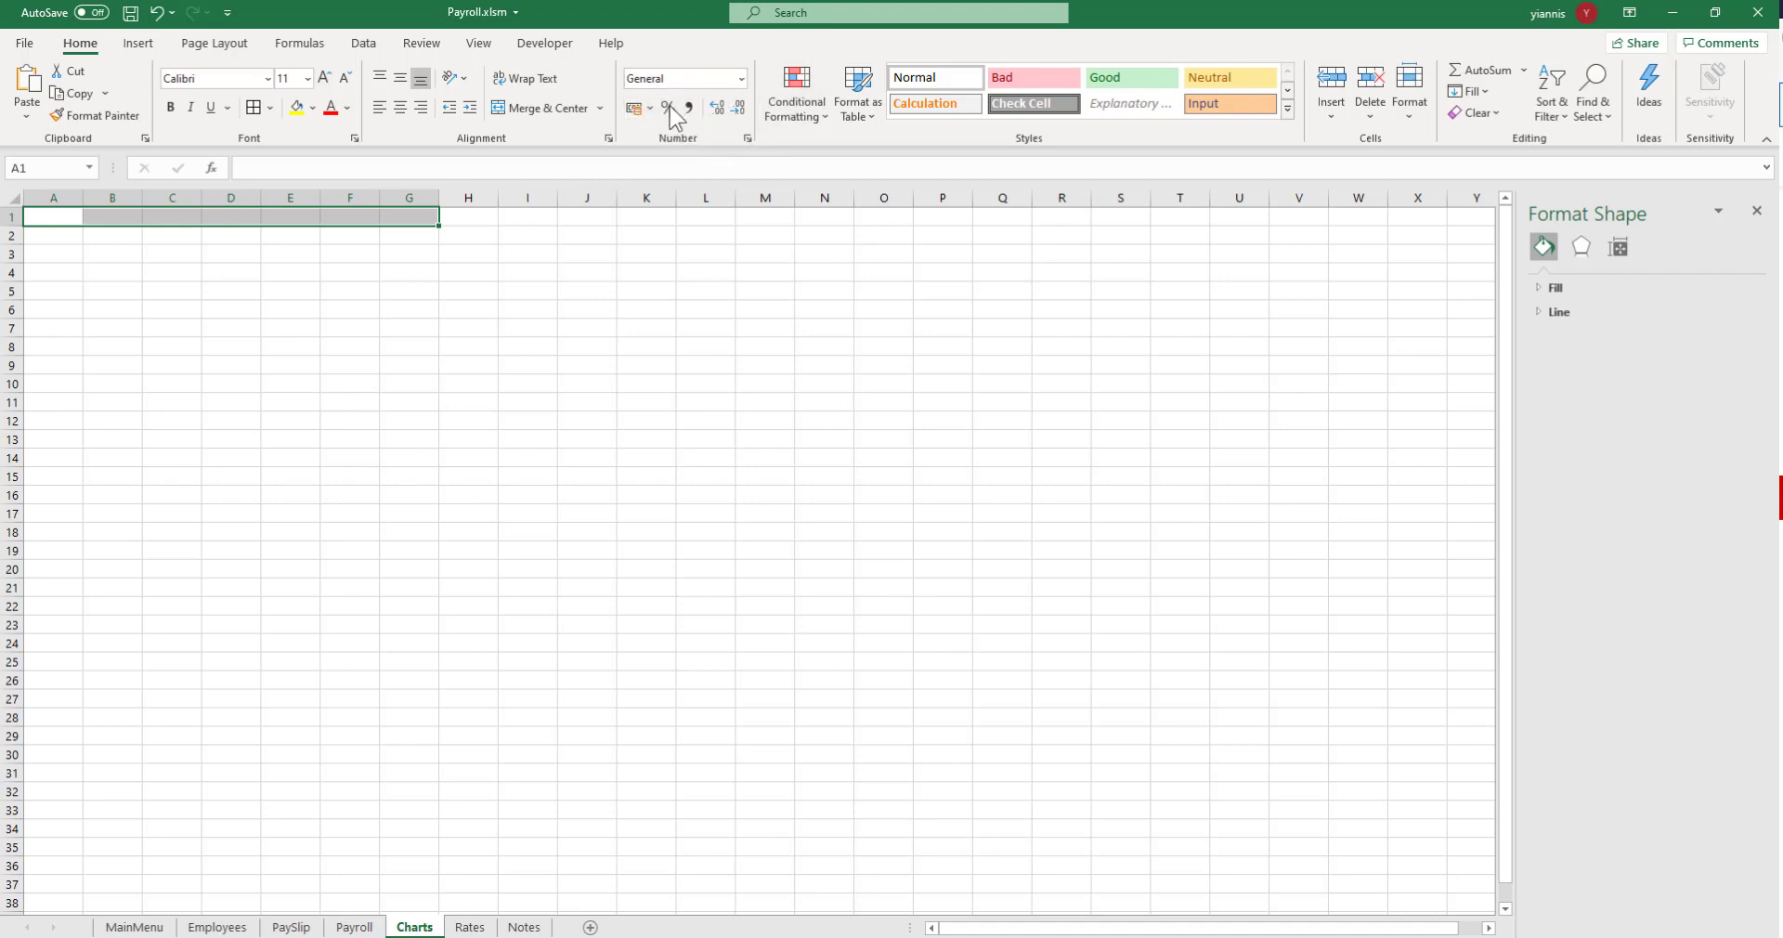
{"action": "left_click_drag", "start_coordinate": [8, 227], "coordinate": [8, 274]}
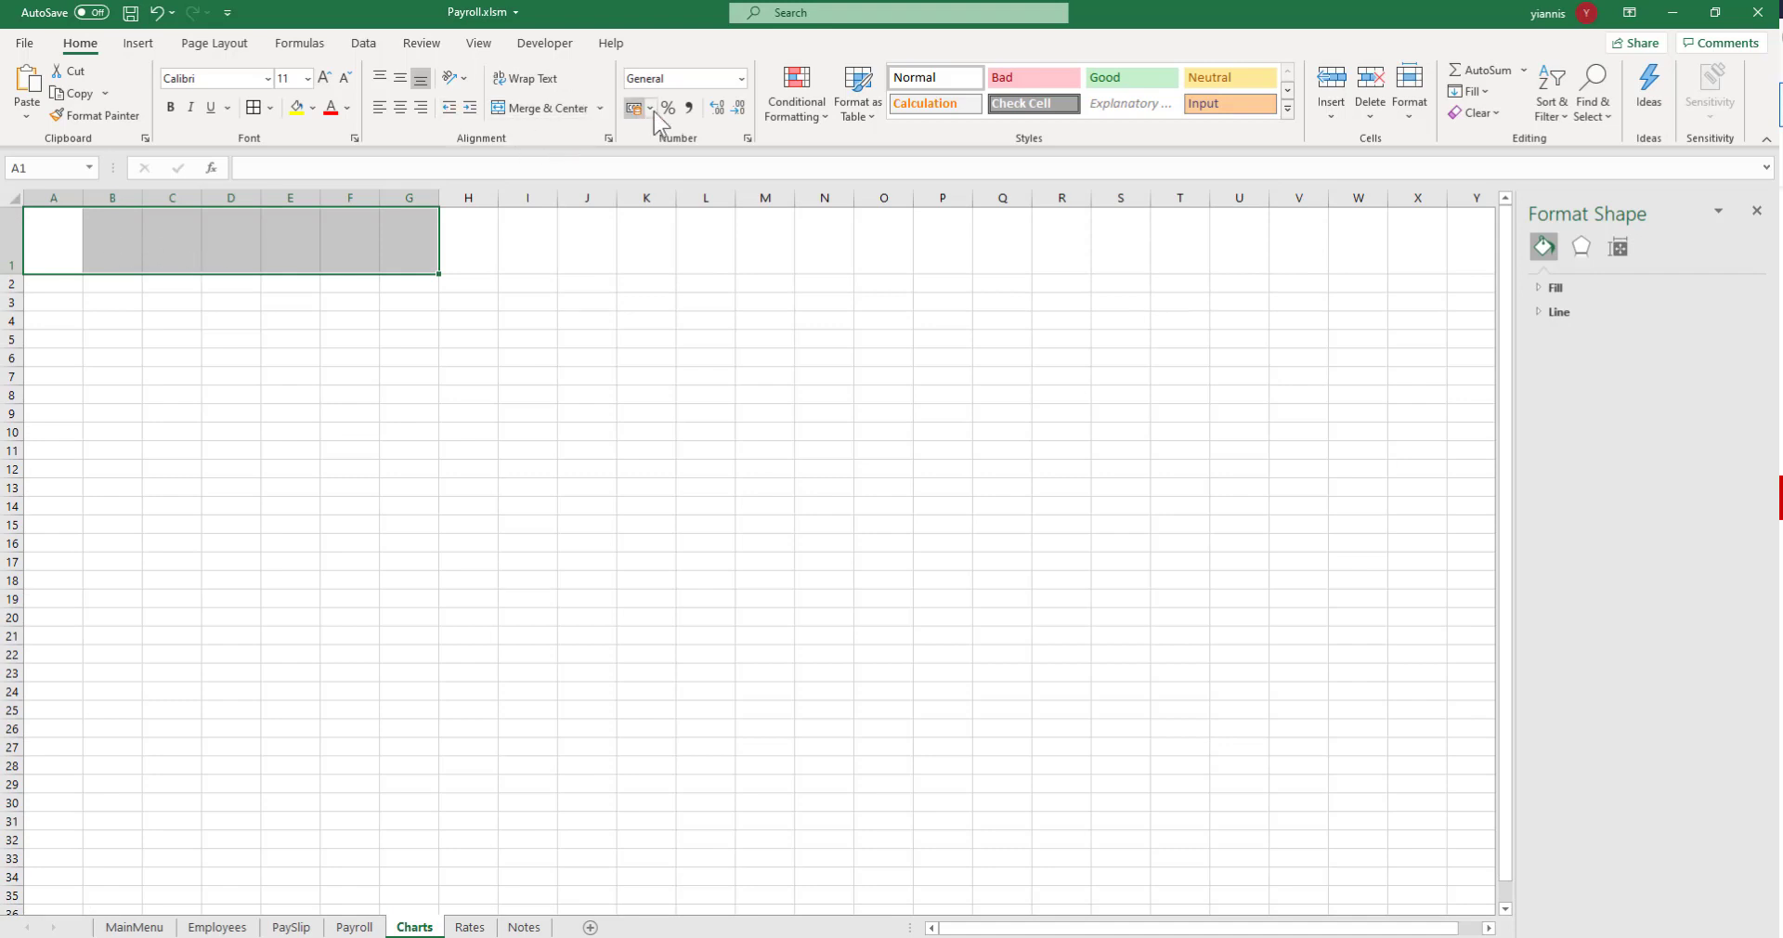
{"action": "left_click", "coordinate": [534, 108]}
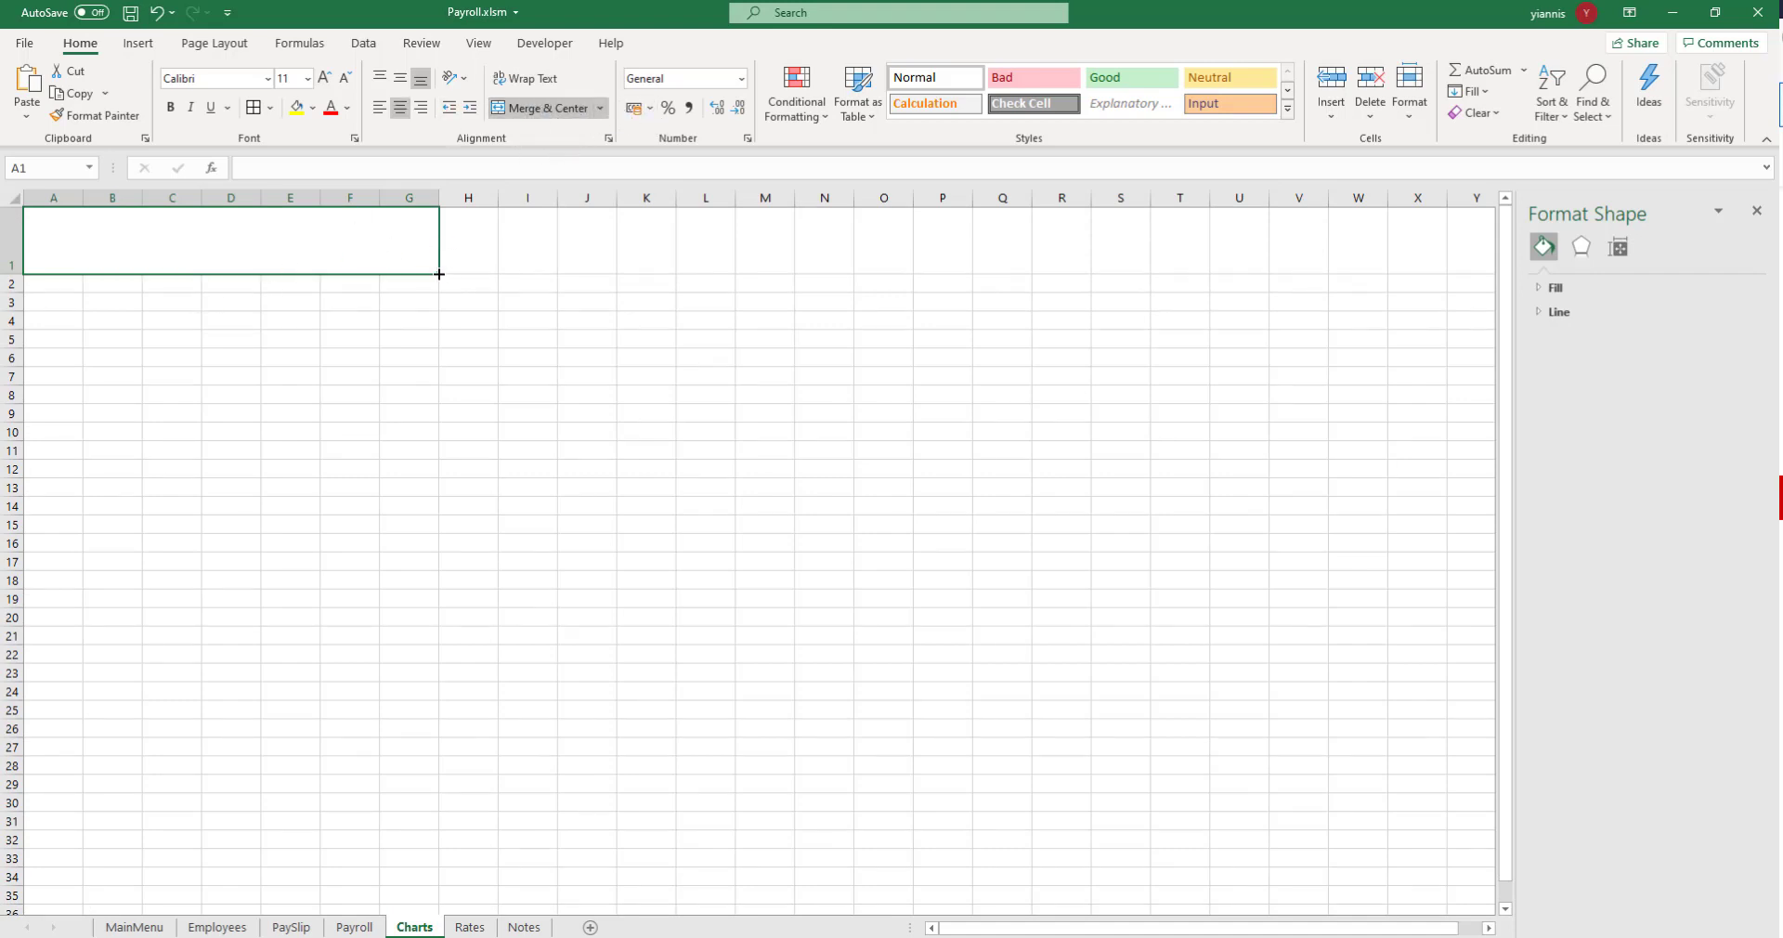
Extend the merged heading cell across row 1 to column U, making three blocks, and add borders around them
{"action": "left_click_drag", "start_coordinate": [439, 274], "coordinate": [1073, 277]}
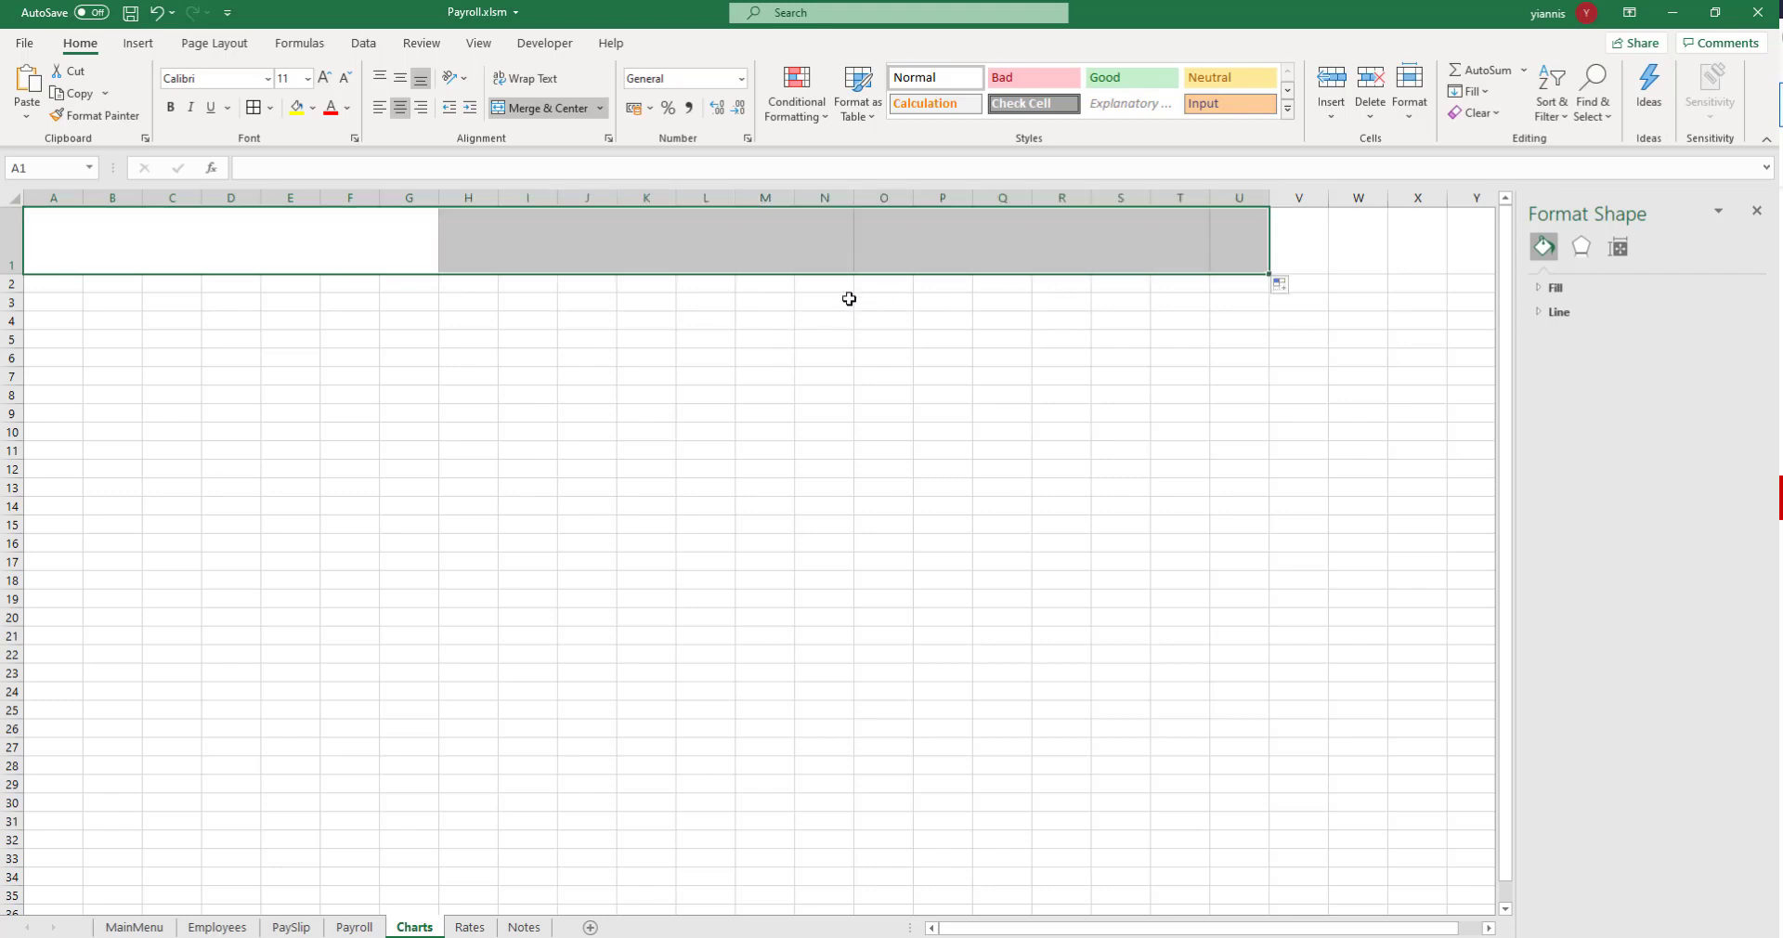
{"action": "left_click", "coordinate": [706, 302]}
{"action": "left_click", "coordinate": [526, 235]}
{"action": "left_click", "coordinate": [296, 235]}
{"action": "left_click_drag", "start_coordinate": [296, 235], "coordinate": [1062, 250]}
{"action": "left_click", "coordinate": [252, 107]}
{"action": "left_click", "coordinate": [390, 374]}
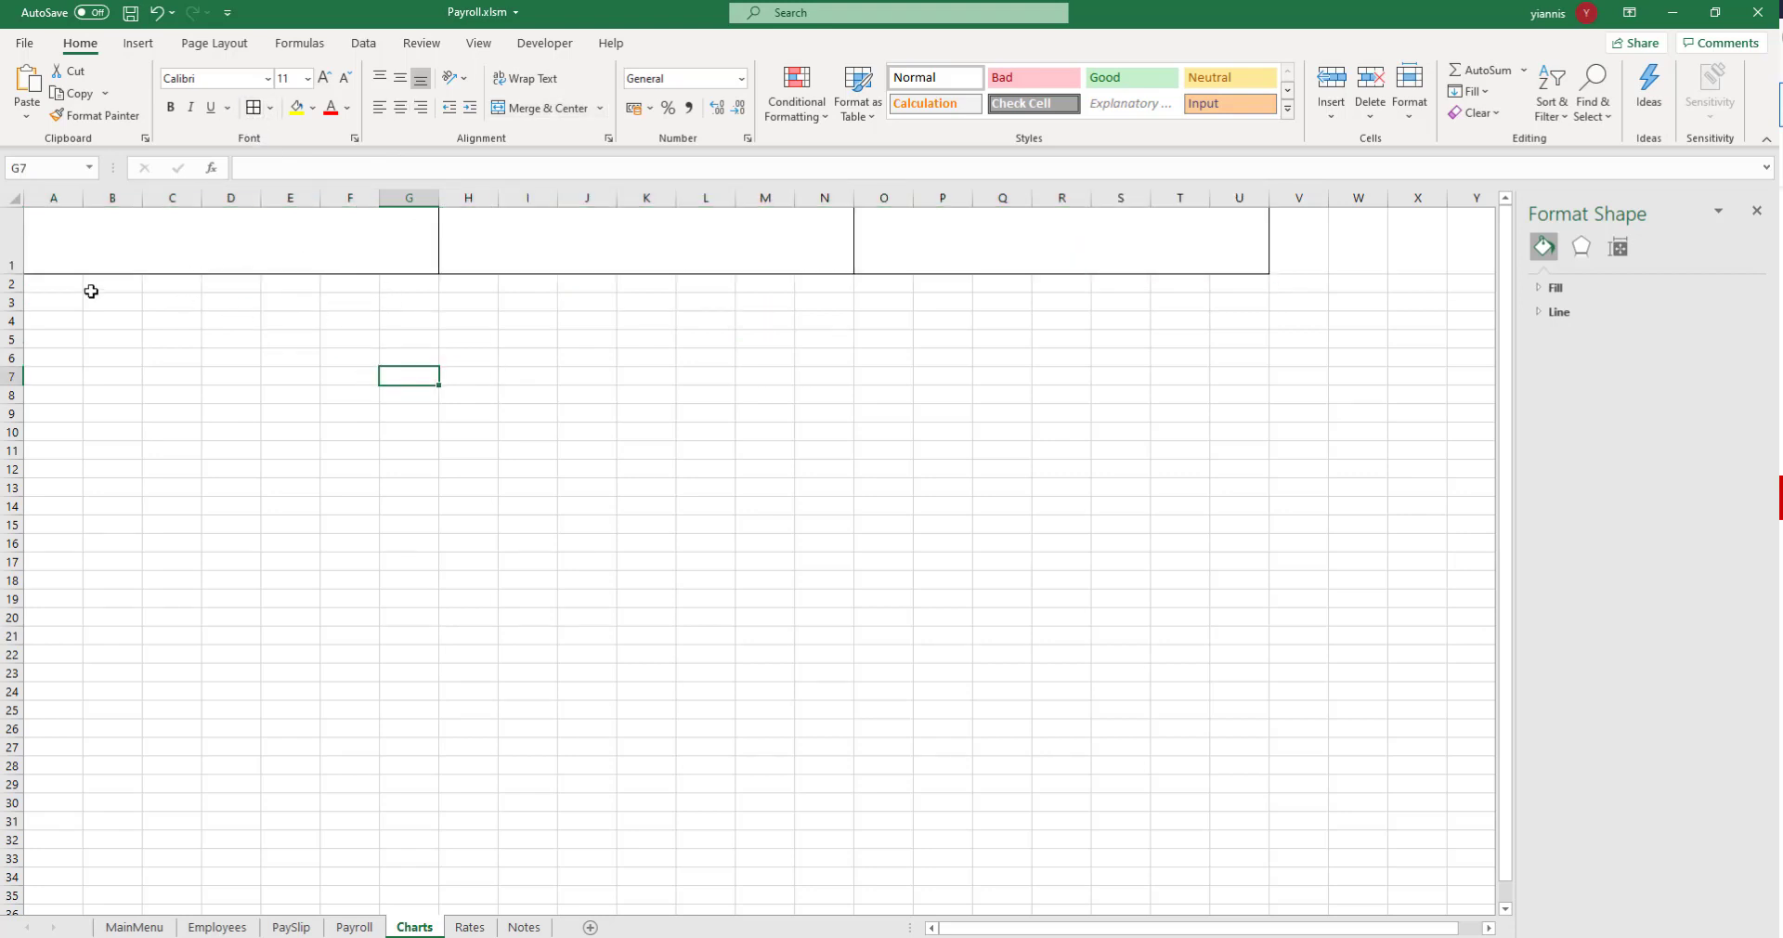
Fill the range A2:U27 below the heading blocks with white
{"action": "left_click_drag", "start_coordinate": [61, 283], "coordinate": [1247, 748]}
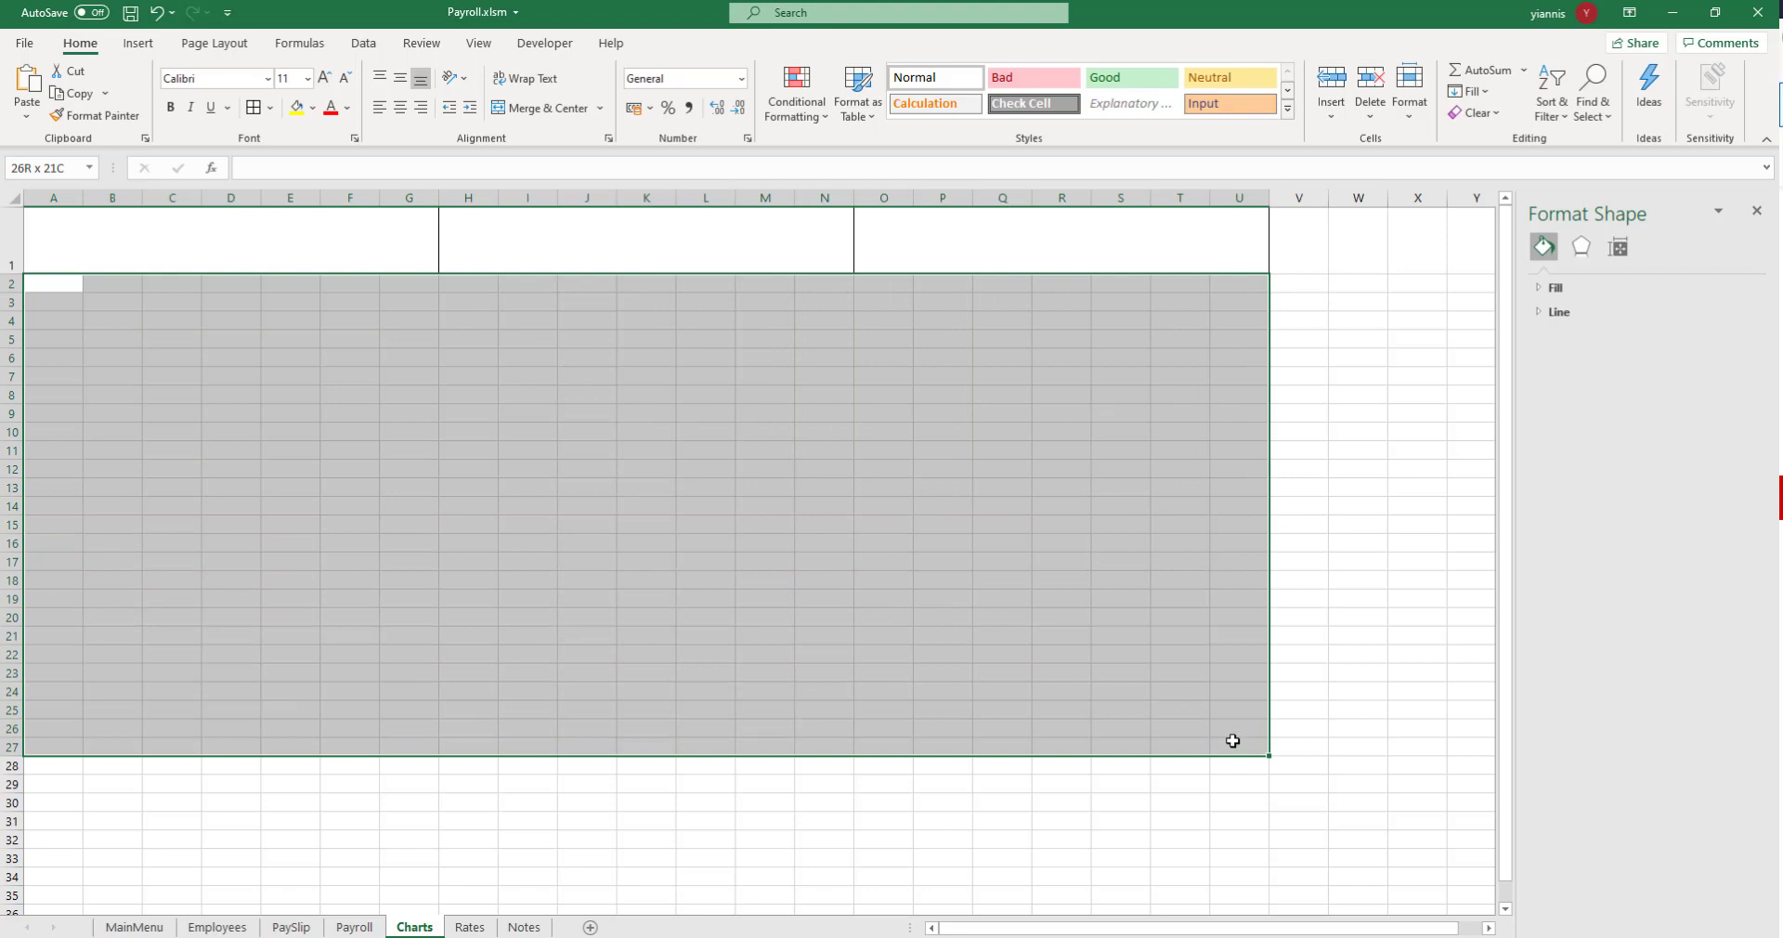
{"action": "left_click", "coordinate": [313, 108]}
{"action": "left_click", "coordinate": [306, 152]}
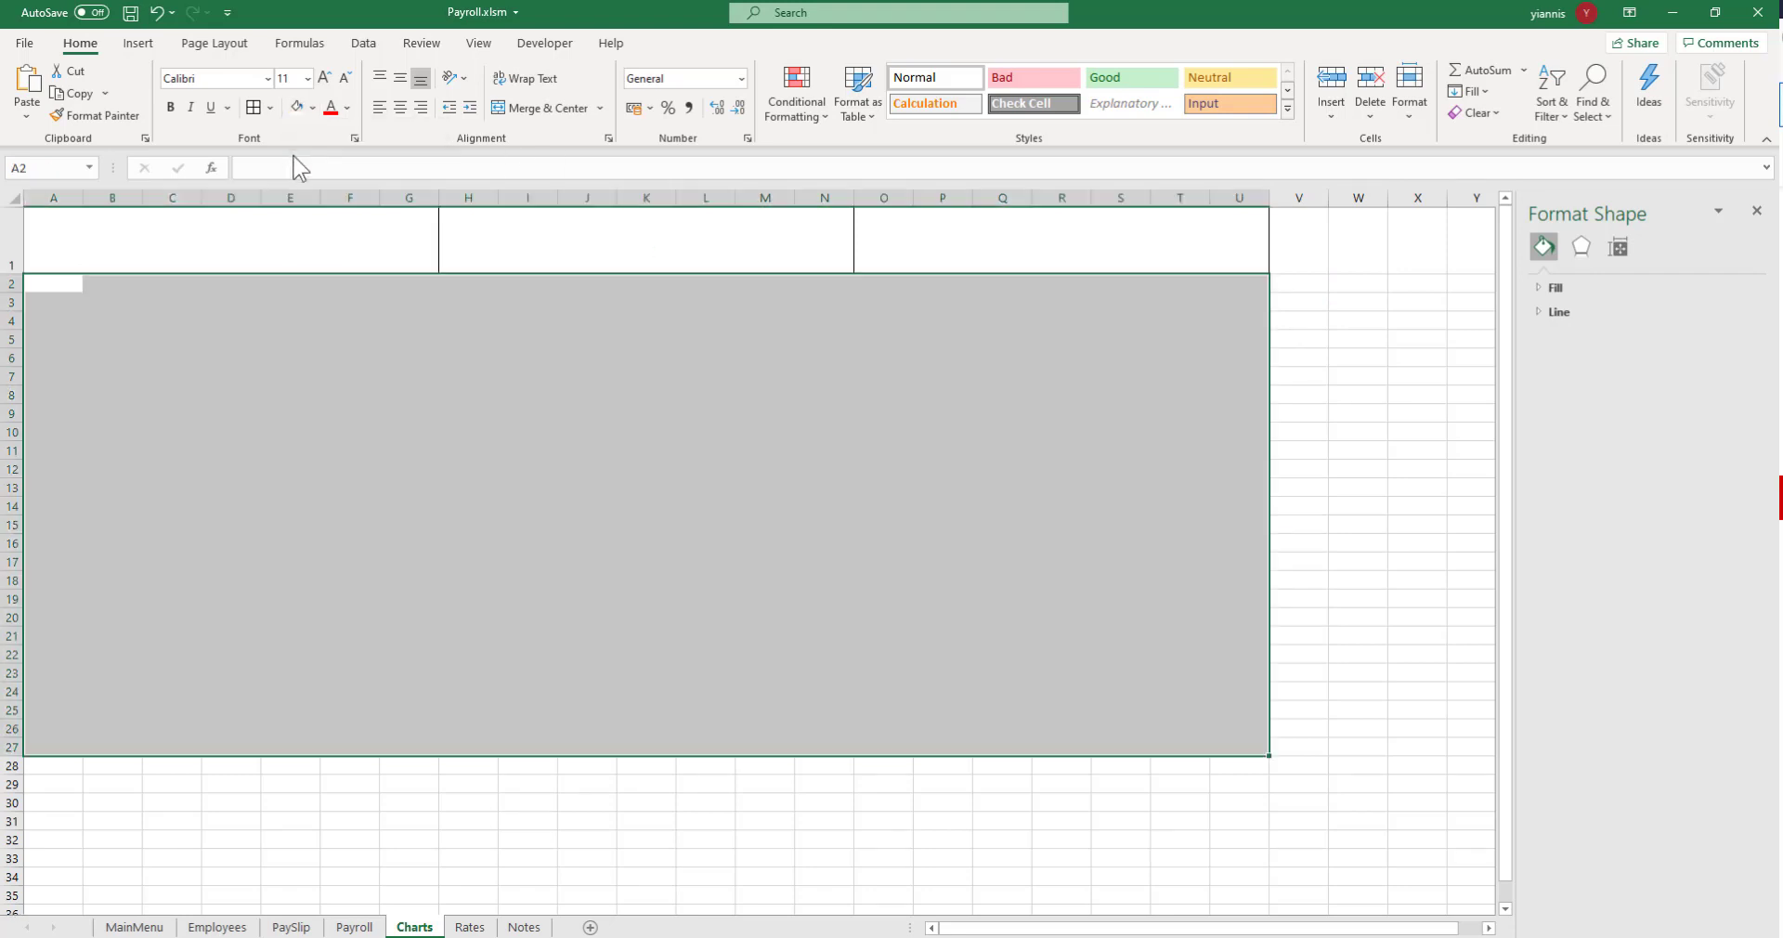
{"action": "left_click_drag", "start_coordinate": [371, 432], "coordinate": [780, 585]}
{"action": "left_click", "coordinate": [696, 527]}
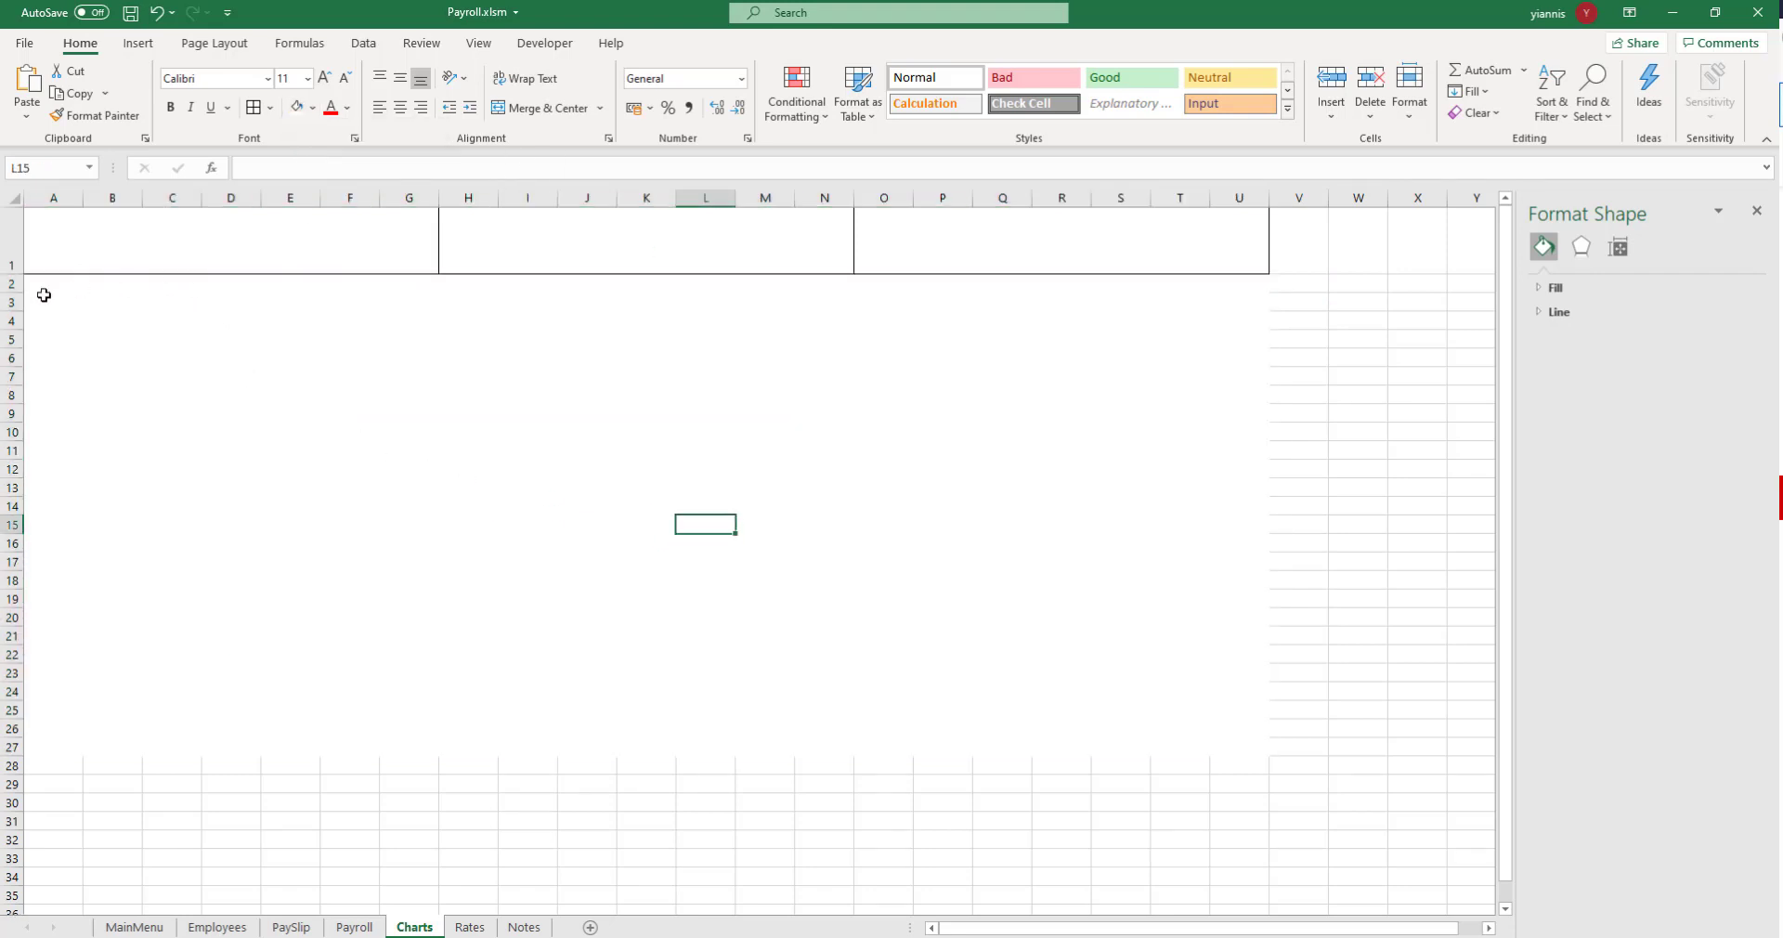
Merge and center the range A2:U28 into one large area and apply a border to it
{"action": "left_click_drag", "start_coordinate": [44, 295], "coordinate": [1229, 763]}
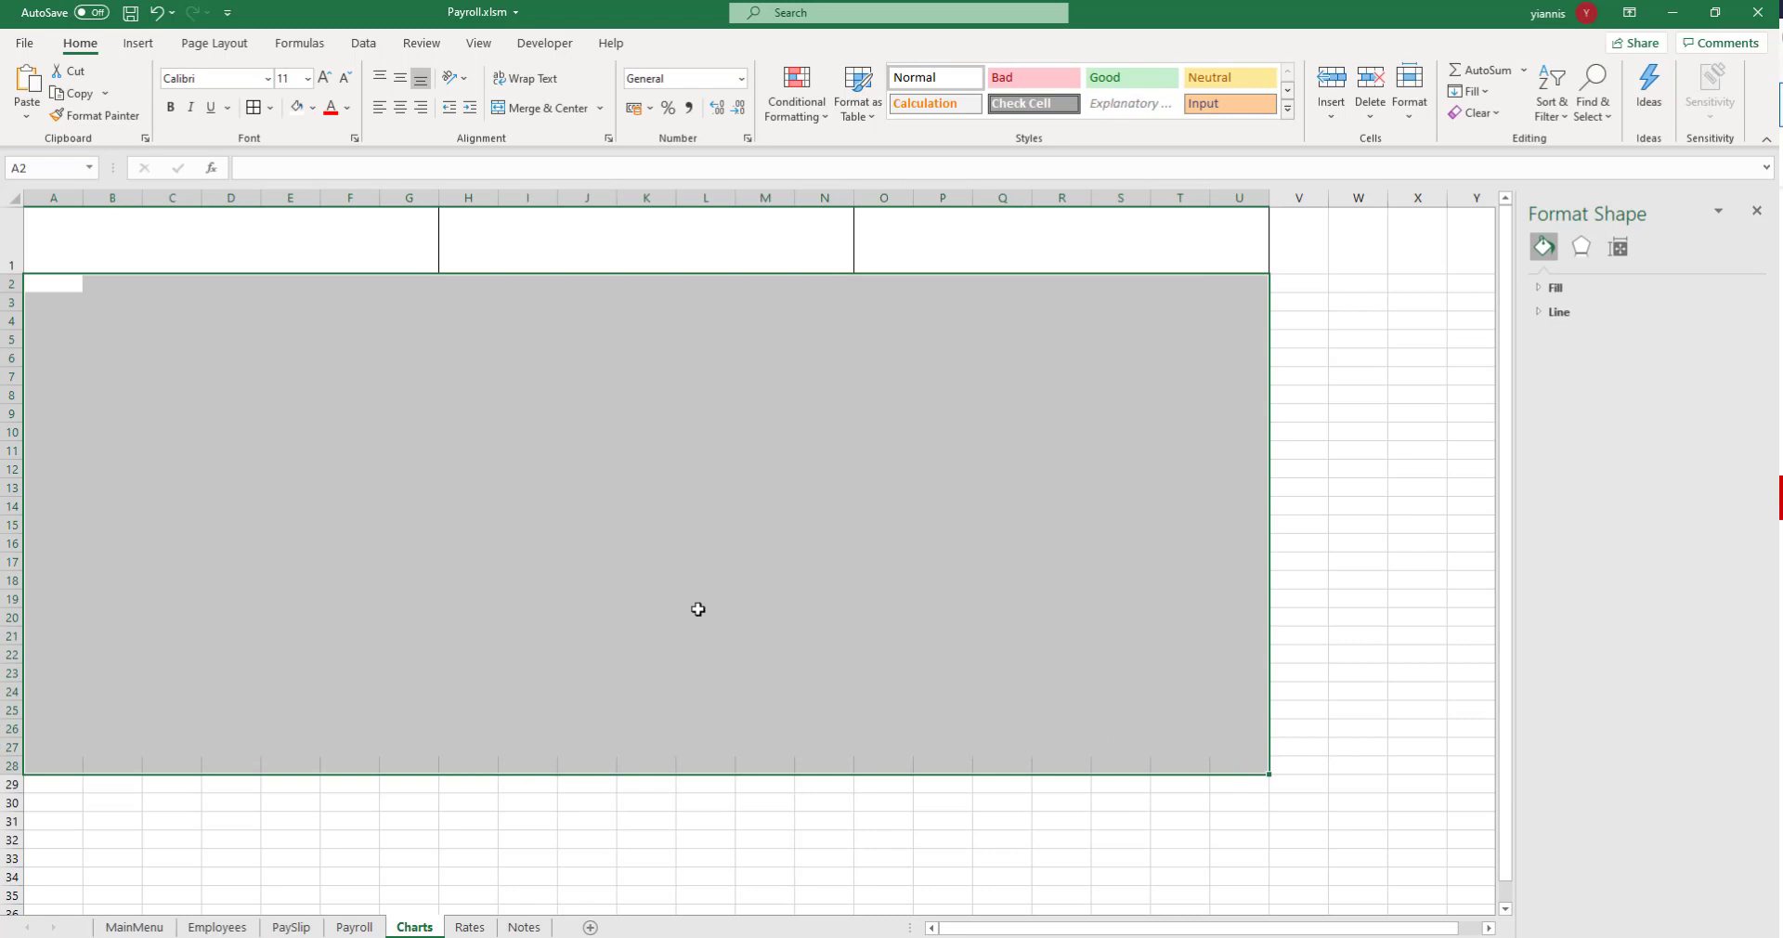
{"action": "left_click", "coordinate": [521, 108]}
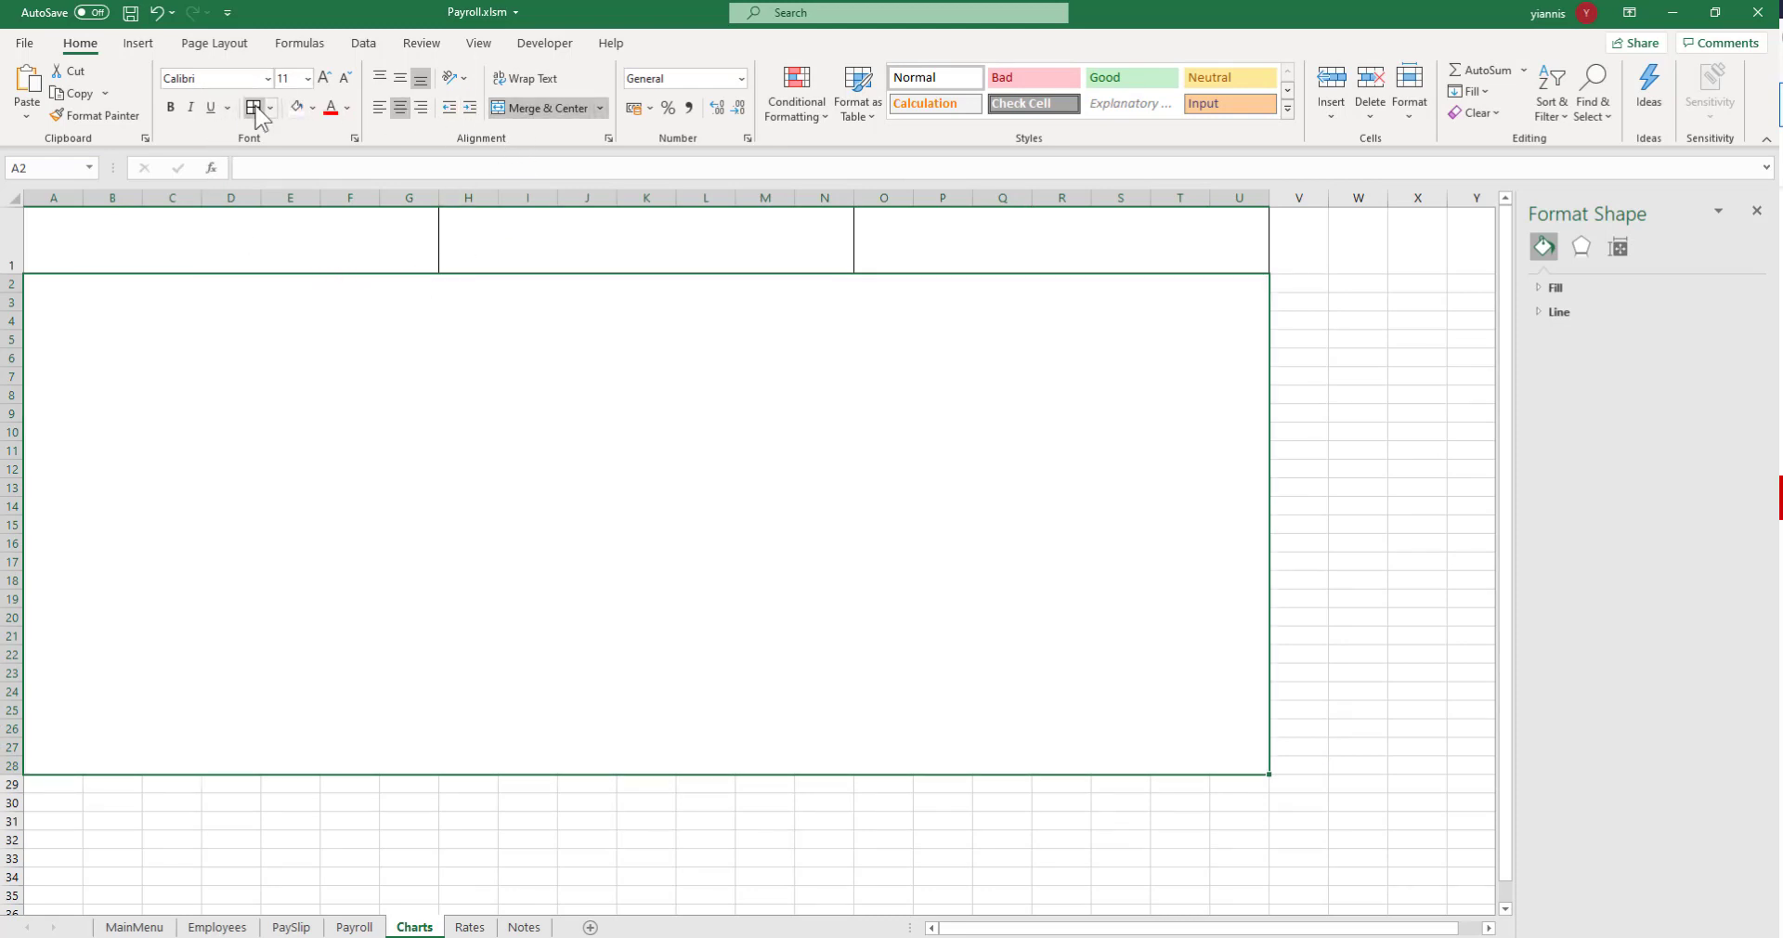
{"action": "left_click", "coordinate": [1403, 539]}
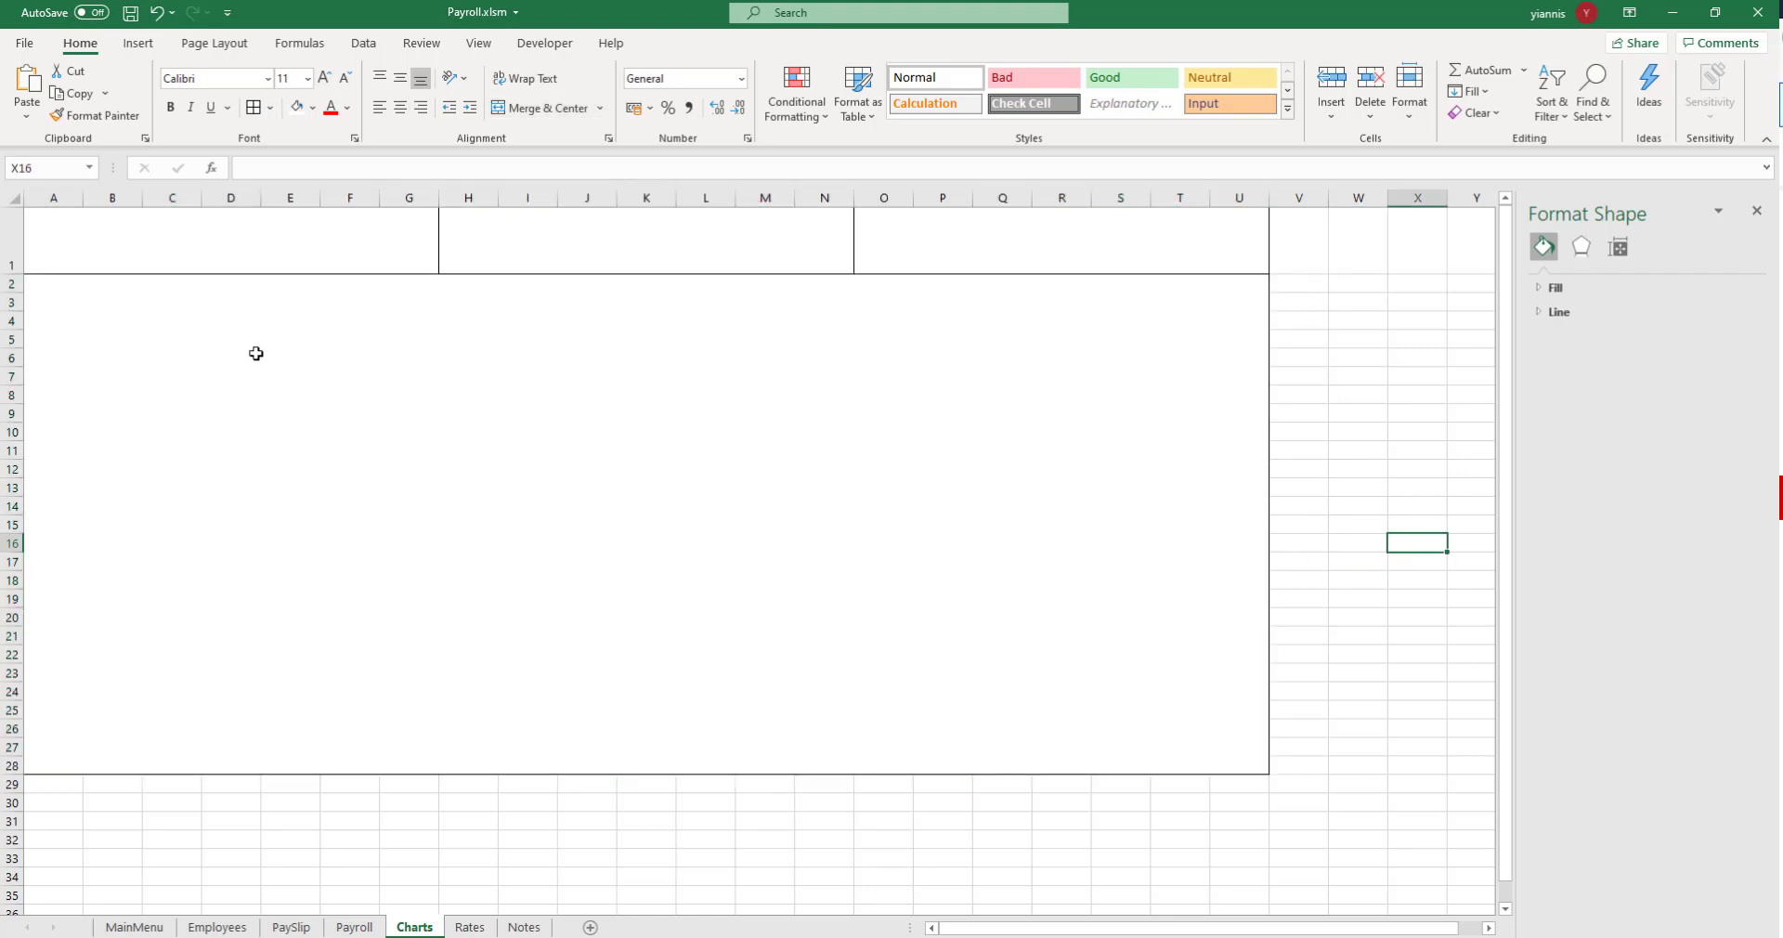
Enter the headings Pie Chart, Line Chart and Bar Chart in the three merged cells of row 1
{"action": "left_click", "coordinate": [177, 243]}
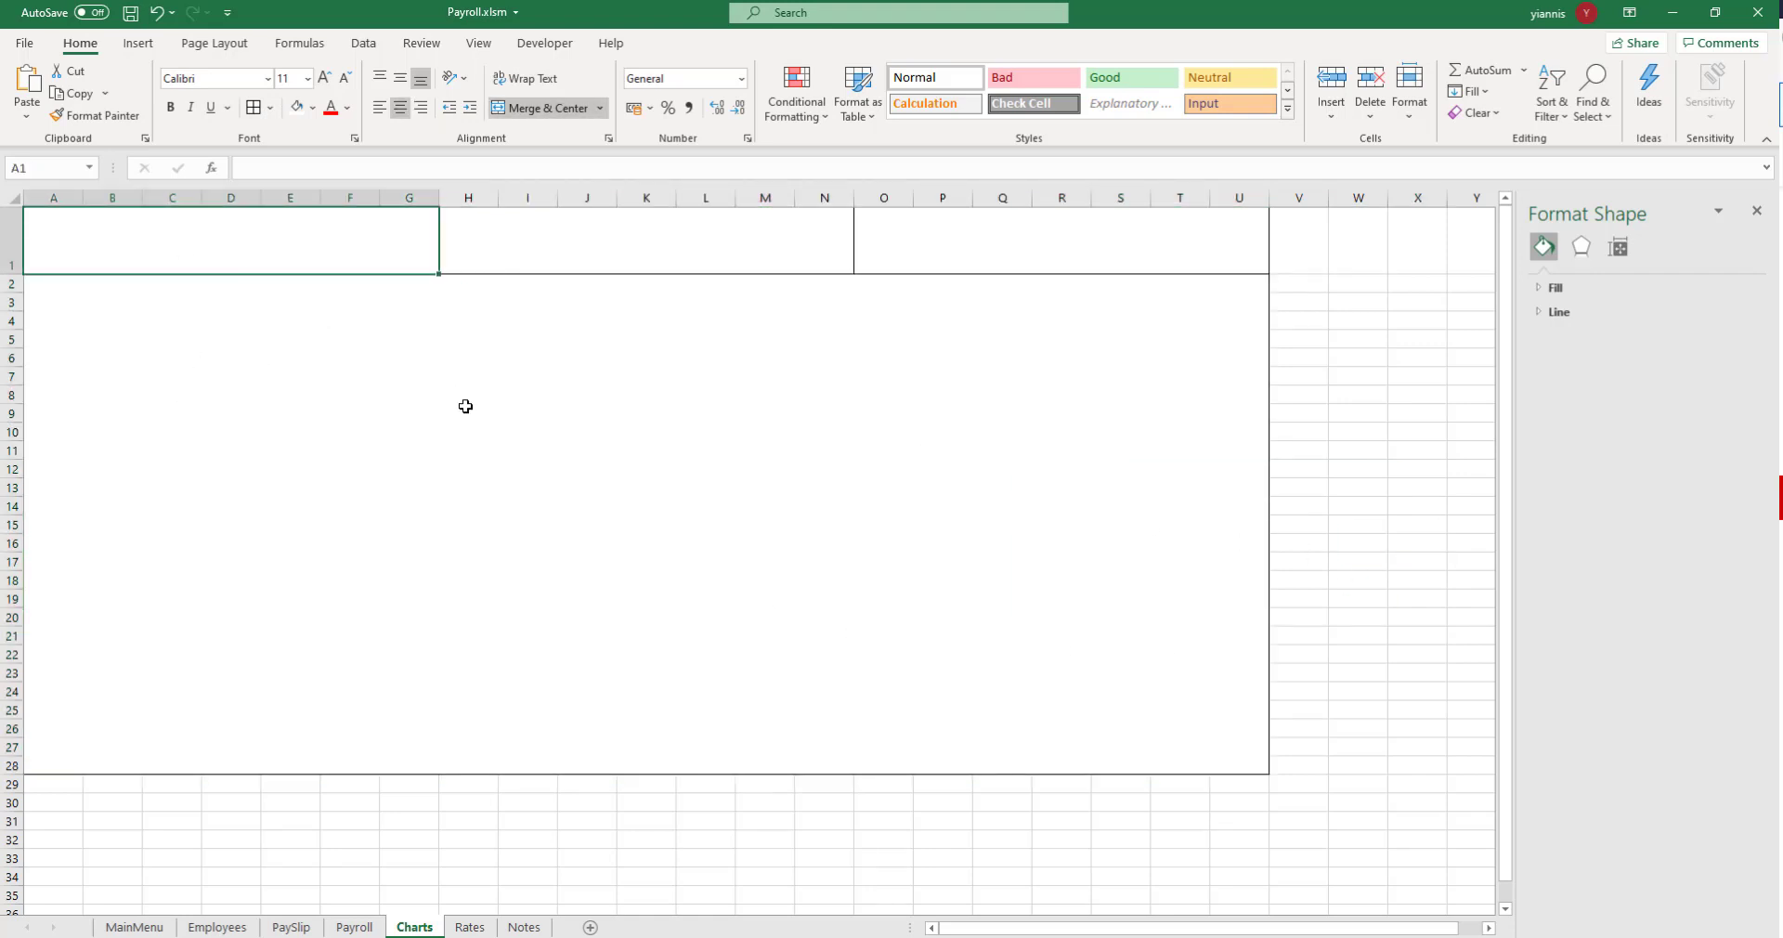
{"action": "key", "text": "F2"}
{"action": "type", "text": "Pie Chart"}
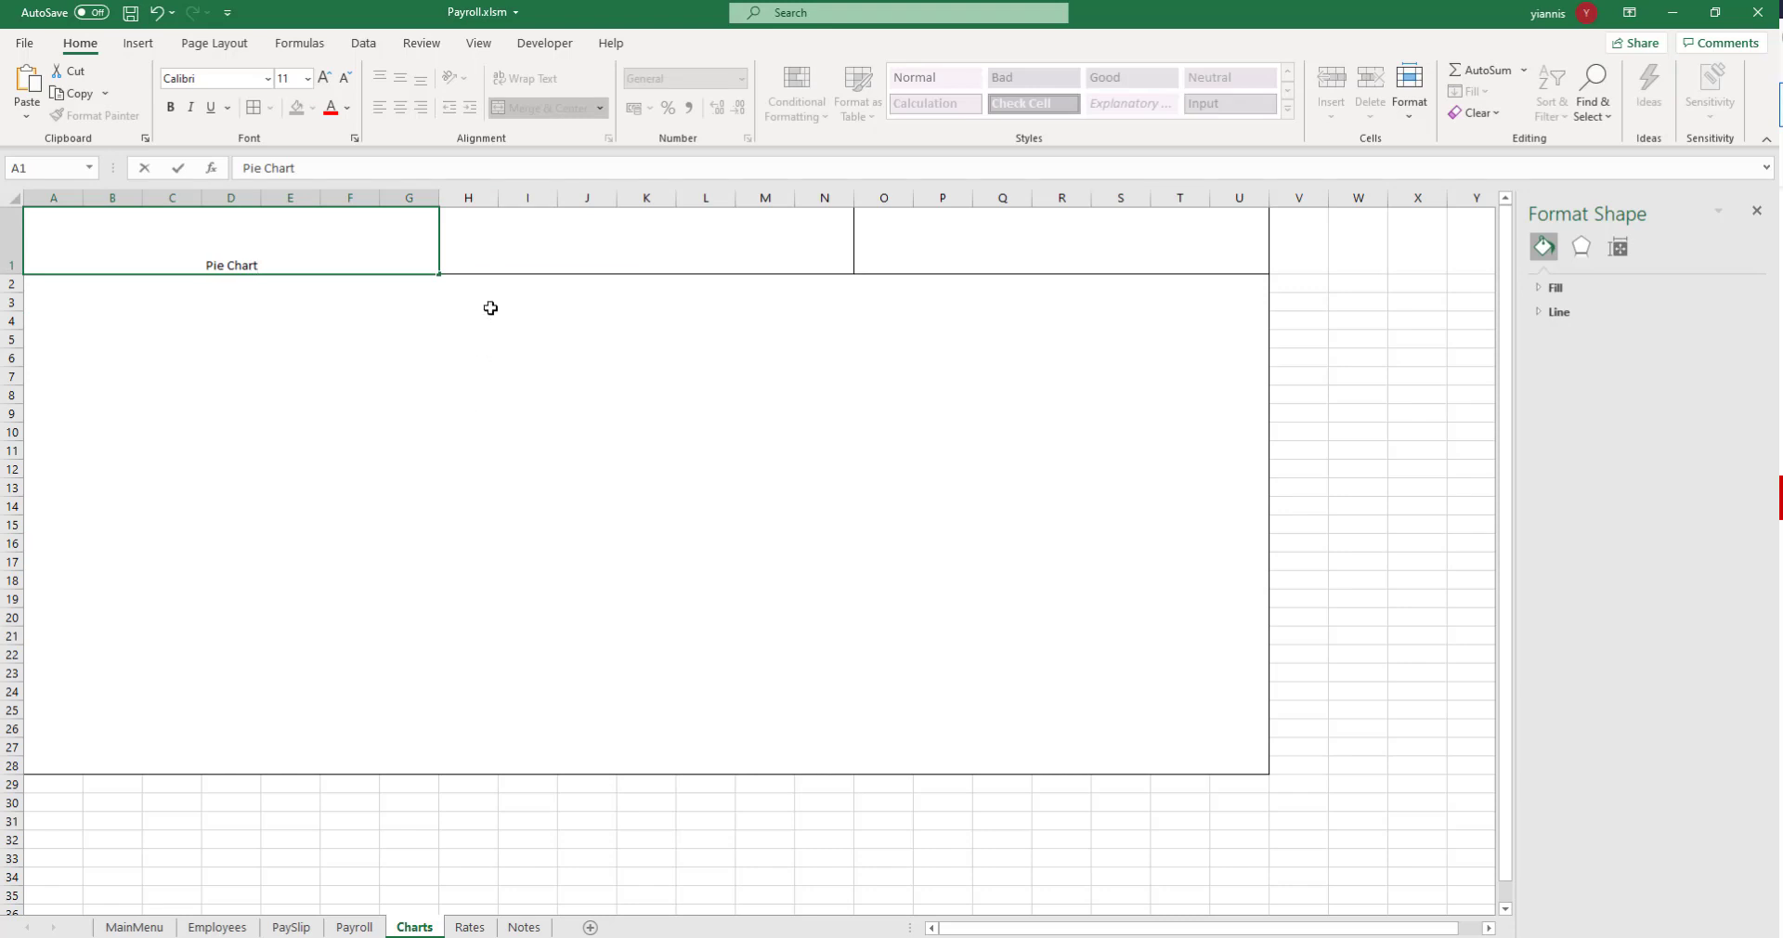
{"action": "key", "text": "Tab"}
{"action": "type", "text": "L"}
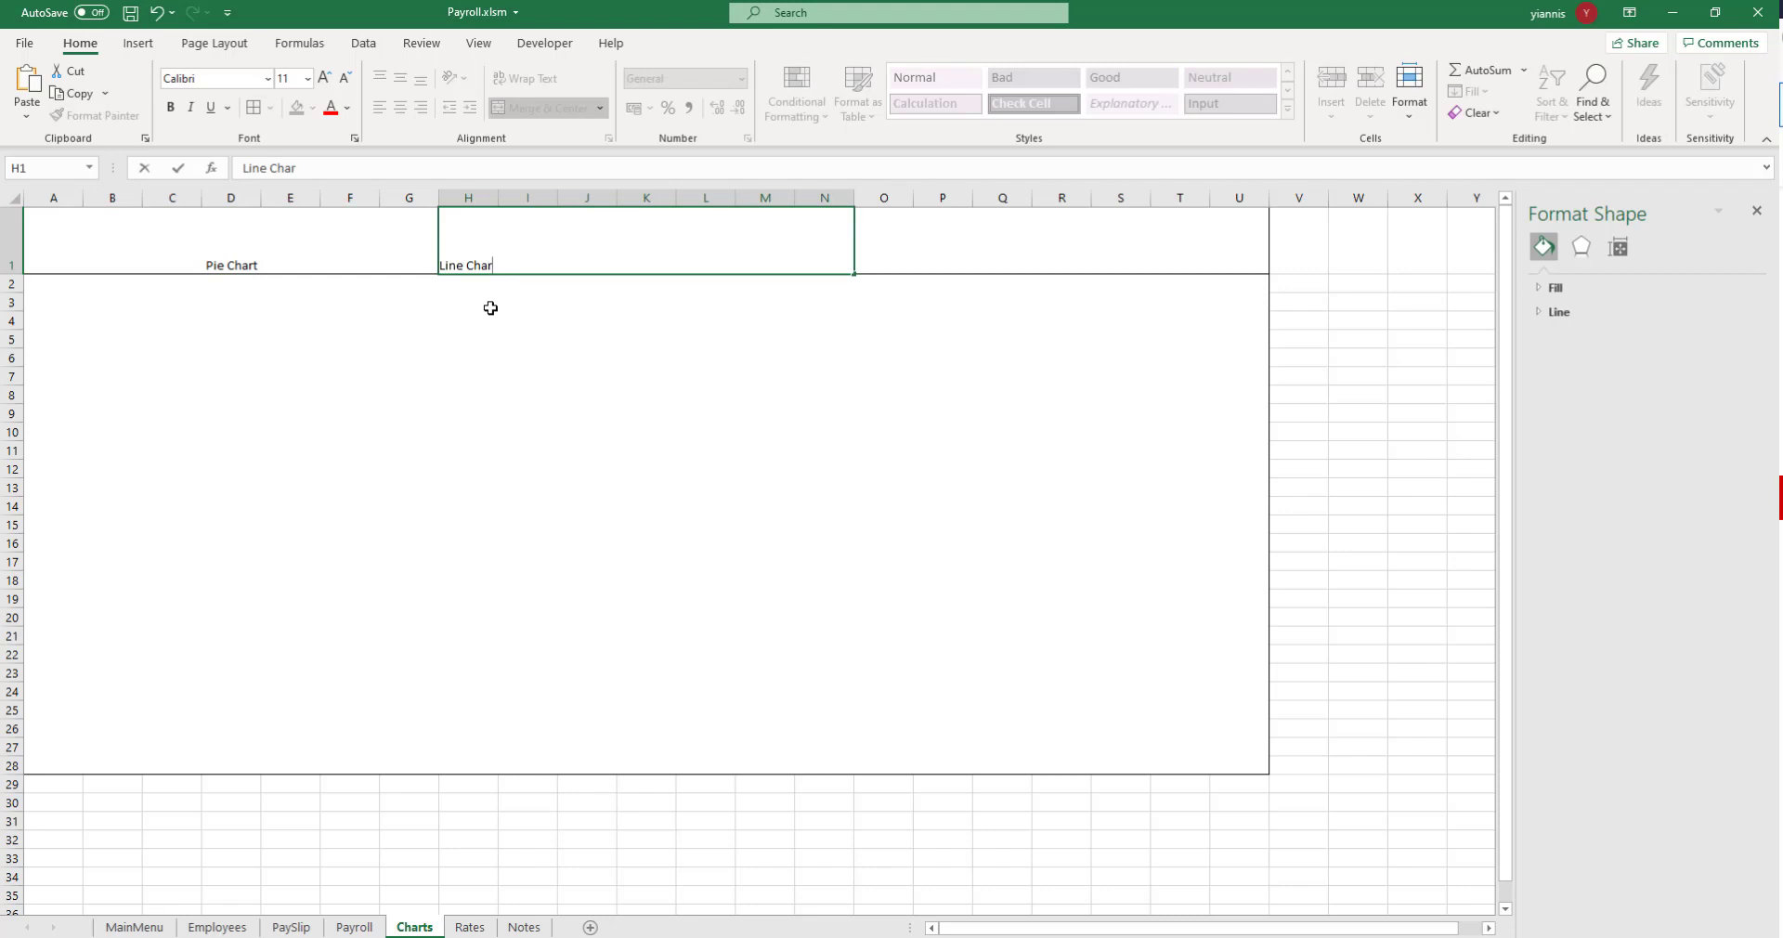
{"action": "key", "text": "Tab"}
{"action": "type", "text": "Ba"}
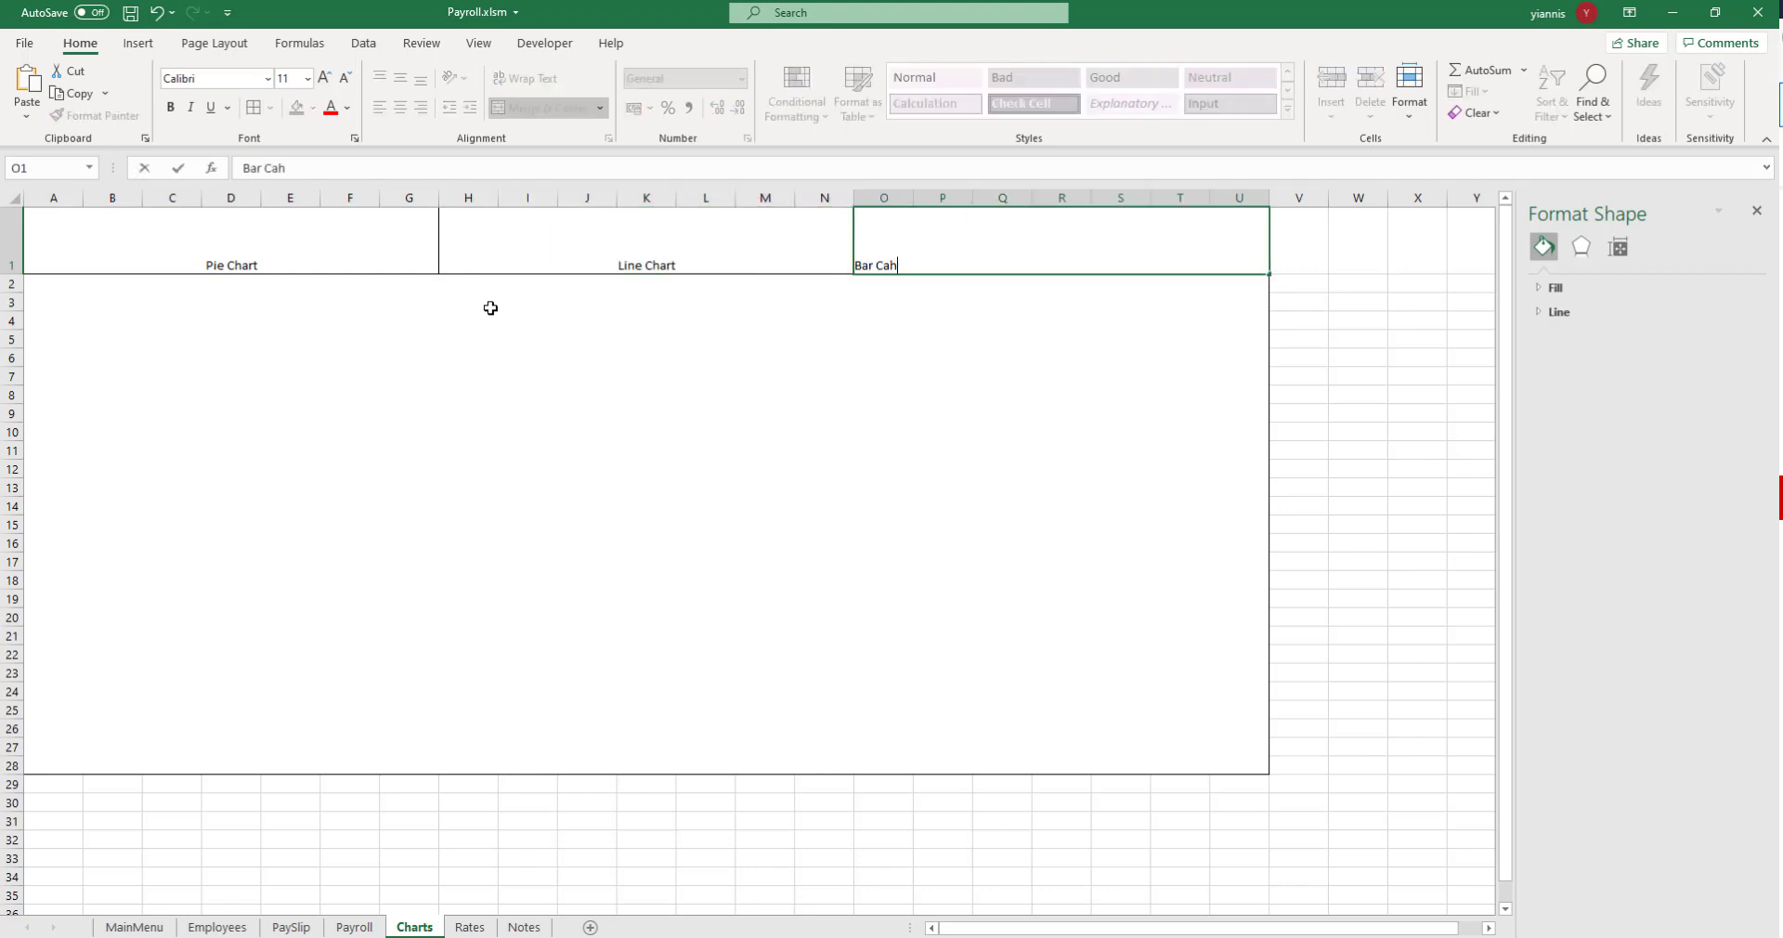
{"action": "key", "text": "Return"}
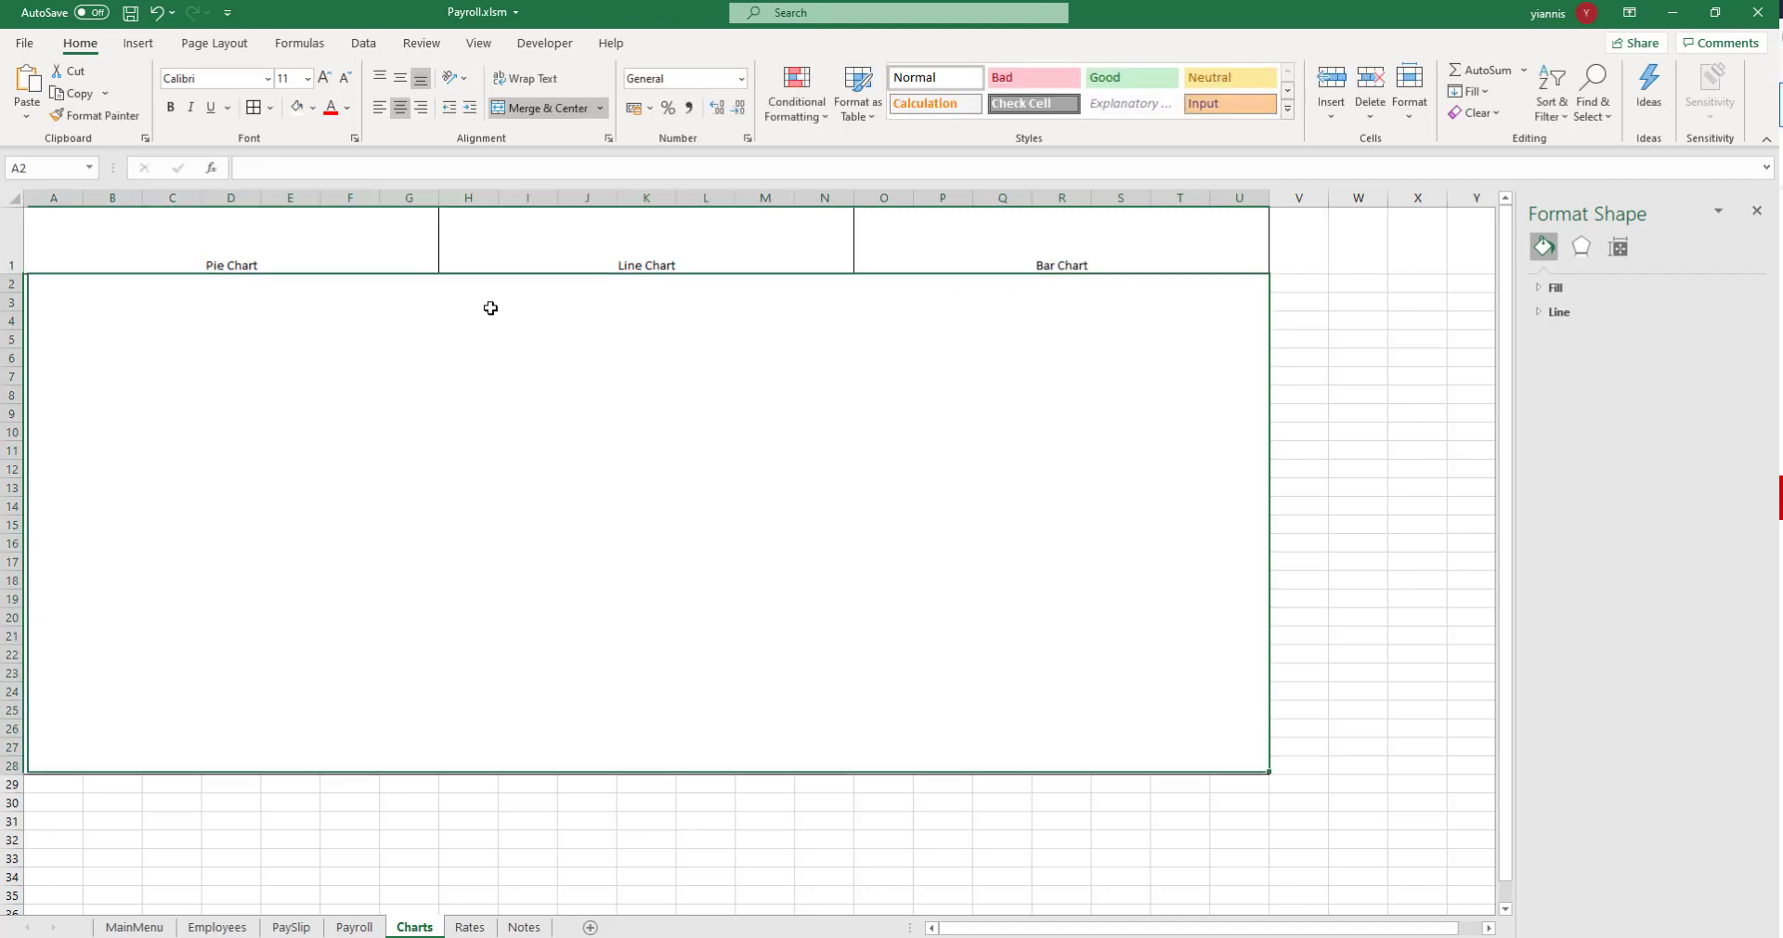
Format the three chart headings in bold at font size 22 and align them vertically in the middle
{"action": "left_click_drag", "start_coordinate": [376, 230], "coordinate": [1034, 239]}
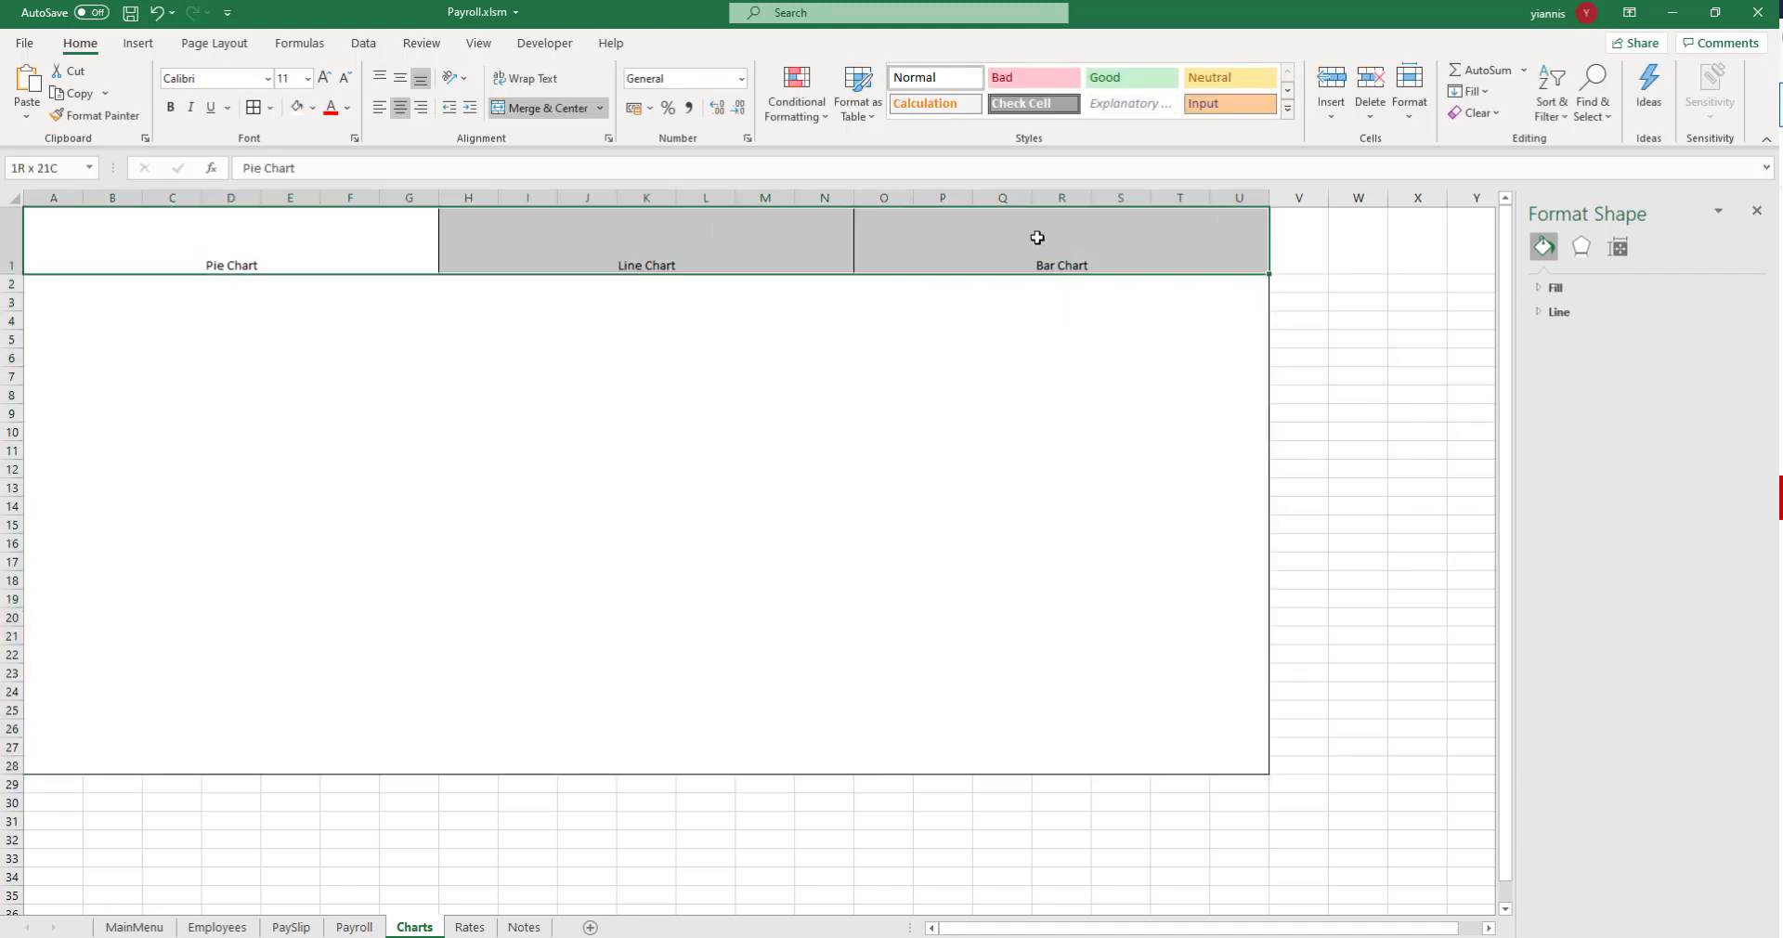
{"action": "left_click", "coordinate": [324, 78]}
{"action": "left_click", "coordinate": [324, 78]}
{"action": "left_click", "coordinate": [324, 78]}
{"action": "left_click", "coordinate": [324, 78]}
{"action": "left_click", "coordinate": [324, 78]}
{"action": "left_click", "coordinate": [324, 78]}
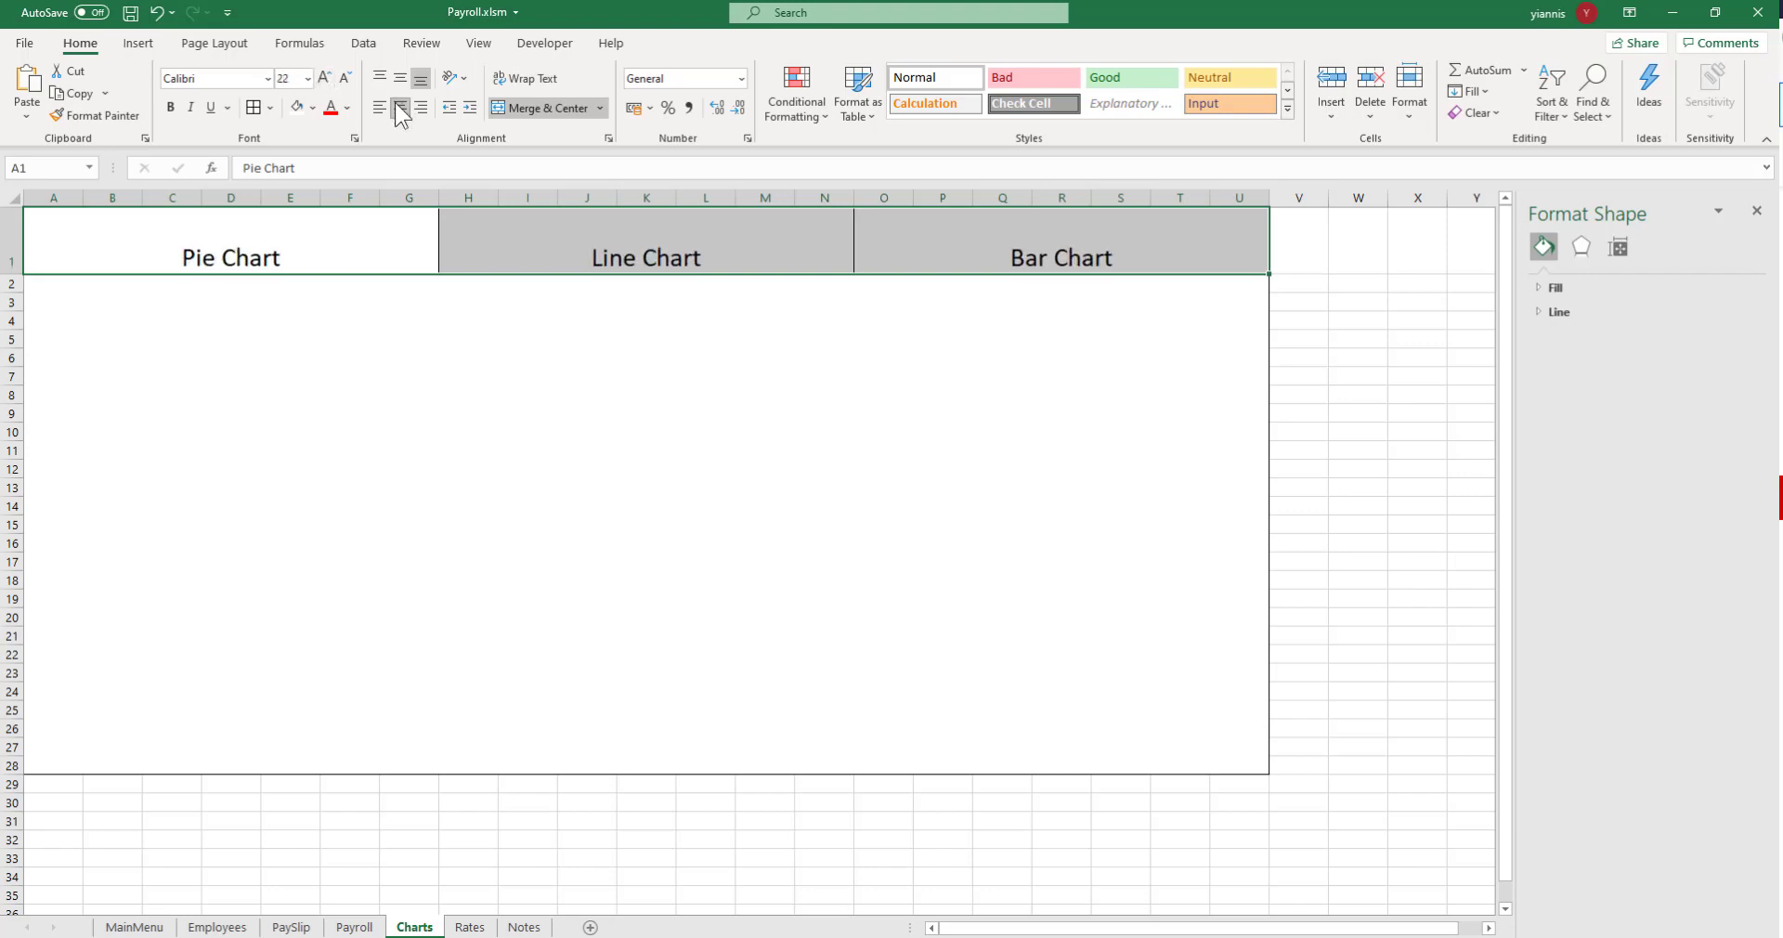
{"action": "left_click", "coordinate": [400, 78]}
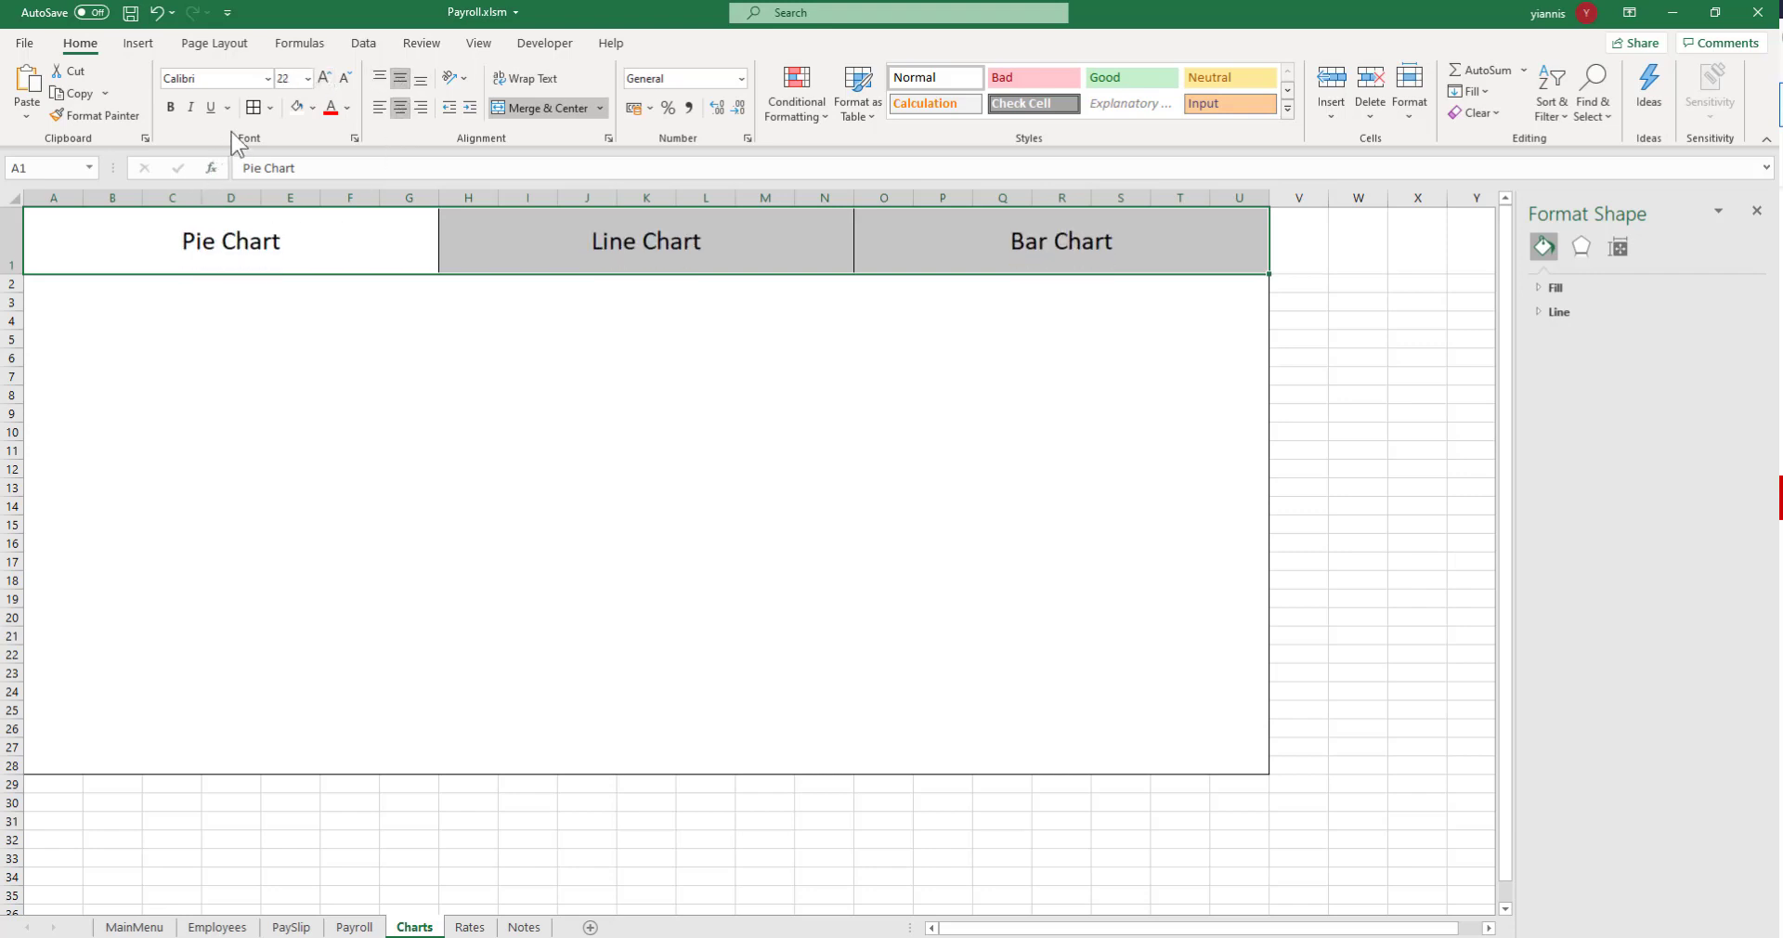
{"action": "left_click", "coordinate": [171, 108]}
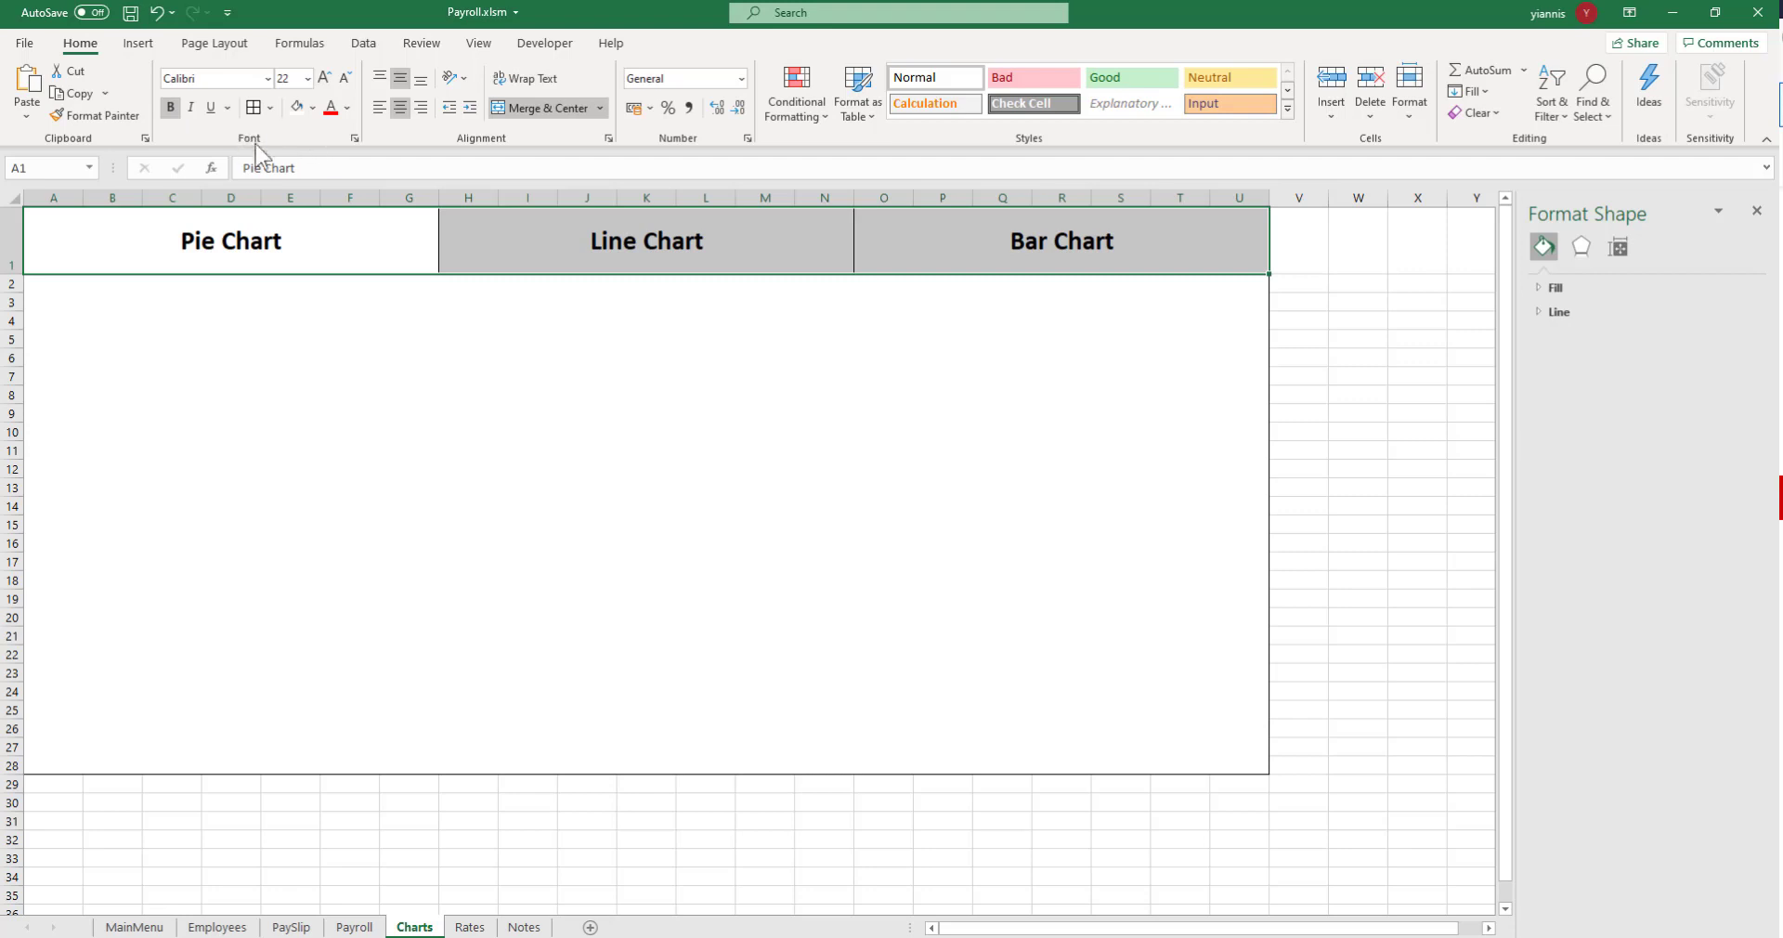
Fill the Pie Chart heading cell with a light gold theme color
{"action": "left_click", "coordinate": [313, 108]}
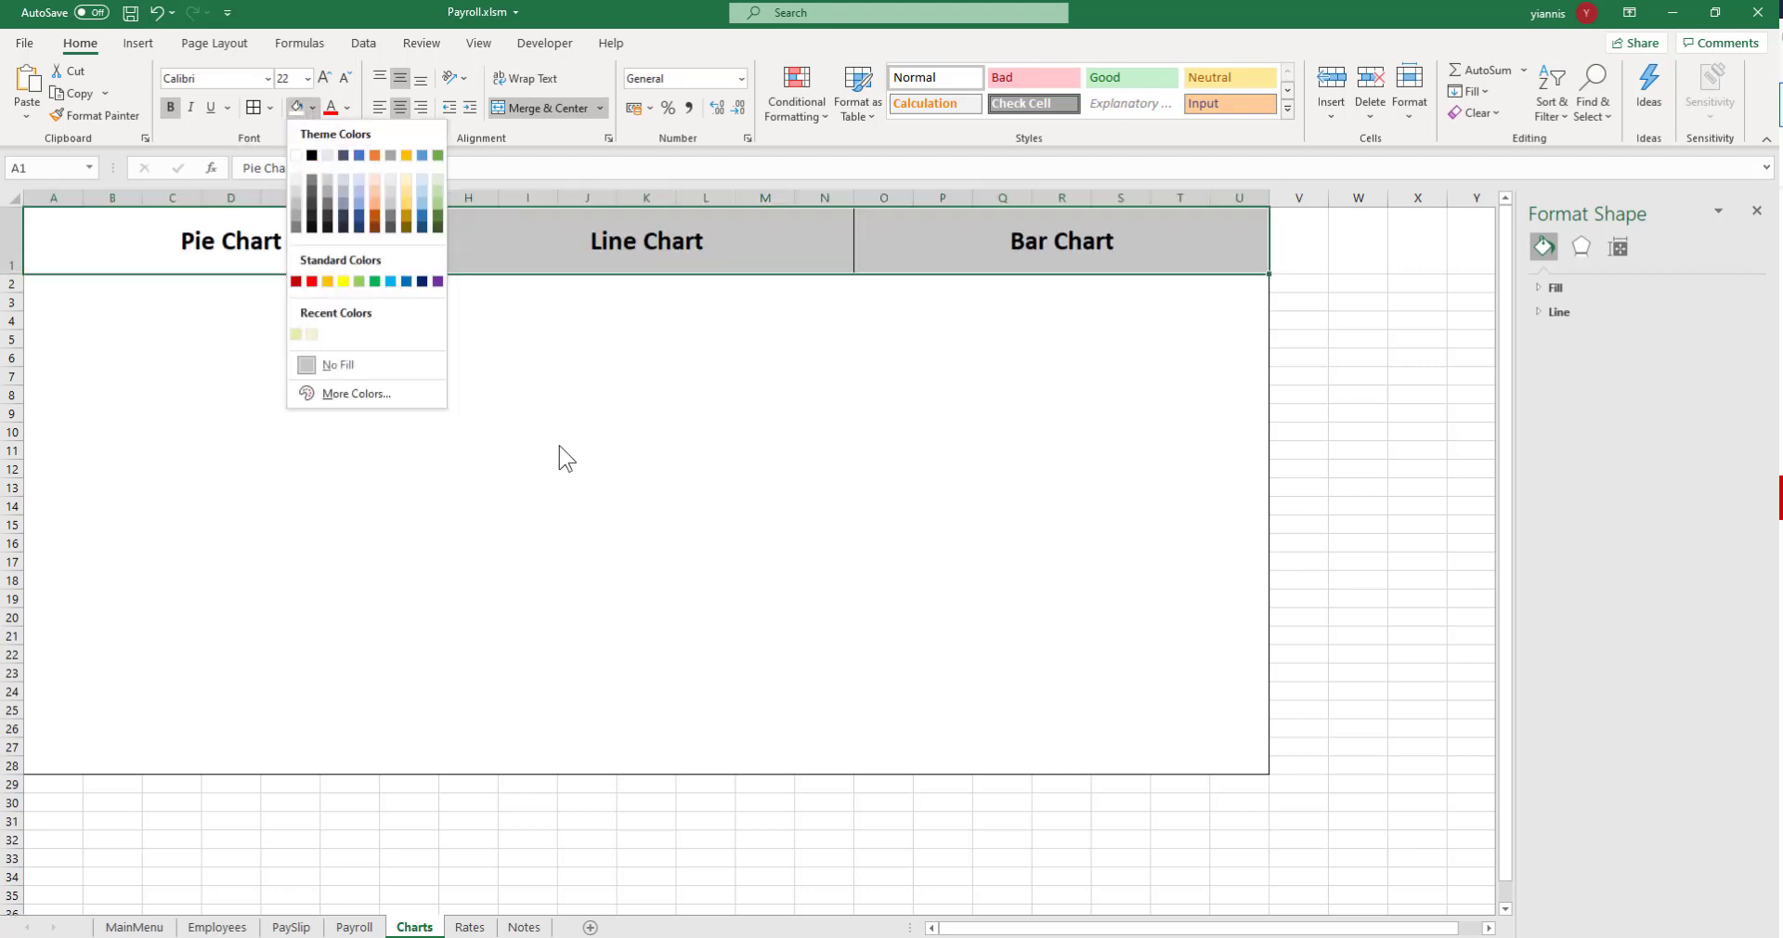
{"action": "left_click", "coordinate": [566, 458]}
{"action": "left_click", "coordinate": [279, 282]}
{"action": "left_click", "coordinate": [307, 247]}
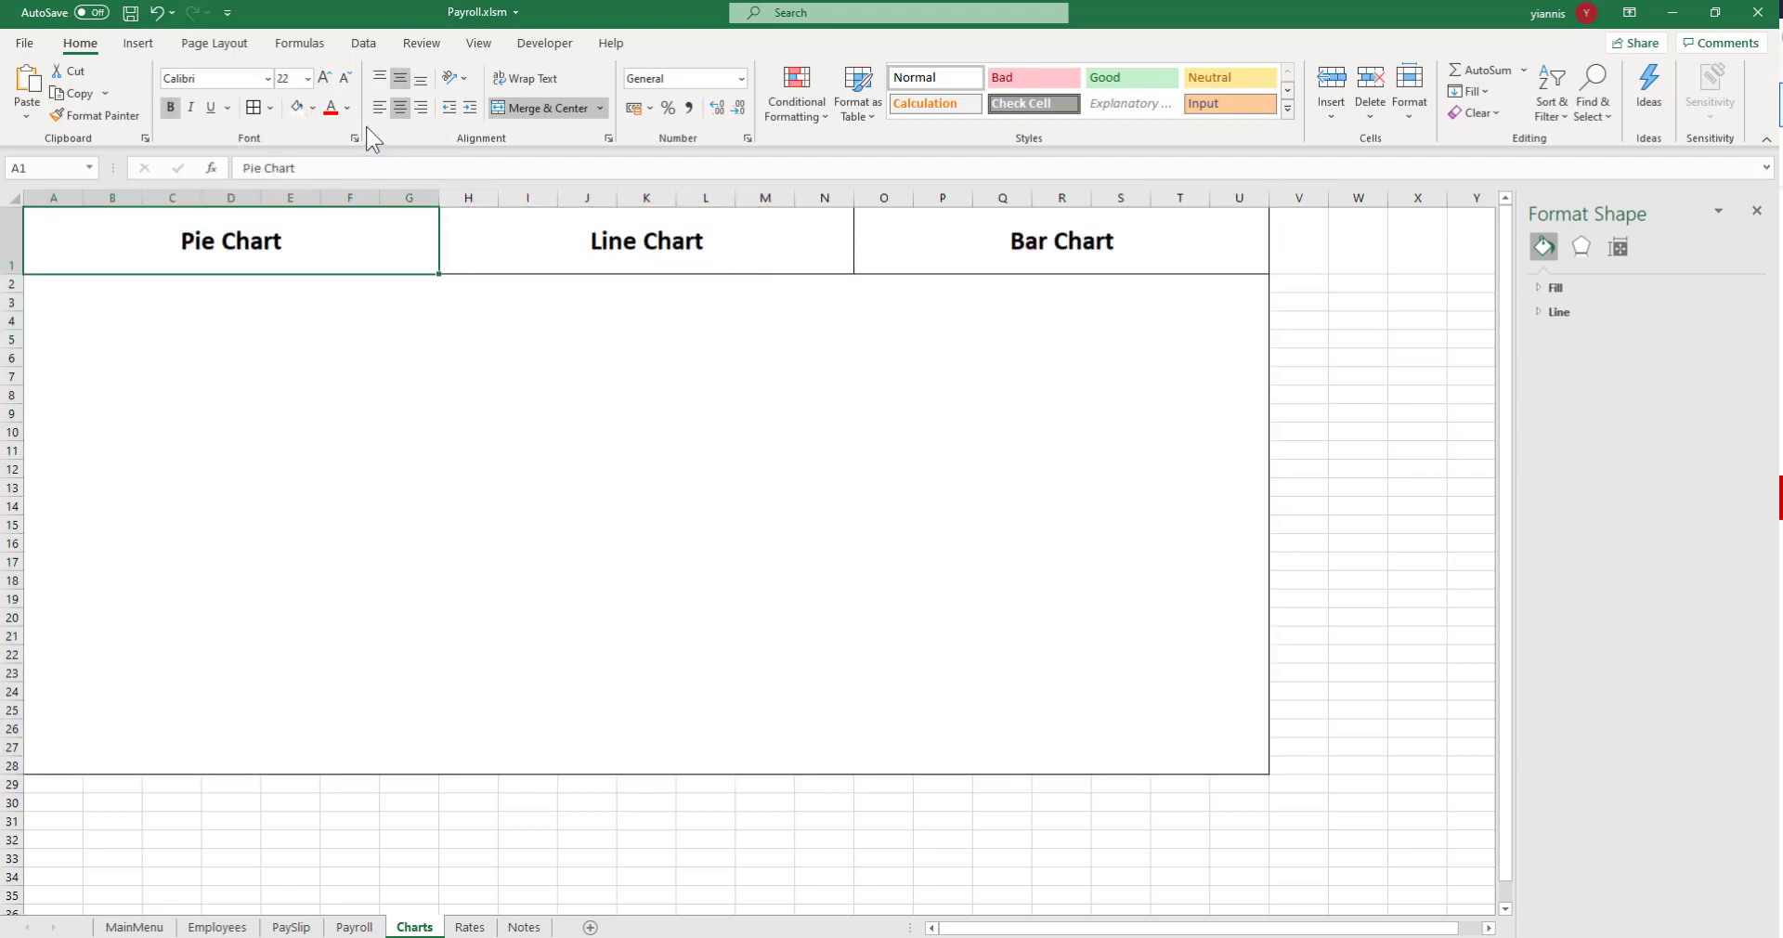
{"action": "left_click", "coordinate": [313, 108]}
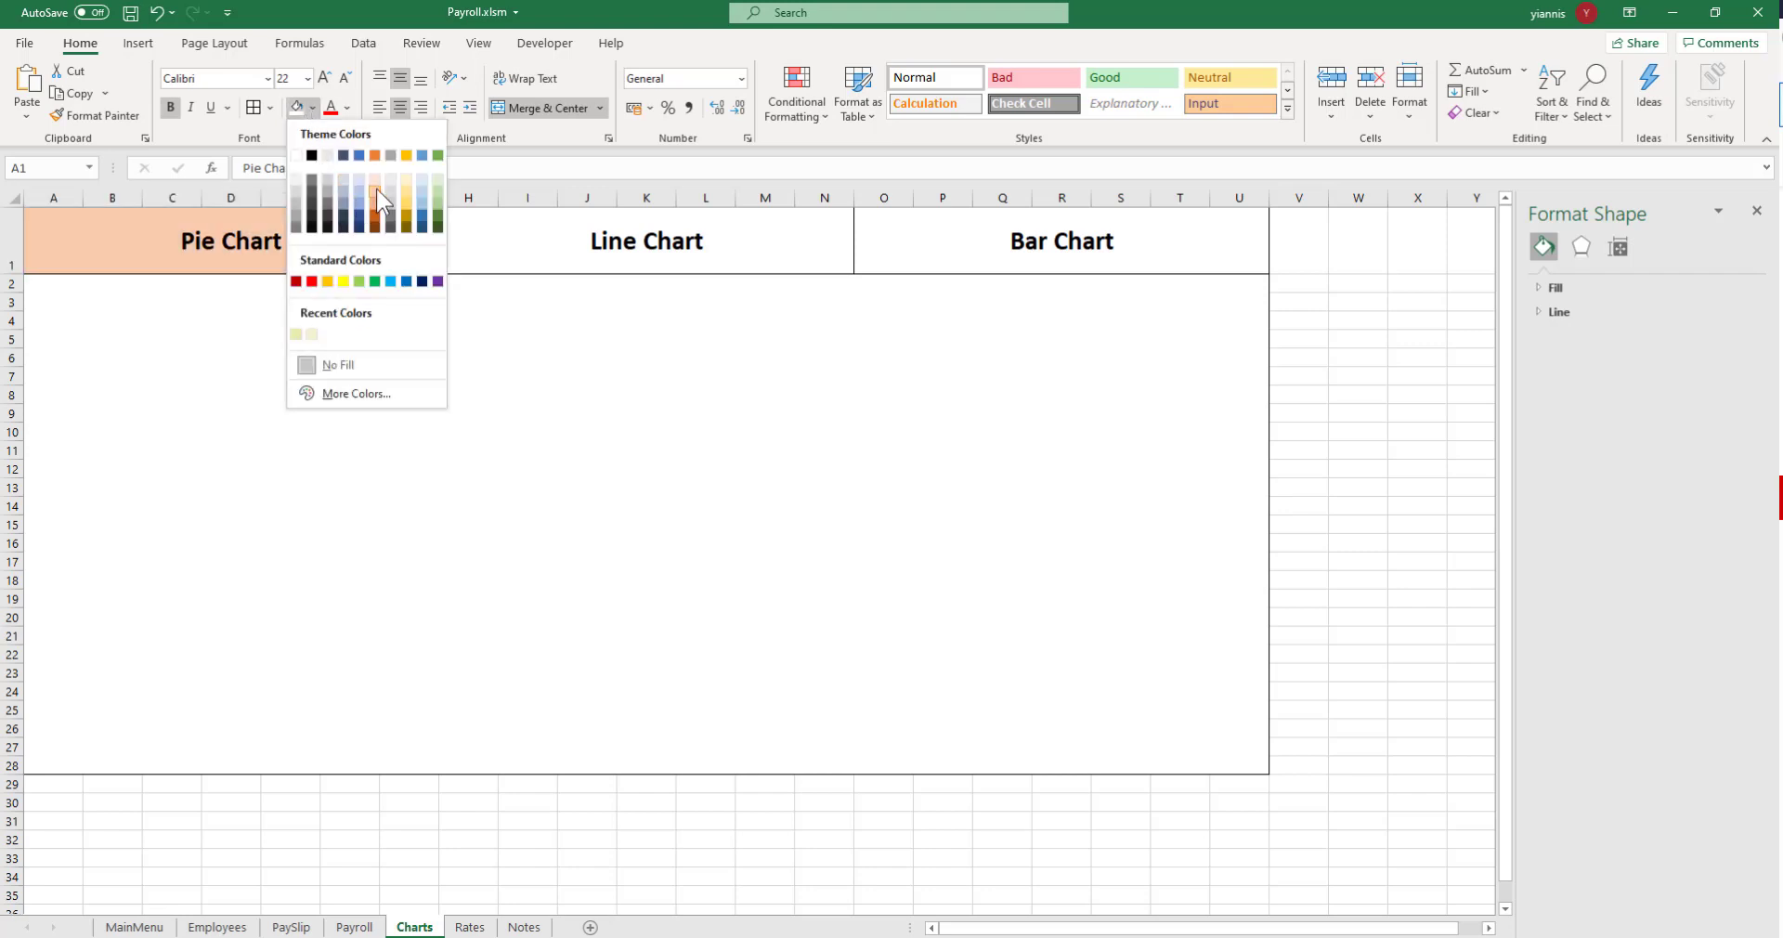
{"action": "left_click", "coordinate": [406, 188]}
Fill the Line Chart heading with a medium gold and the Bar Chart heading with a dark gold theme color
{"action": "left_click", "coordinate": [466, 240]}
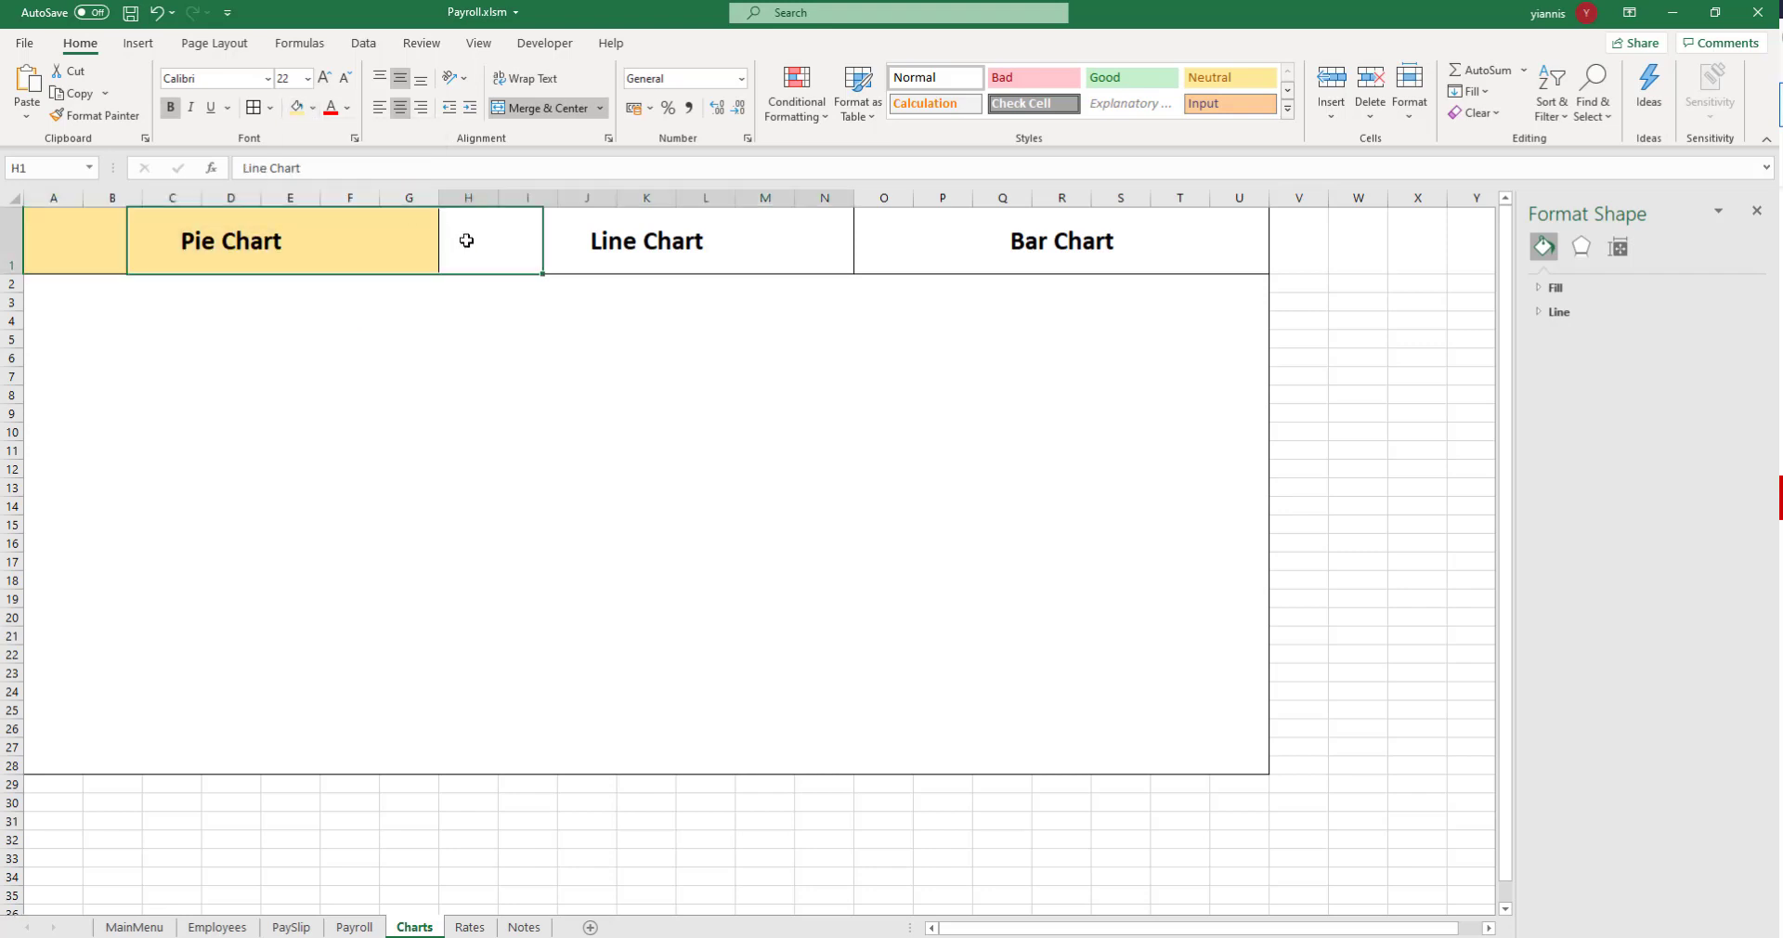
{"action": "left_click", "coordinate": [313, 108]}
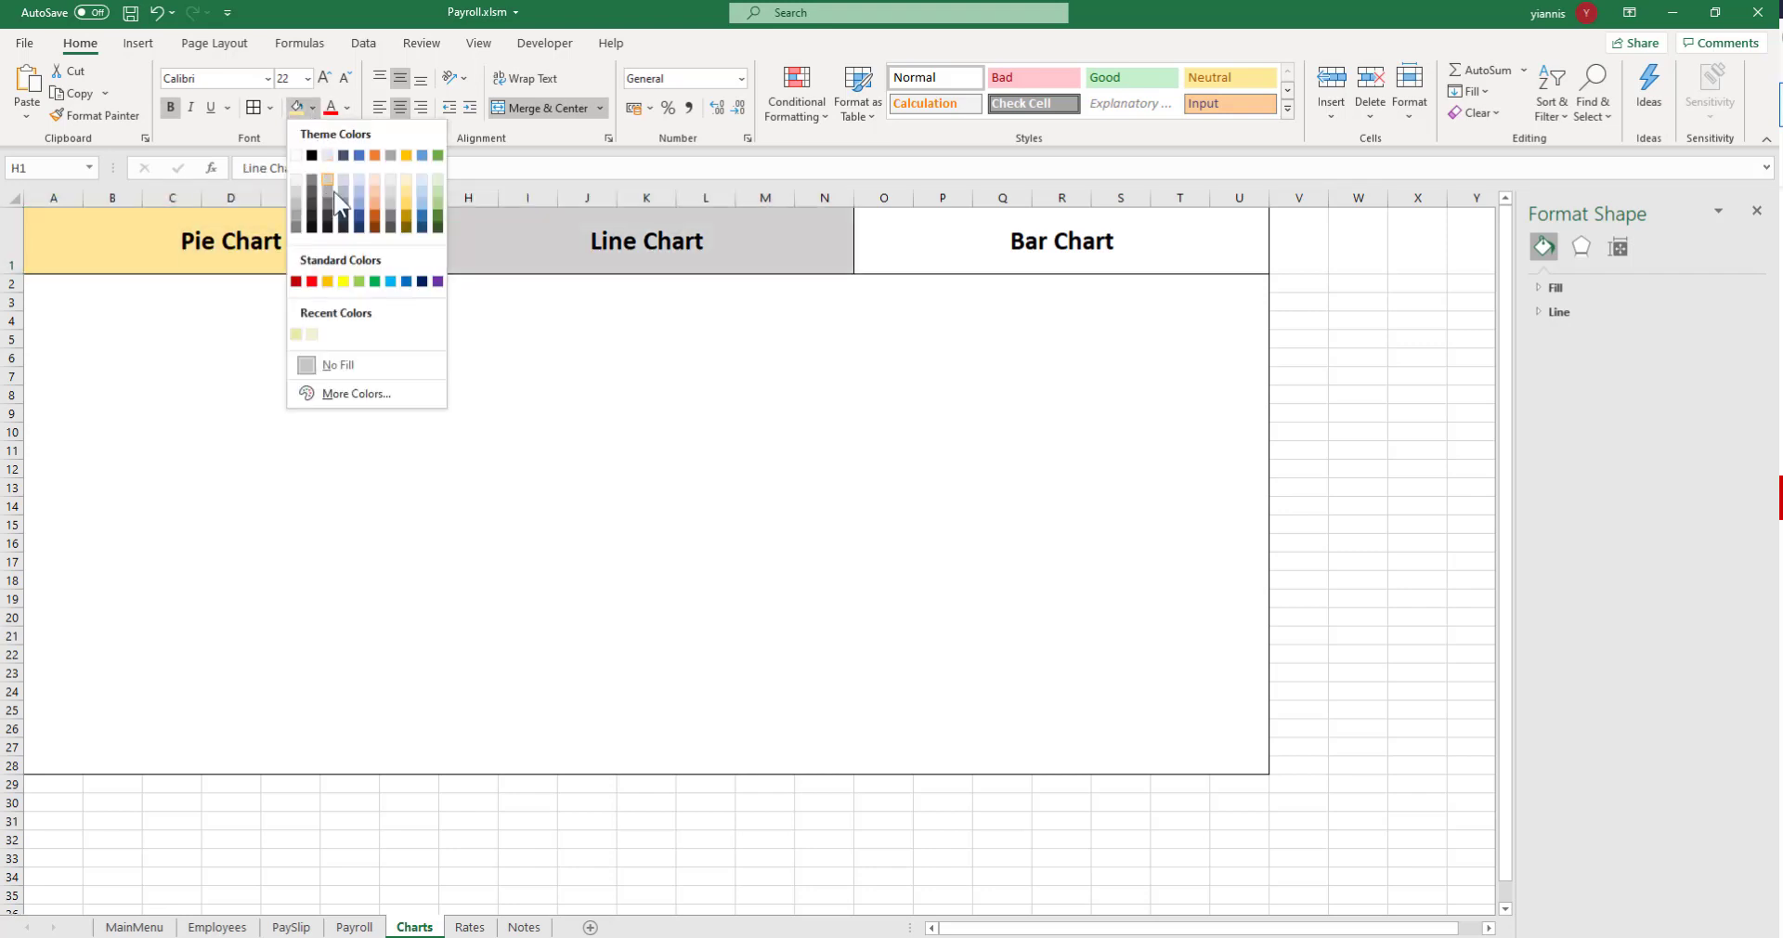
{"action": "left_click", "coordinate": [406, 202]}
{"action": "left_click", "coordinate": [884, 223]}
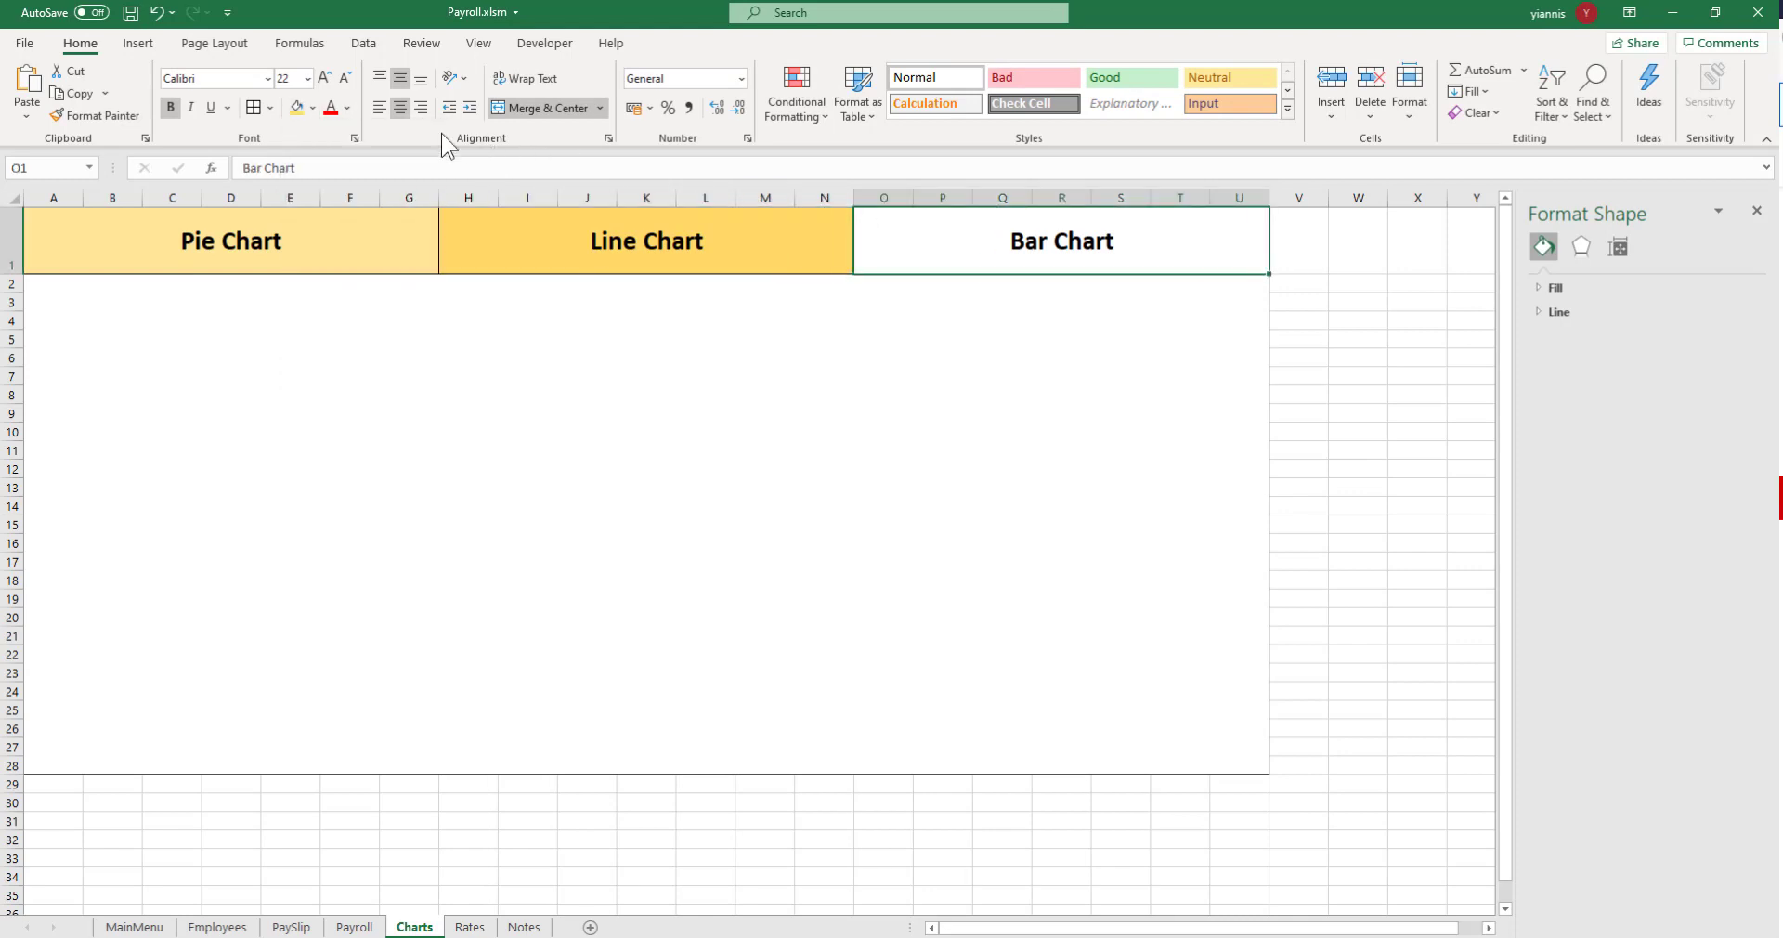
{"action": "left_click", "coordinate": [313, 108]}
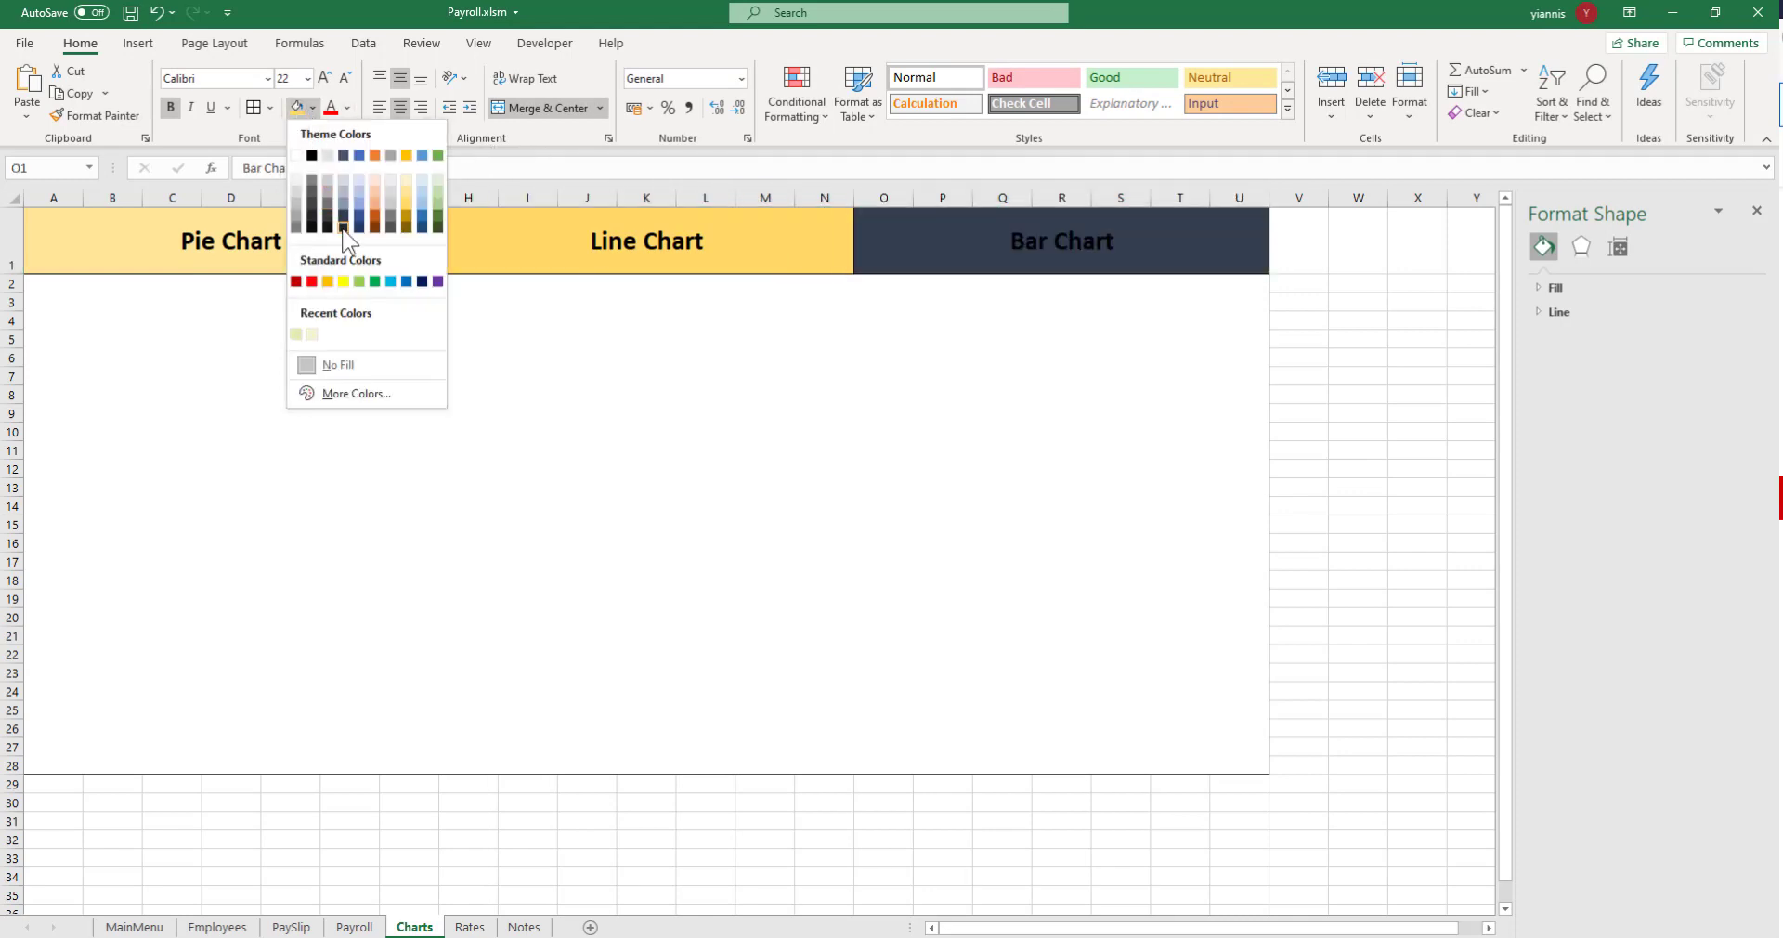
{"action": "left_click", "coordinate": [408, 223]}
Fill the large merged area below the headings with the lightest gold theme color
{"action": "left_click", "coordinate": [515, 358]}
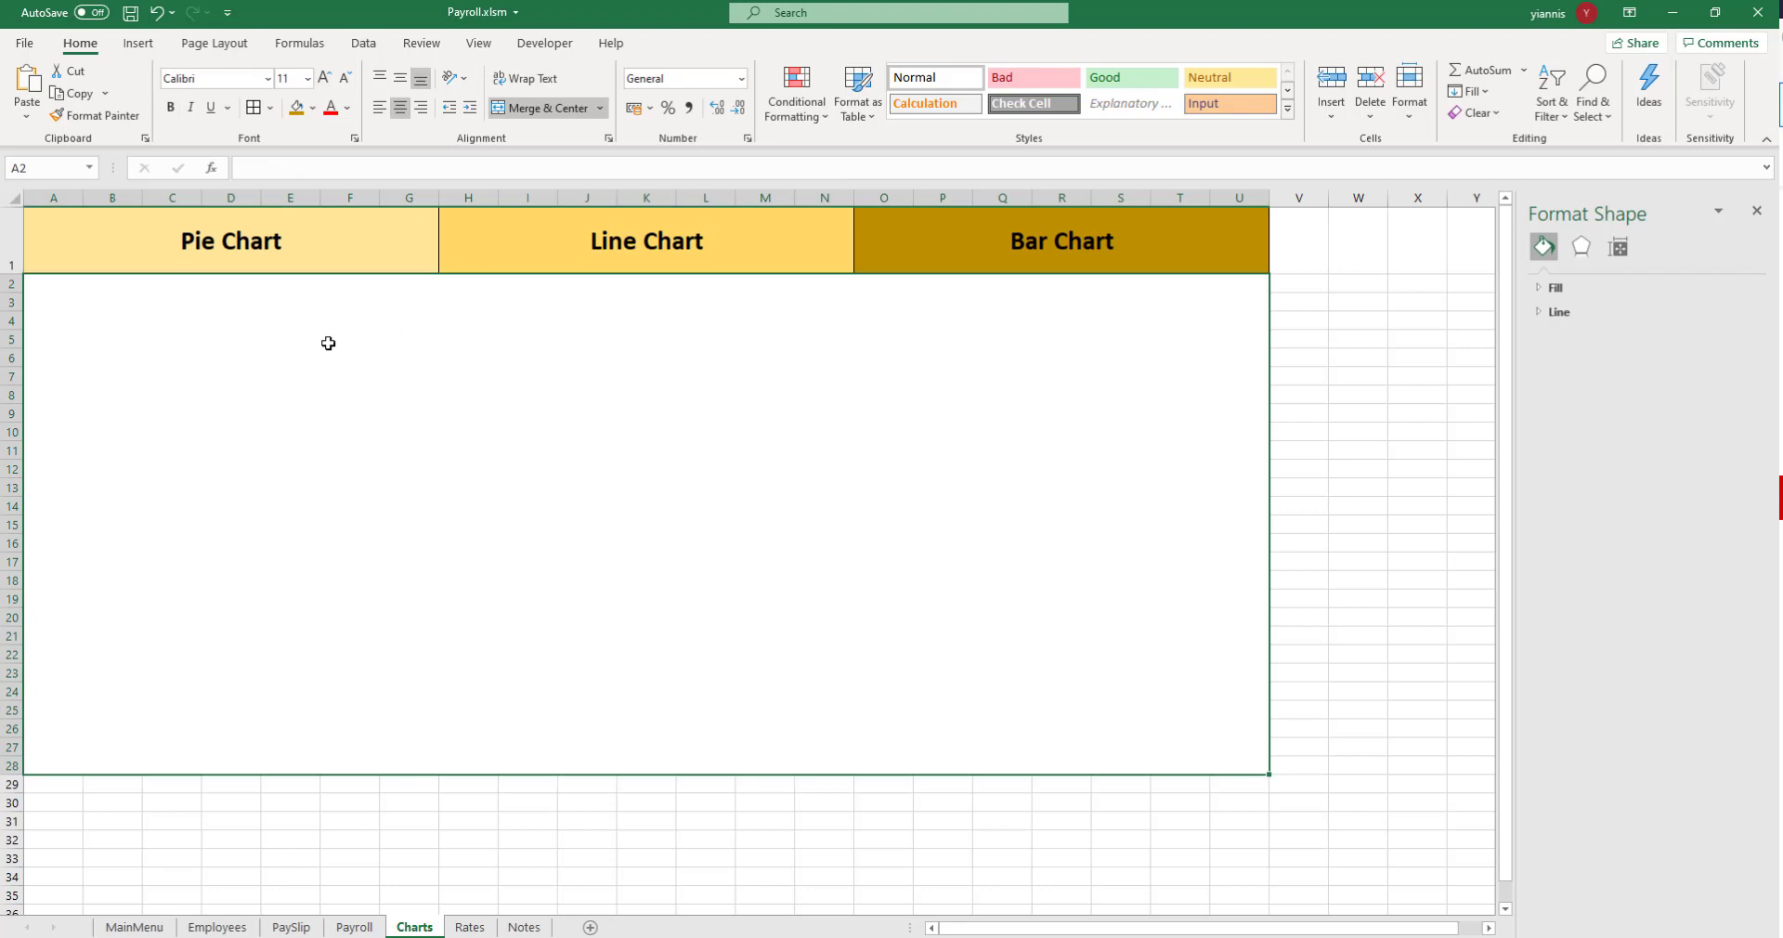
{"action": "left_click", "coordinate": [313, 108]}
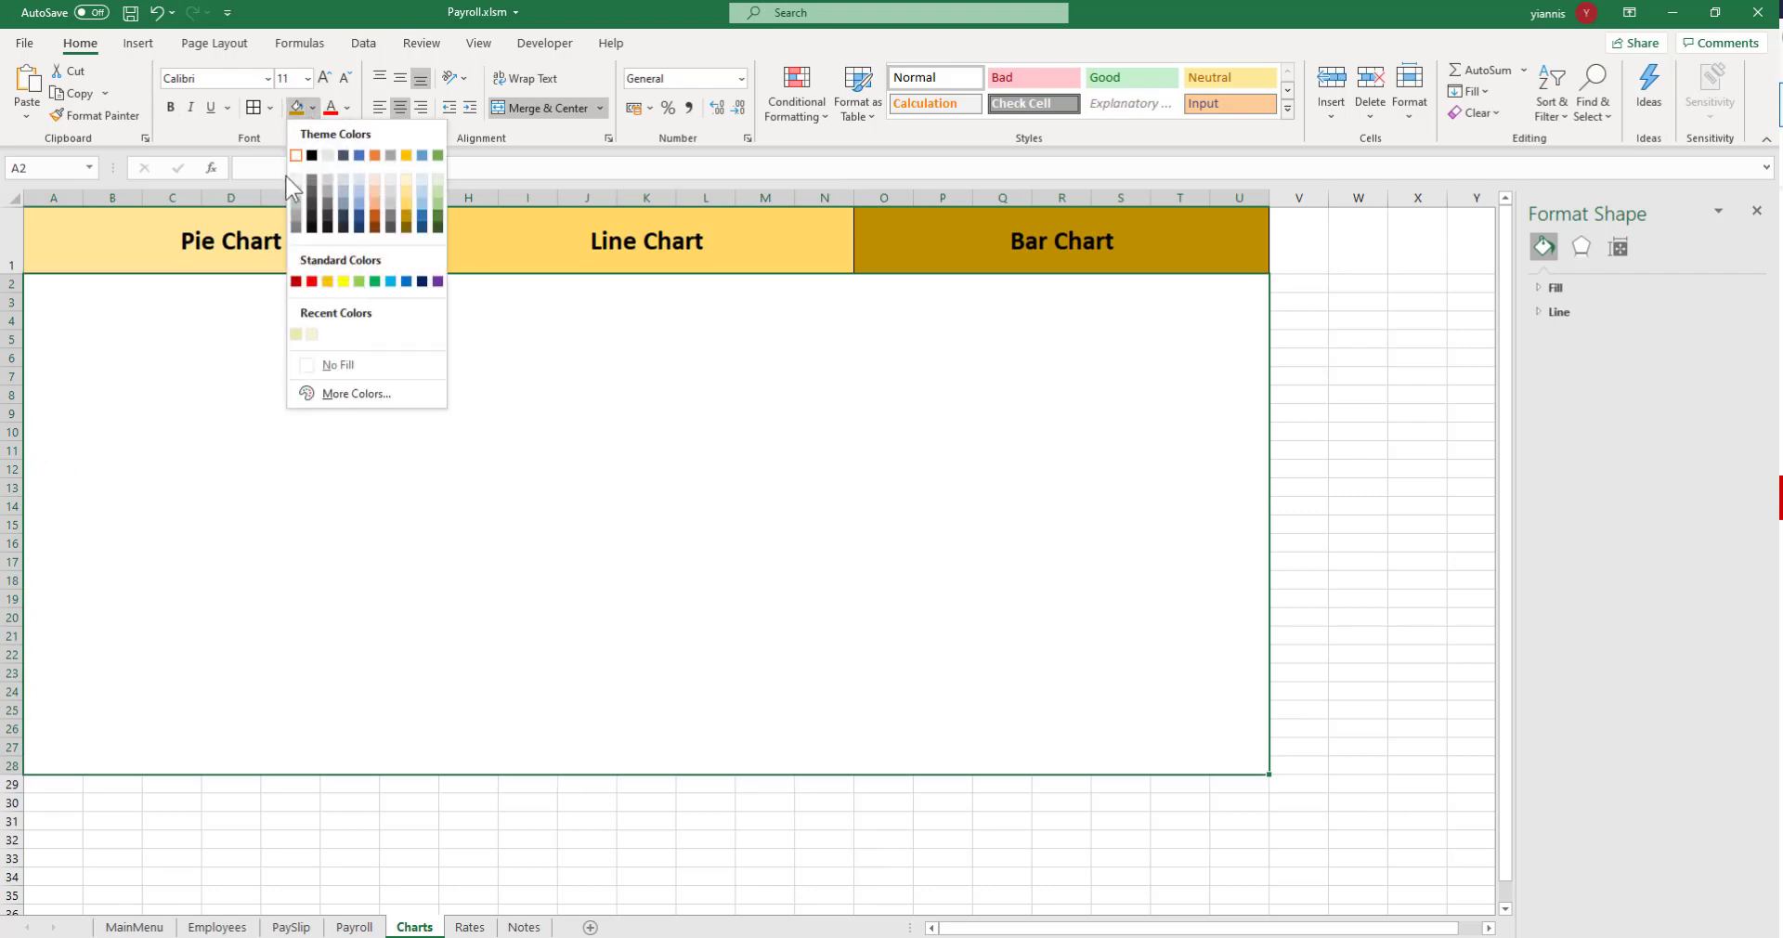
{"action": "left_click", "coordinate": [408, 178]}
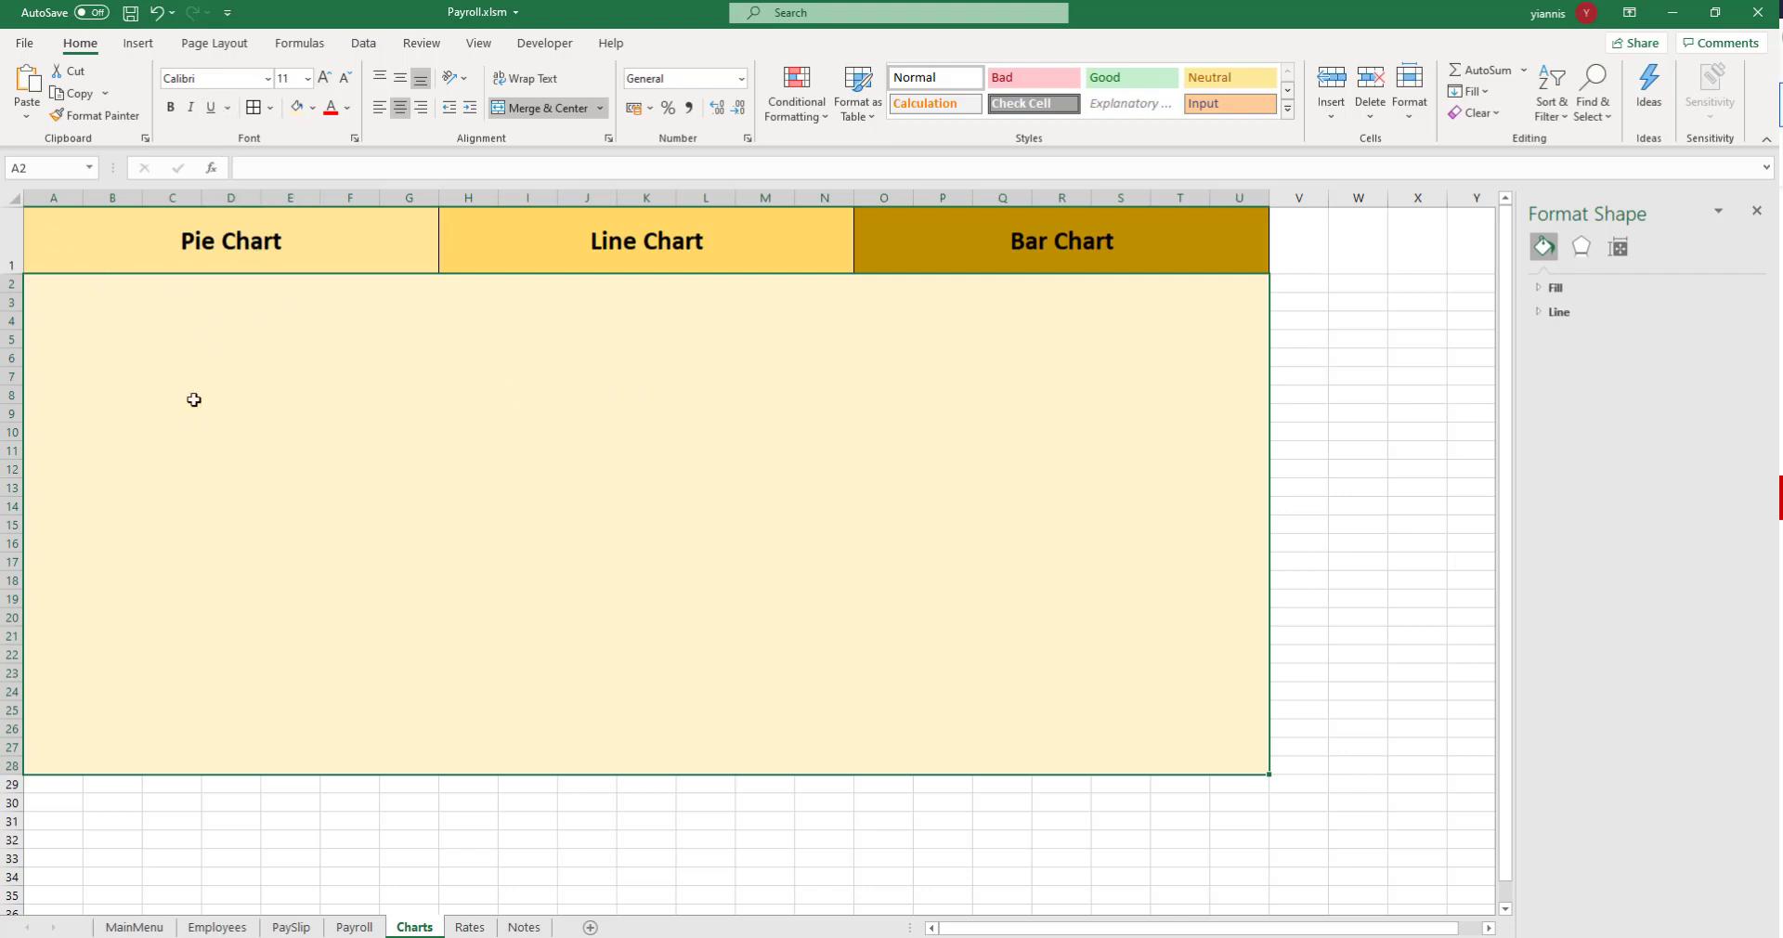
Examine the ID, Surname and Total Net Pay headings of the small summary table on the Payroll sheet
{"action": "left_click", "coordinate": [367, 927]}
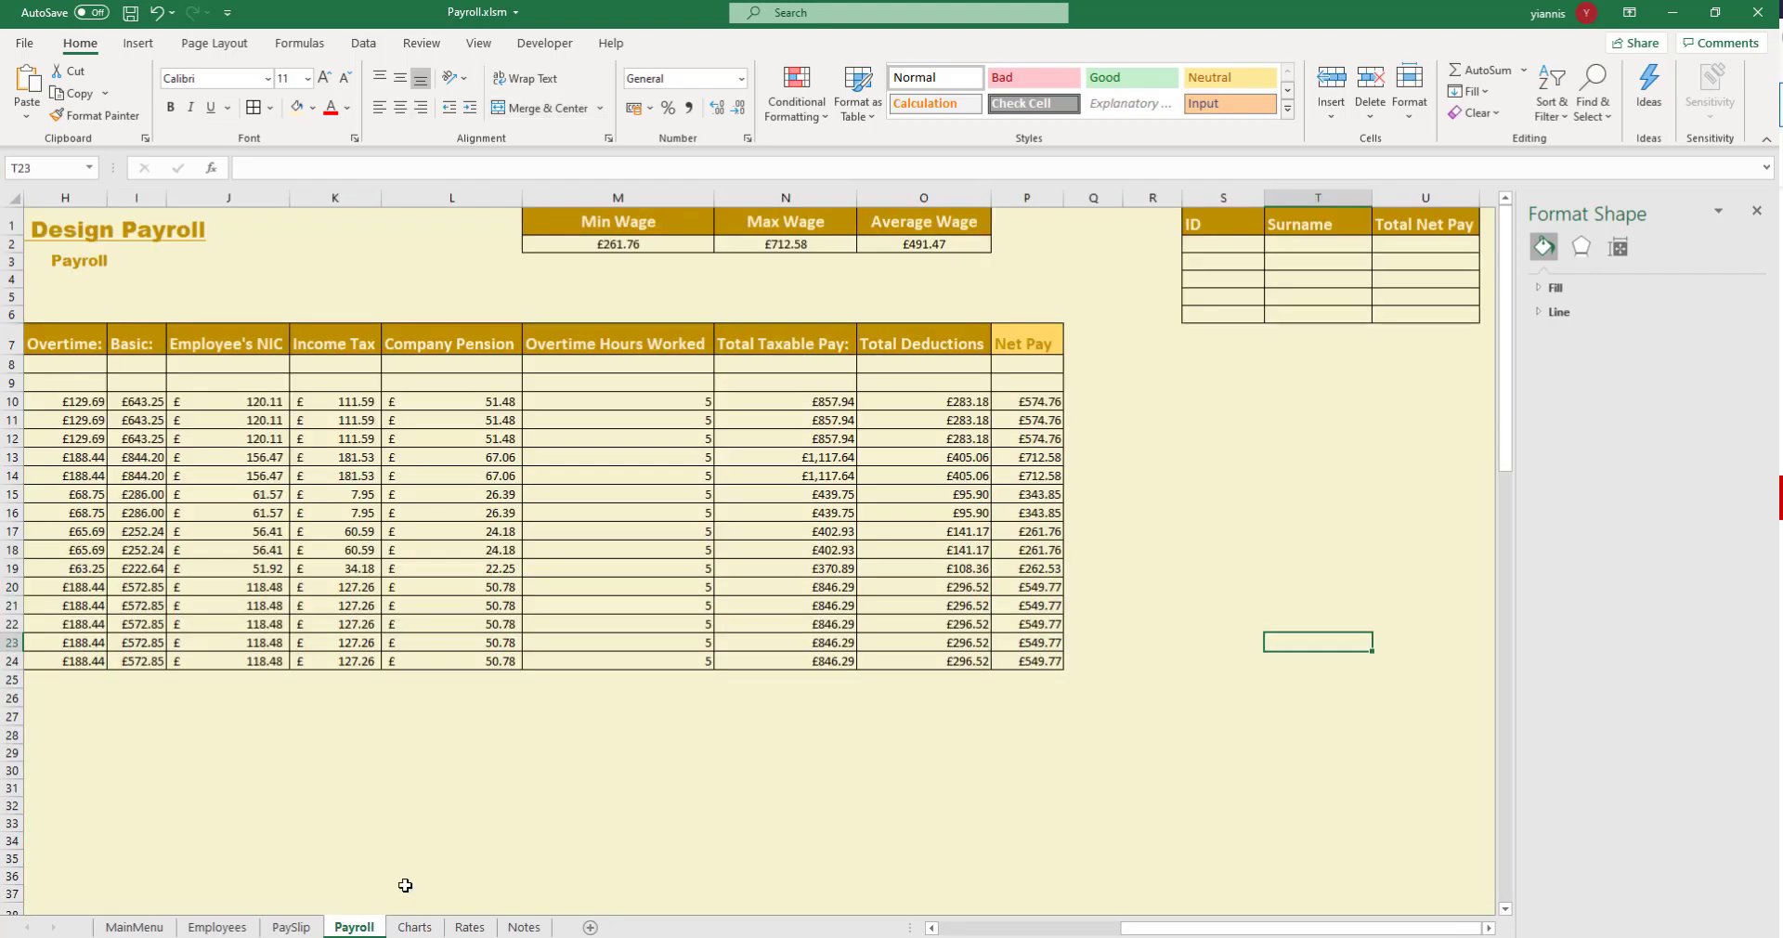
{"action": "left_click", "coordinate": [1326, 494]}
{"action": "left_click", "coordinate": [1313, 384]}
{"action": "left_click", "coordinate": [1236, 218]}
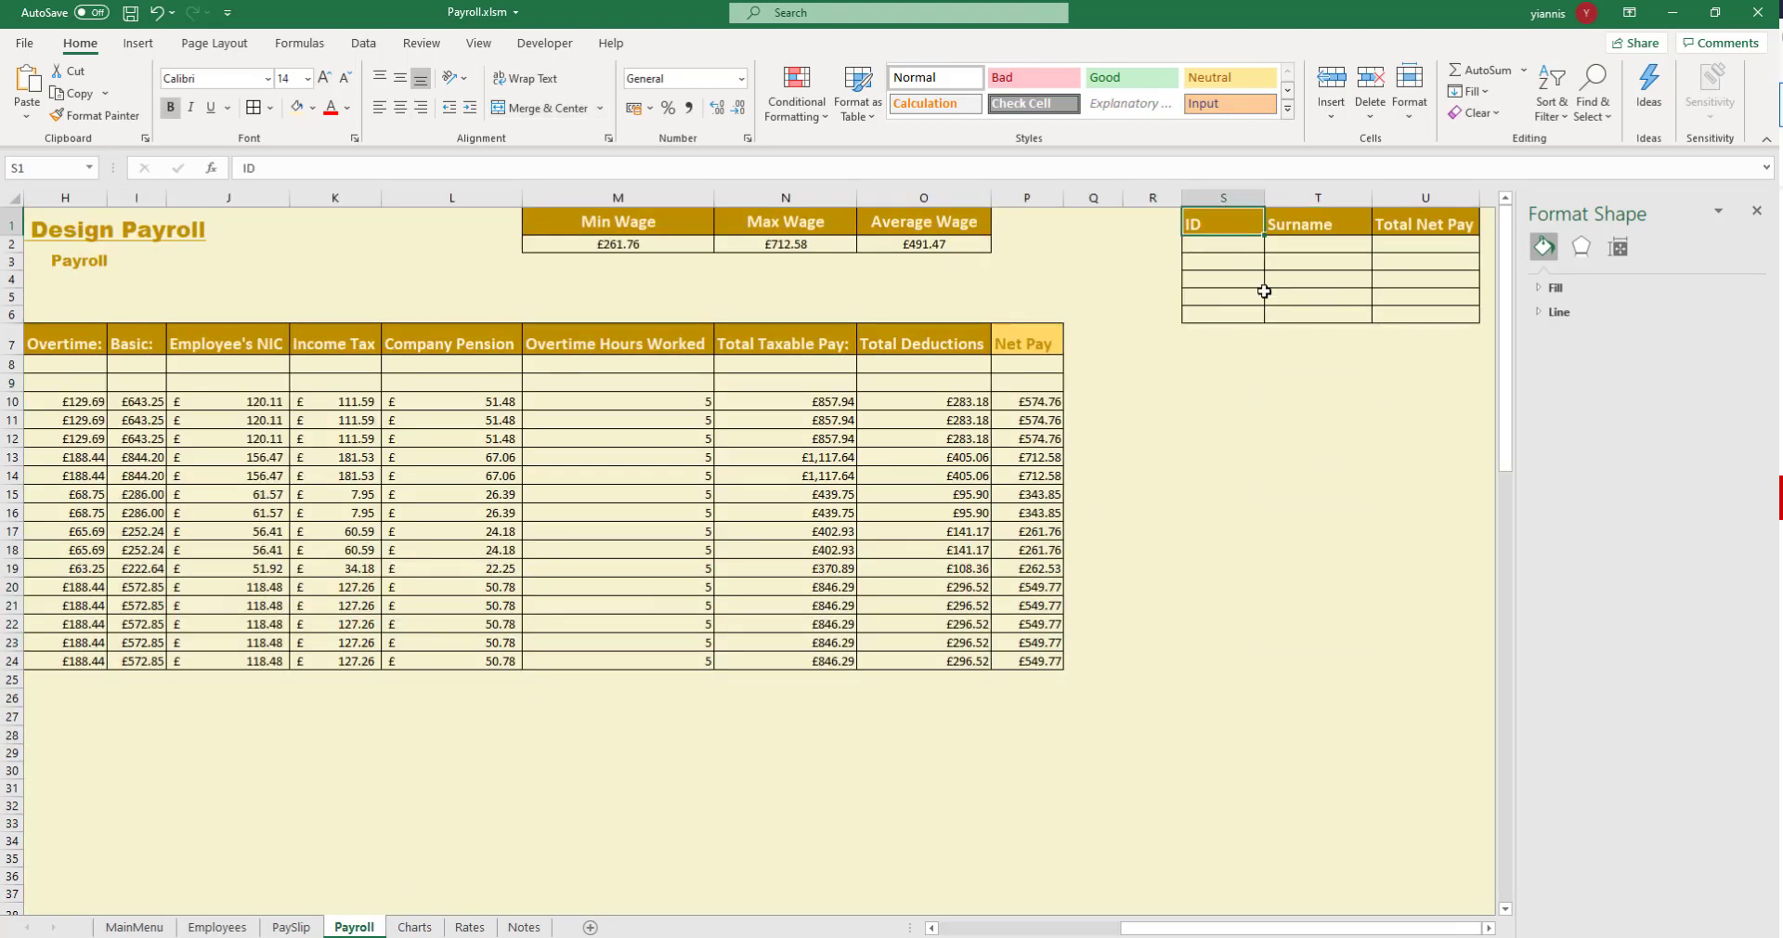
{"action": "left_click", "coordinate": [1248, 401]}
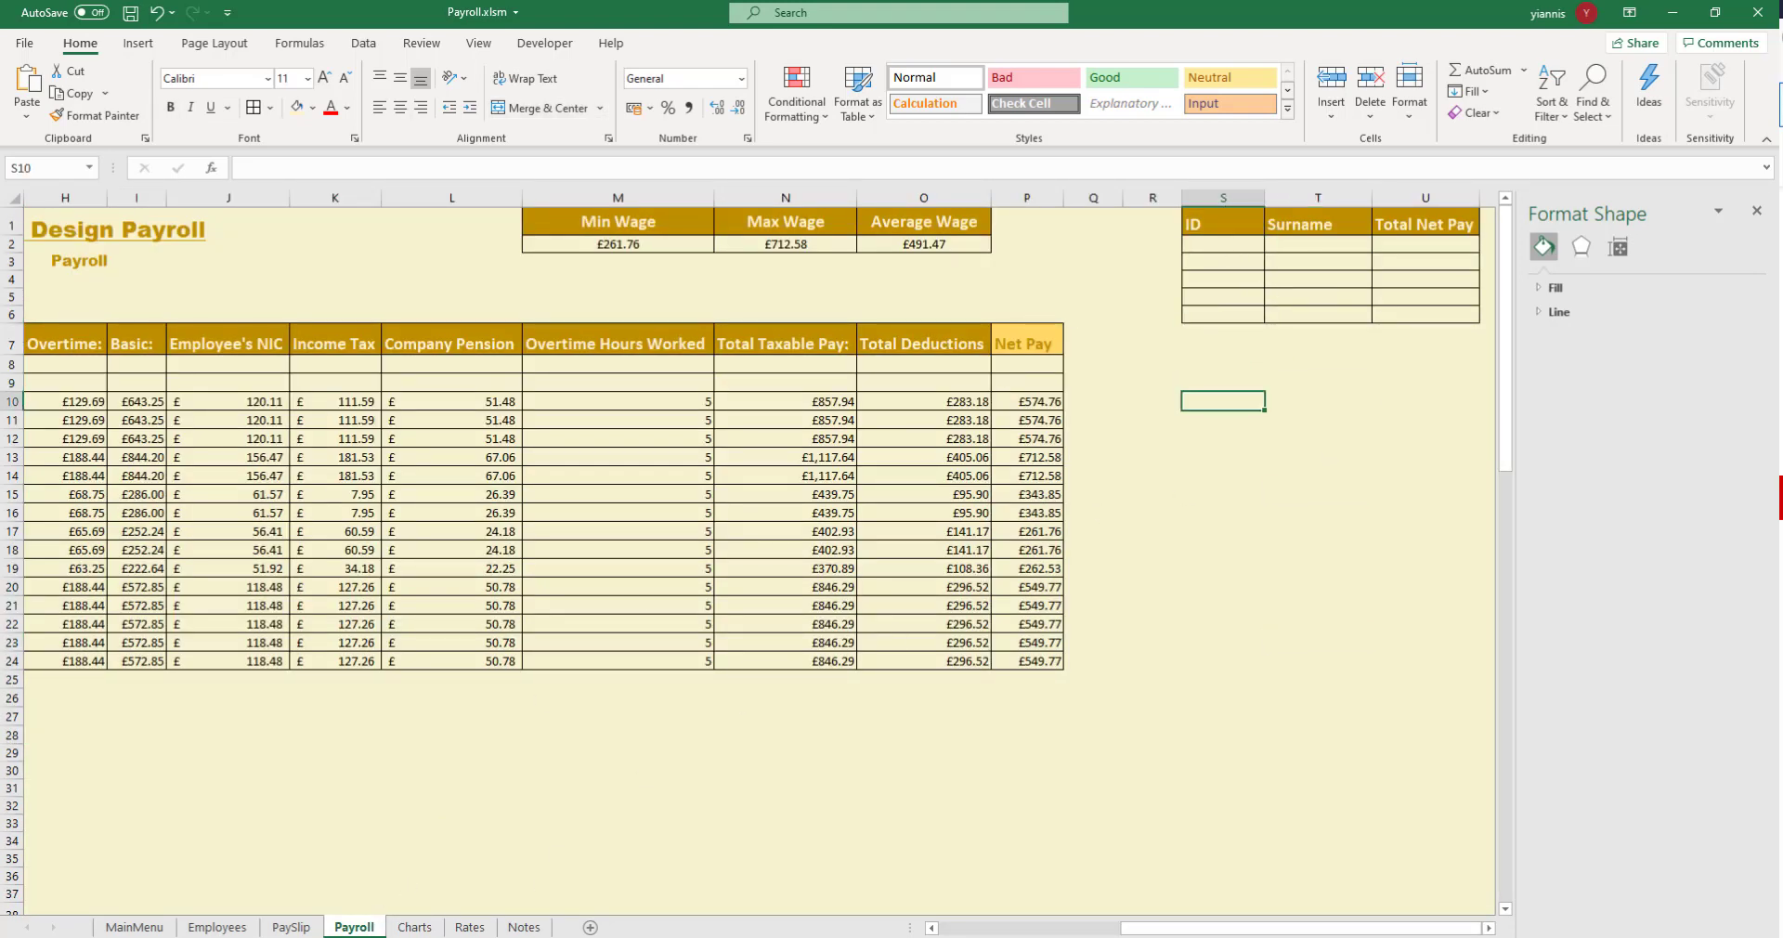
{"action": "left_click_drag", "start_coordinate": [1188, 224], "coordinate": [1395, 238]}
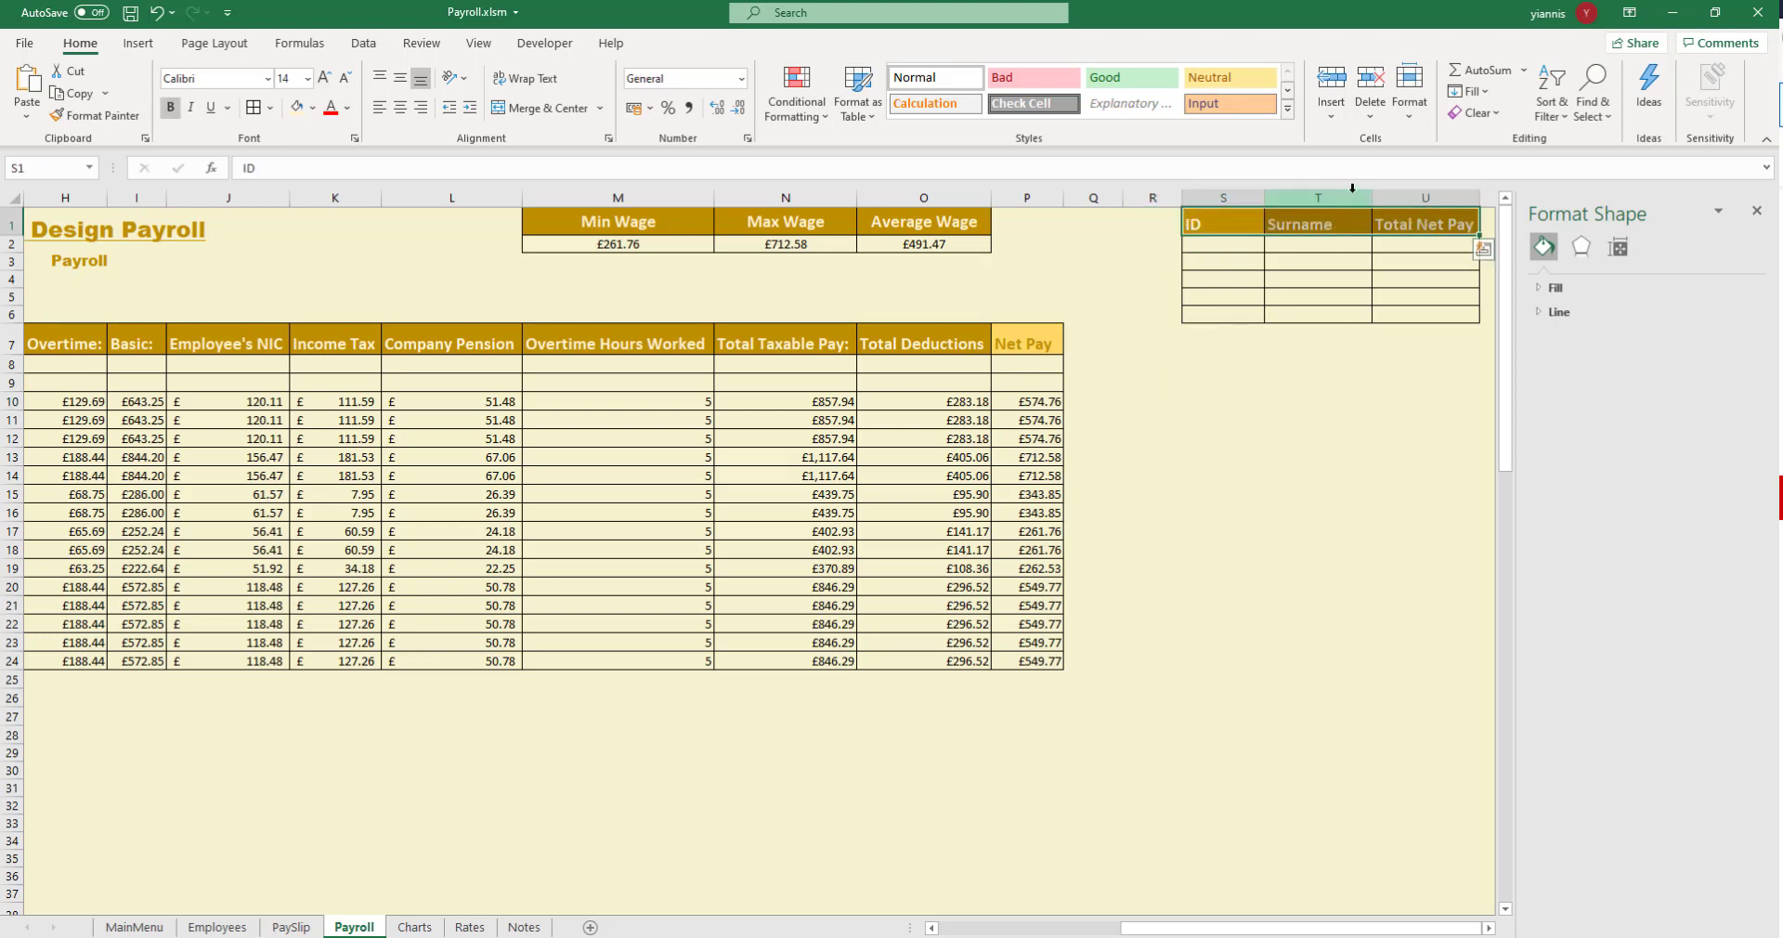
{"action": "left_click_drag", "start_coordinate": [1215, 227], "coordinate": [1388, 229]}
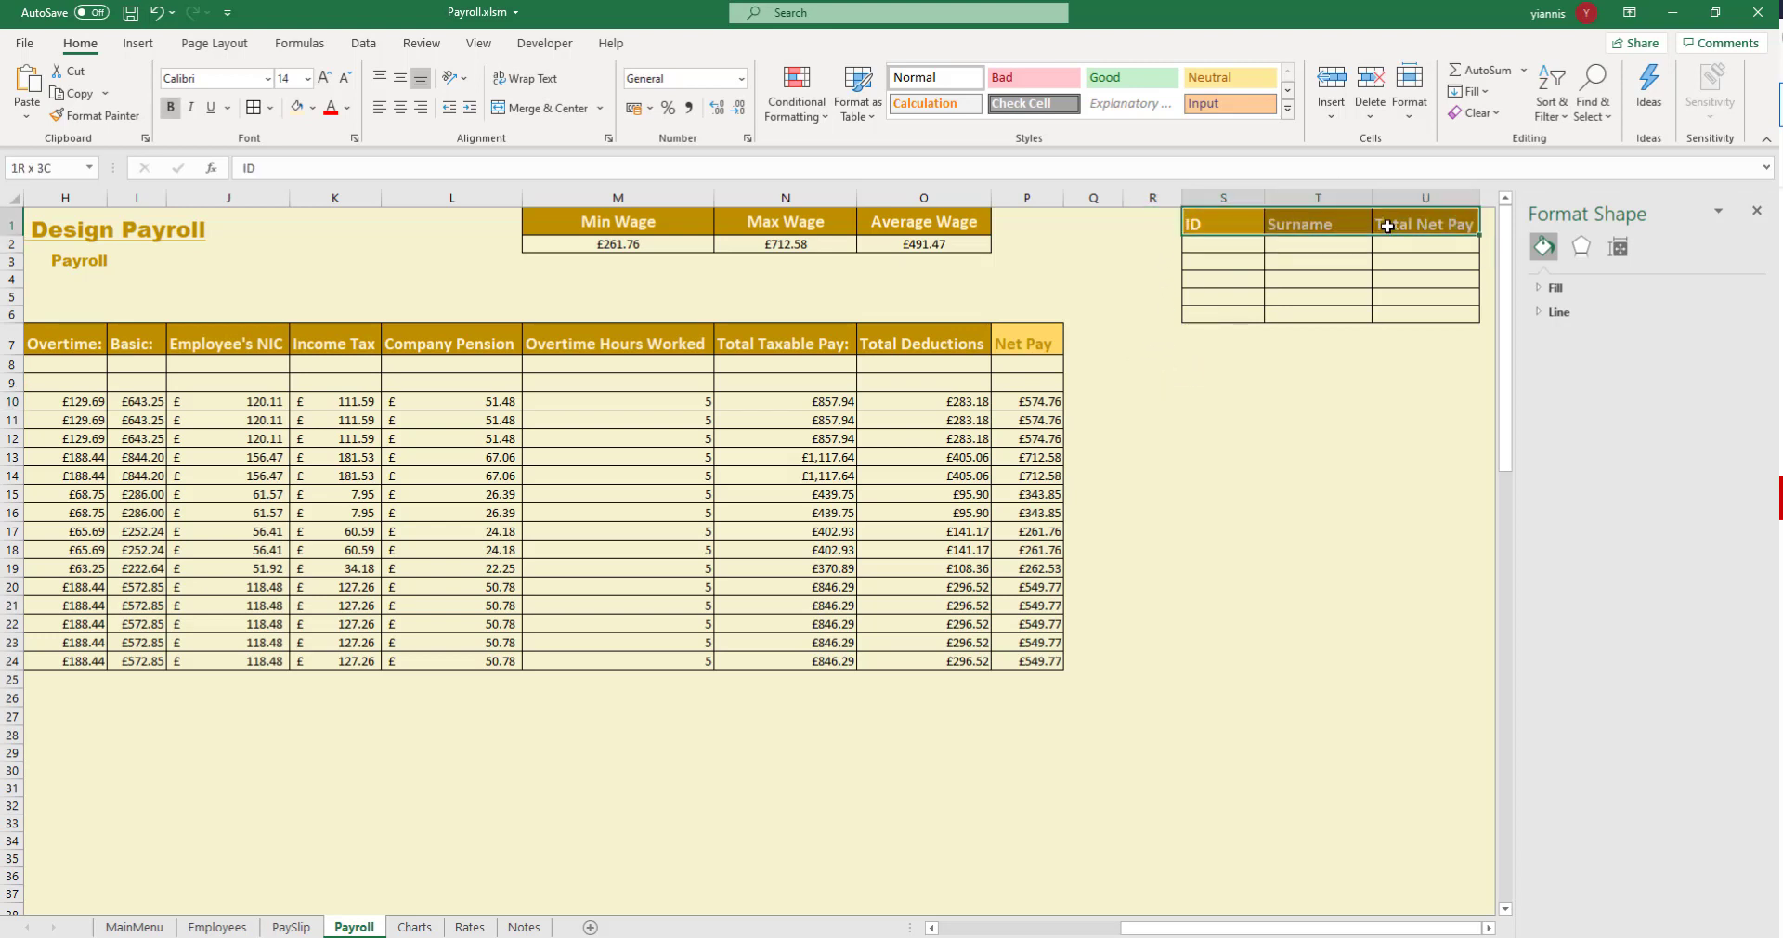
{"action": "mouse_move", "coordinate": [1217, 235]}
{"action": "left_mouse_down"}
{"action": "mouse_move", "coordinate": [1222, 274]}
{"action": "mouse_move", "coordinate": [1214, 231]}
{"action": "left_mouse_up"}
{"action": "left_click", "coordinate": [1220, 267]}
{"action": "left_click", "coordinate": [1221, 230]}
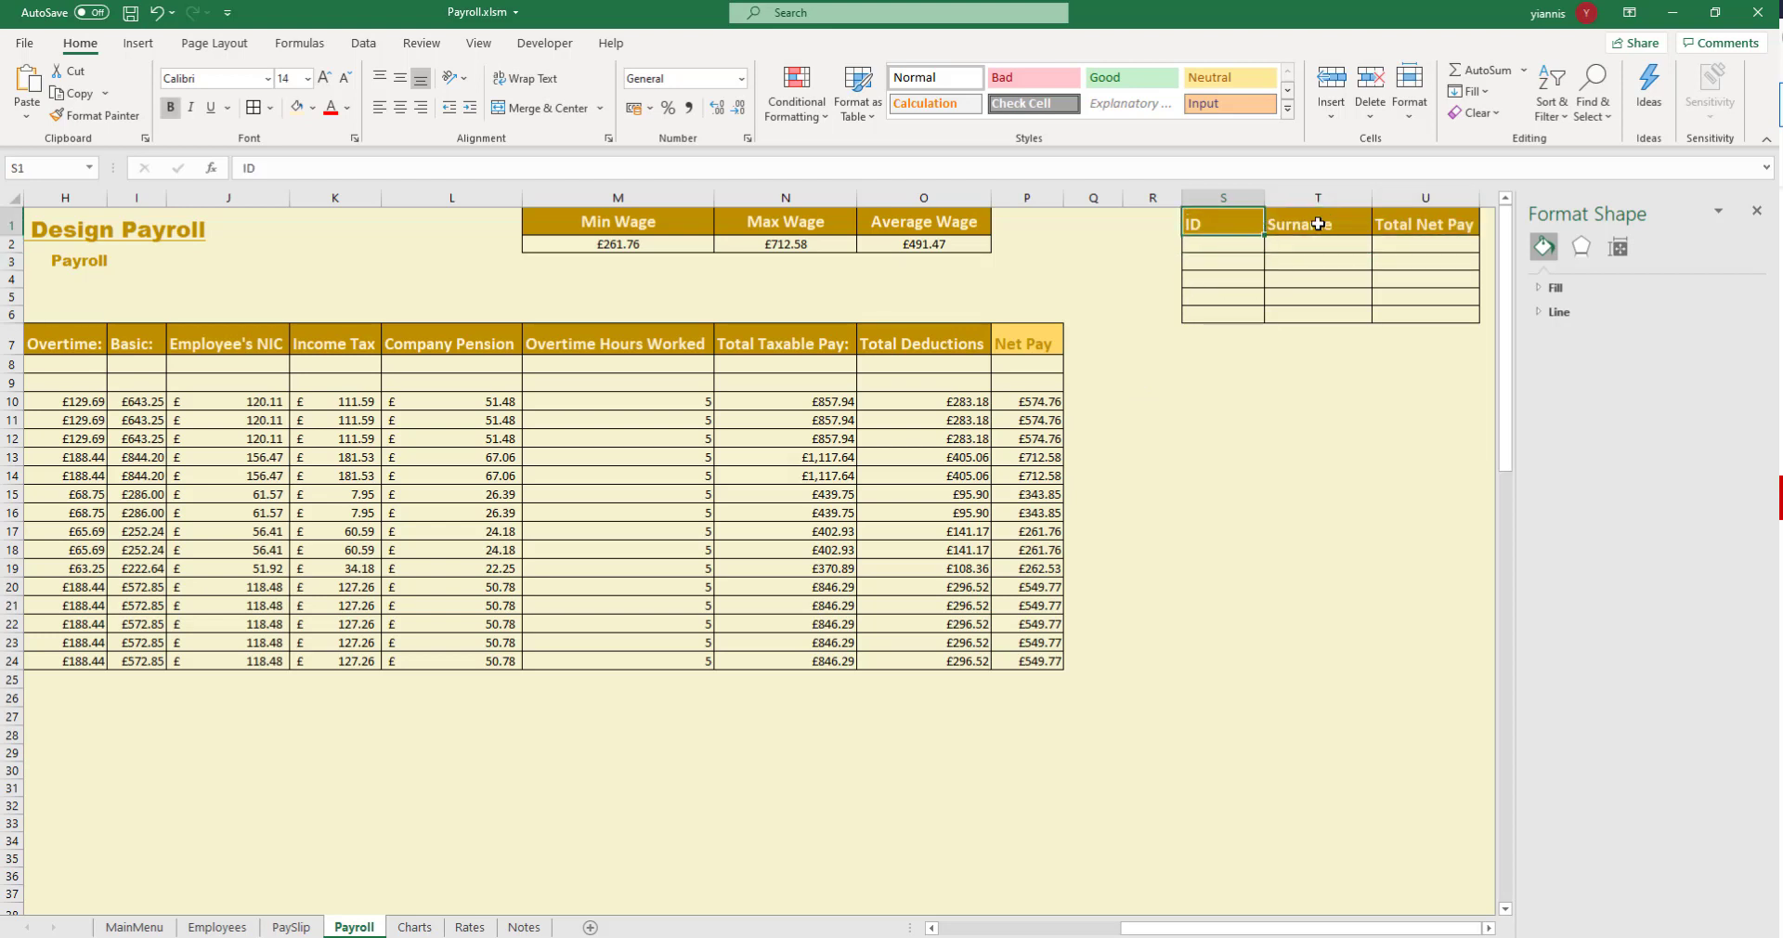
{"action": "left_click", "coordinate": [1426, 225]}
{"action": "left_click", "coordinate": [1337, 226]}
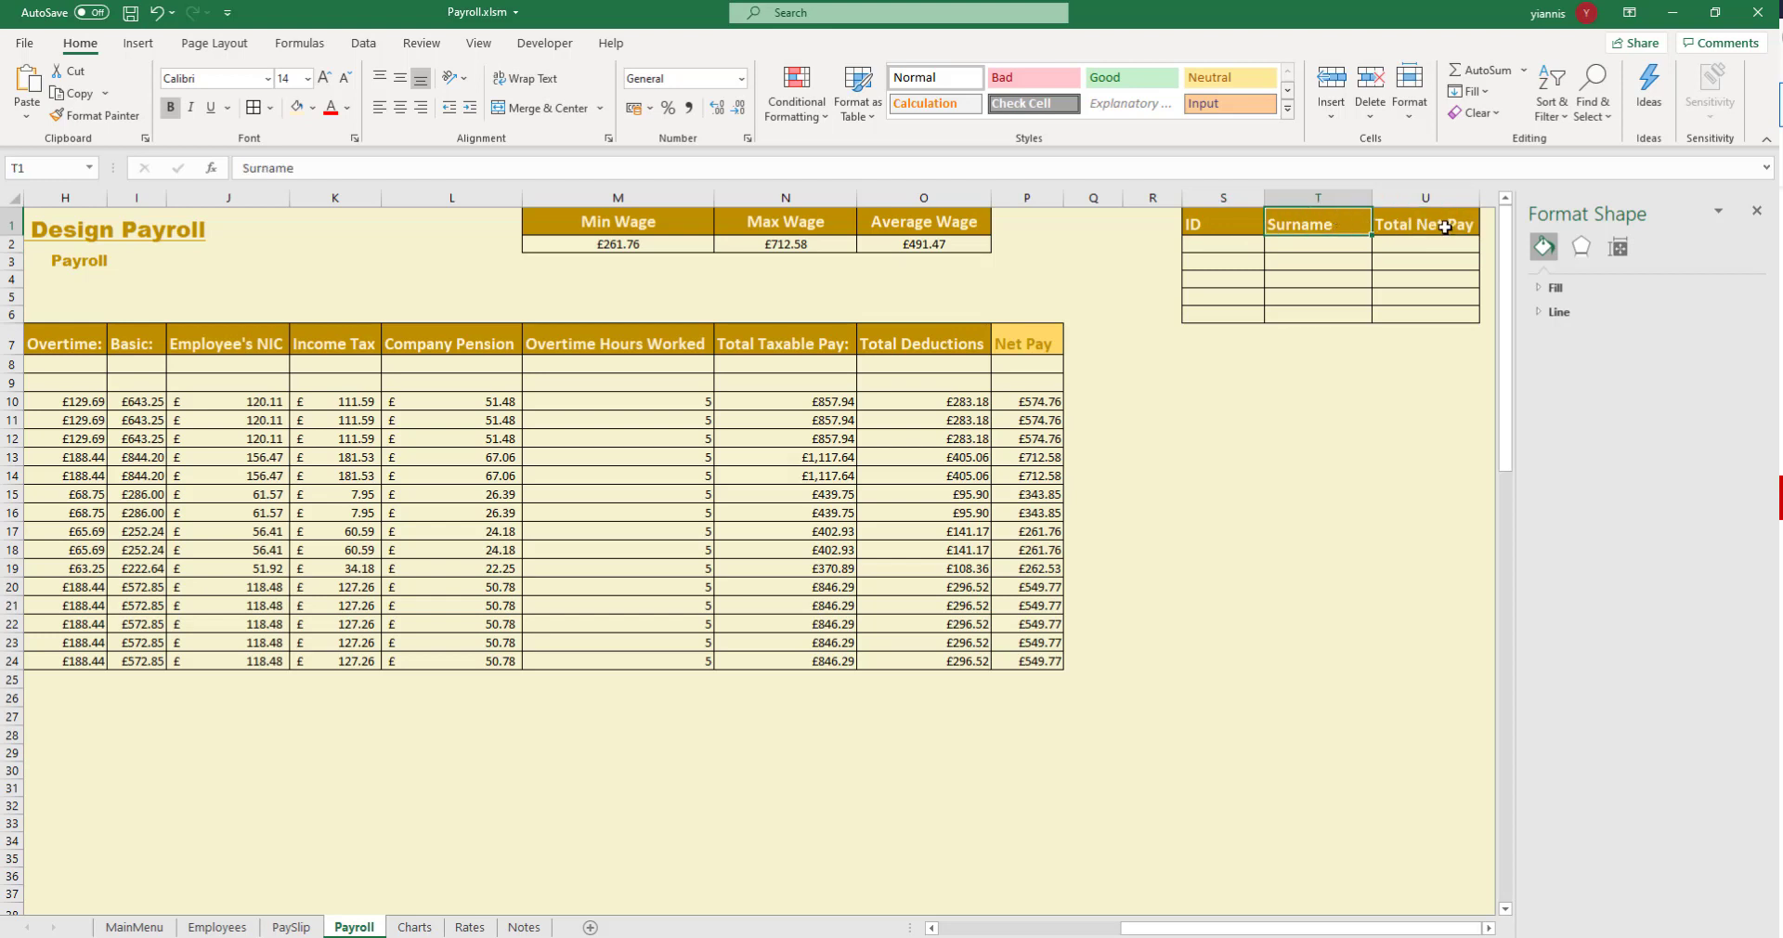
{"action": "left_click", "coordinate": [1447, 228]}
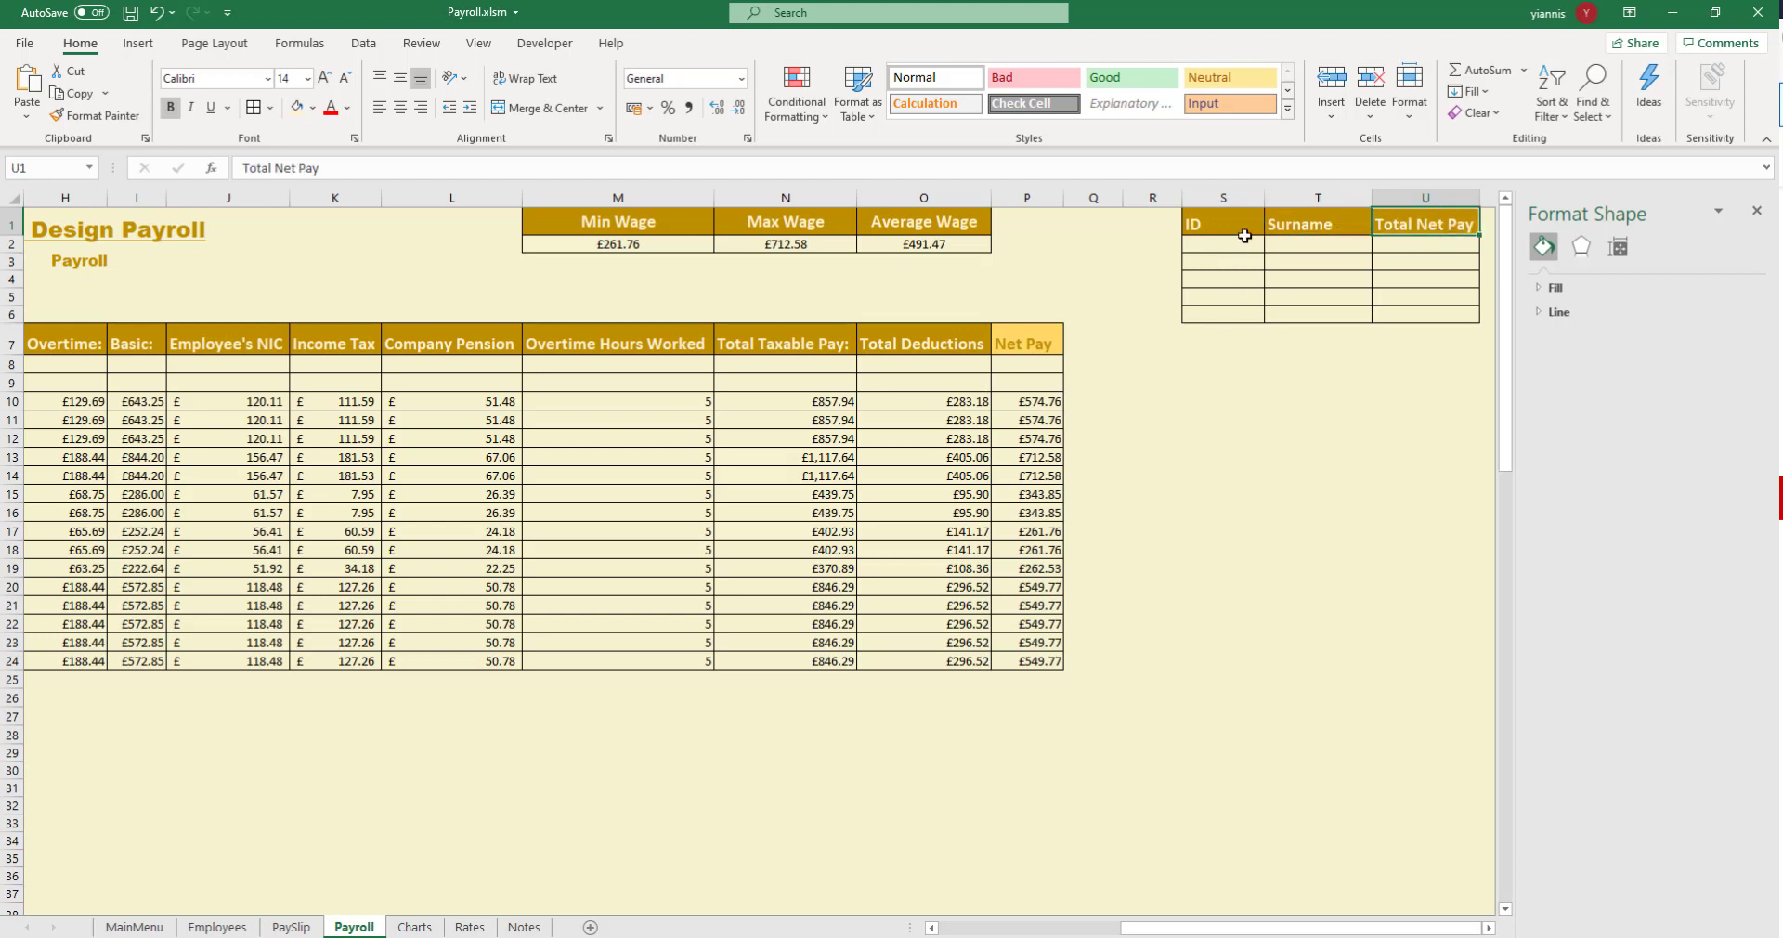
Number the ID column of the summary table from 1 to 5 in cells S2 to S6
{"action": "left_click", "coordinate": [1251, 243]}
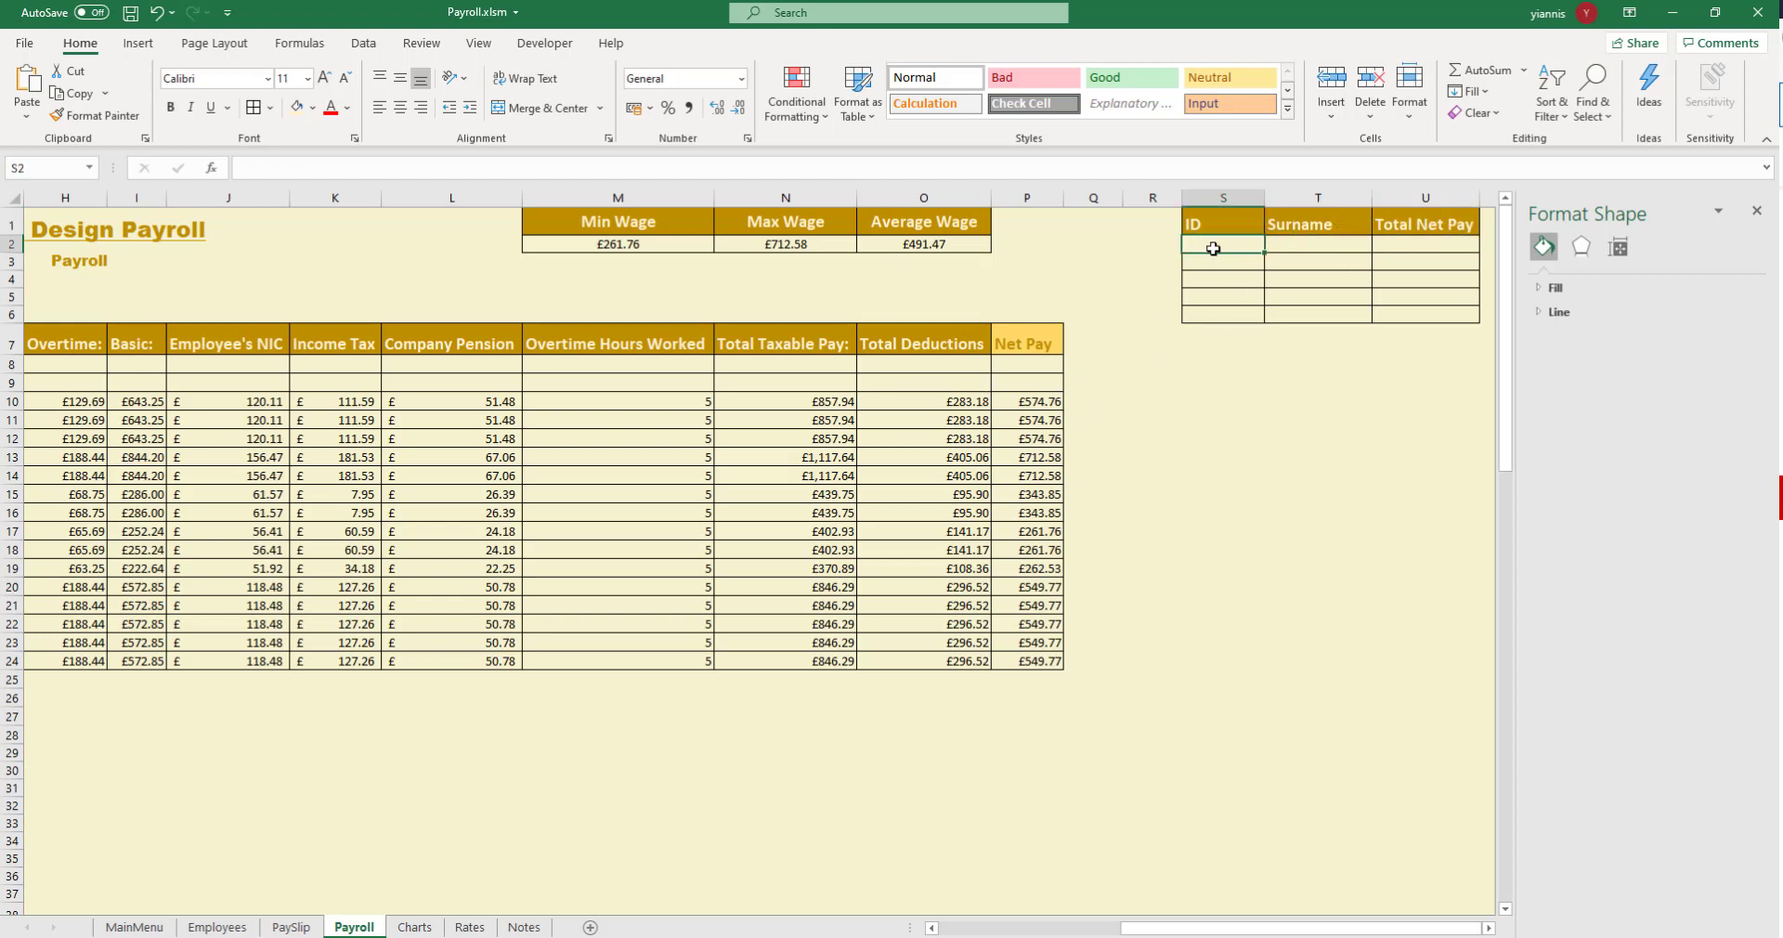
{"action": "type", "text": "1"}
{"action": "left_click", "coordinate": [1285, 299]}
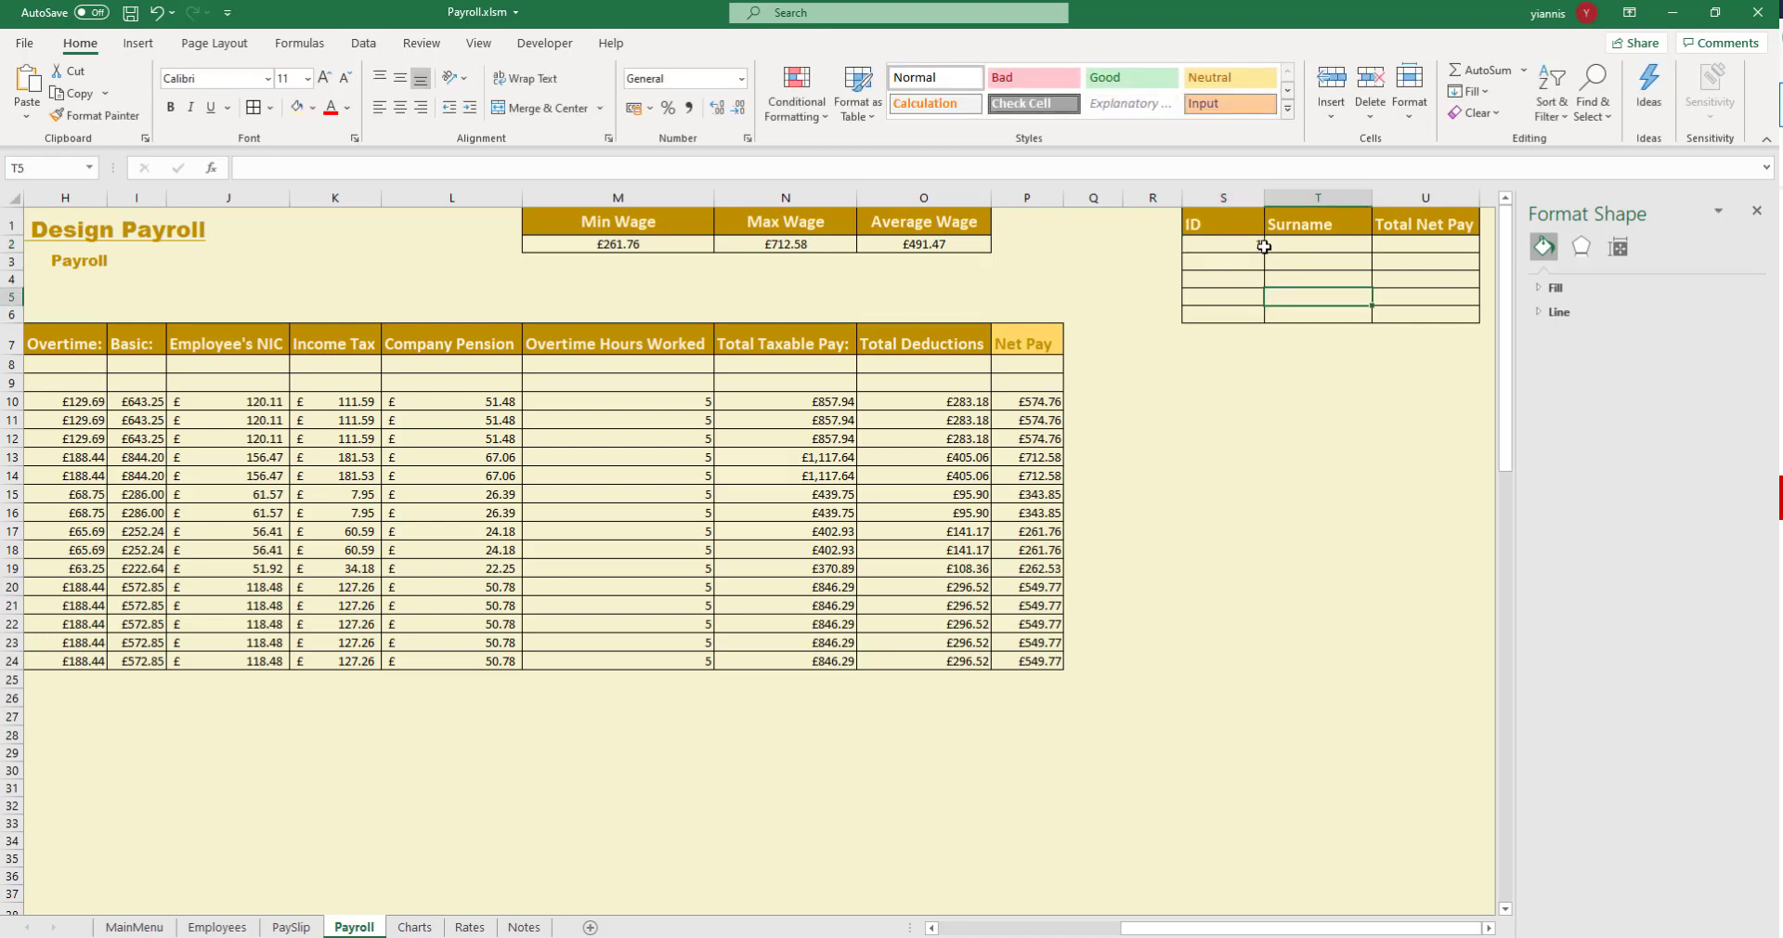
{"action": "left_click", "coordinate": [1251, 244]}
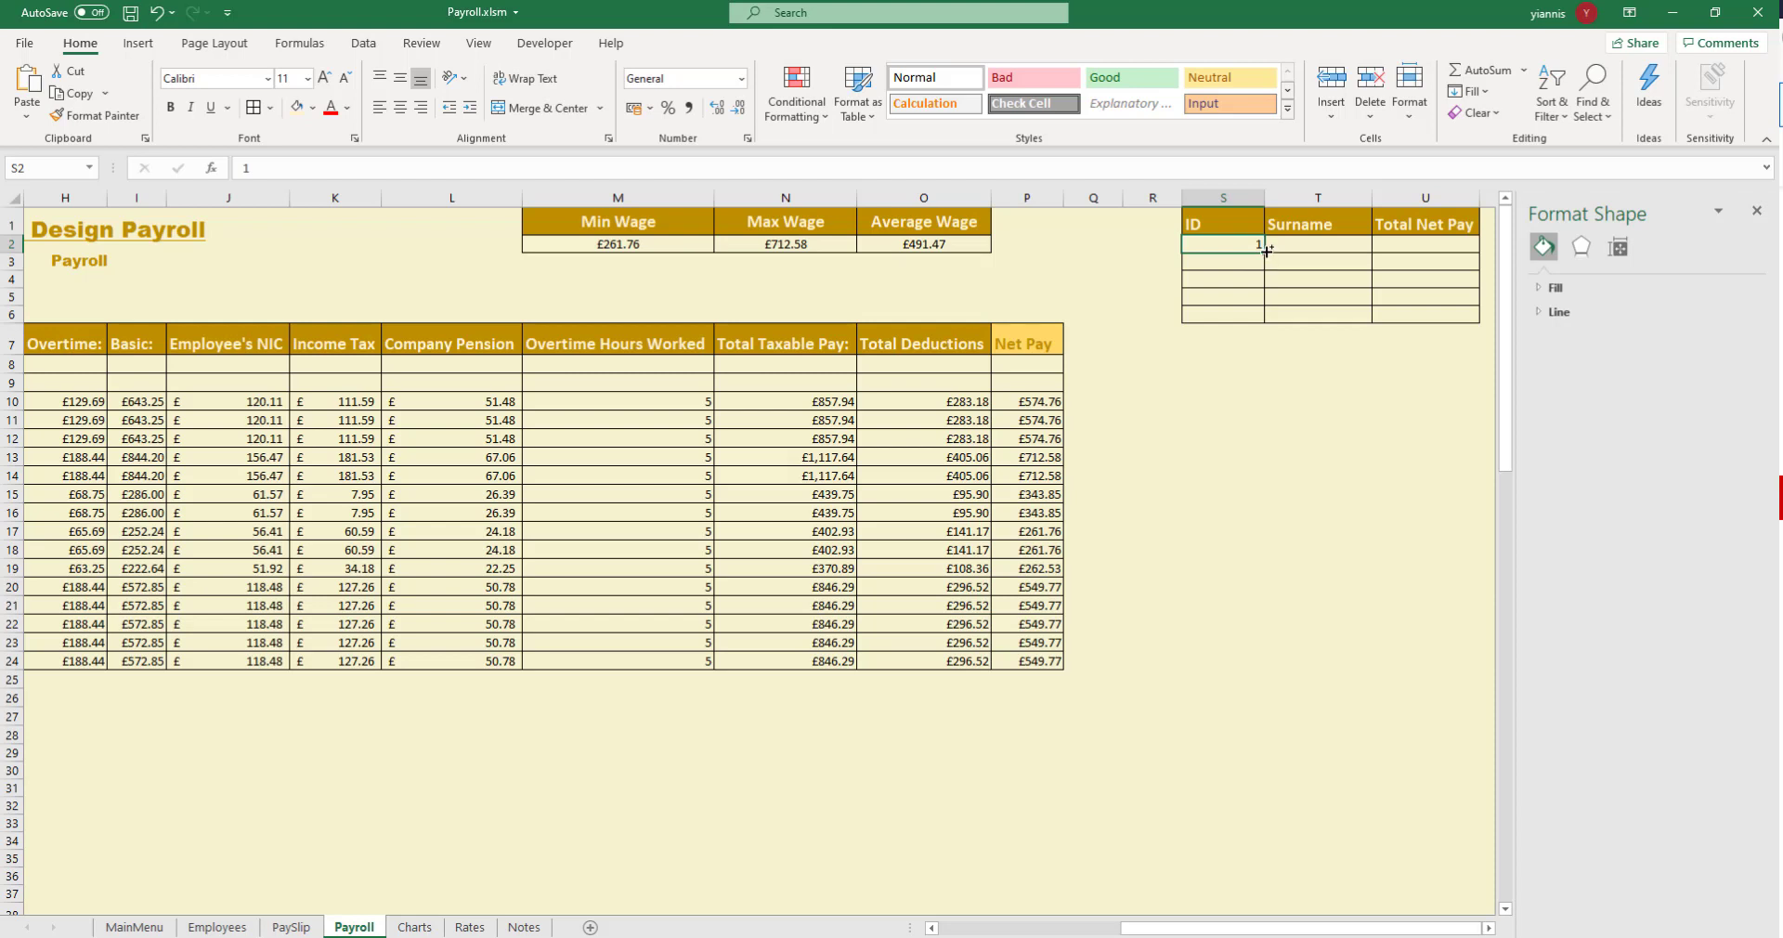
{"action": "left_click_drag", "start_coordinate": [1266, 255], "coordinate": [1269, 327]}
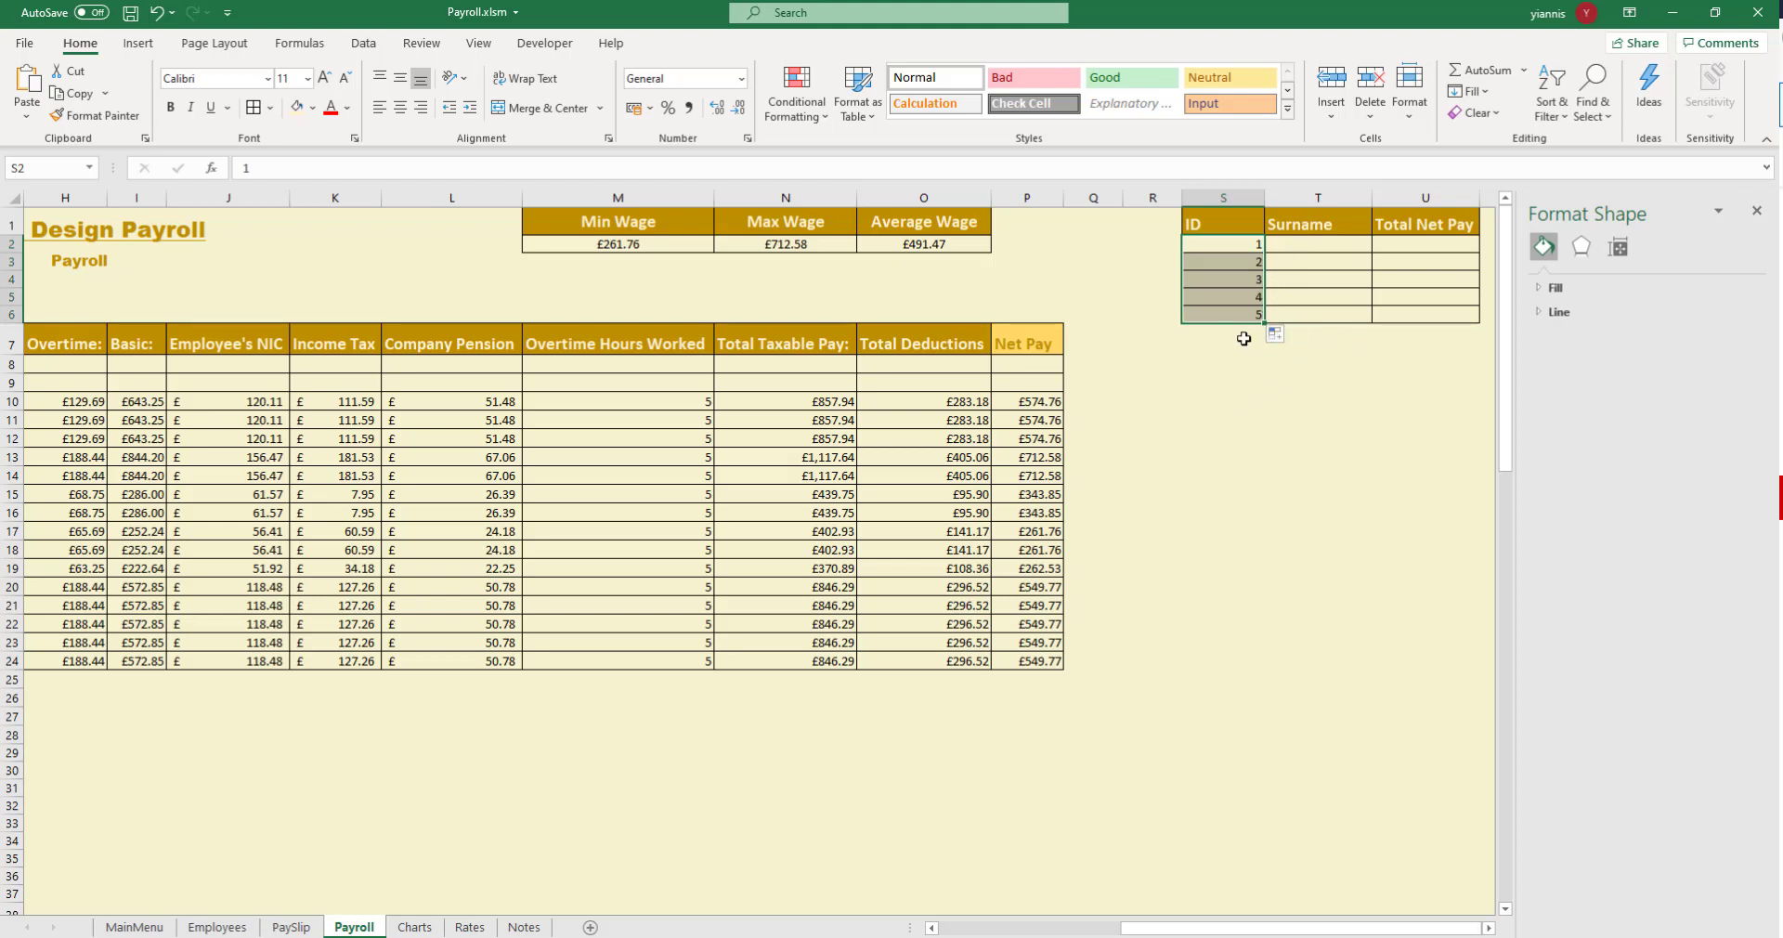
Check the ID column on the Employees sheet and start a VLOOKUP in Payroll cell T2 with S2 as the lookup value
{"action": "left_click", "coordinate": [1276, 249]}
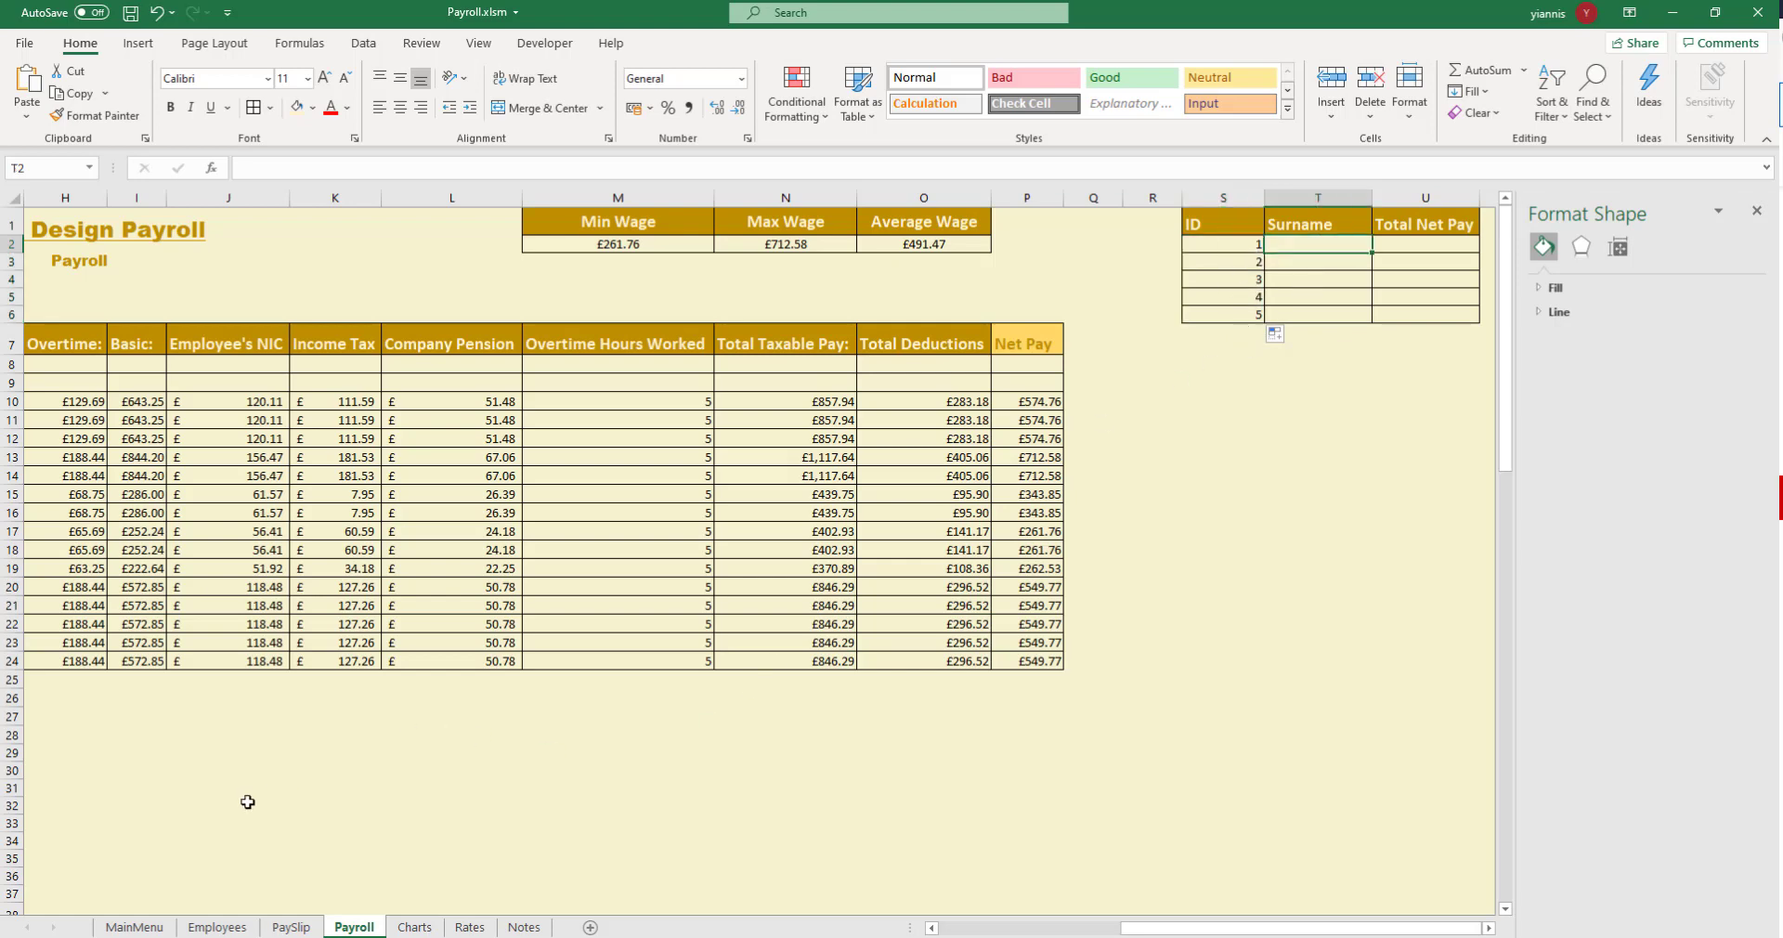
{"action": "left_click", "coordinate": [218, 927]}
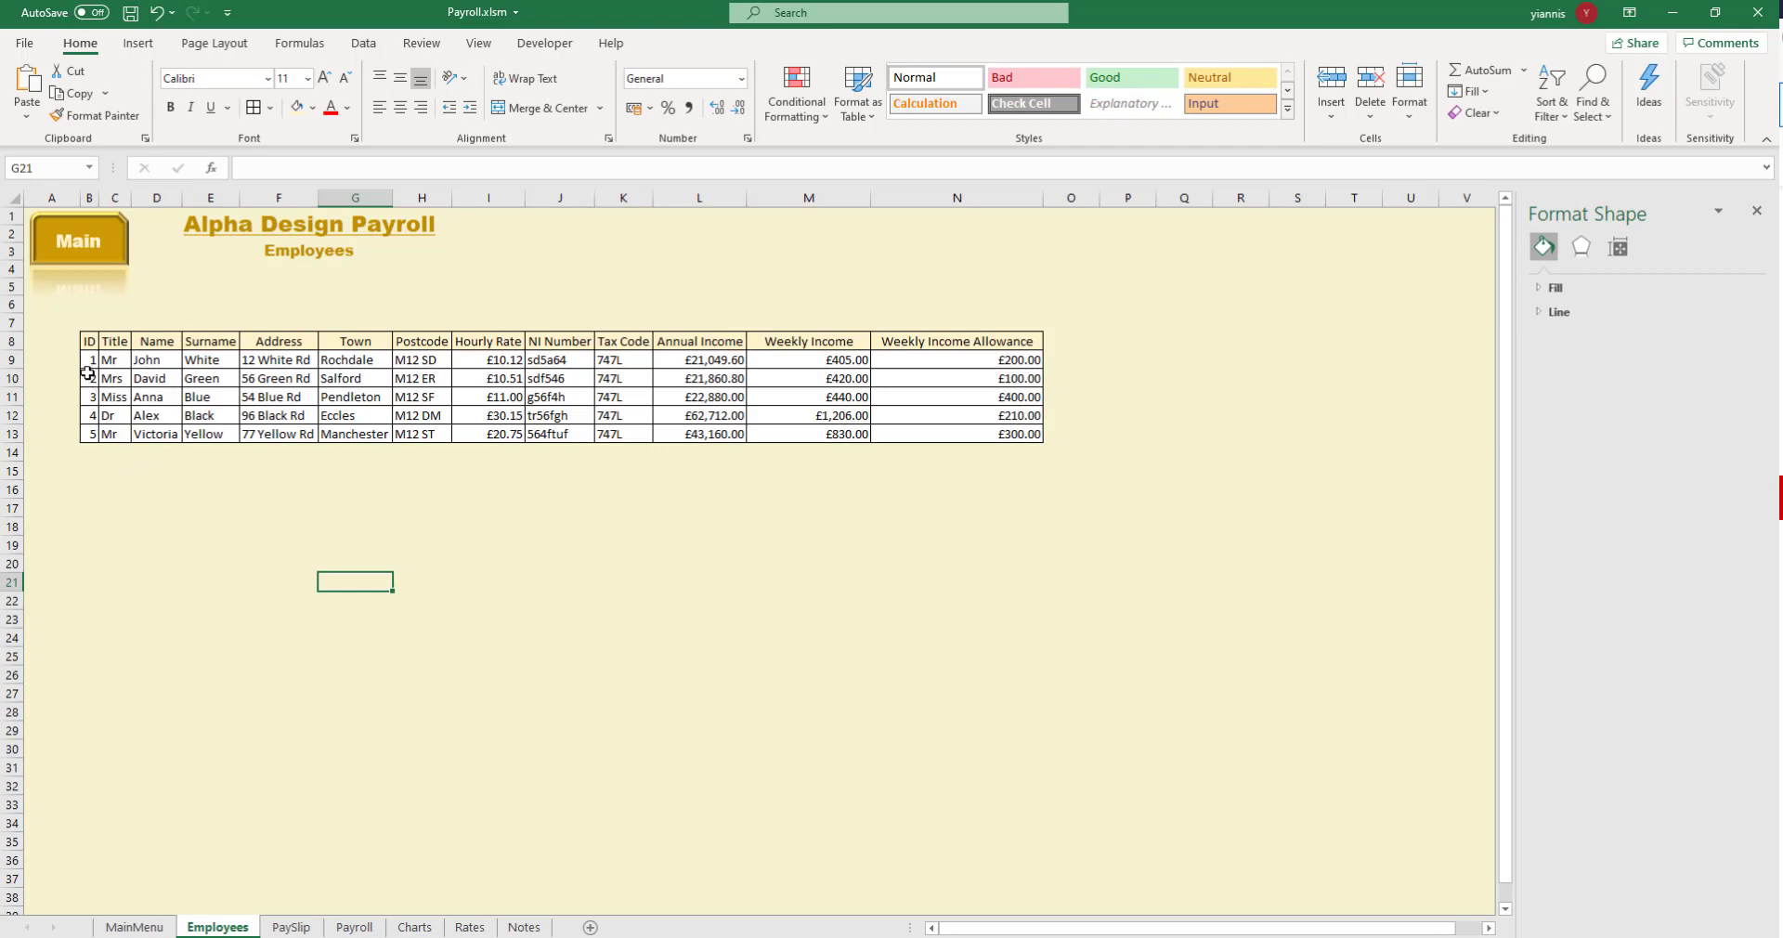
{"action": "left_click_drag", "start_coordinate": [88, 363], "coordinate": [87, 432]}
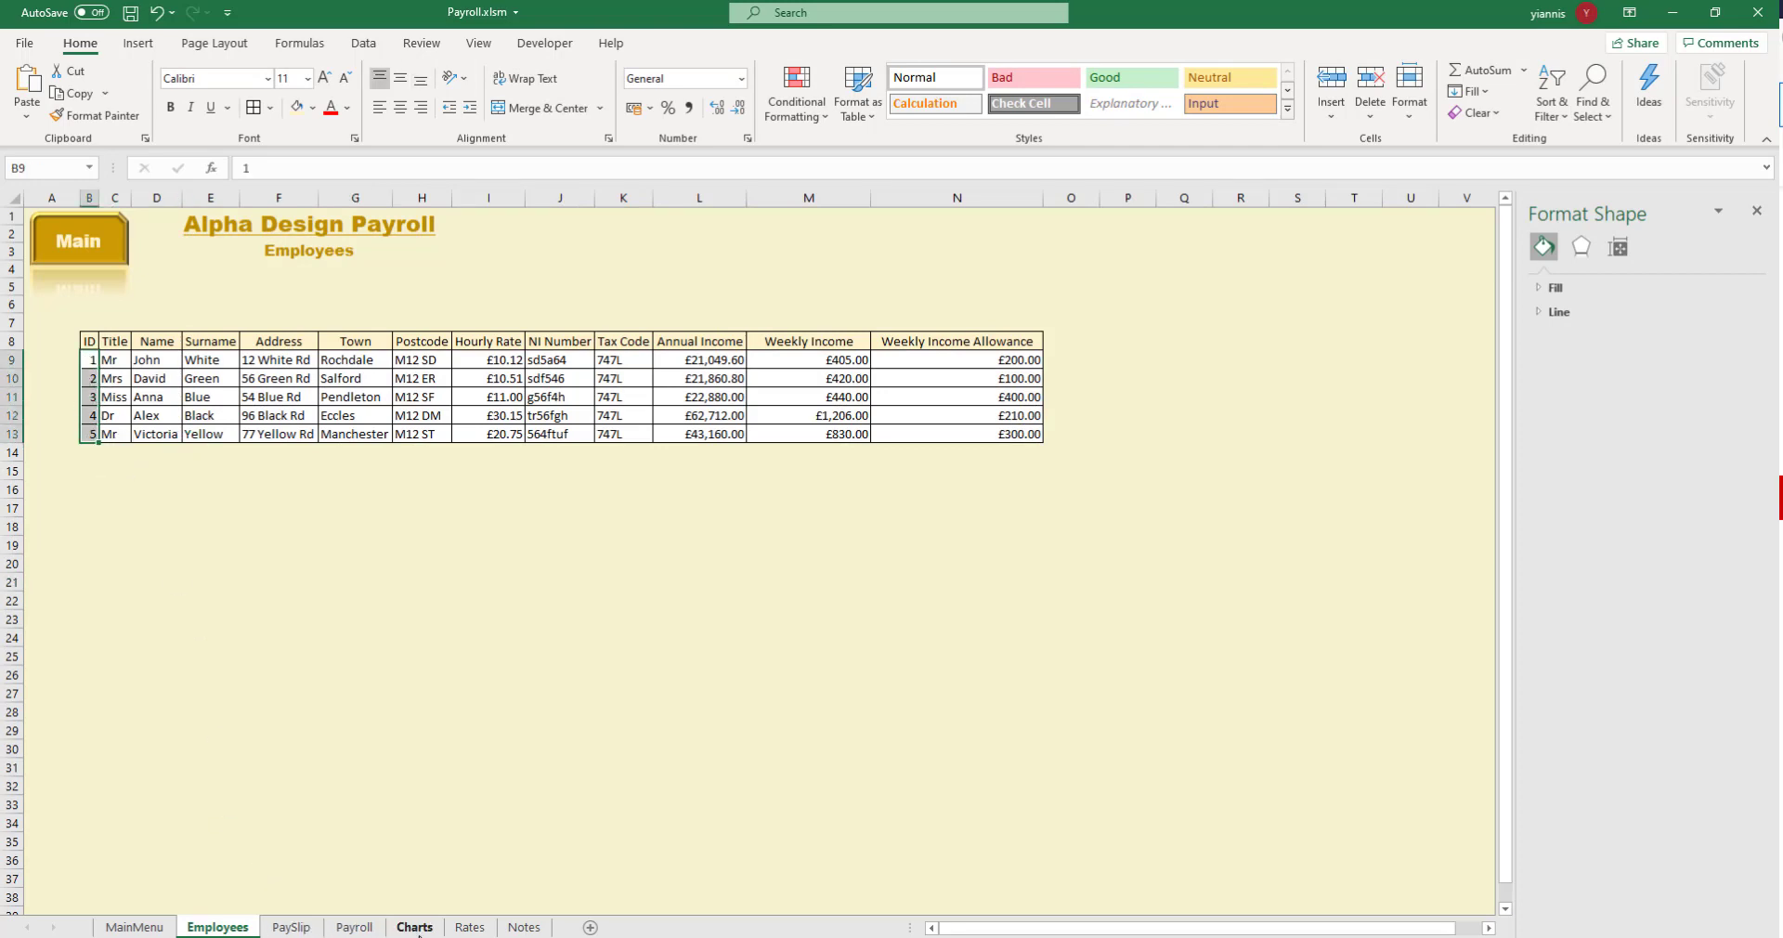
{"action": "left_click", "coordinate": [354, 927]}
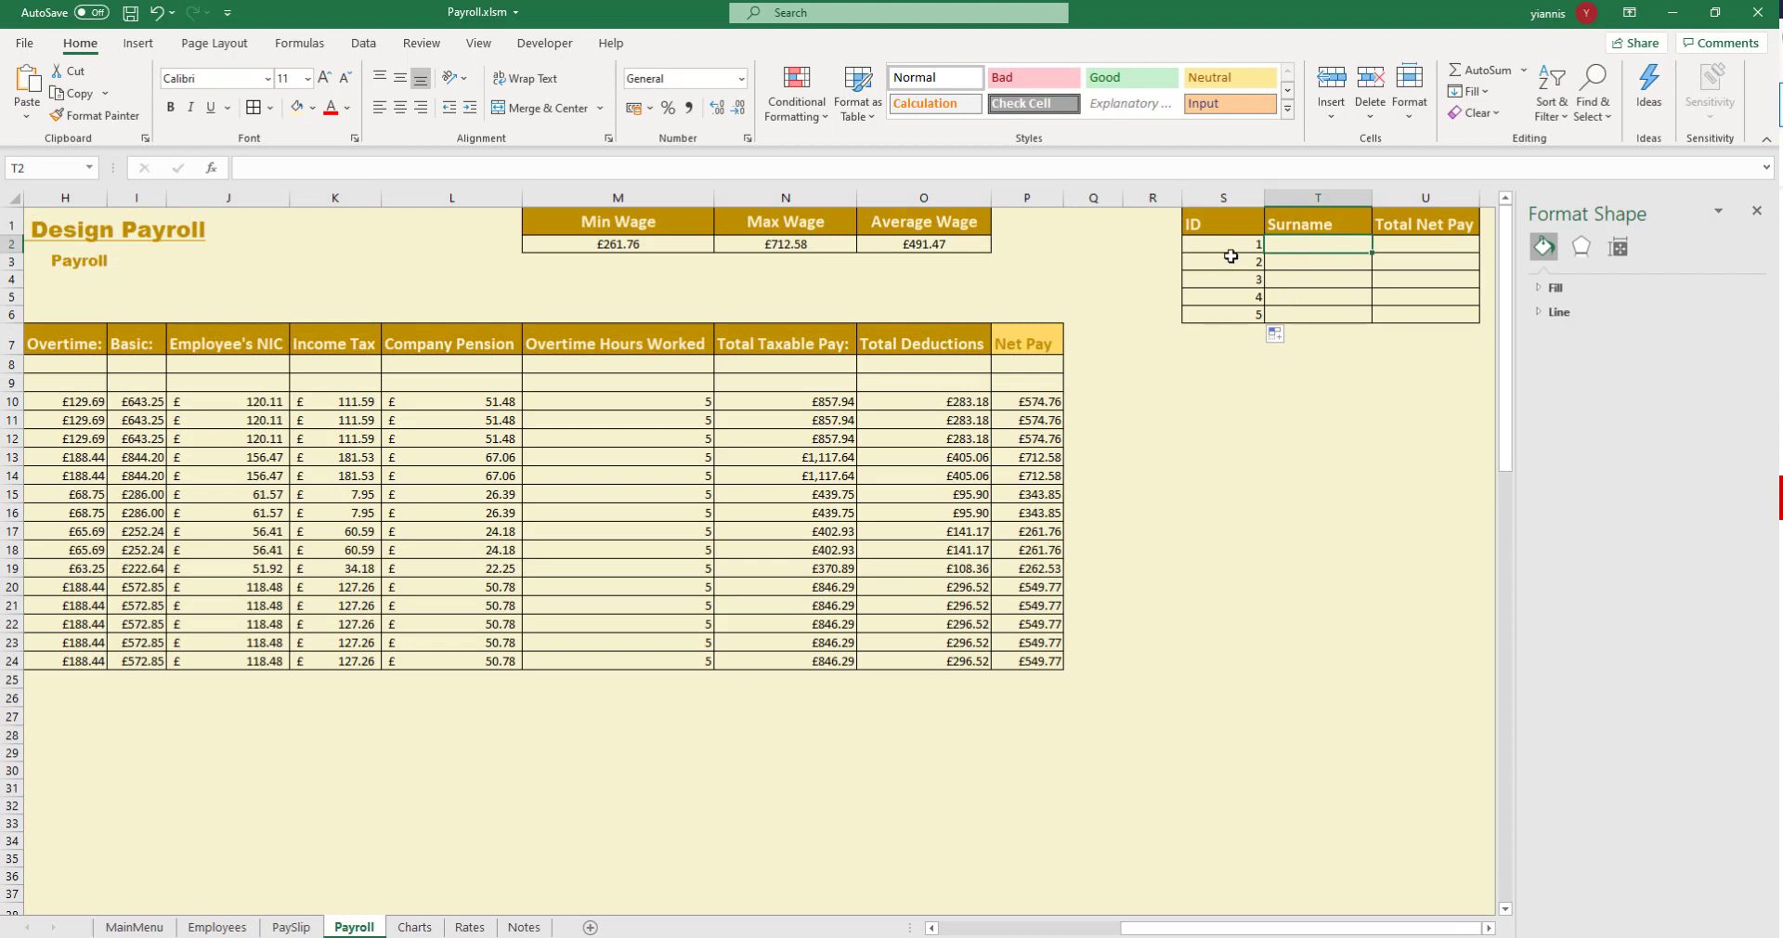
{"action": "left_click", "coordinate": [367, 168]}
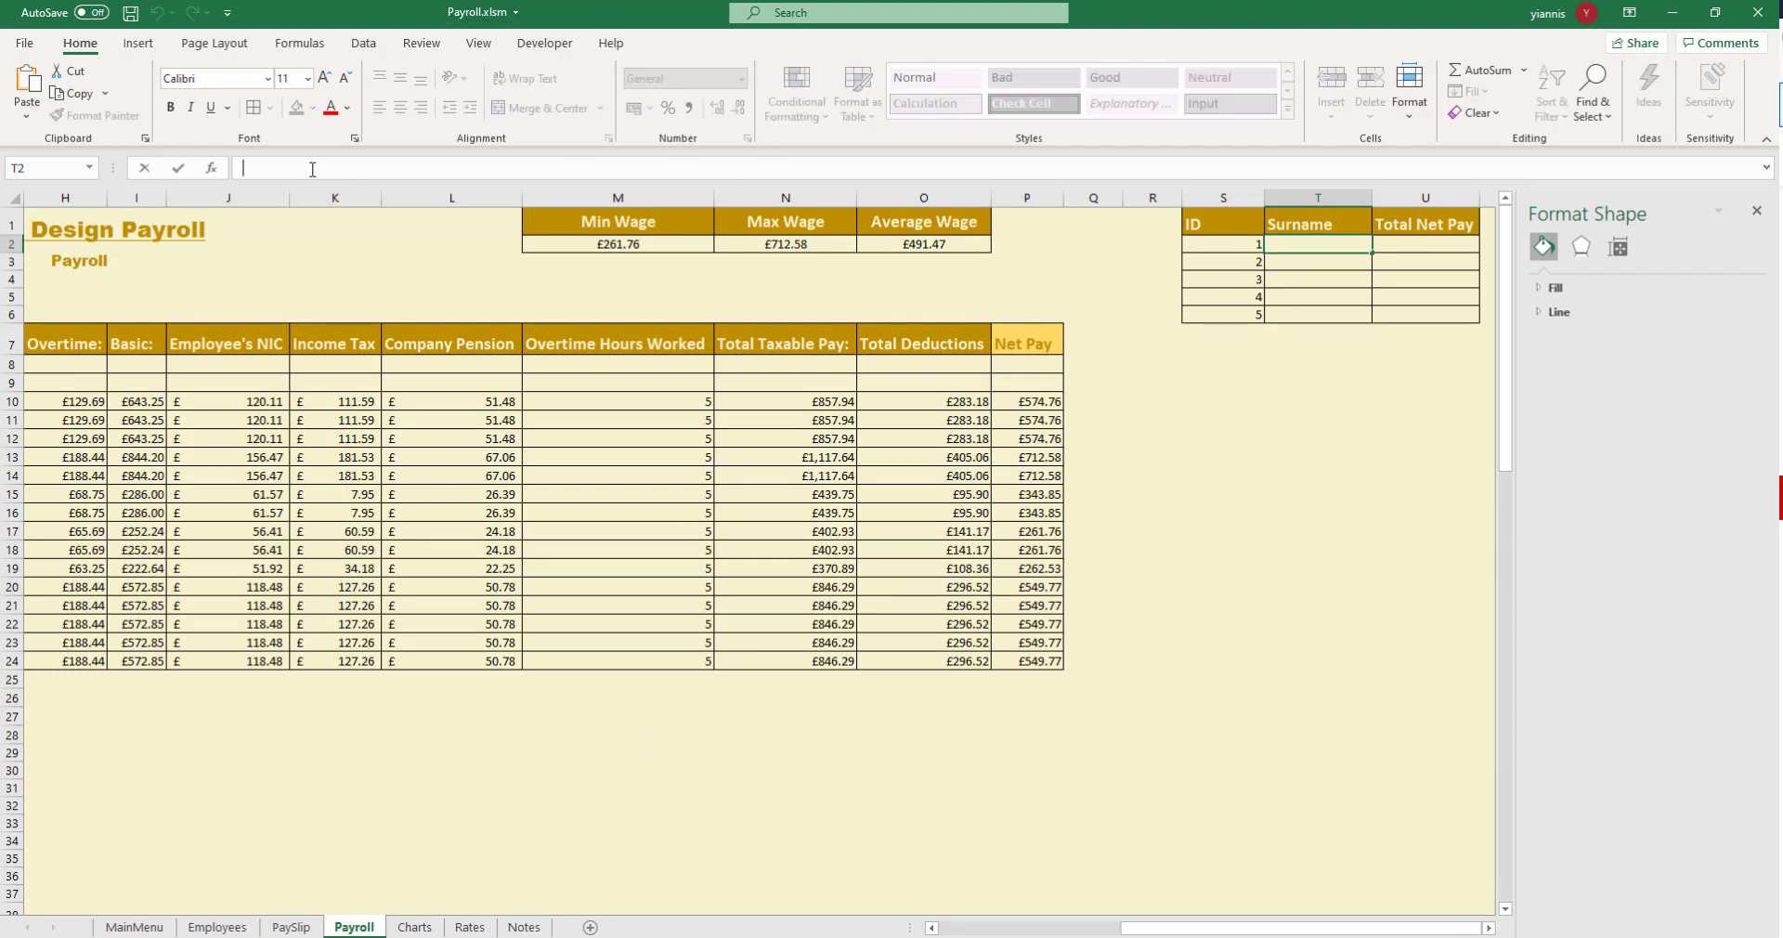
{"action": "left_click", "coordinate": [212, 171]}
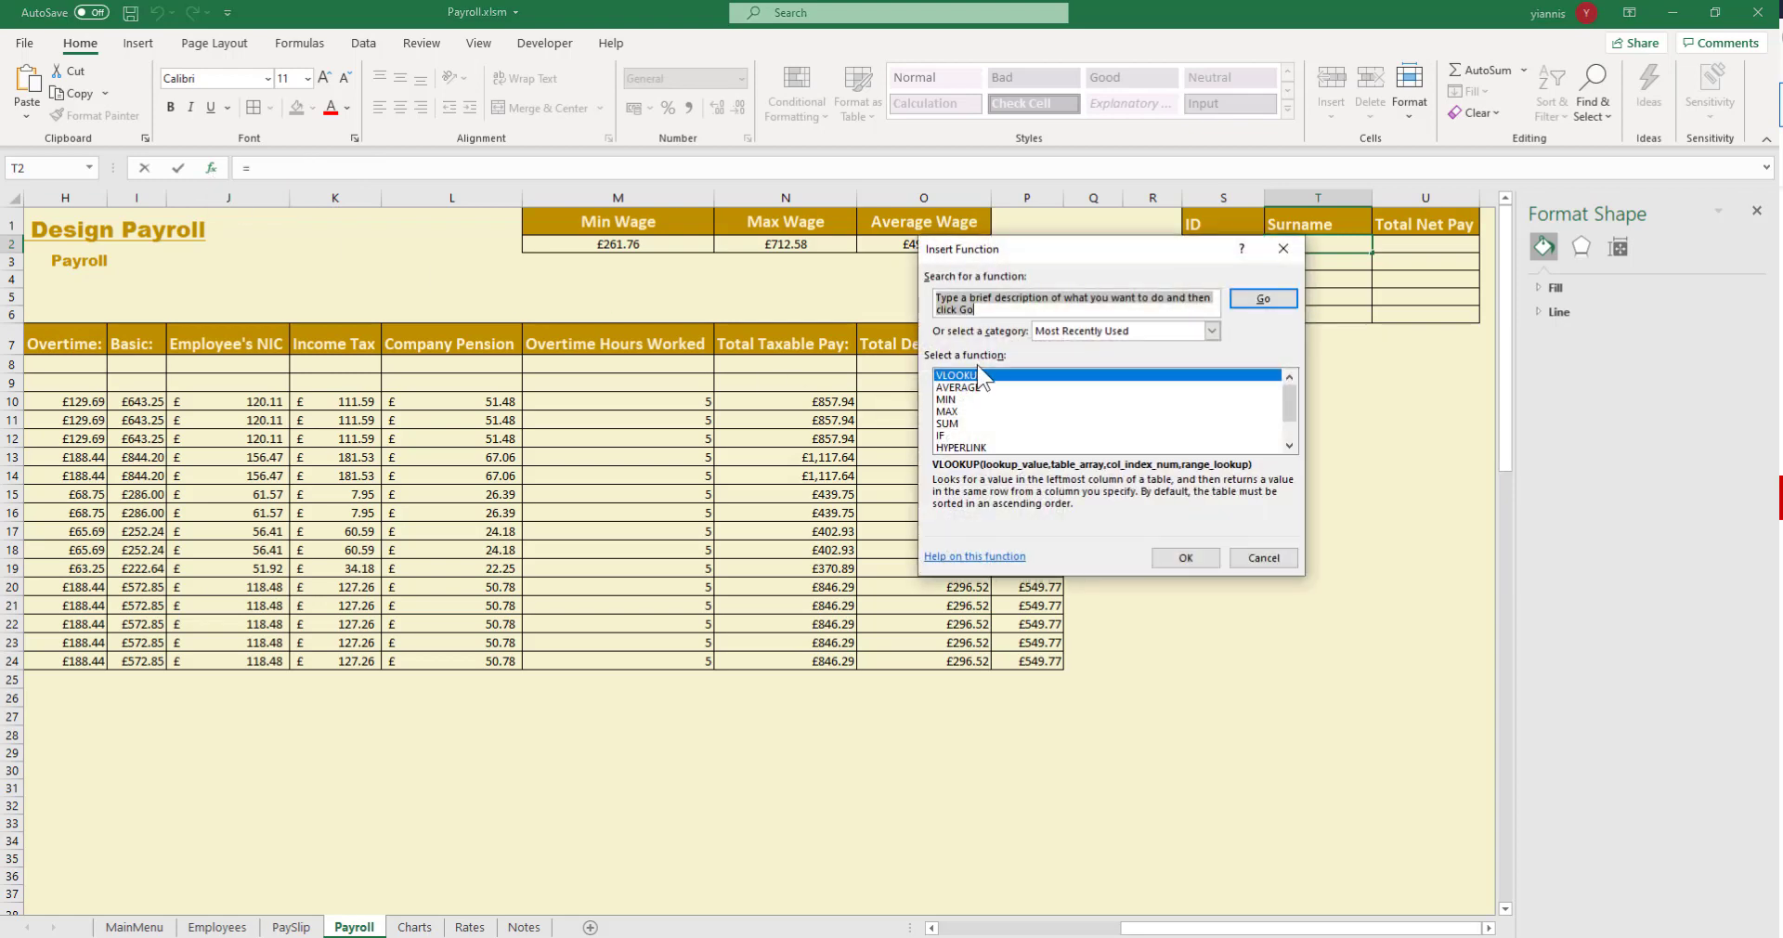
{"action": "left_click", "coordinate": [1186, 557]}
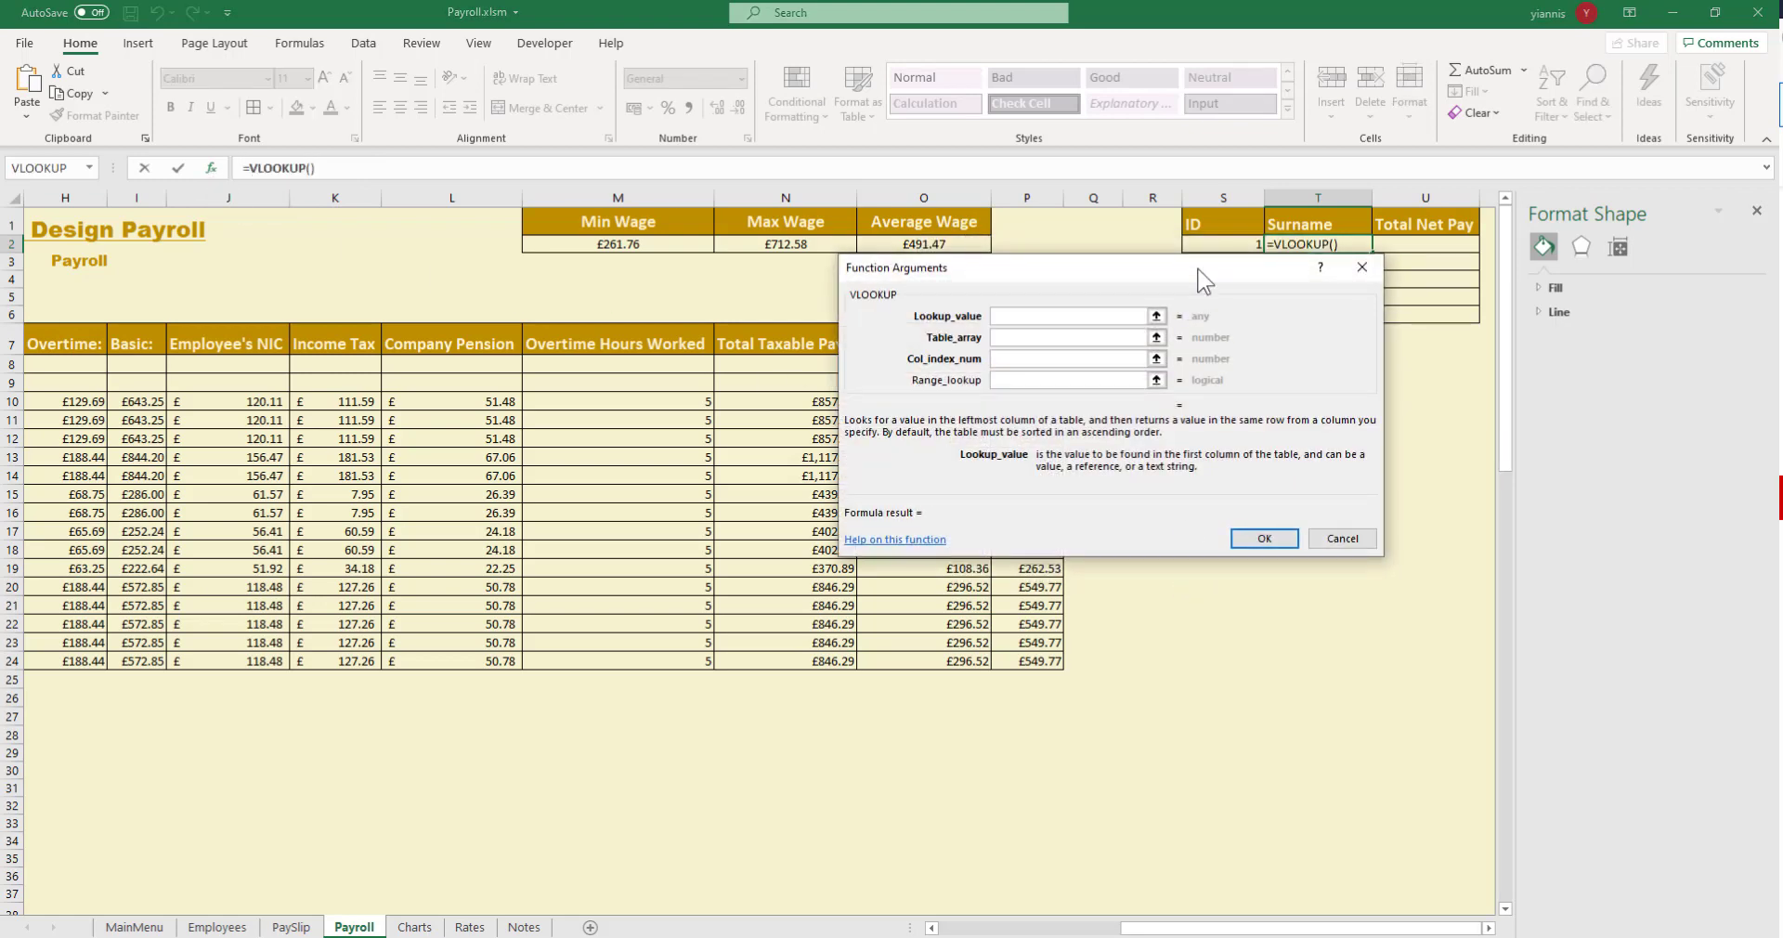
{"action": "left_click_drag", "start_coordinate": [1203, 284], "coordinate": [1117, 374]}
{"action": "left_click", "coordinate": [1226, 245]}
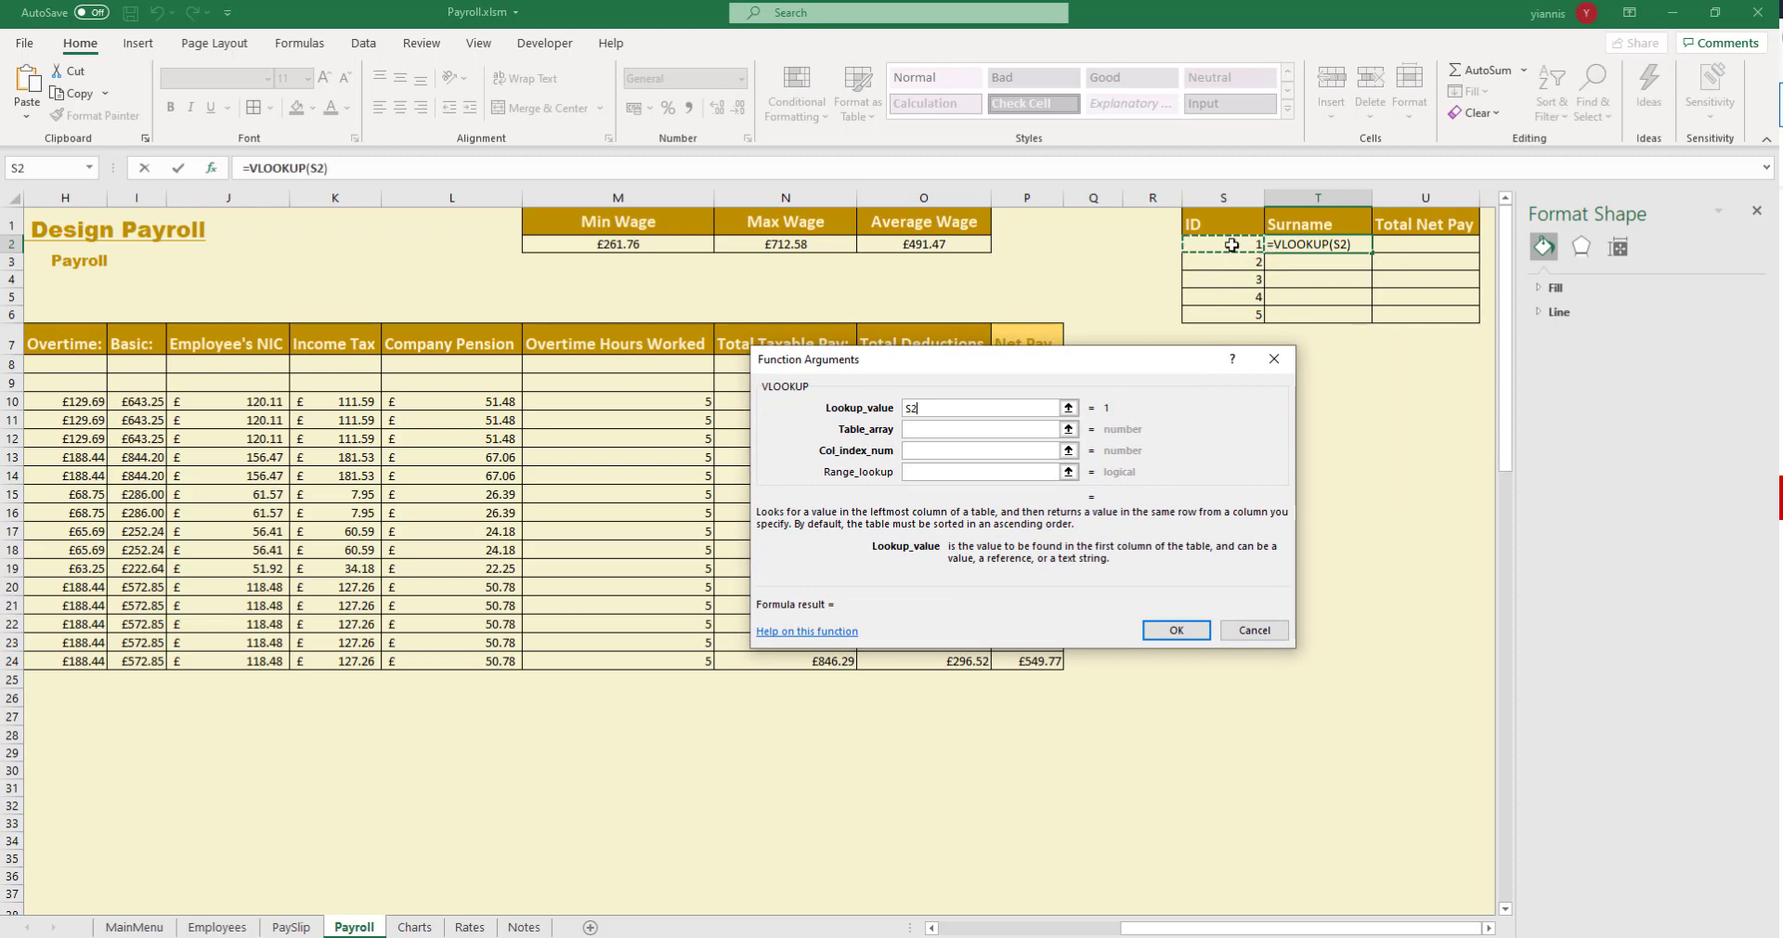
Complete the VLOOKUP in T2 with the table array Employees!B9:N13 and column index number 4
{"action": "left_click", "coordinate": [1068, 430]}
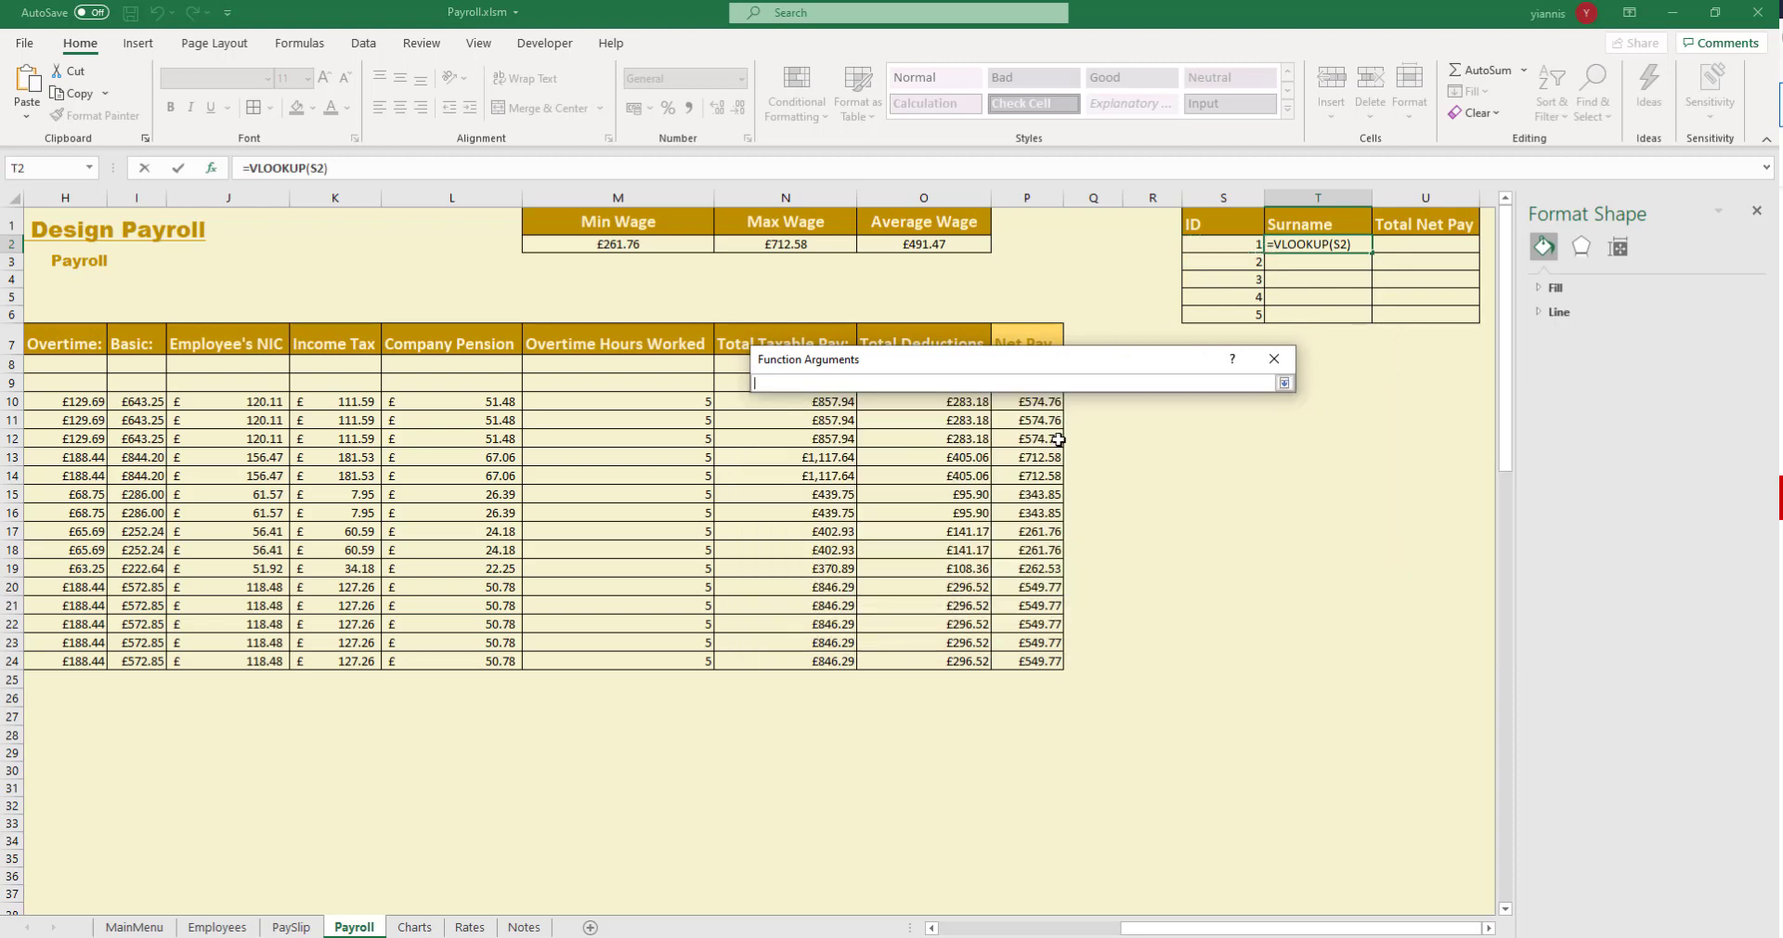
{"action": "left_click", "coordinate": [238, 928]}
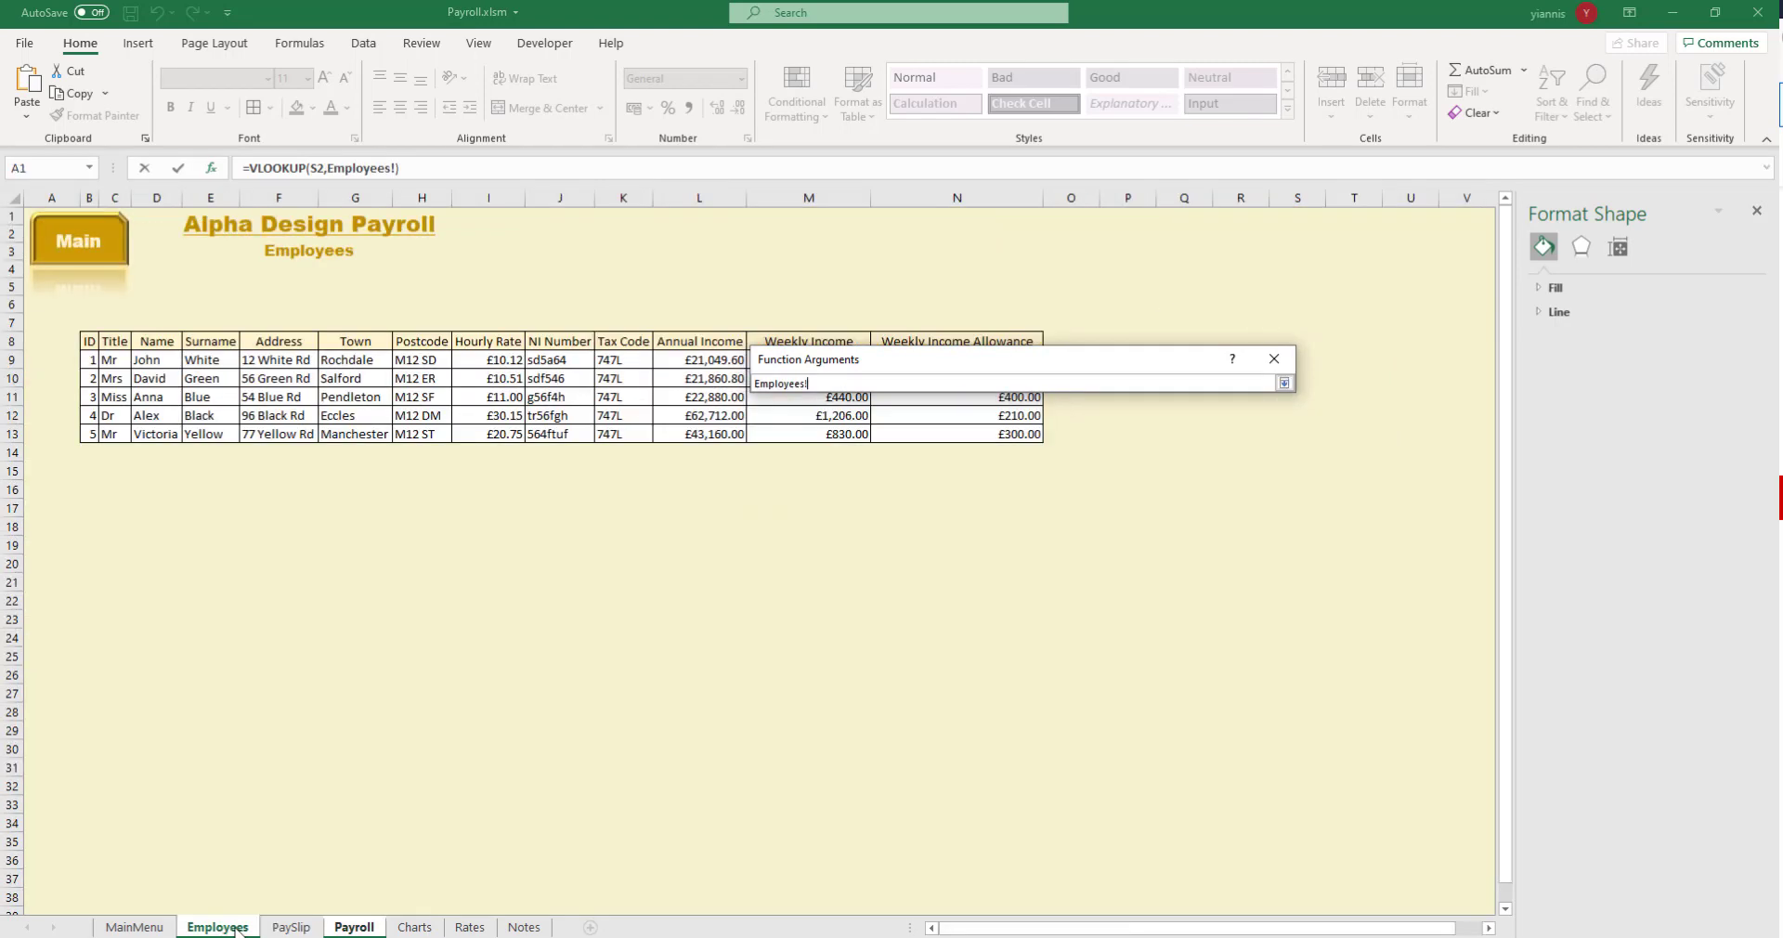
{"action": "left_click_drag", "start_coordinate": [90, 359], "coordinate": [979, 436]}
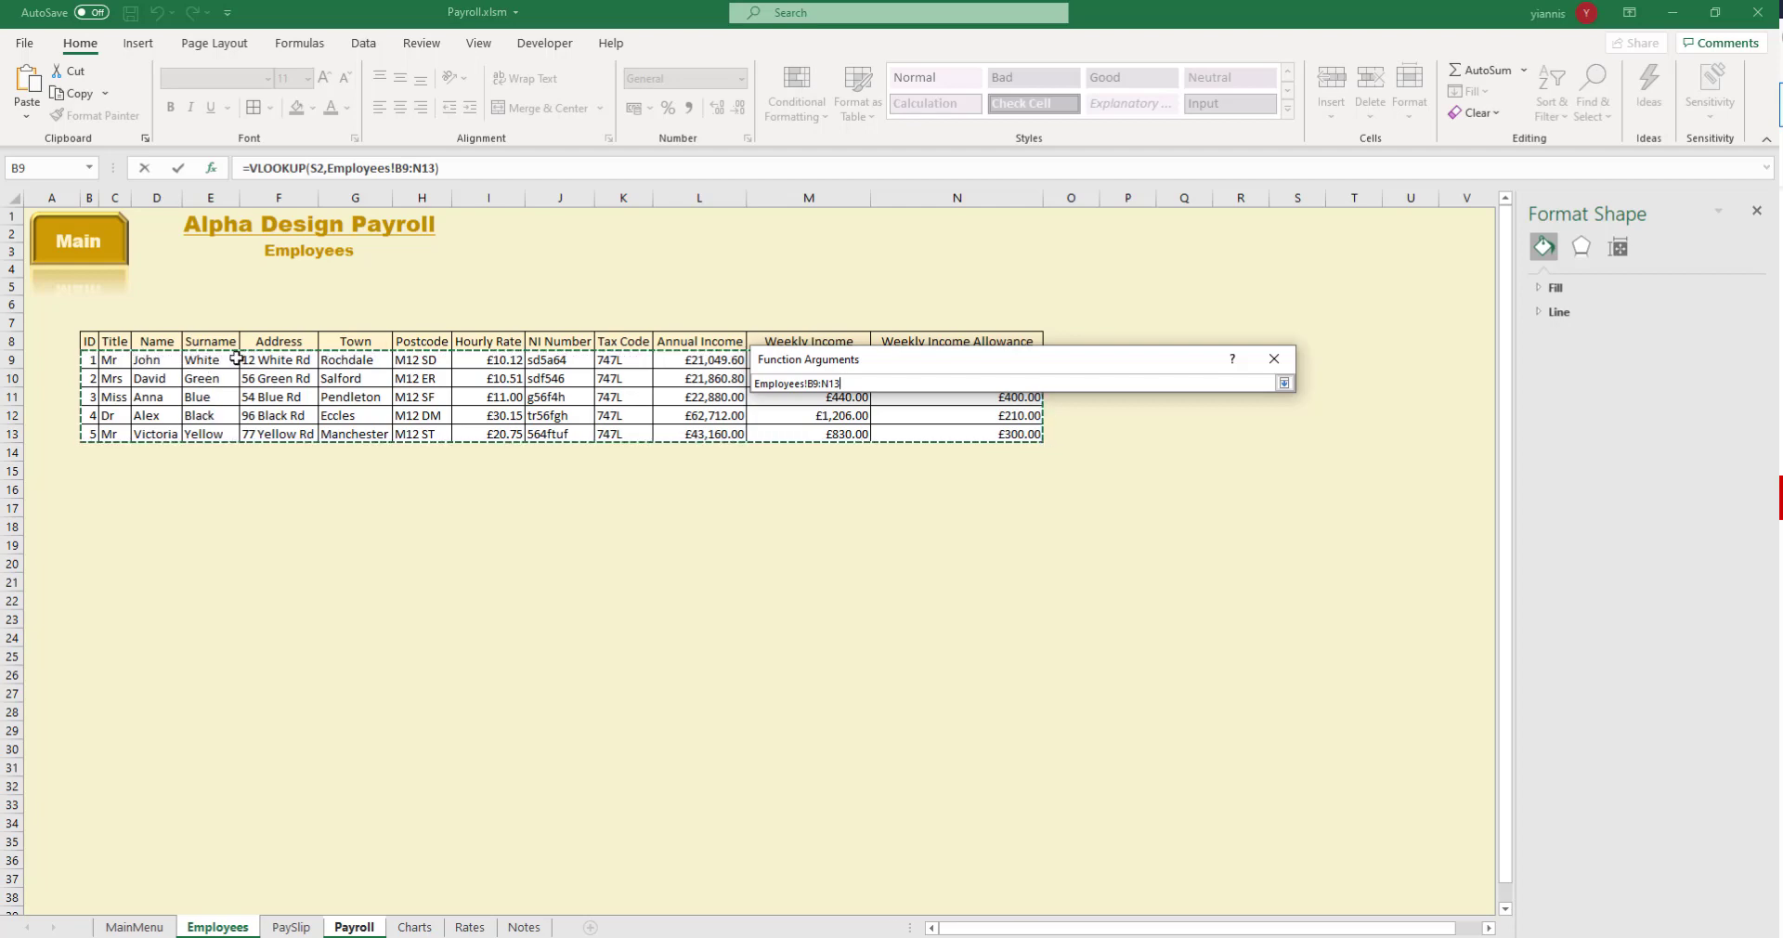
{"action": "left_click", "coordinate": [1283, 382]}
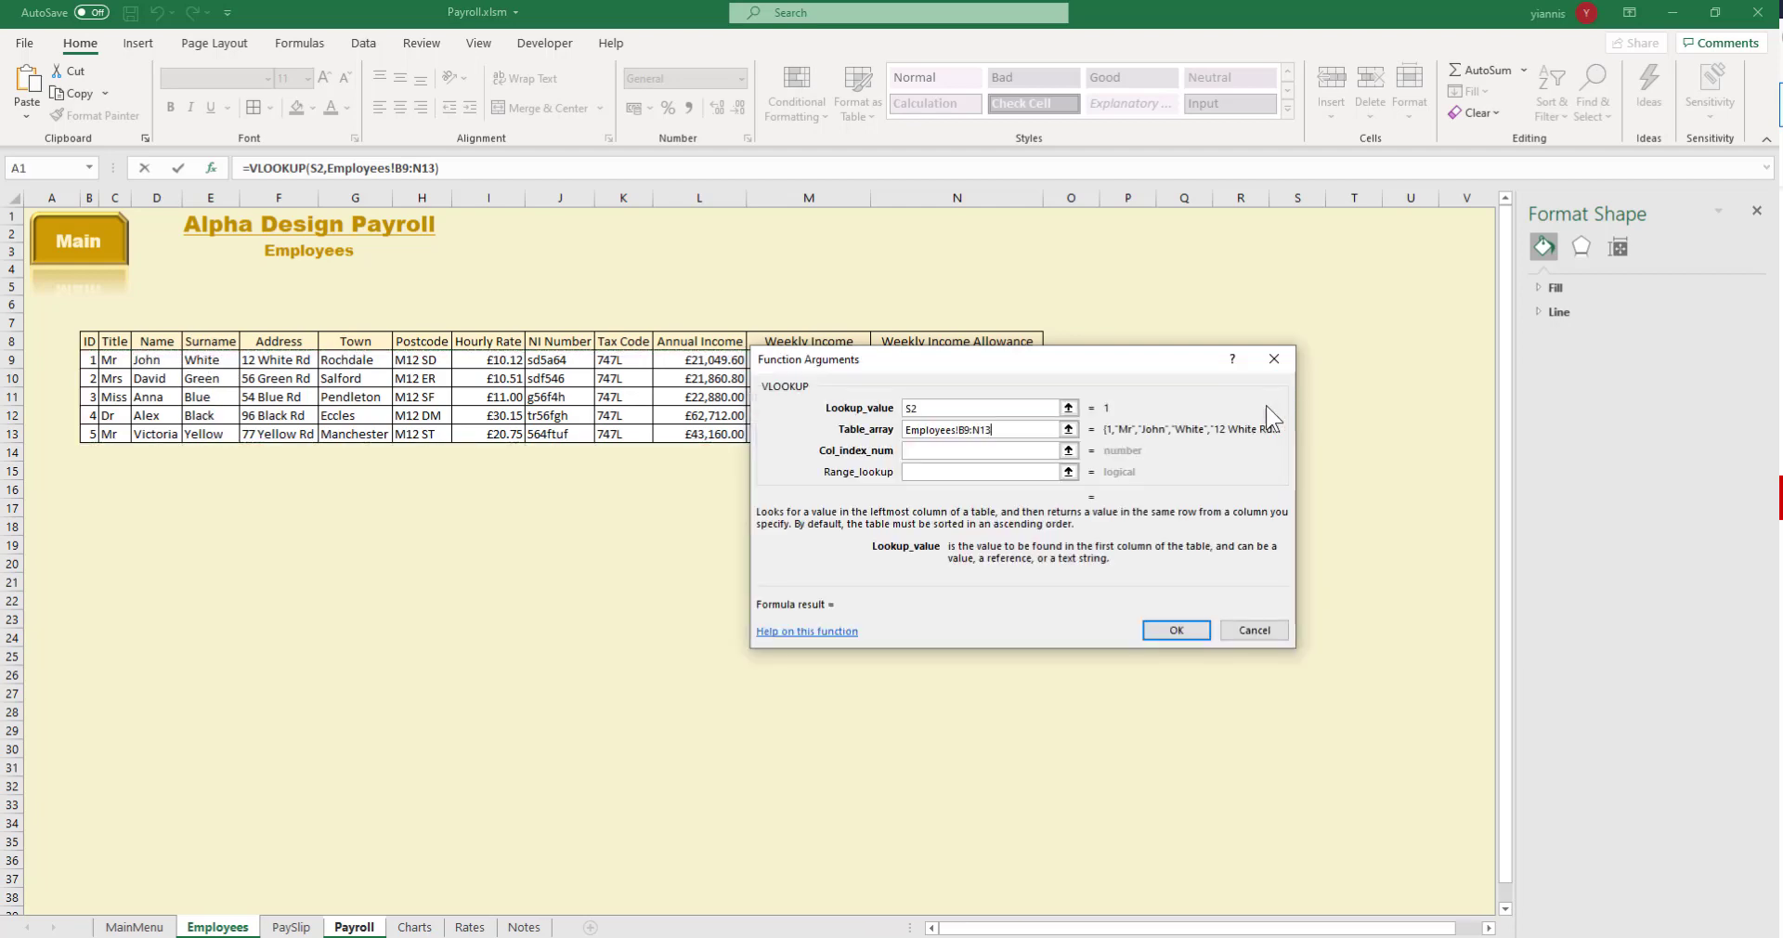
{"action": "left_click", "coordinate": [962, 449]}
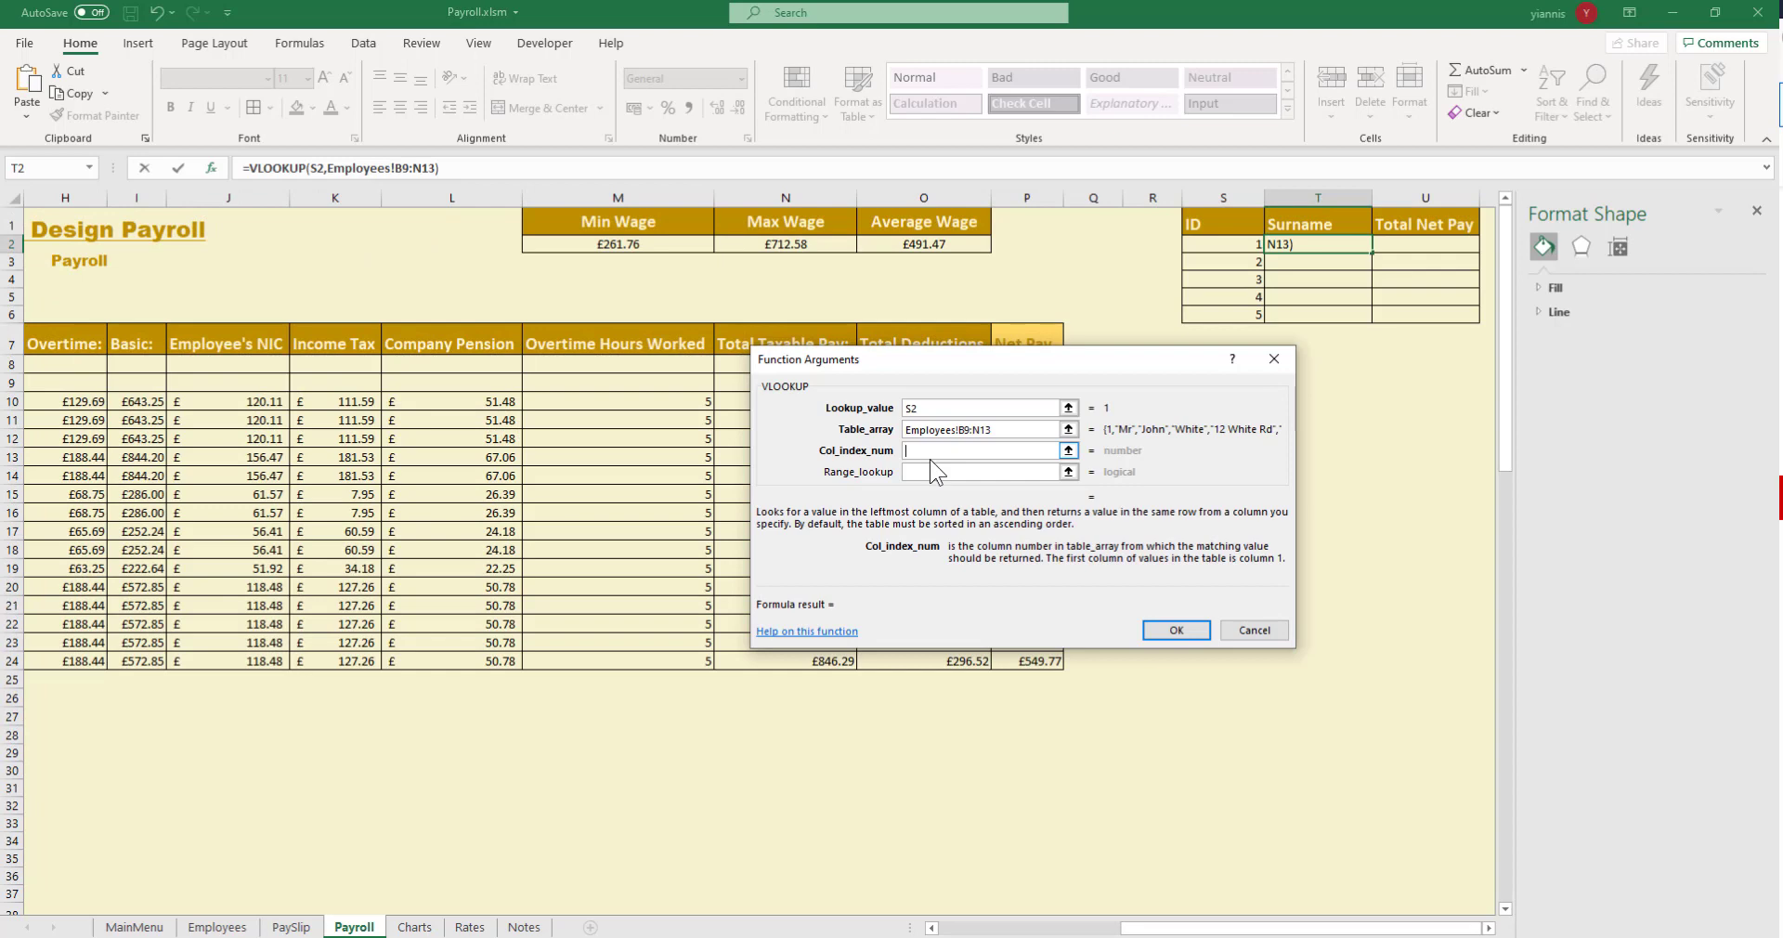
{"action": "type", "text": "4"}
{"action": "left_click", "coordinate": [1176, 631]}
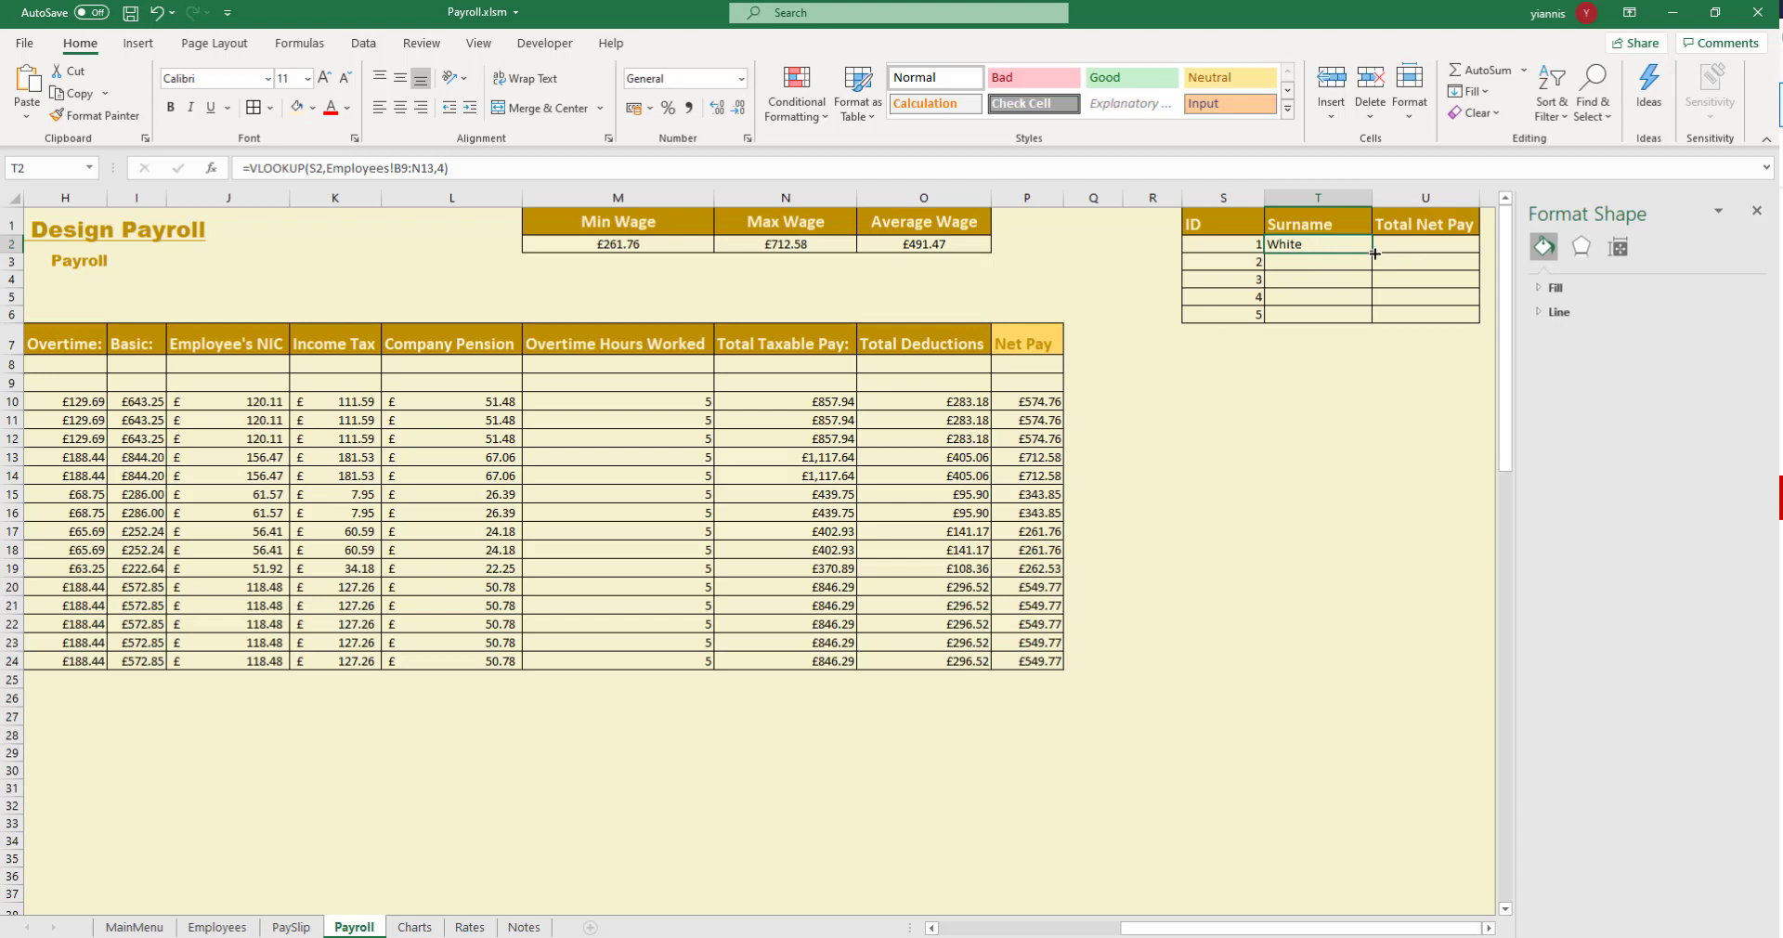
Copy the surname lookup formula from T2 down to T6 and check the copied formulas
{"action": "left_click_drag", "start_coordinate": [1374, 253], "coordinate": [1367, 336]}
{"action": "left_click_drag", "start_coordinate": [1367, 336], "coordinate": [1367, 334]}
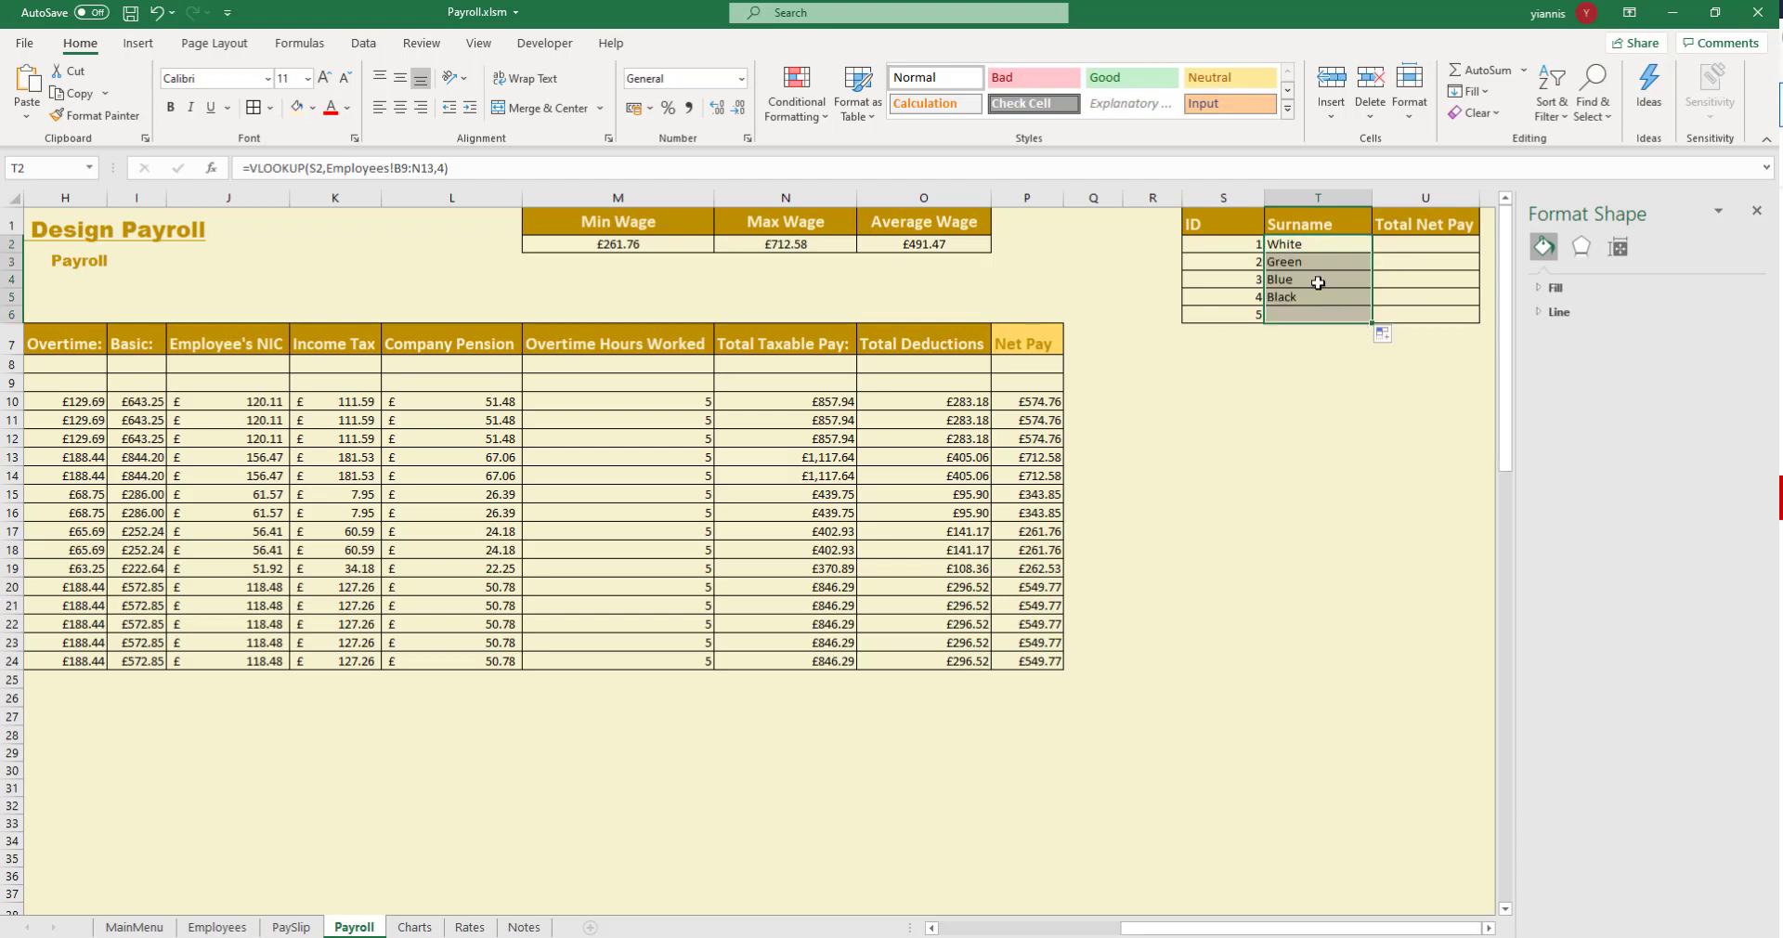
{"action": "left_click", "coordinate": [1307, 264]}
{"action": "left_click", "coordinate": [1309, 284]}
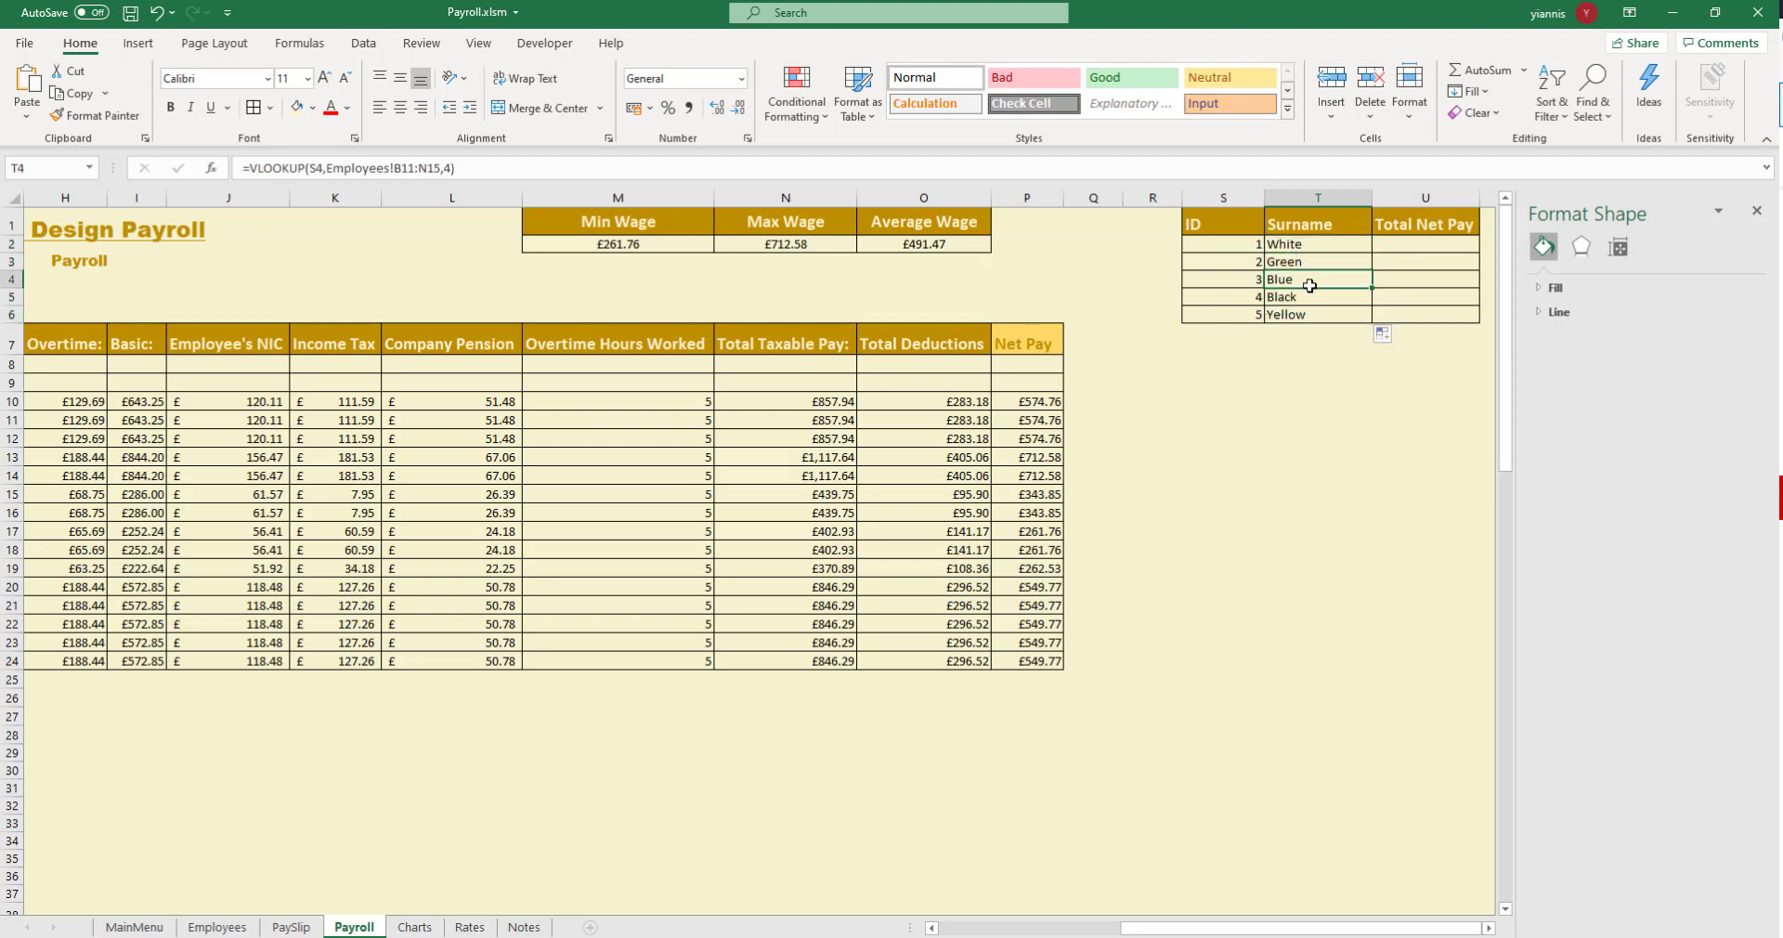
{"action": "left_click", "coordinate": [1296, 303]}
{"action": "left_click", "coordinate": [1296, 316]}
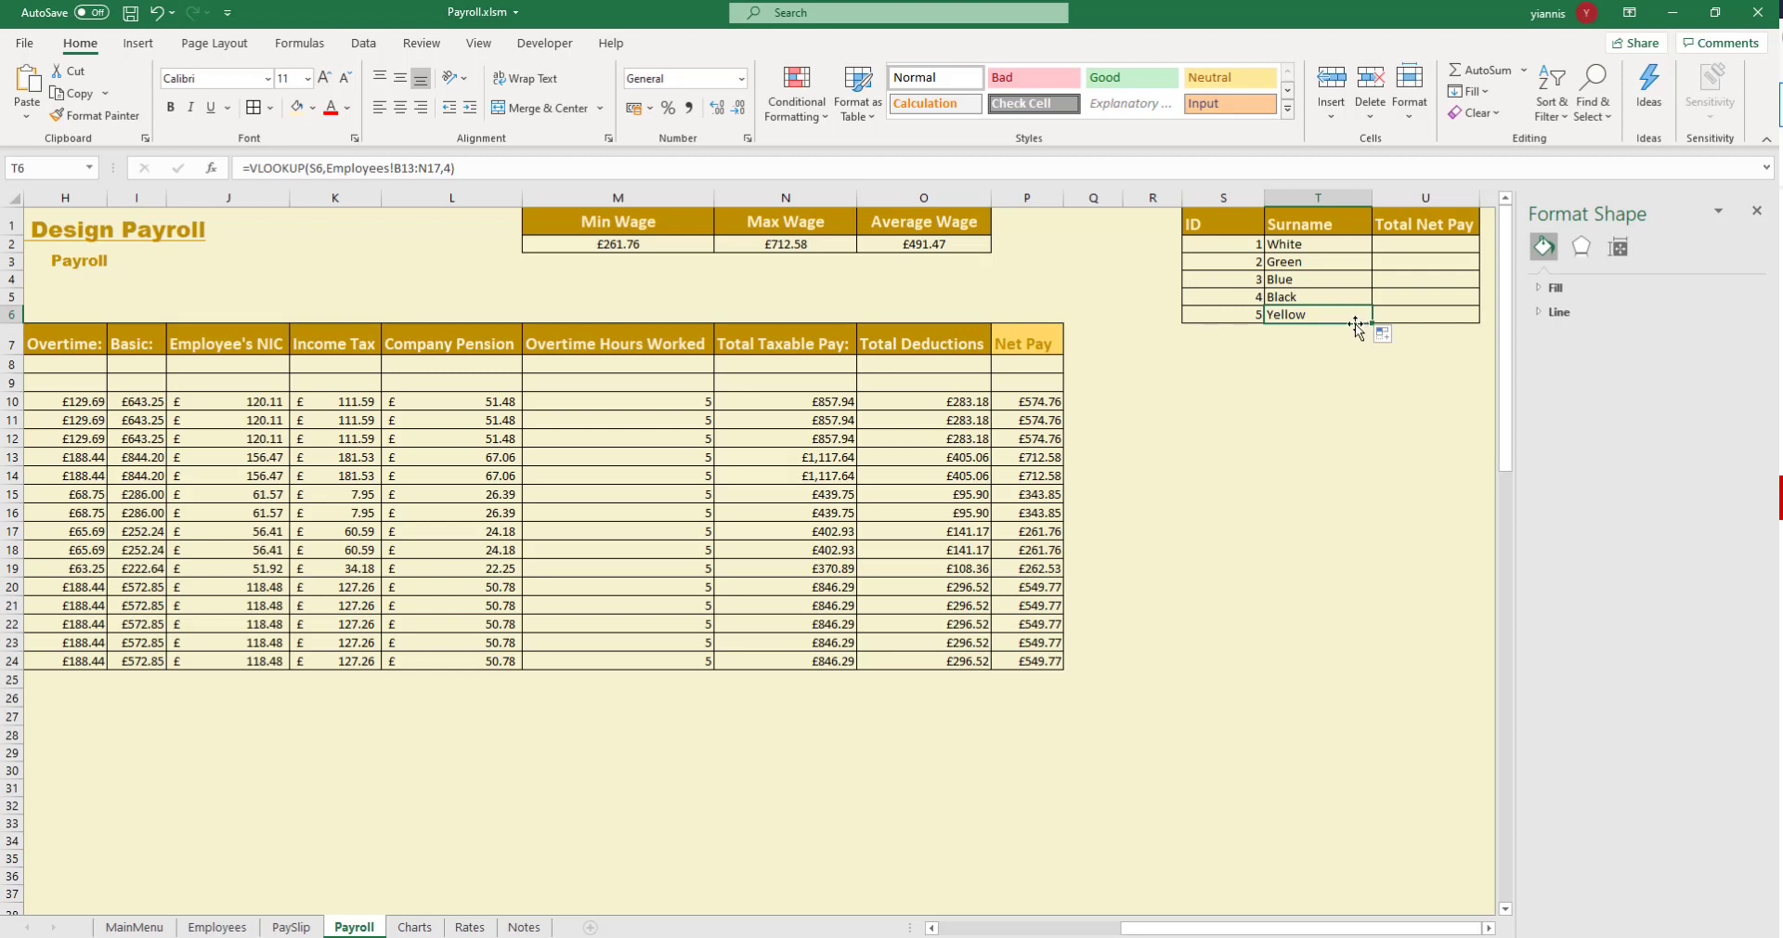
Start a SUMIF formula in Payroll cell U2 with the Surname column E:E as the range
{"action": "left_click", "coordinate": [1425, 242]}
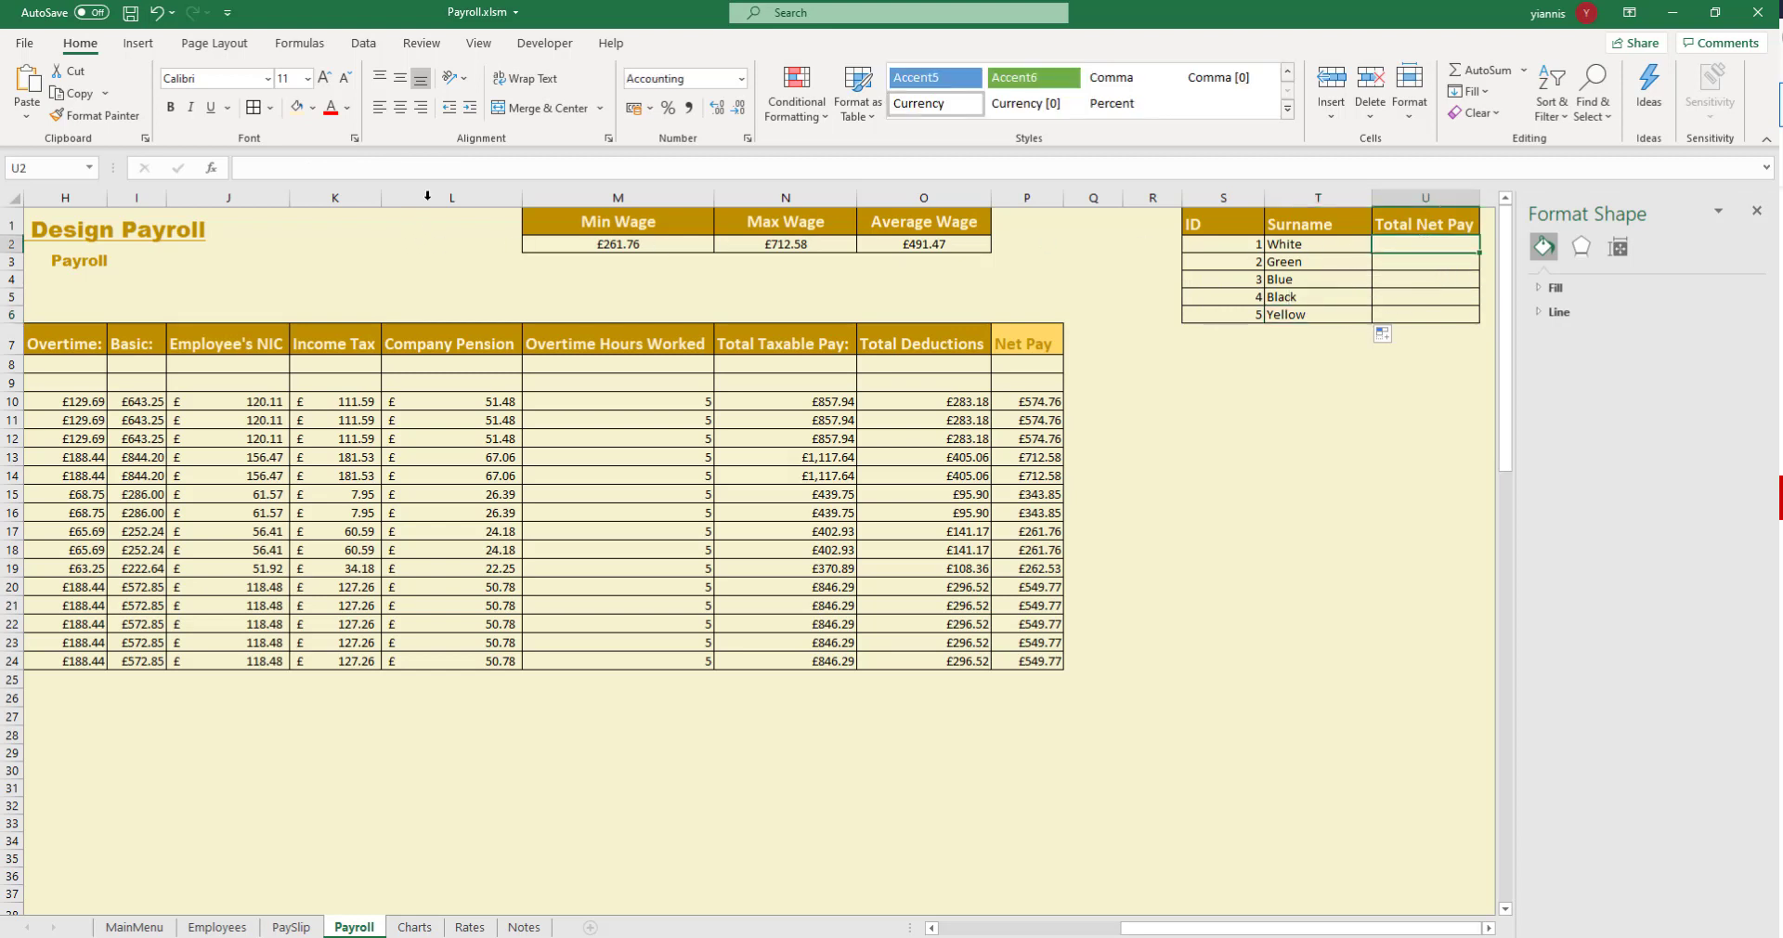
{"action": "type", "text": "="}
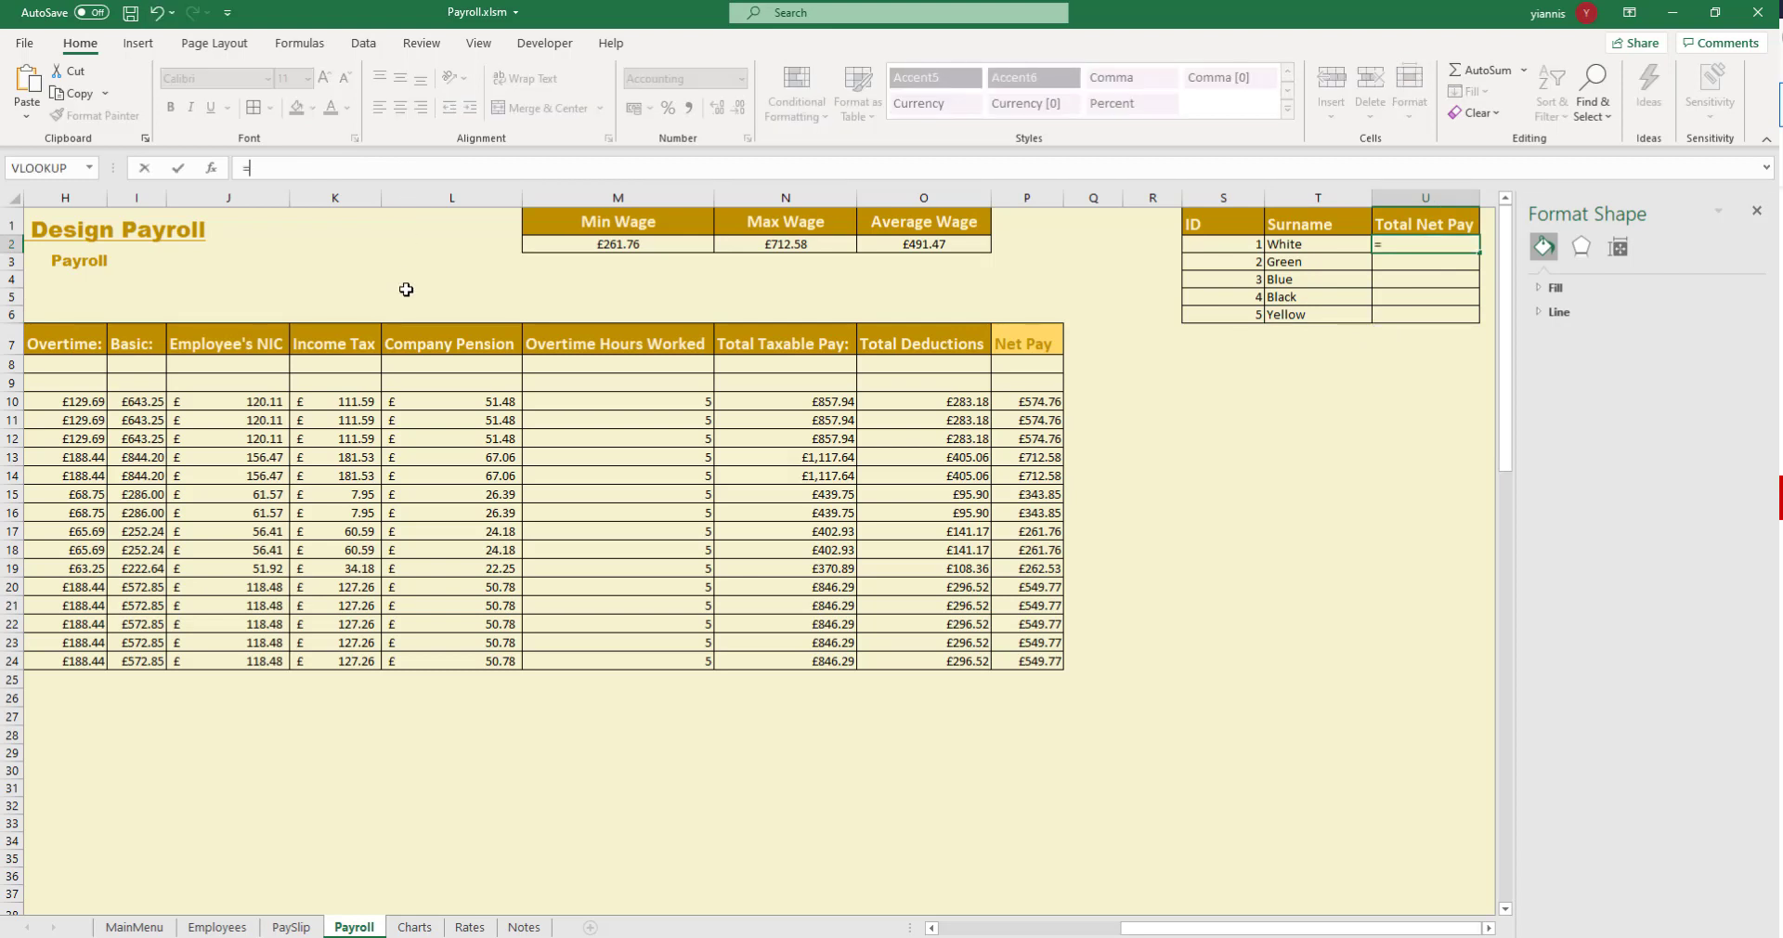
{"action": "type", "text": "sum"}
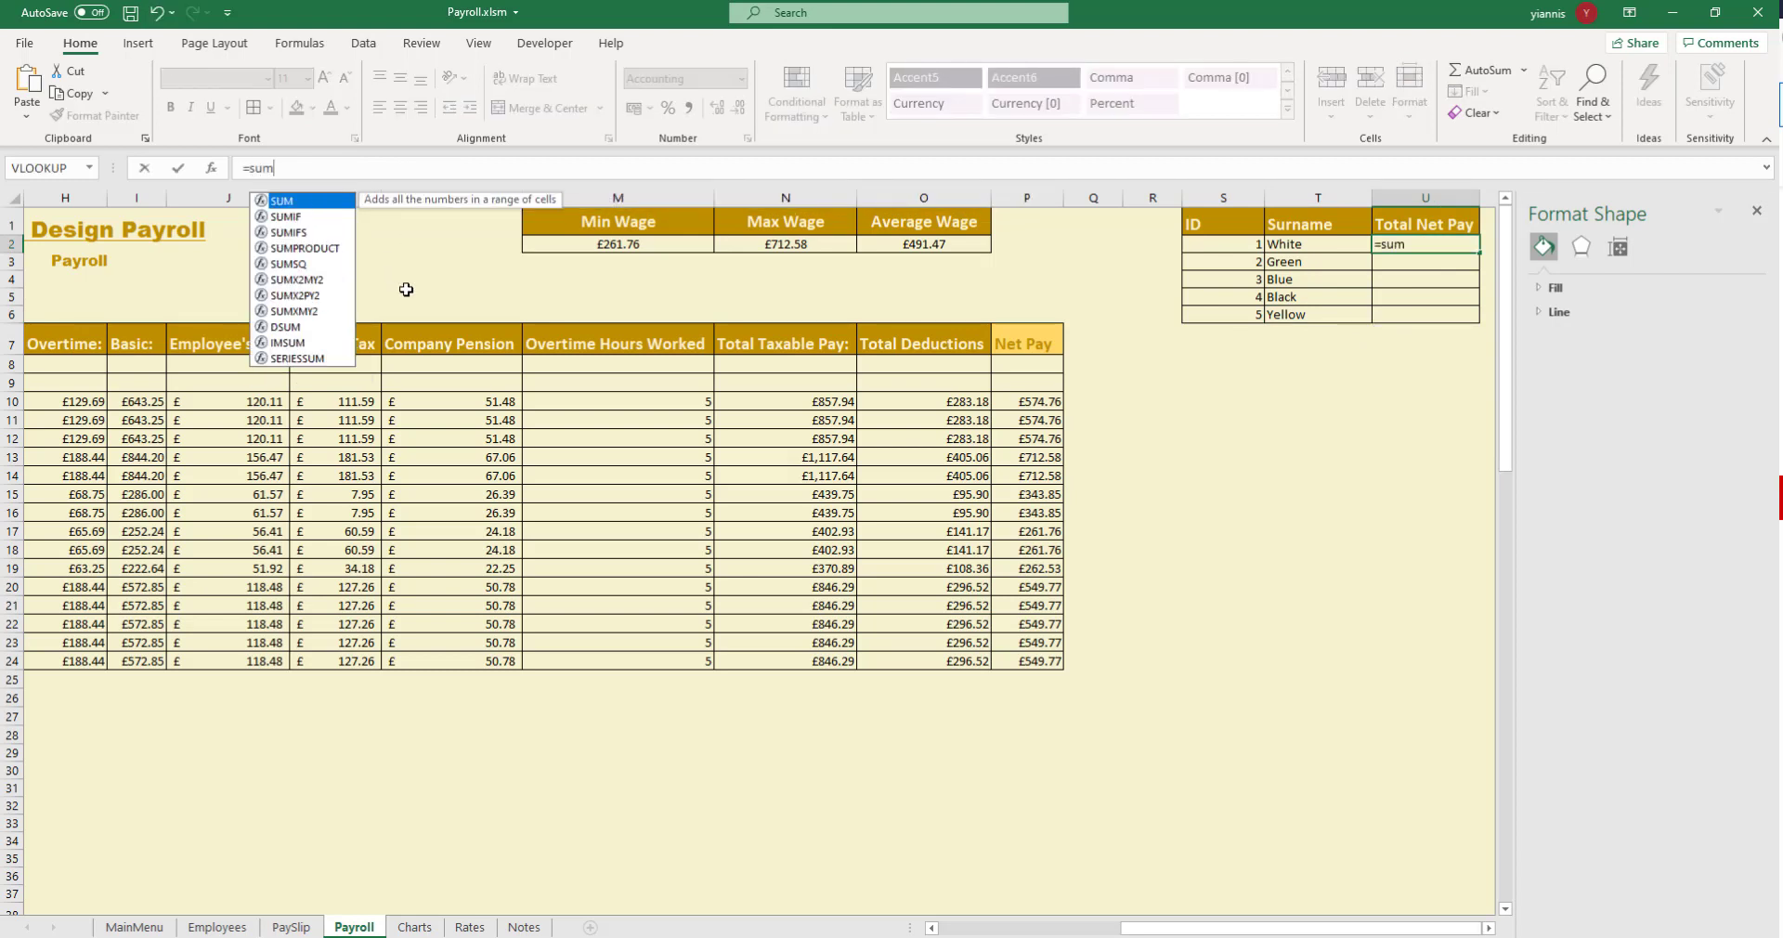
{"action": "type", "text": "i"}
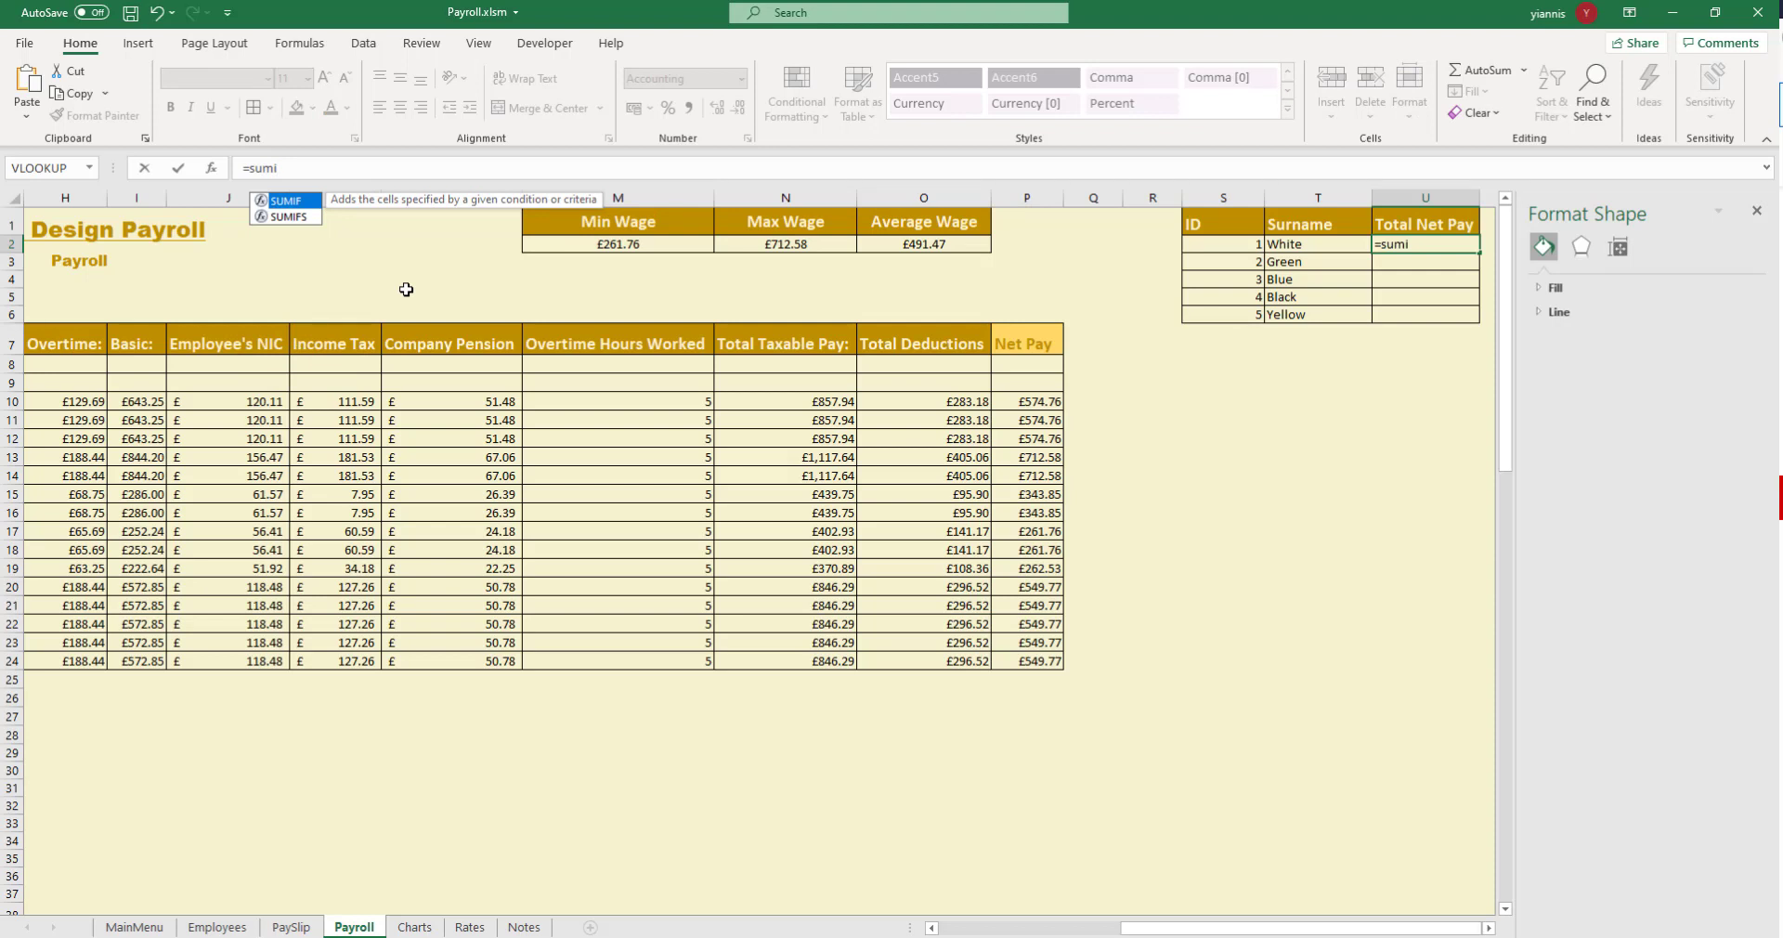
{"action": "double_click", "coordinate": [299, 200]}
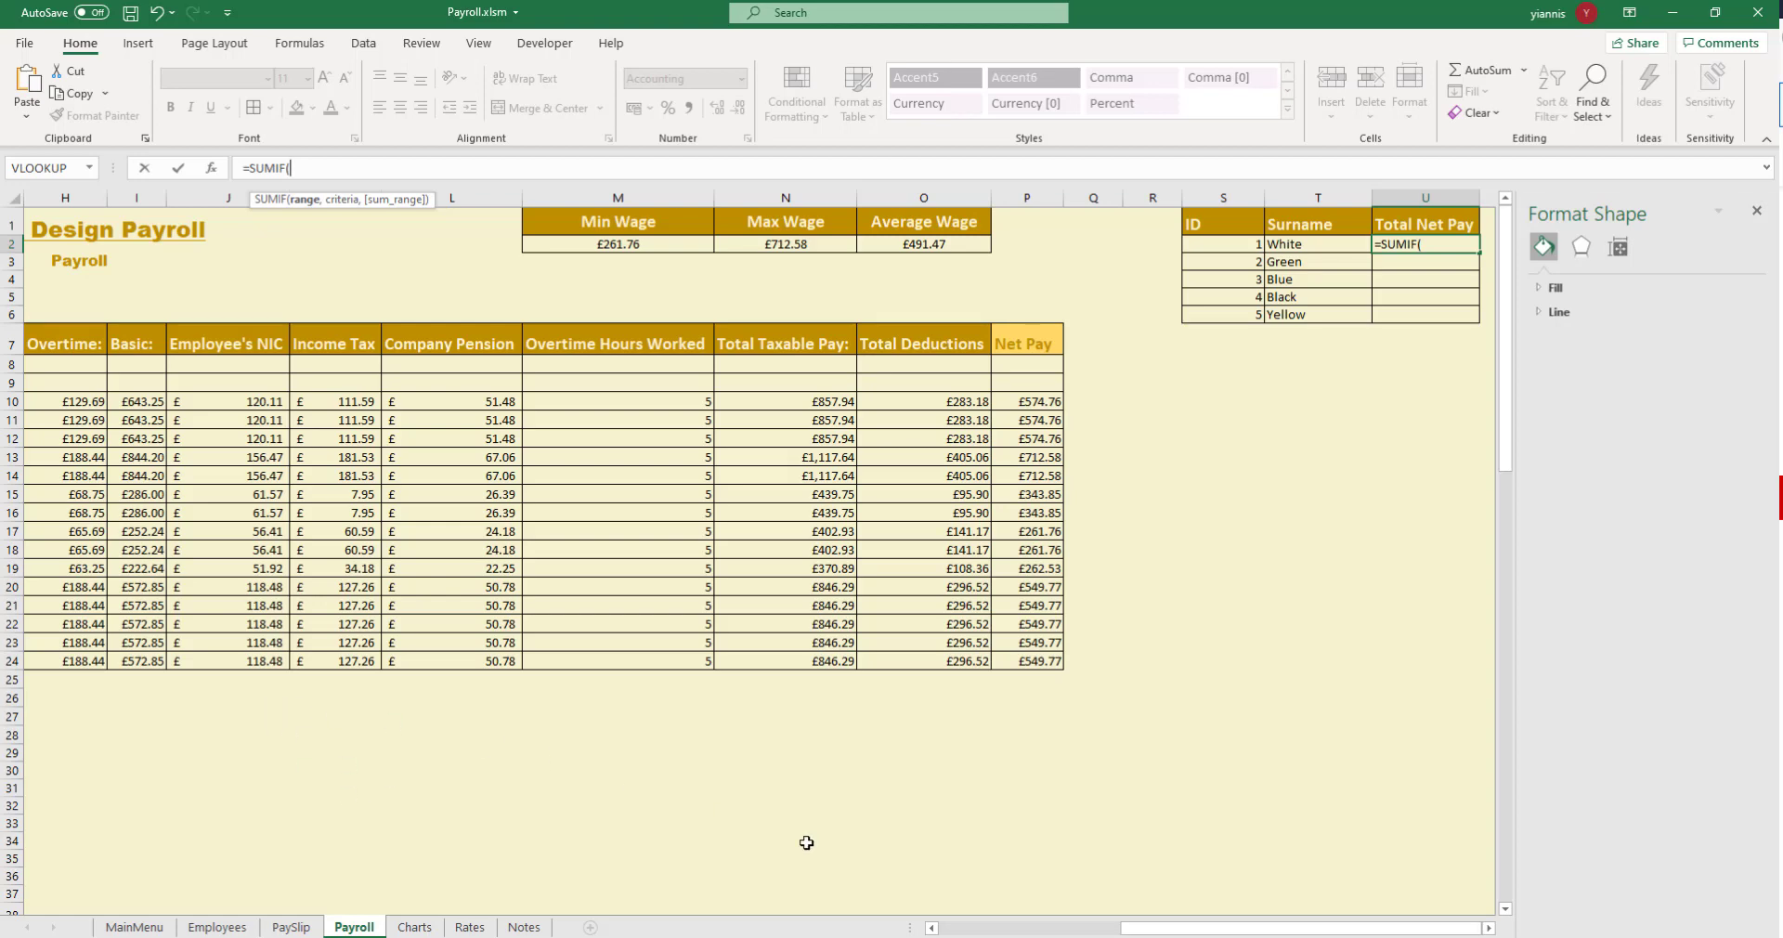
{"action": "left_click_drag", "start_coordinate": [1199, 929], "coordinate": [949, 921]}
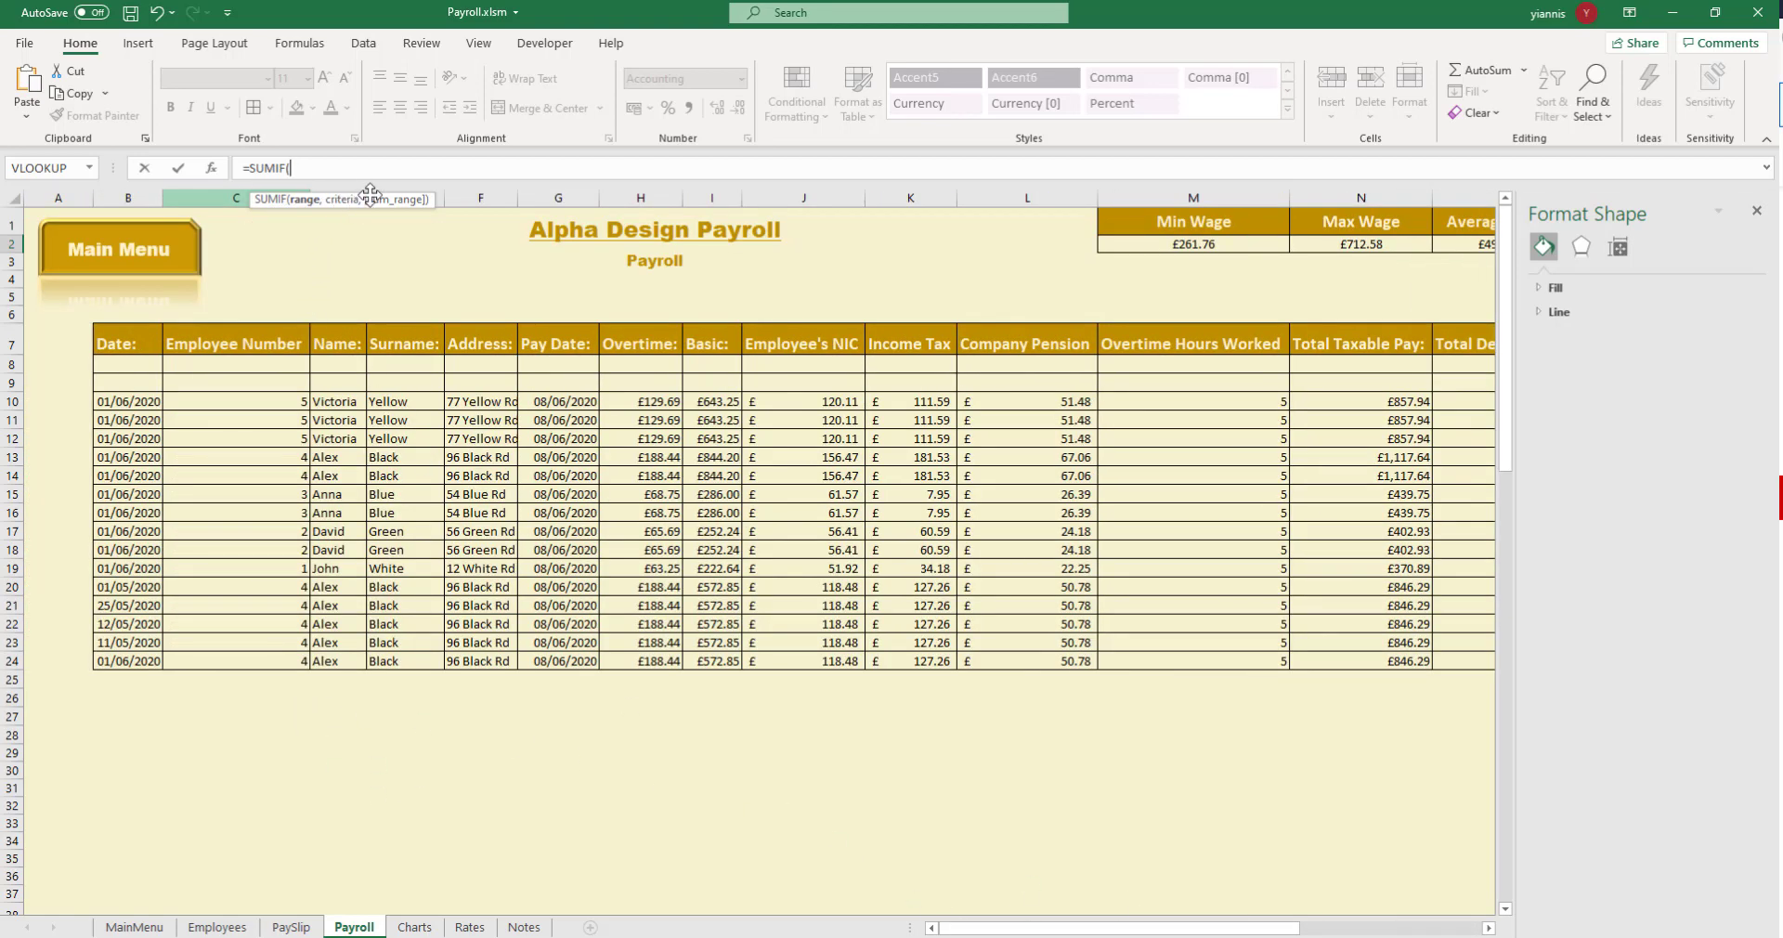
{"action": "left_click", "coordinate": [399, 190]}
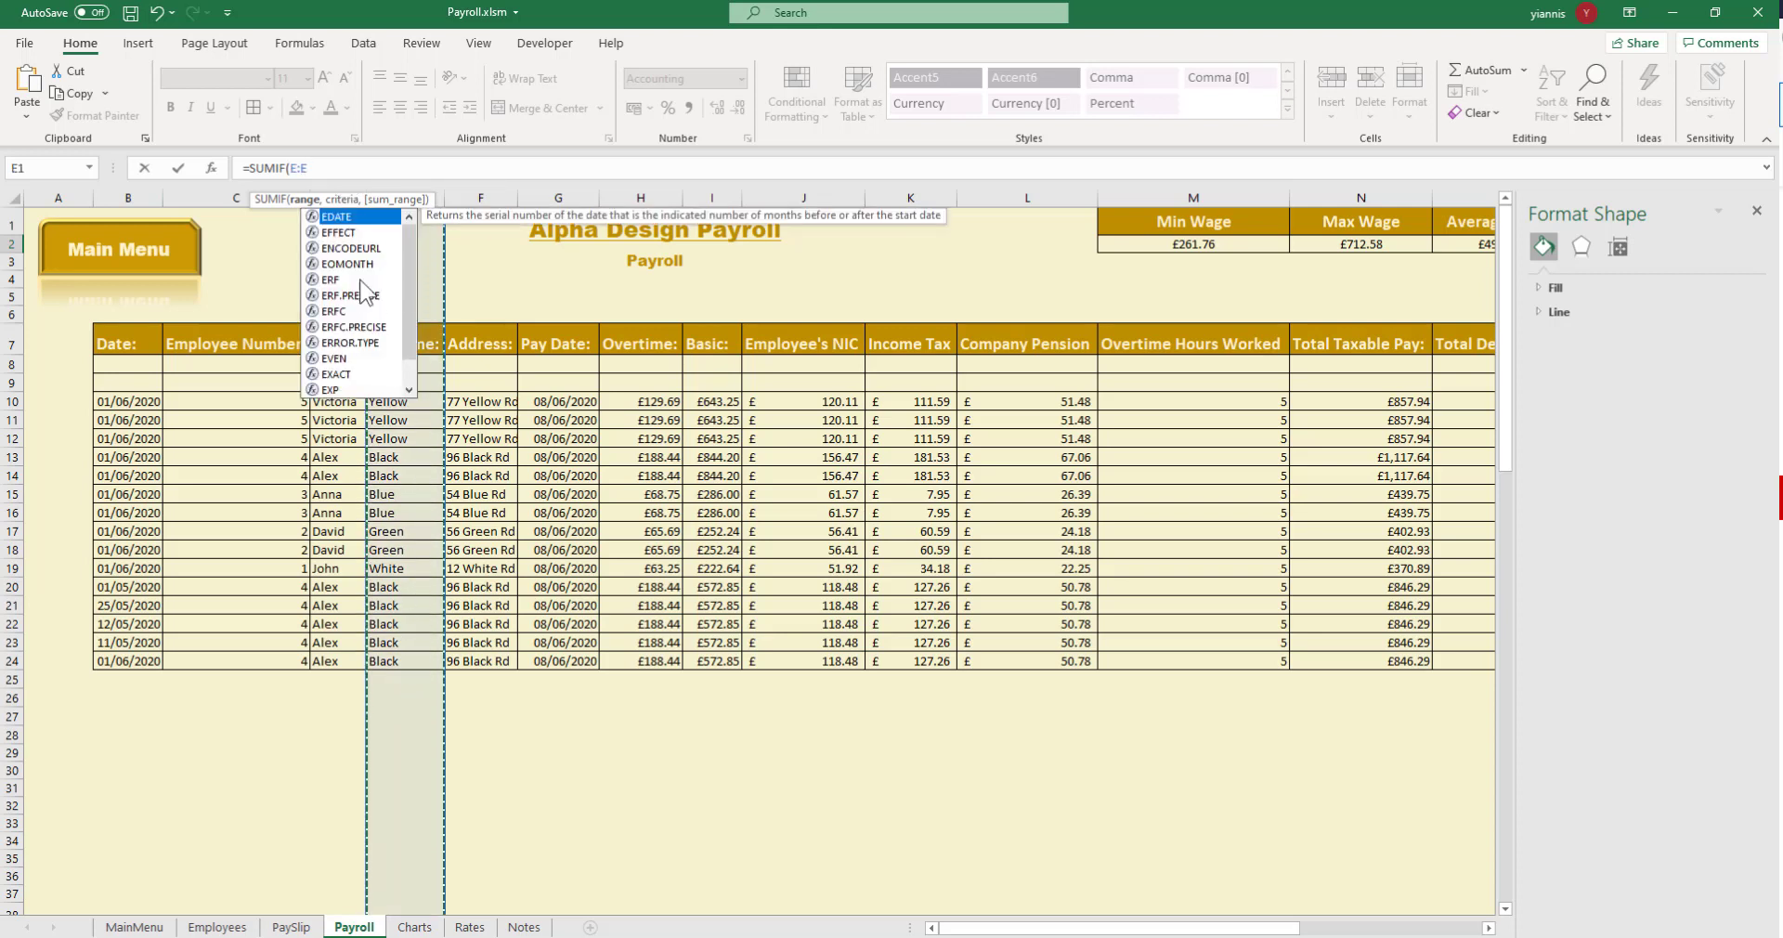
{"action": "type", "text": ","}
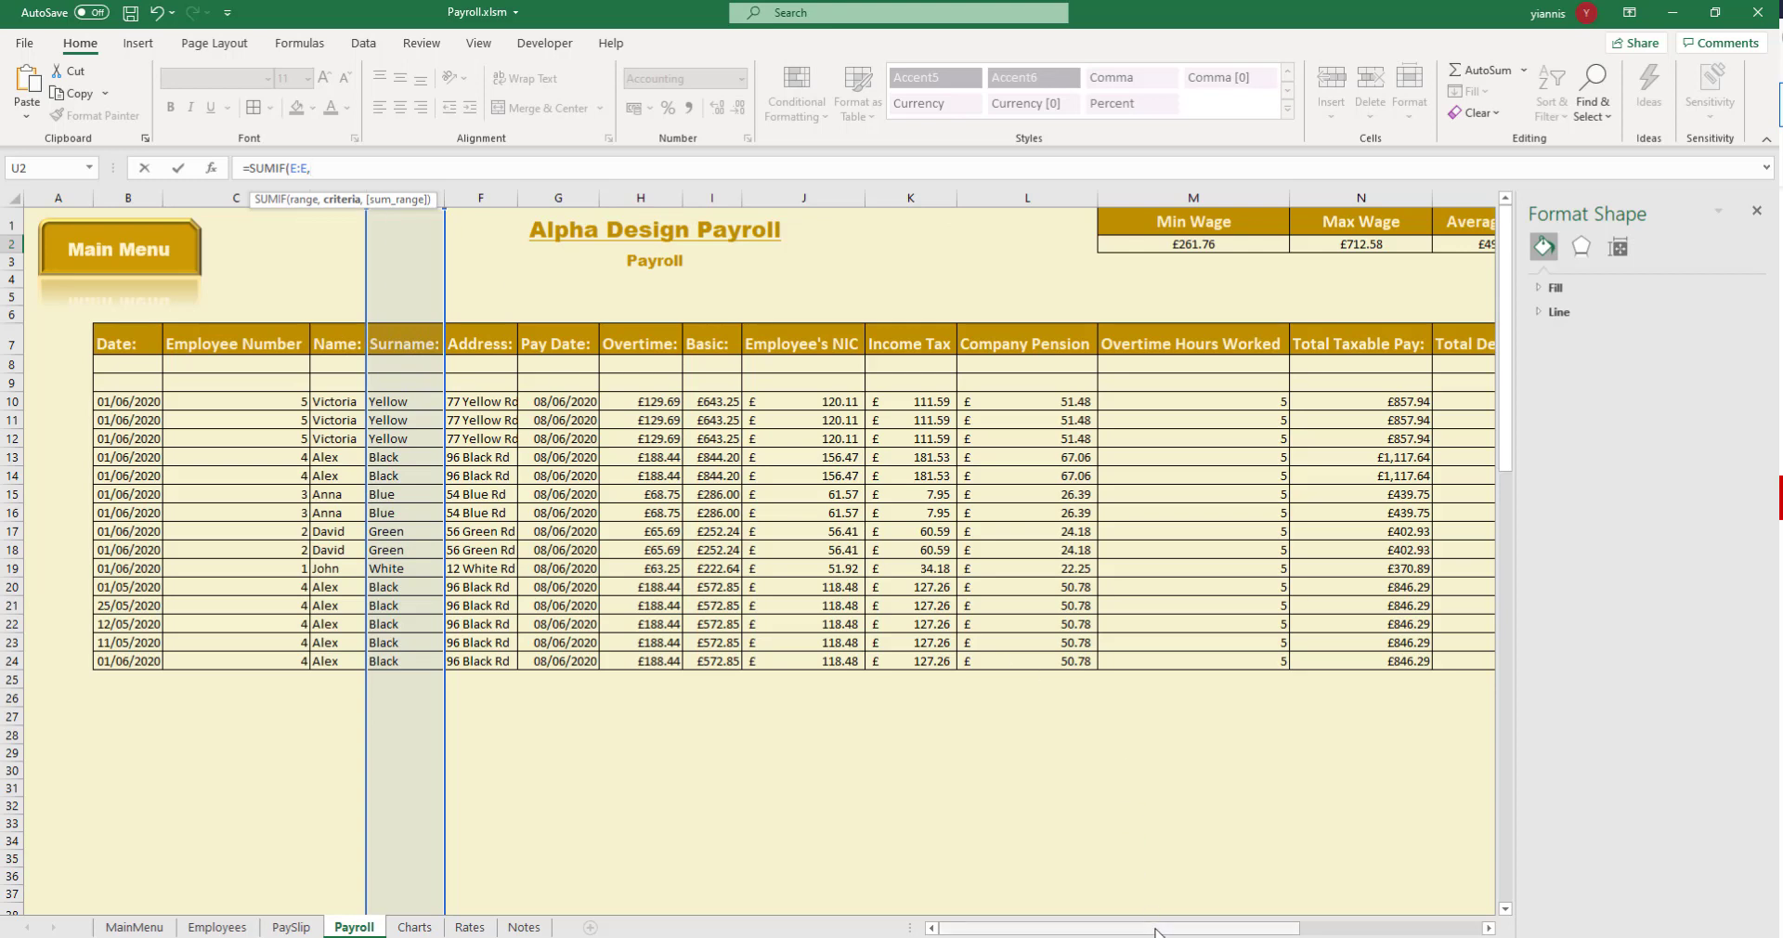
Complete the SUMIF in U2 with the surname from T2 as quoted text criteria and the Net Pay column P:P as the sum range
{"action": "left_click_drag", "start_coordinate": [1156, 931], "coordinate": [1413, 929]}
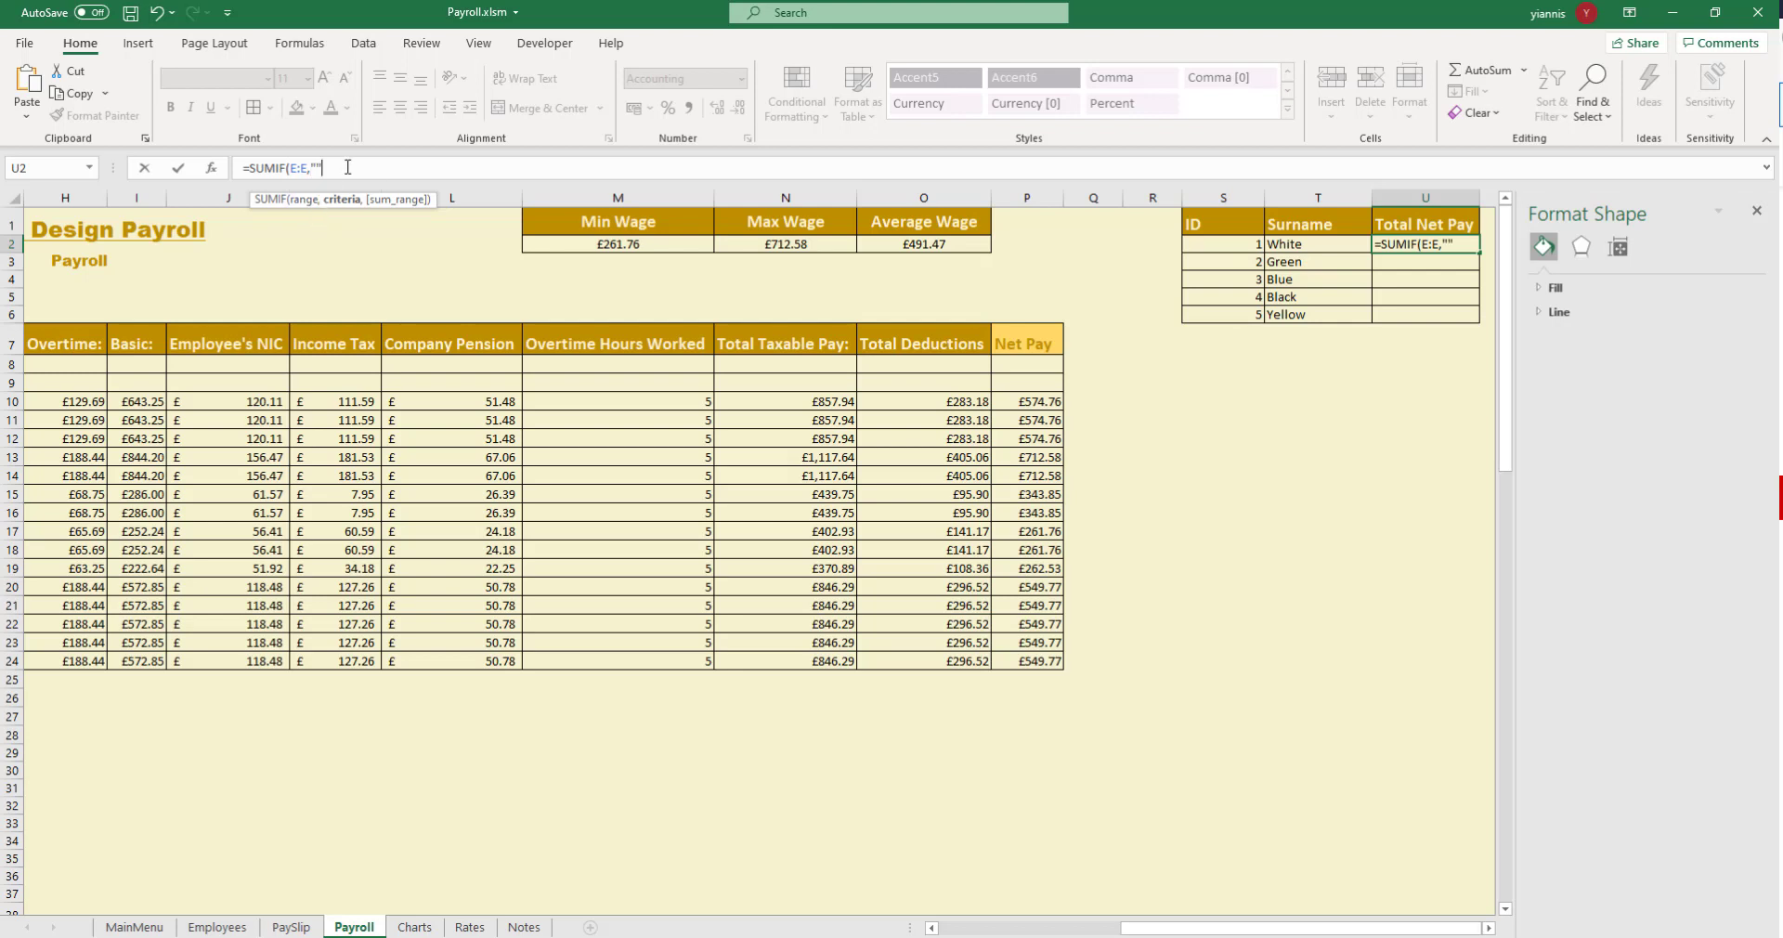
{"action": "type", "text": "White\","}
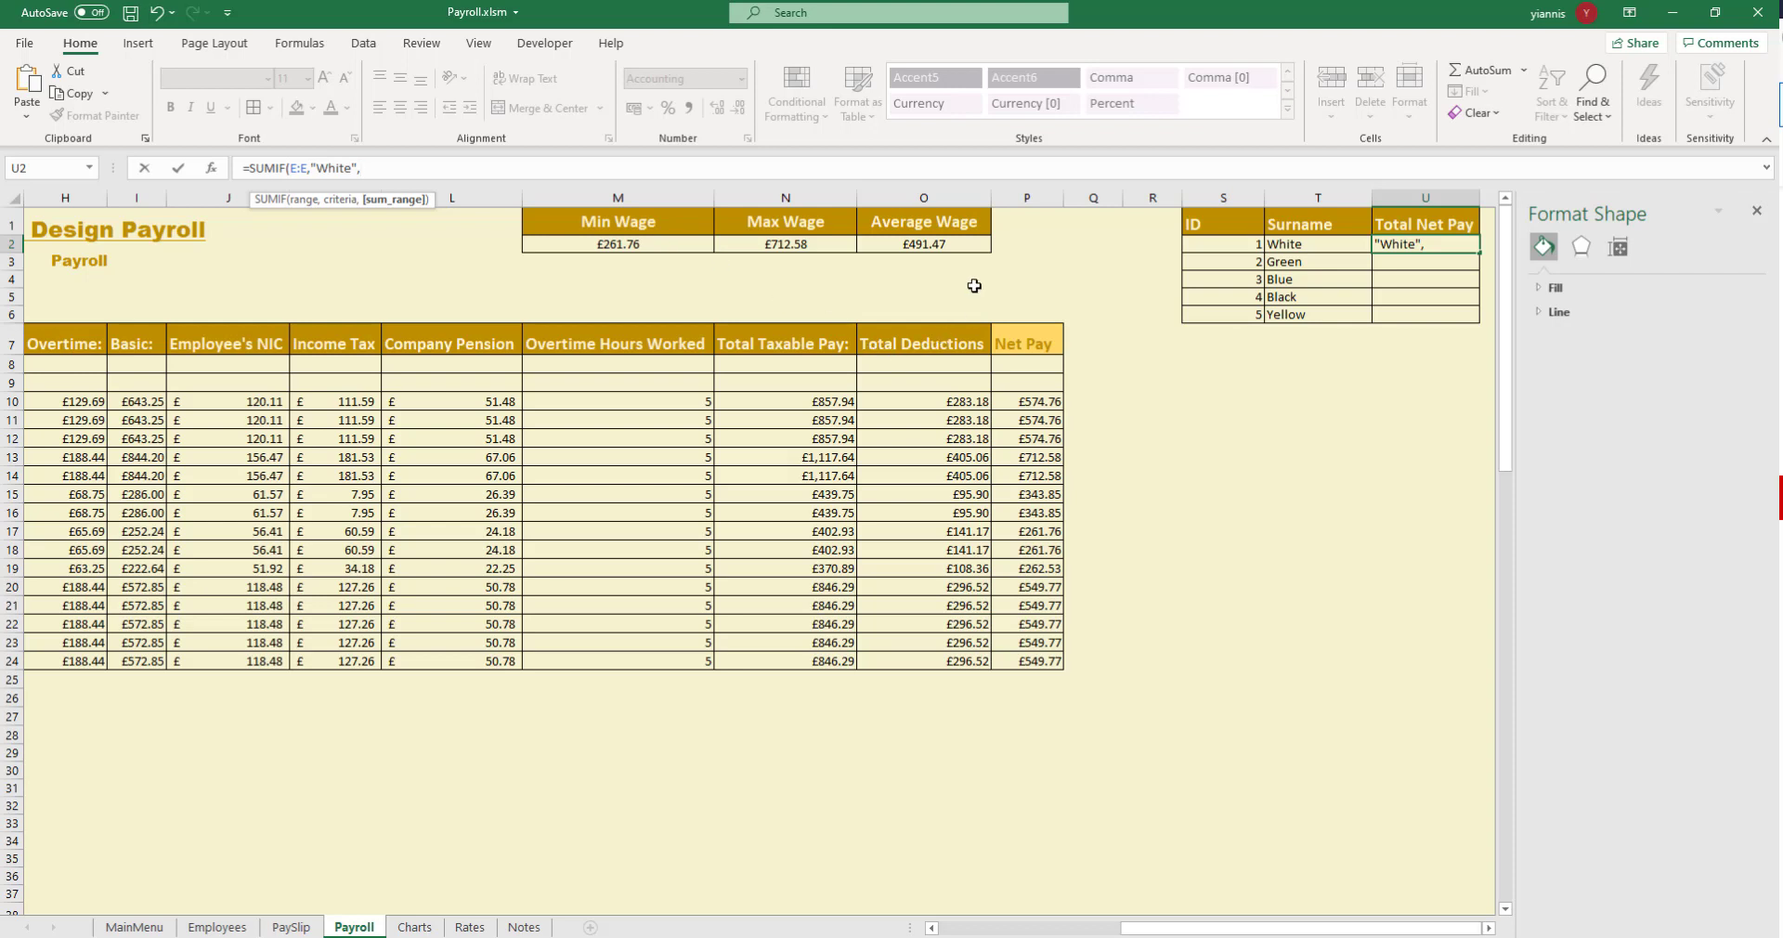
{"action": "left_click", "coordinate": [1017, 195]}
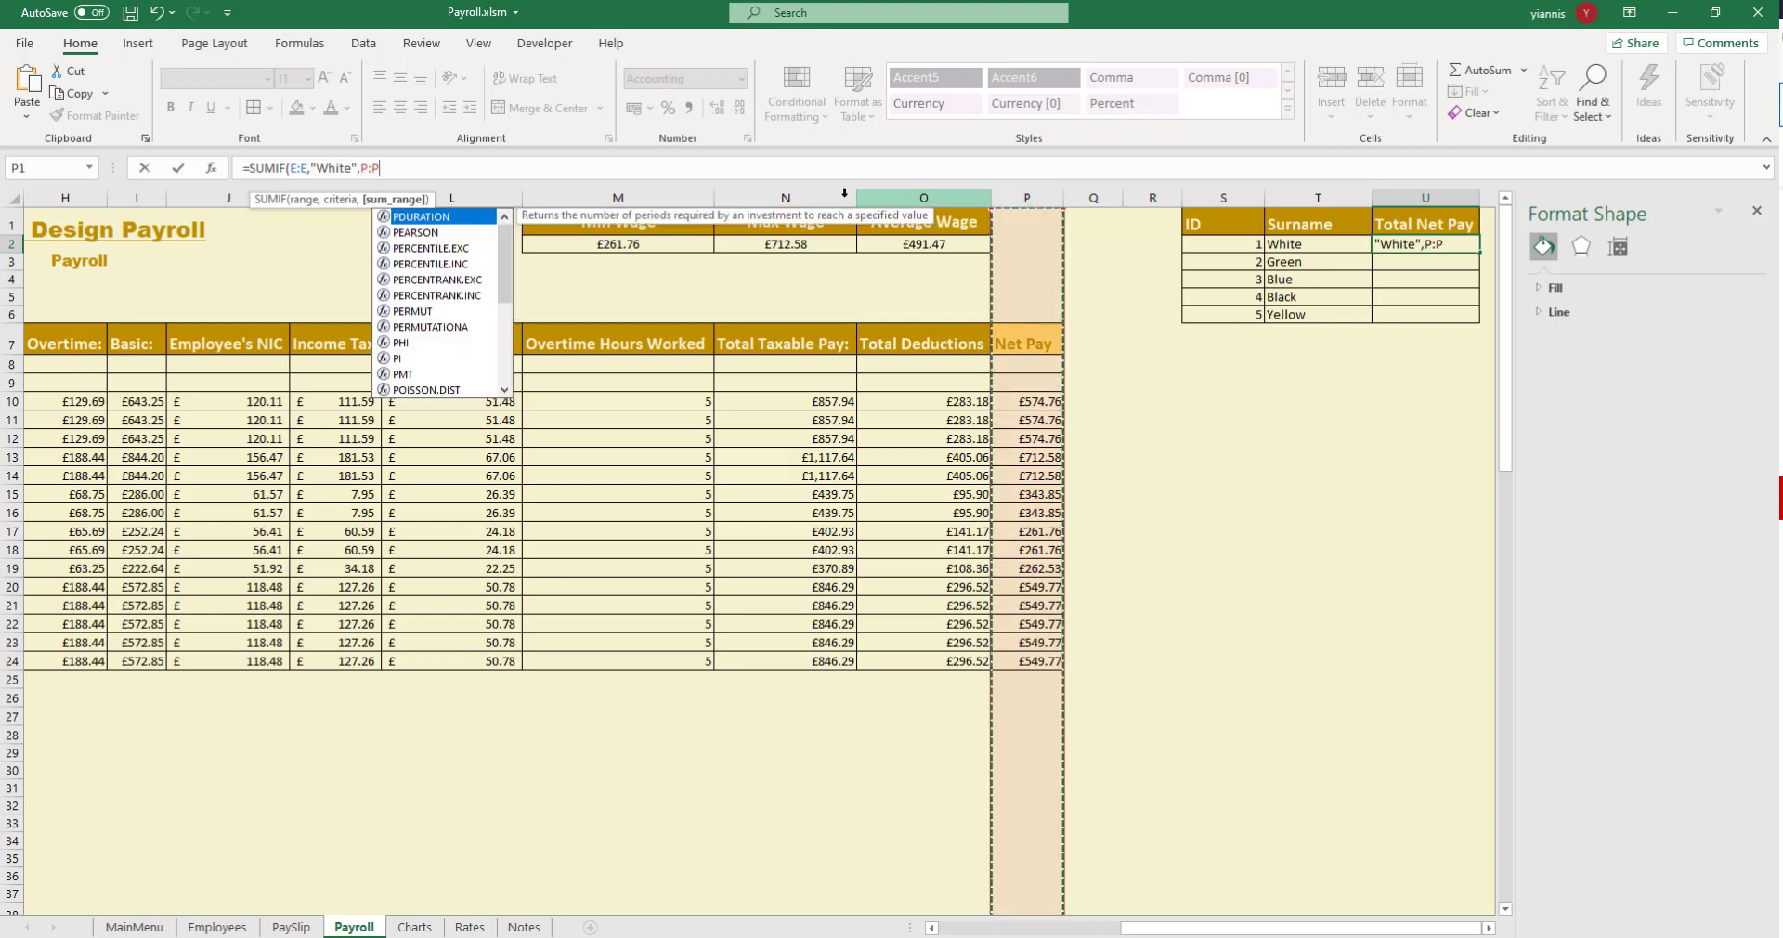
{"action": "type", "text": "?"}
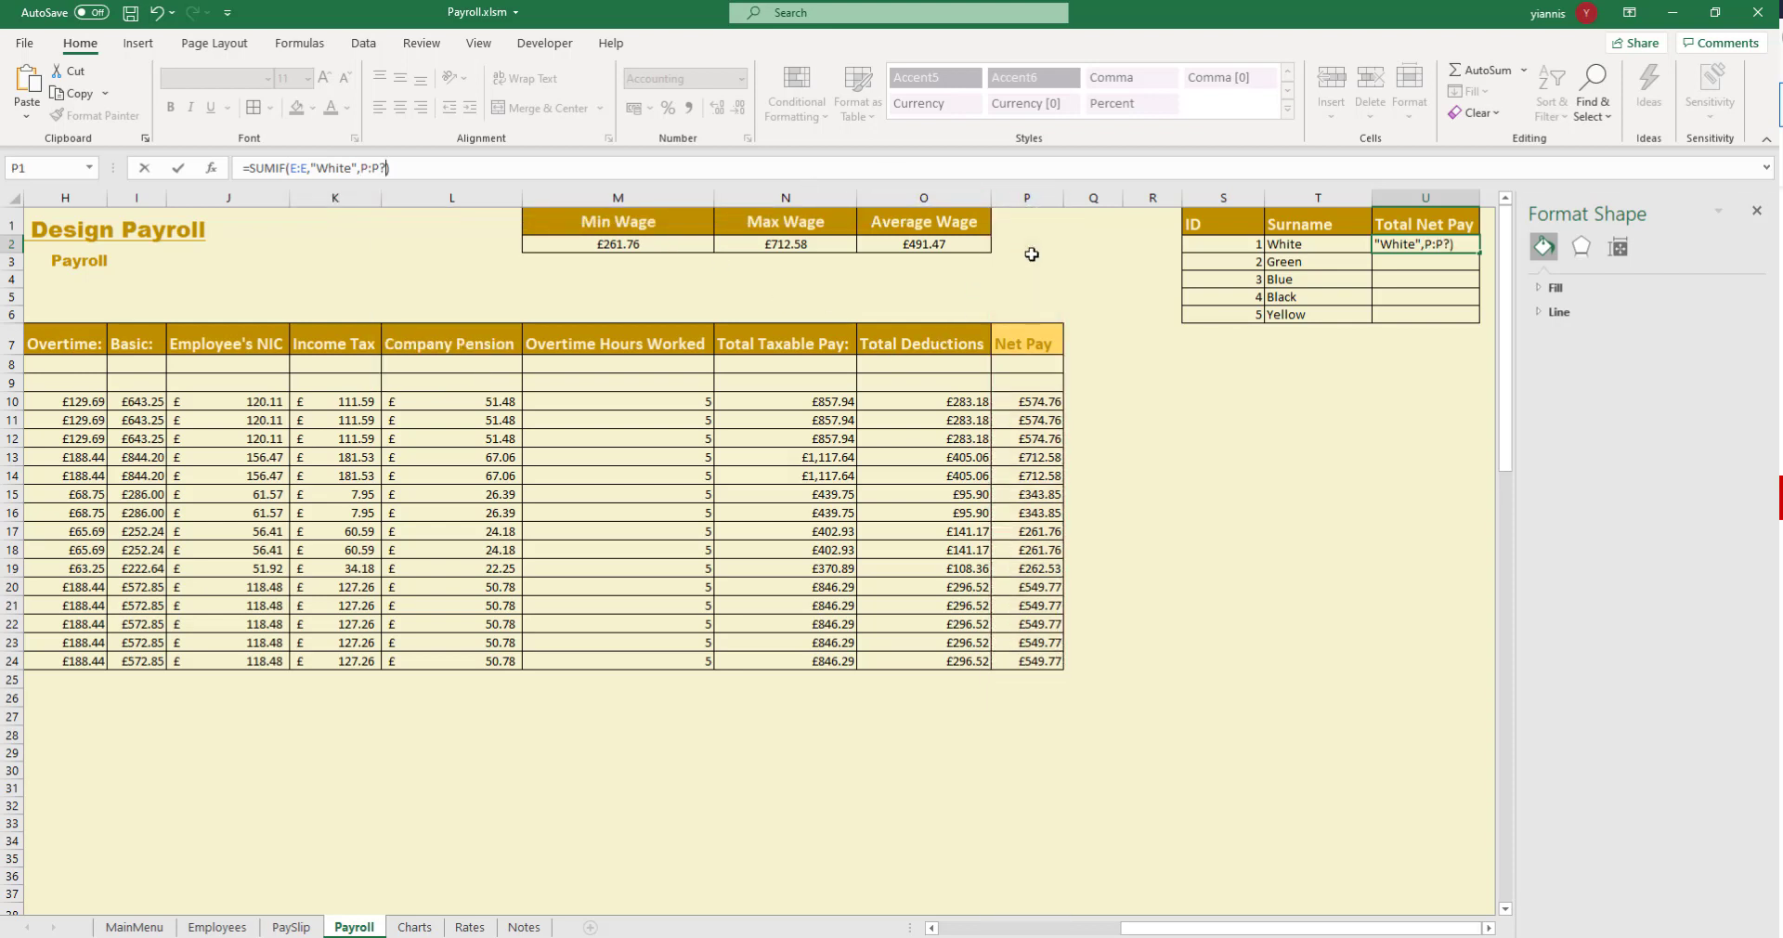
{"action": "key", "text": "BackSpace"}
{"action": "type", "text": ")"}
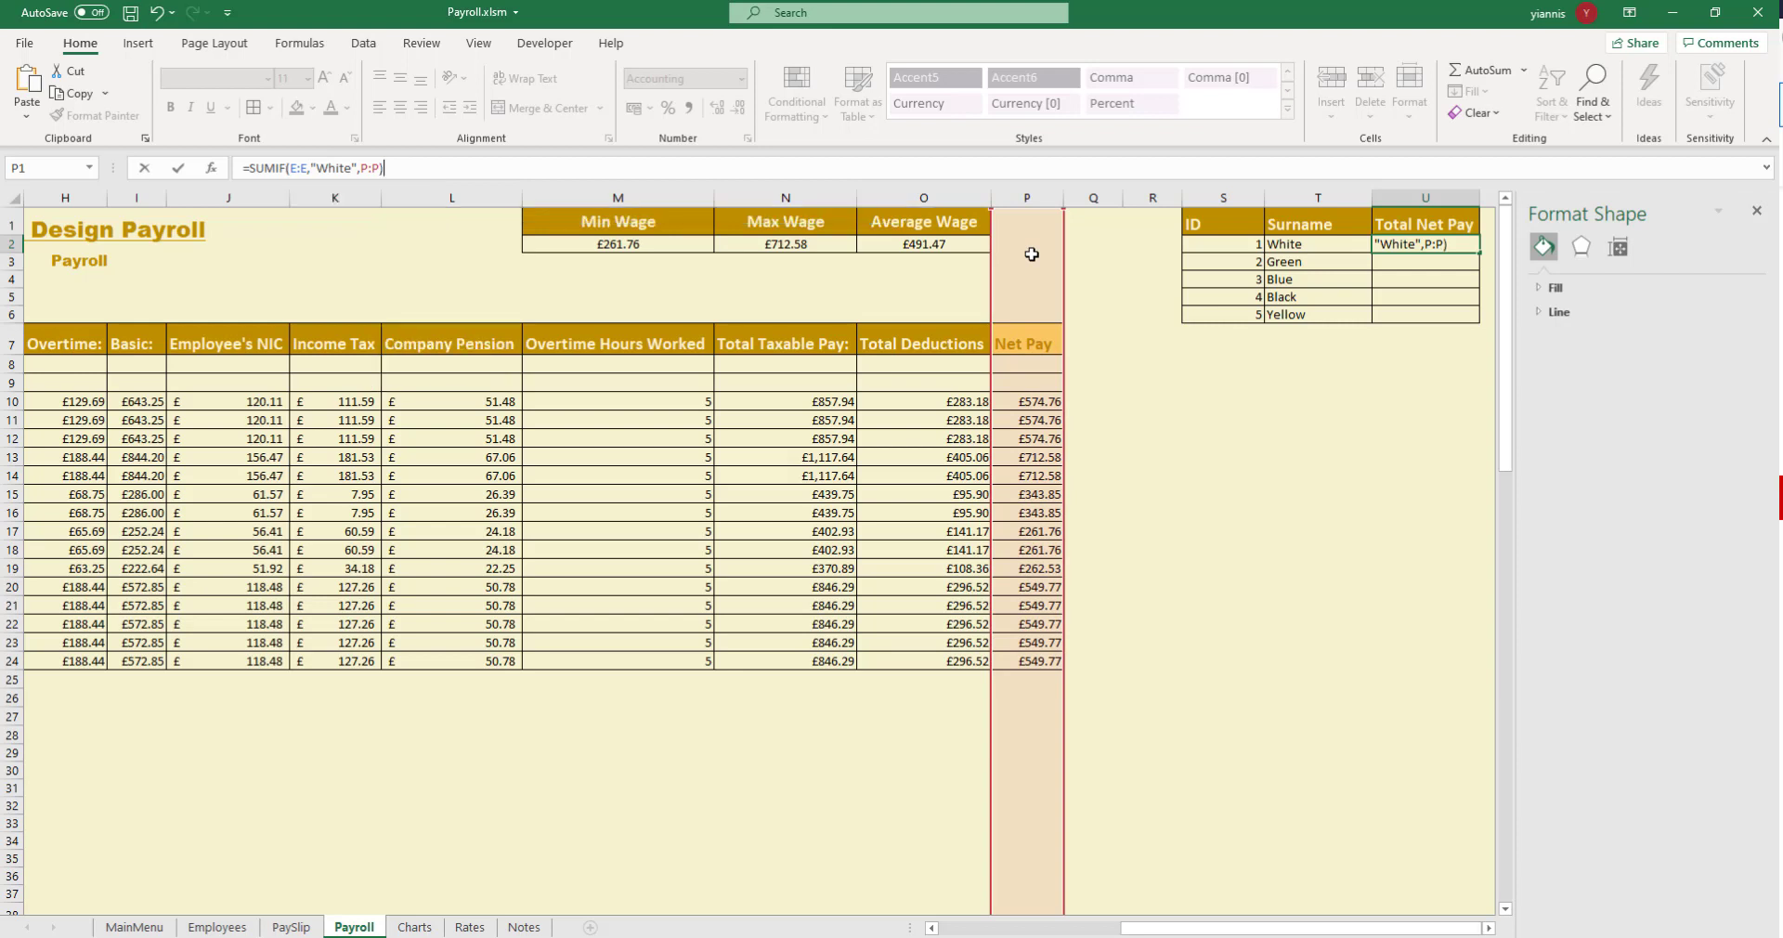
{"action": "key", "text": "Return"}
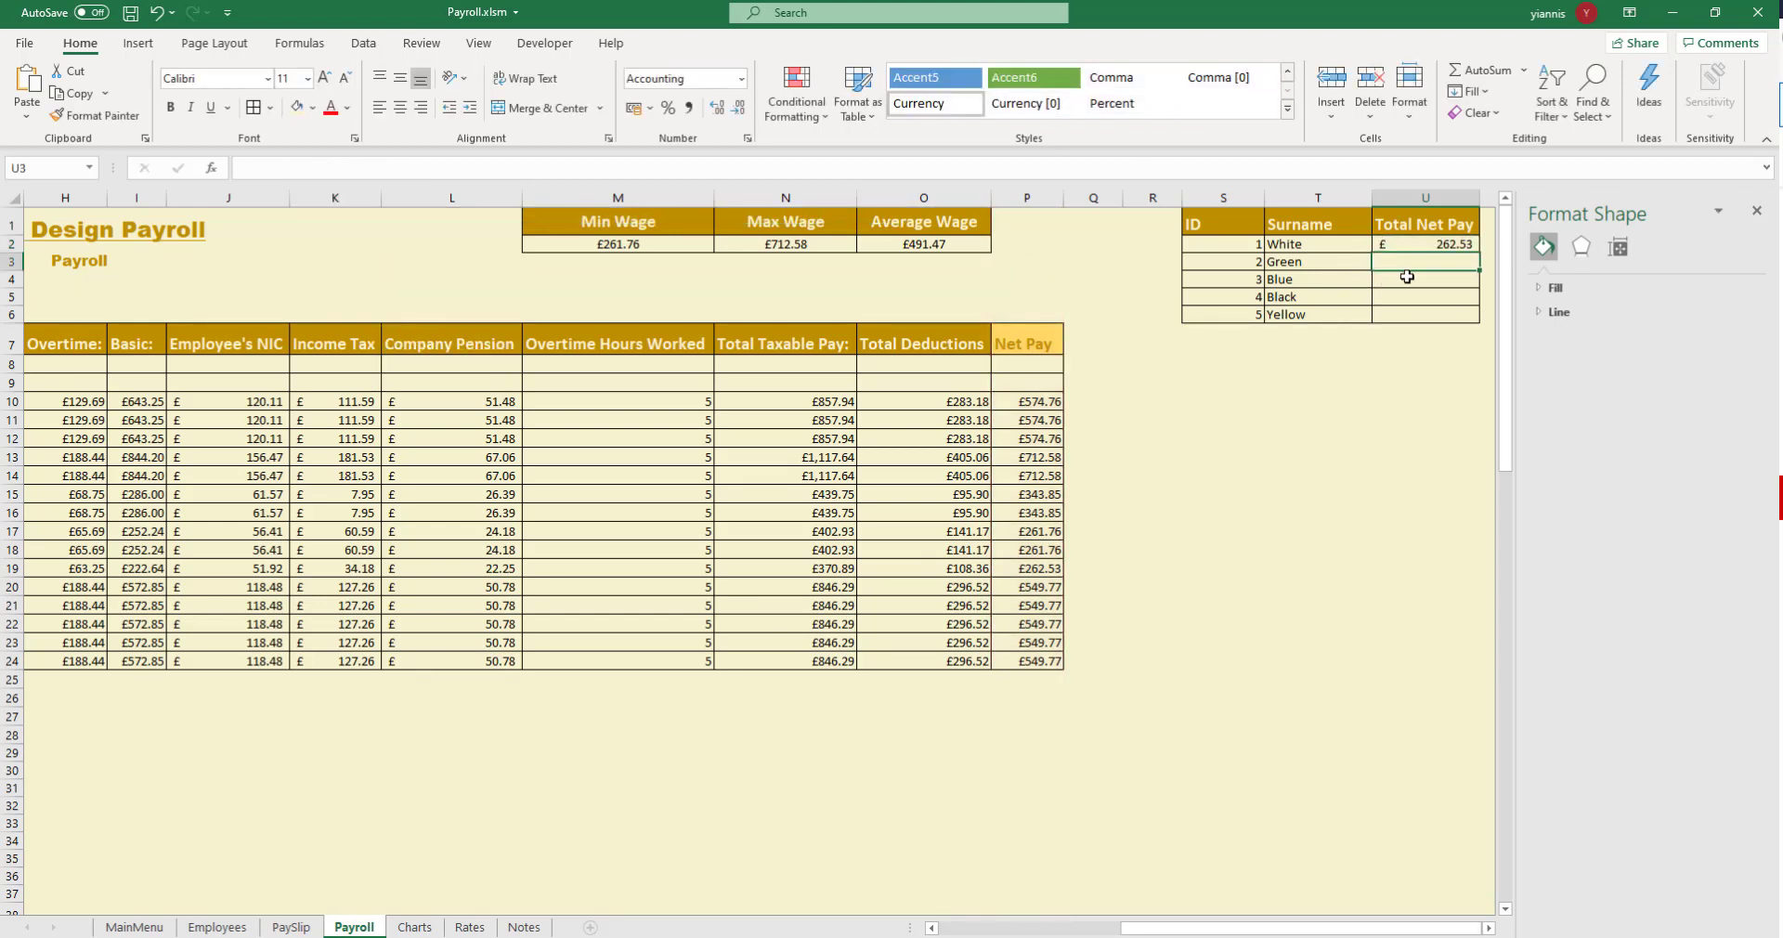
Copy the SUMIF formula from U2 down to U6 and change the criteria in U3 to the surname shown in T3
{"action": "left_click", "coordinate": [1402, 247]}
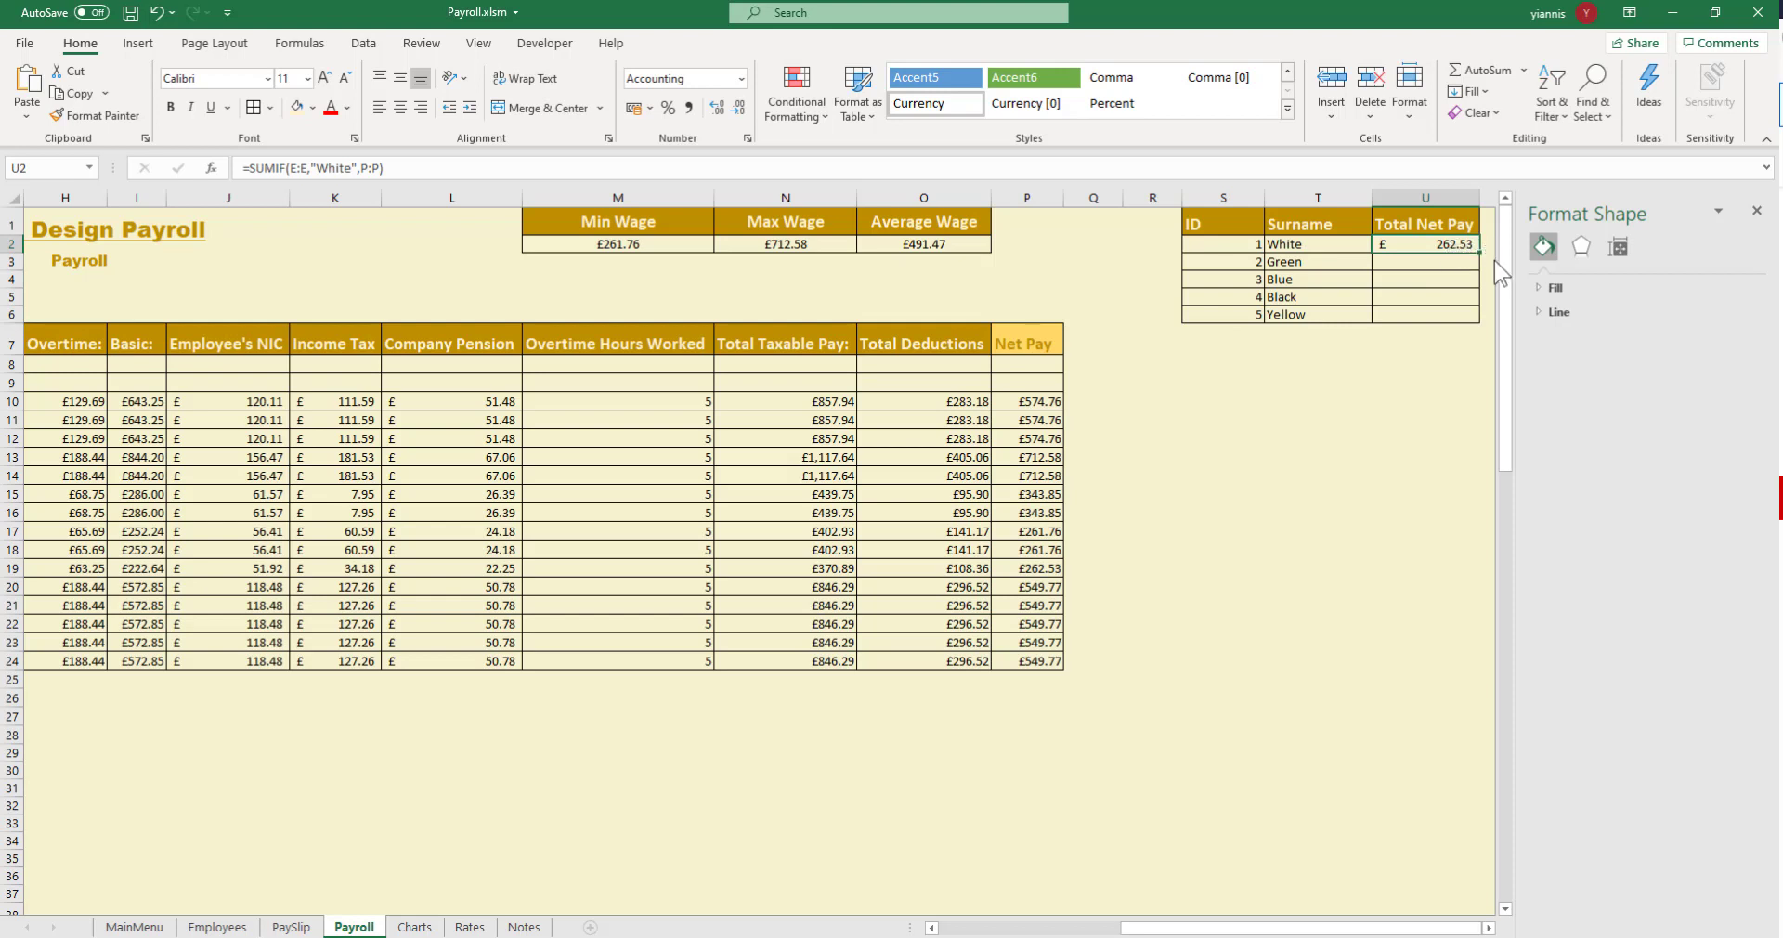
{"action": "left_click_drag", "start_coordinate": [1481, 252], "coordinate": [1482, 319]}
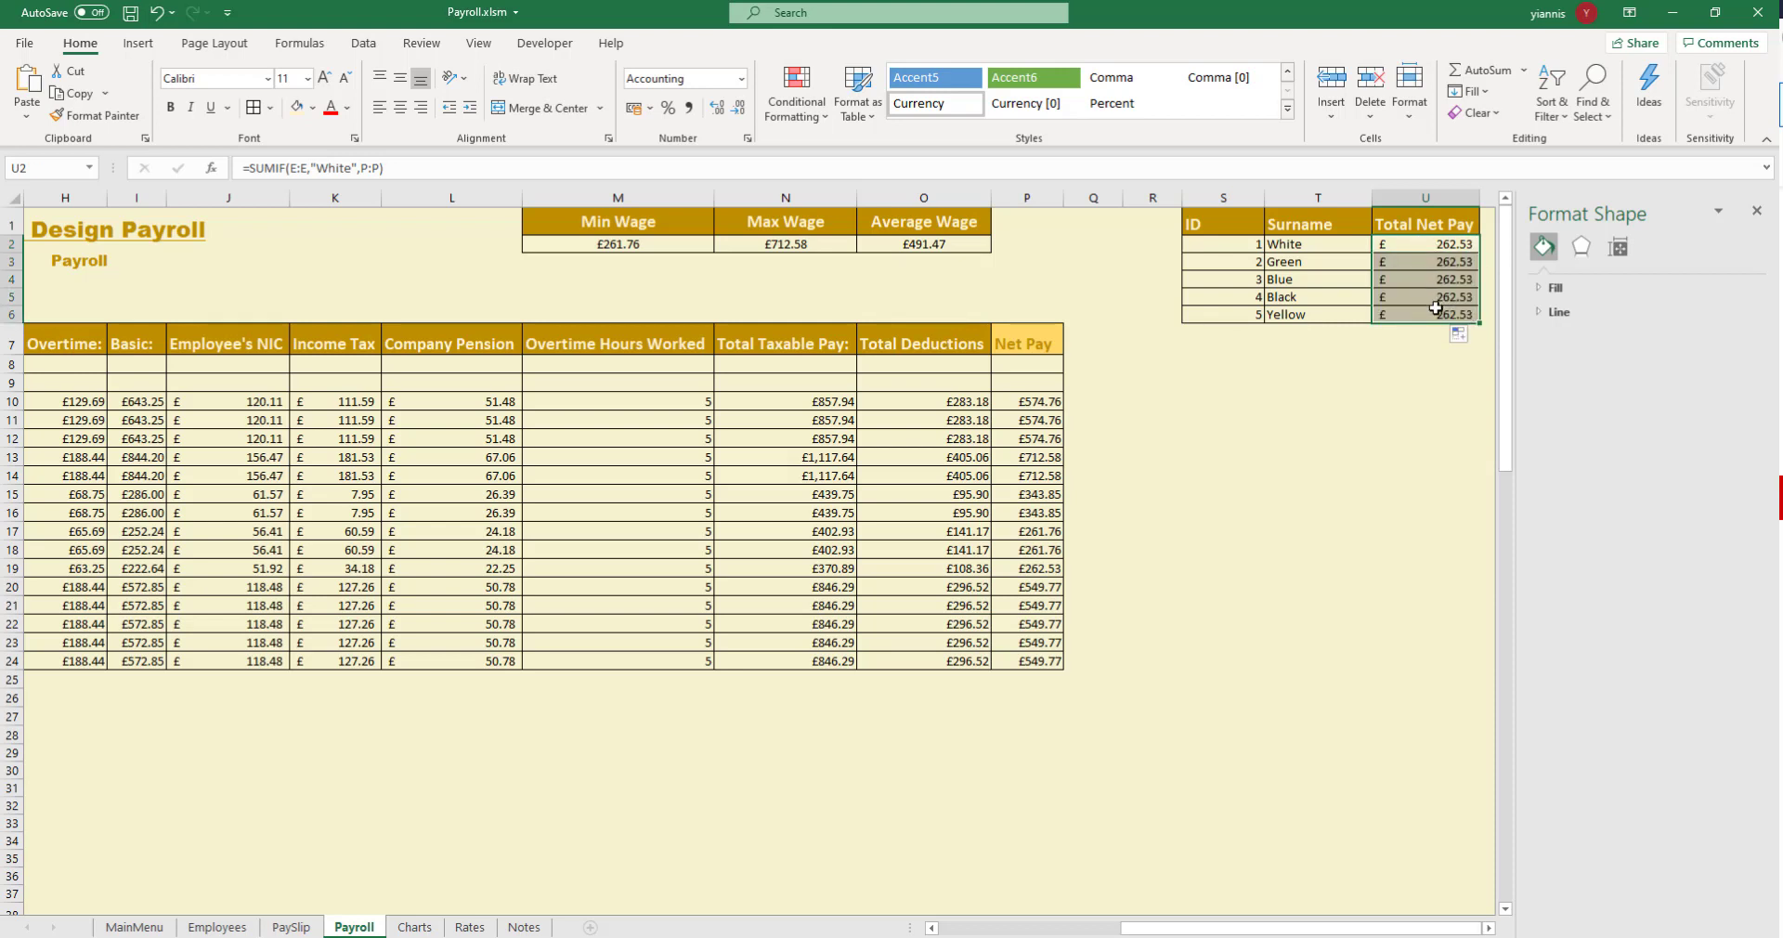
{"action": "left_click", "coordinate": [1433, 264]}
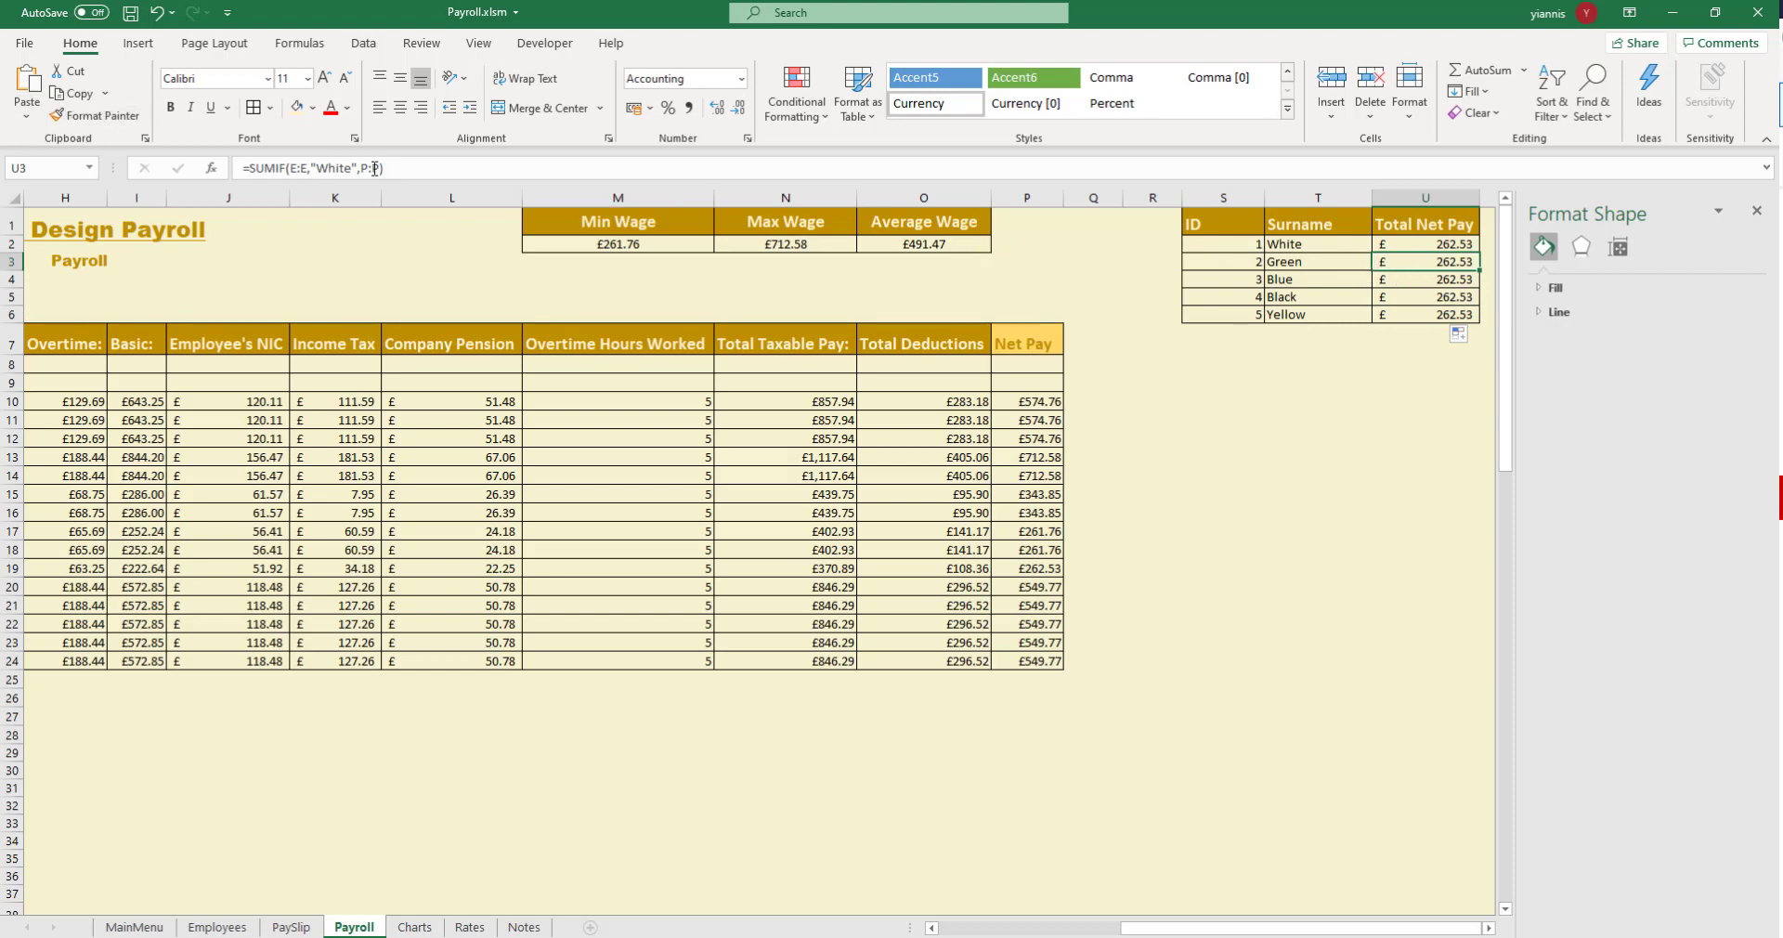
{"action": "double_click", "coordinate": [335, 167]}
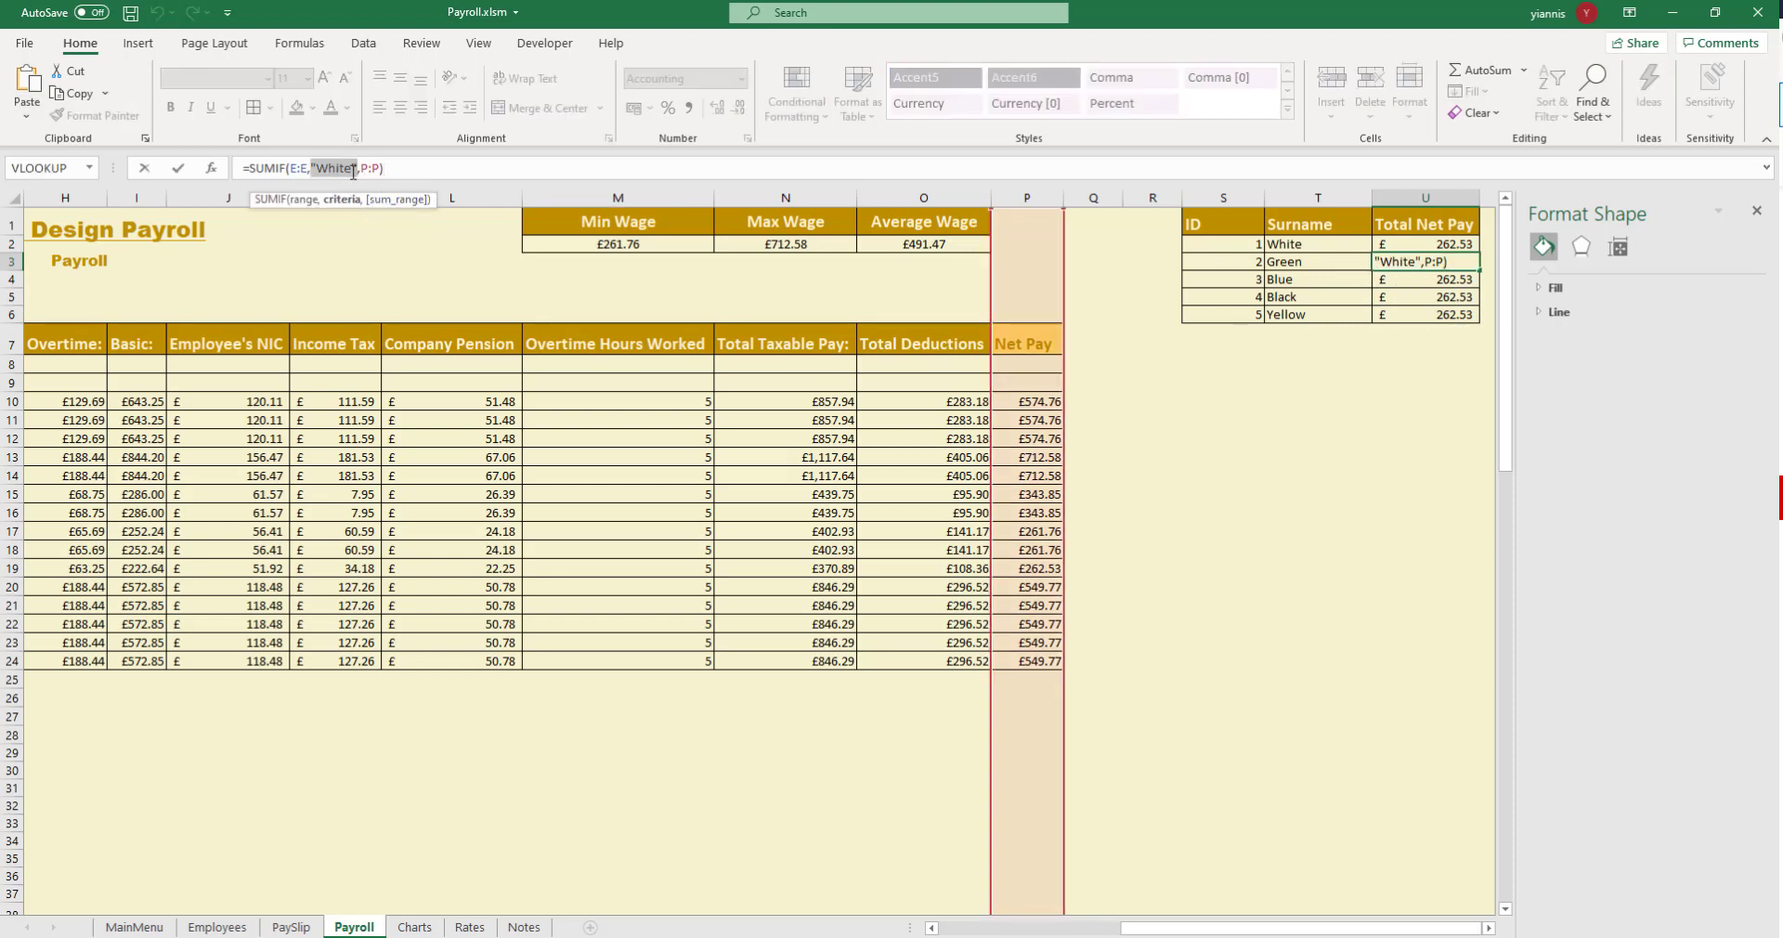
{"action": "left_click_drag", "start_coordinate": [353, 167], "coordinate": [313, 166]}
{"action": "type", "text": "Gree"}
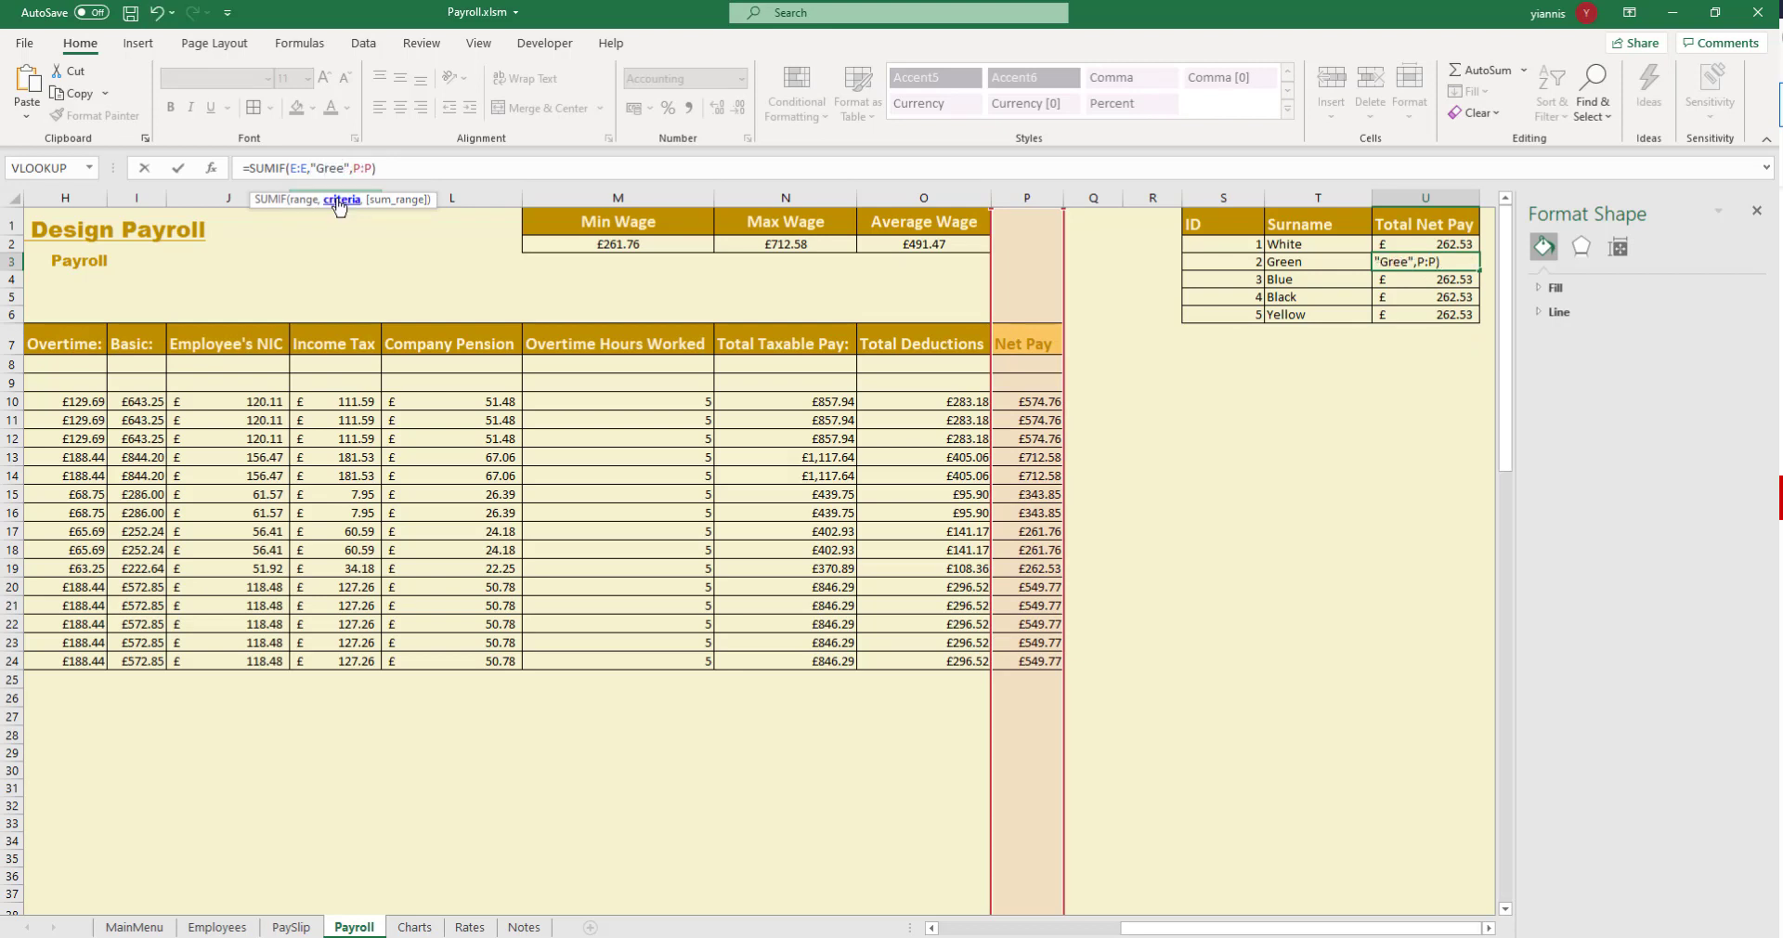
{"action": "type", "text": "n"}
{"action": "key", "text": "Return"}
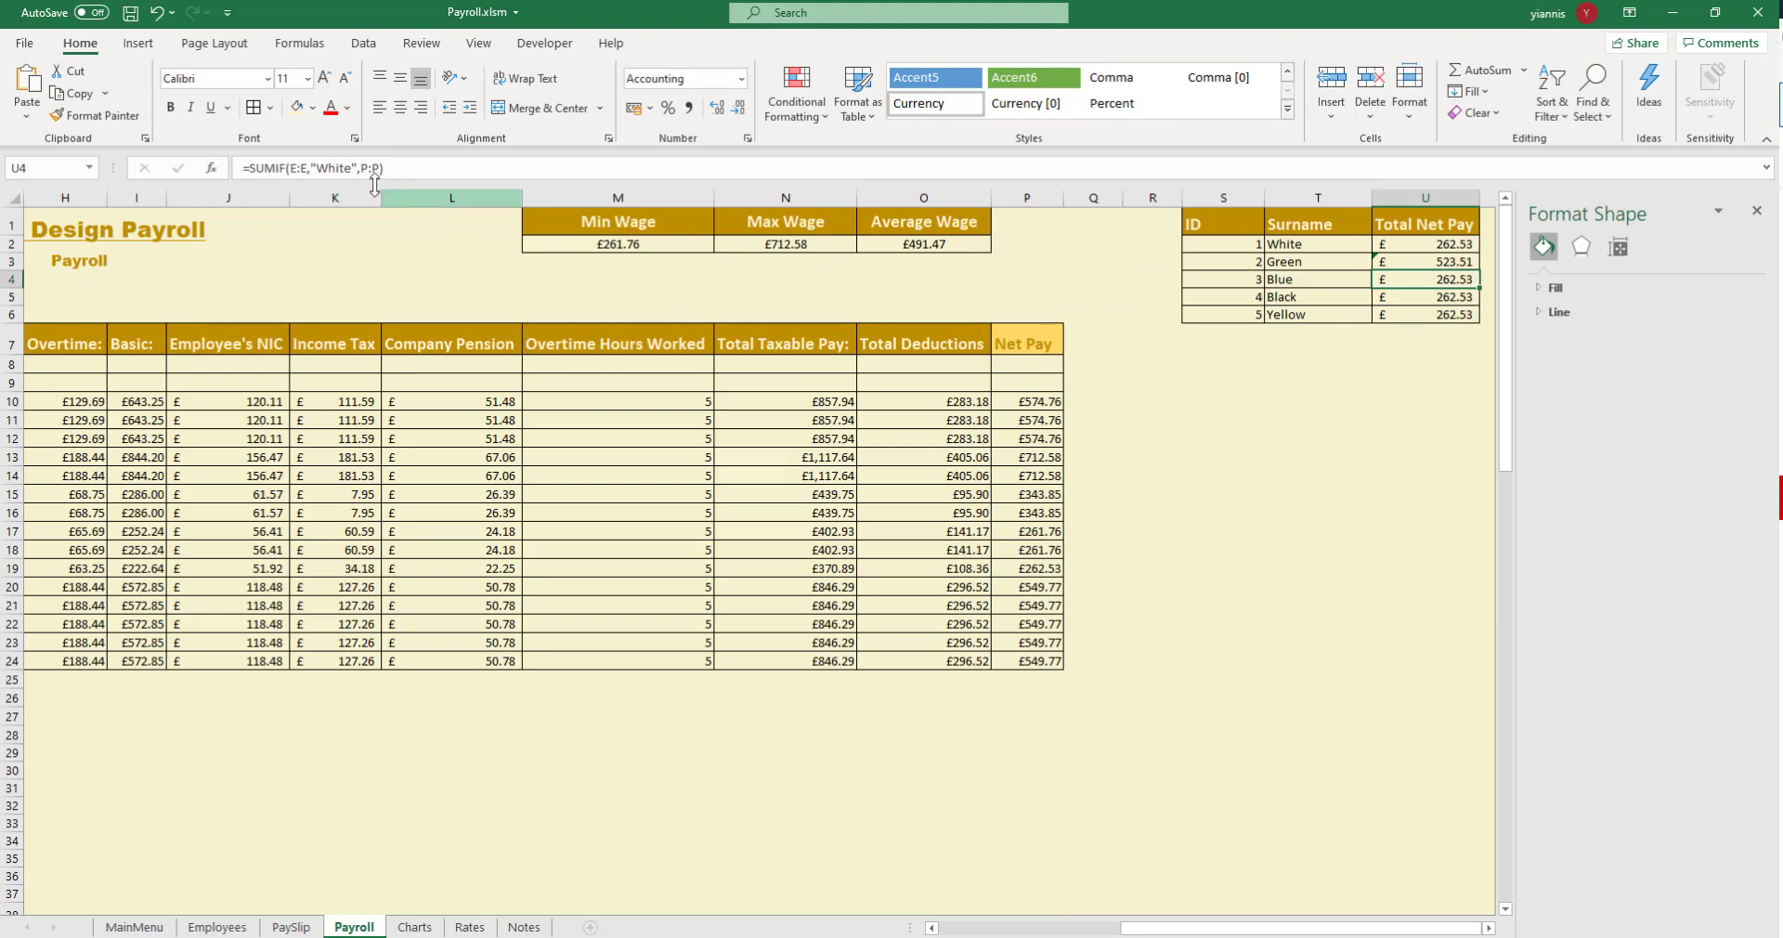
Change the SUMIF criteria in U4, U5 and U6 to the surnames shown in T4, T5 and T6 respectively
{"action": "double_click", "coordinate": [332, 167]}
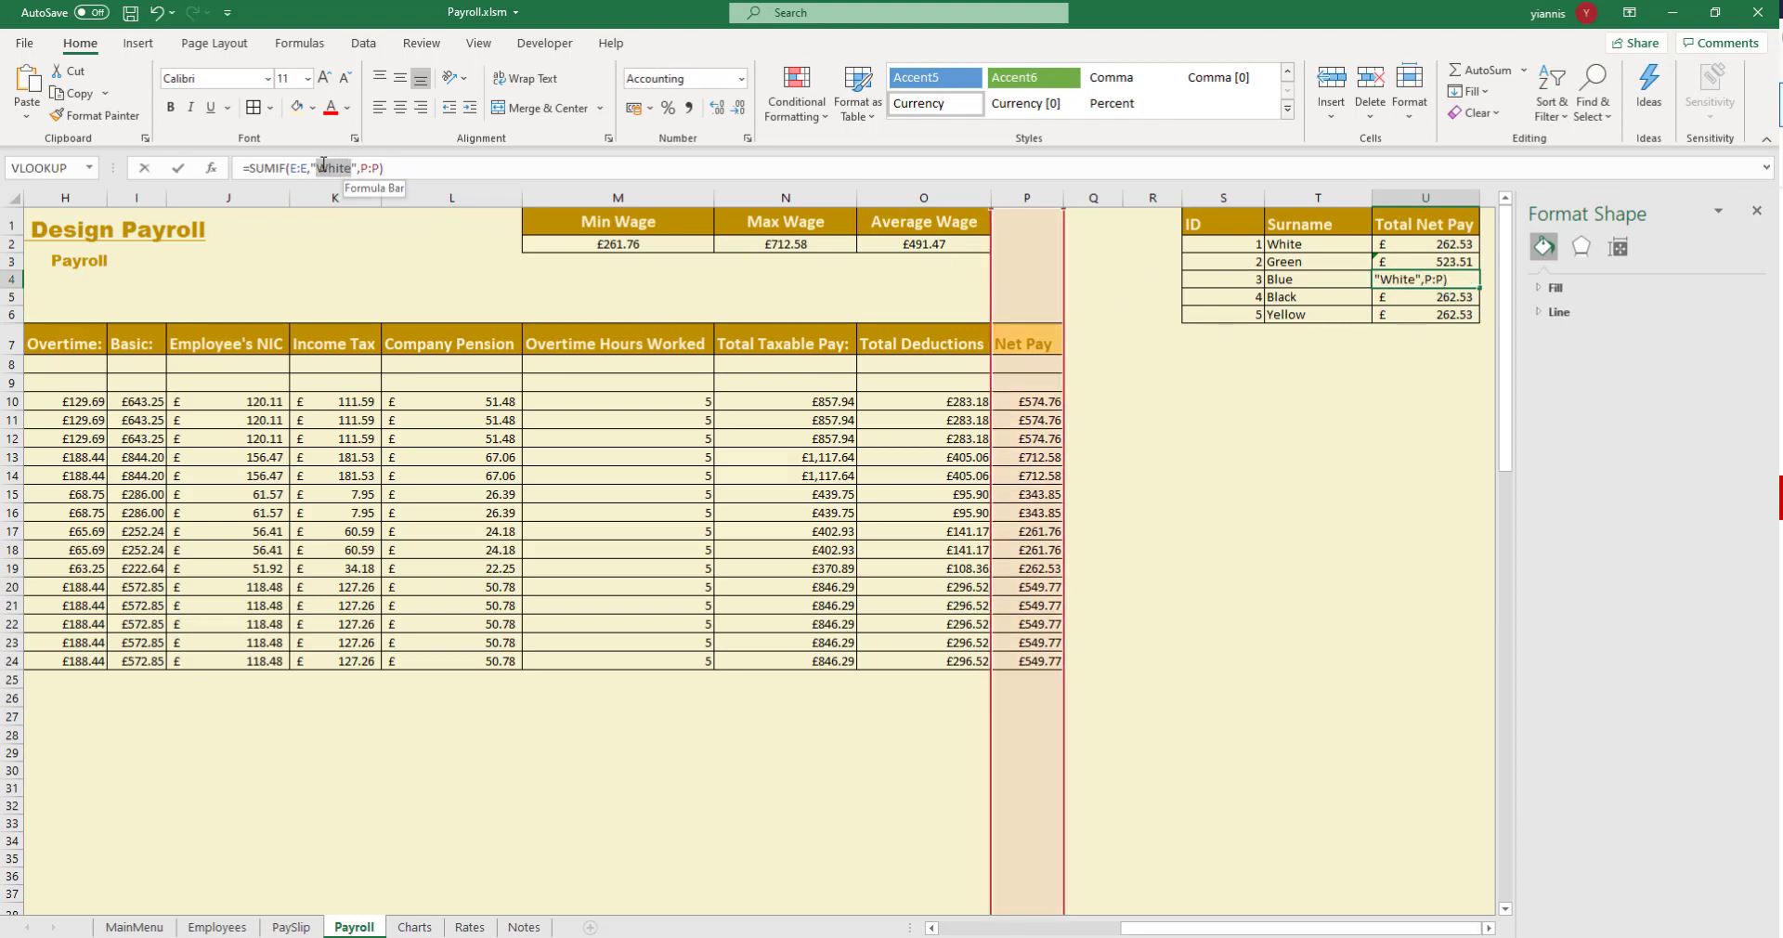
{"action": "type", "text": "Bl"}
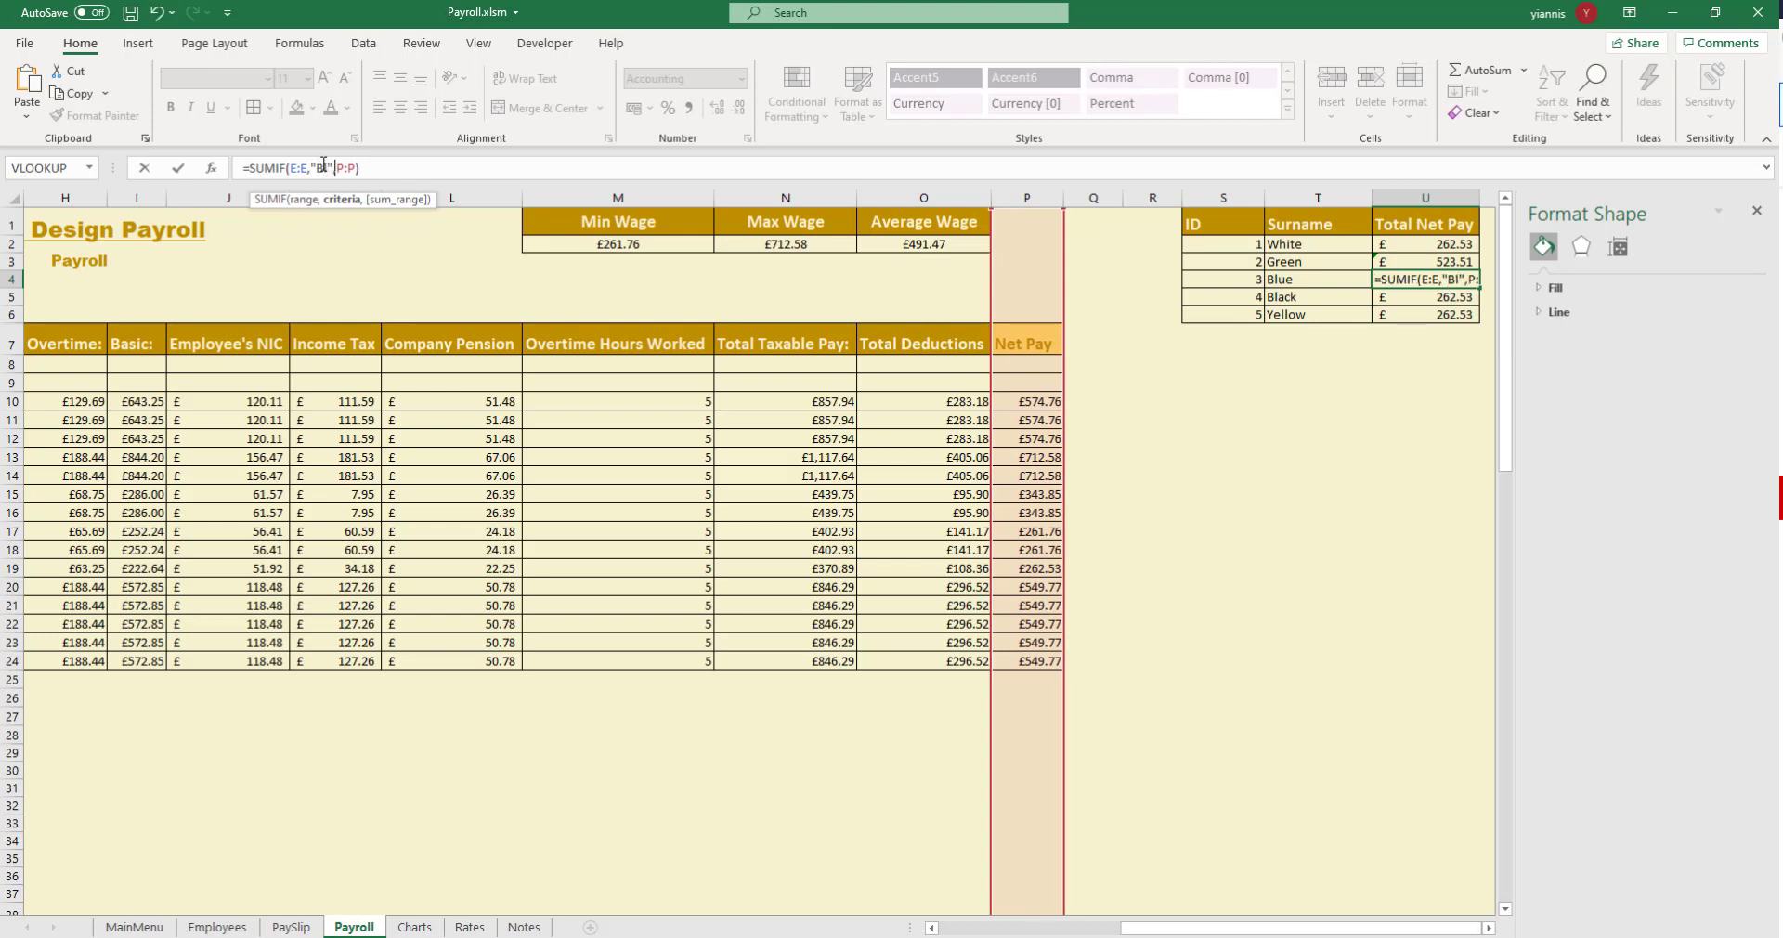
{"action": "type", "text": "ue"}
{"action": "key", "text": "Return"}
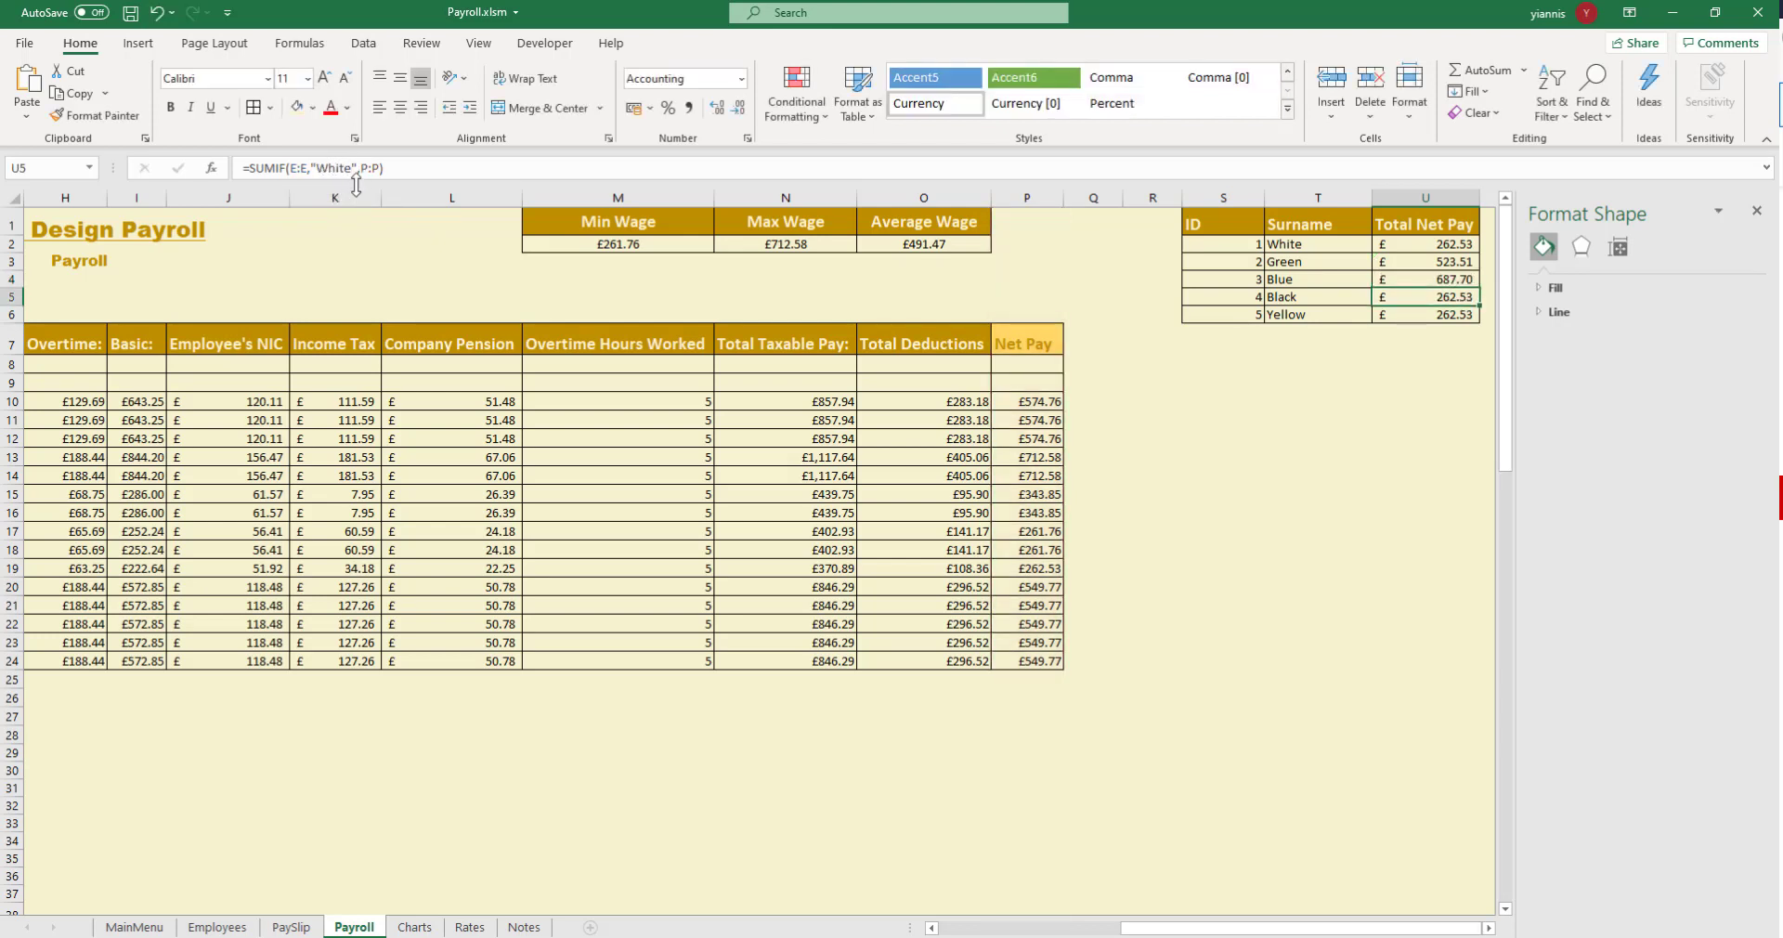
{"action": "left_click", "coordinate": [327, 168]}
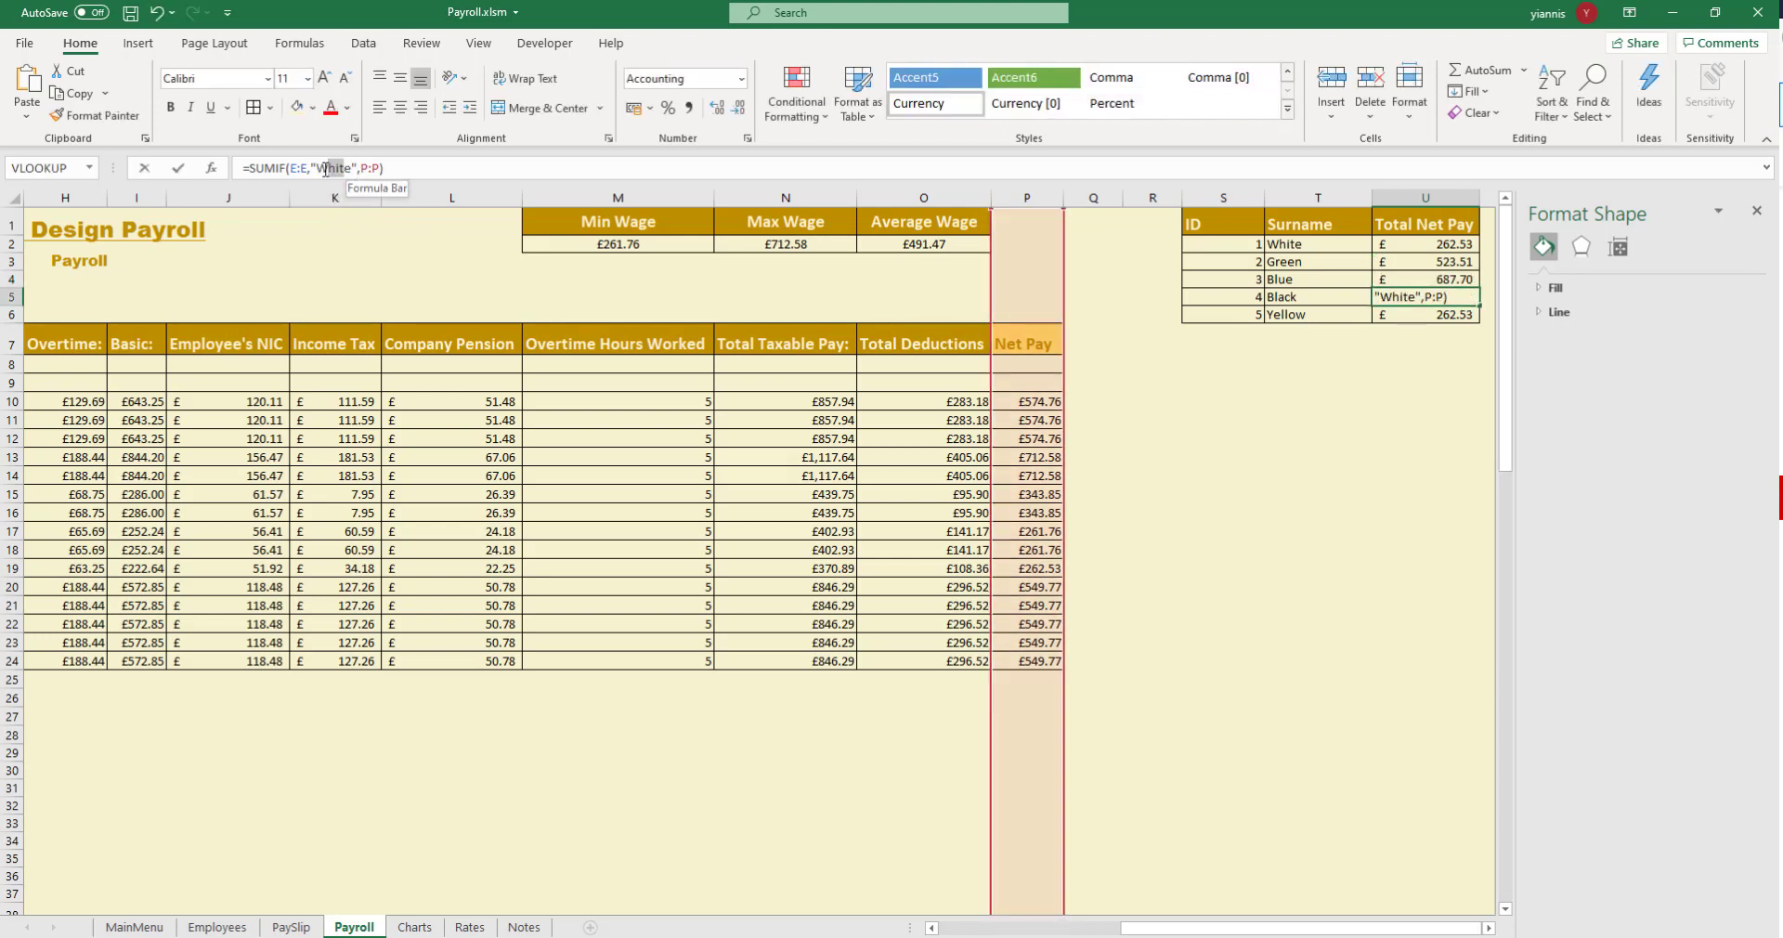
{"action": "key", "text": "BackSpace"}
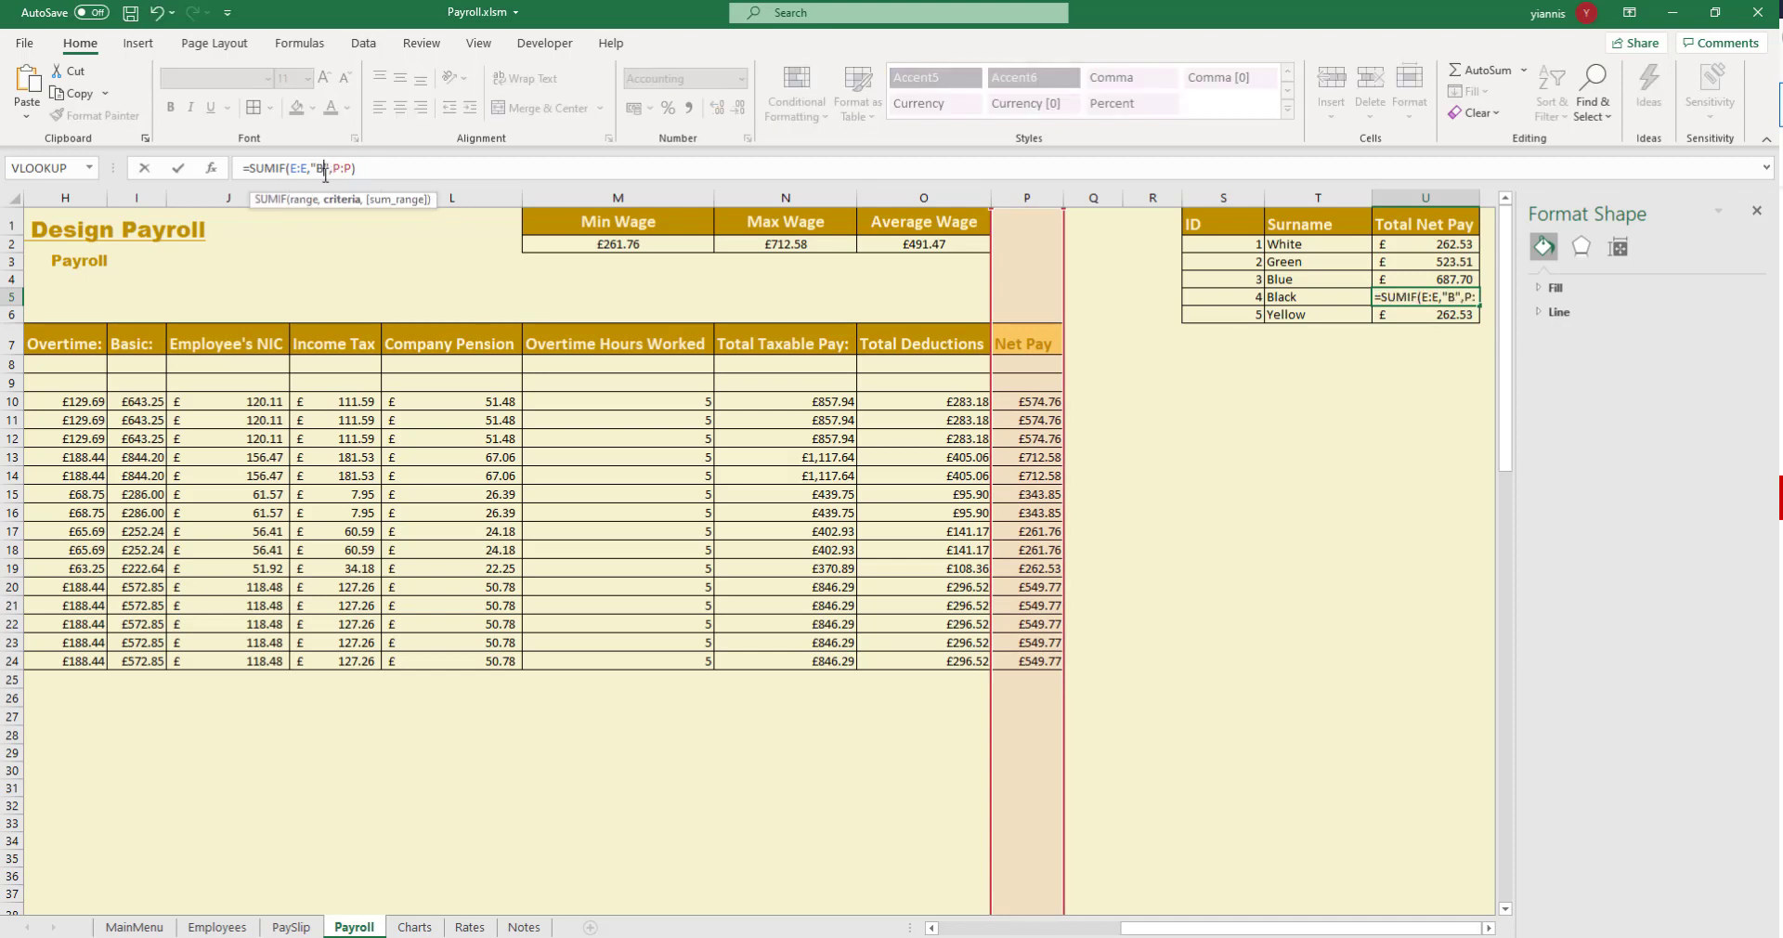
{"action": "type", "text": "Black"}
{"action": "key", "text": "Return"}
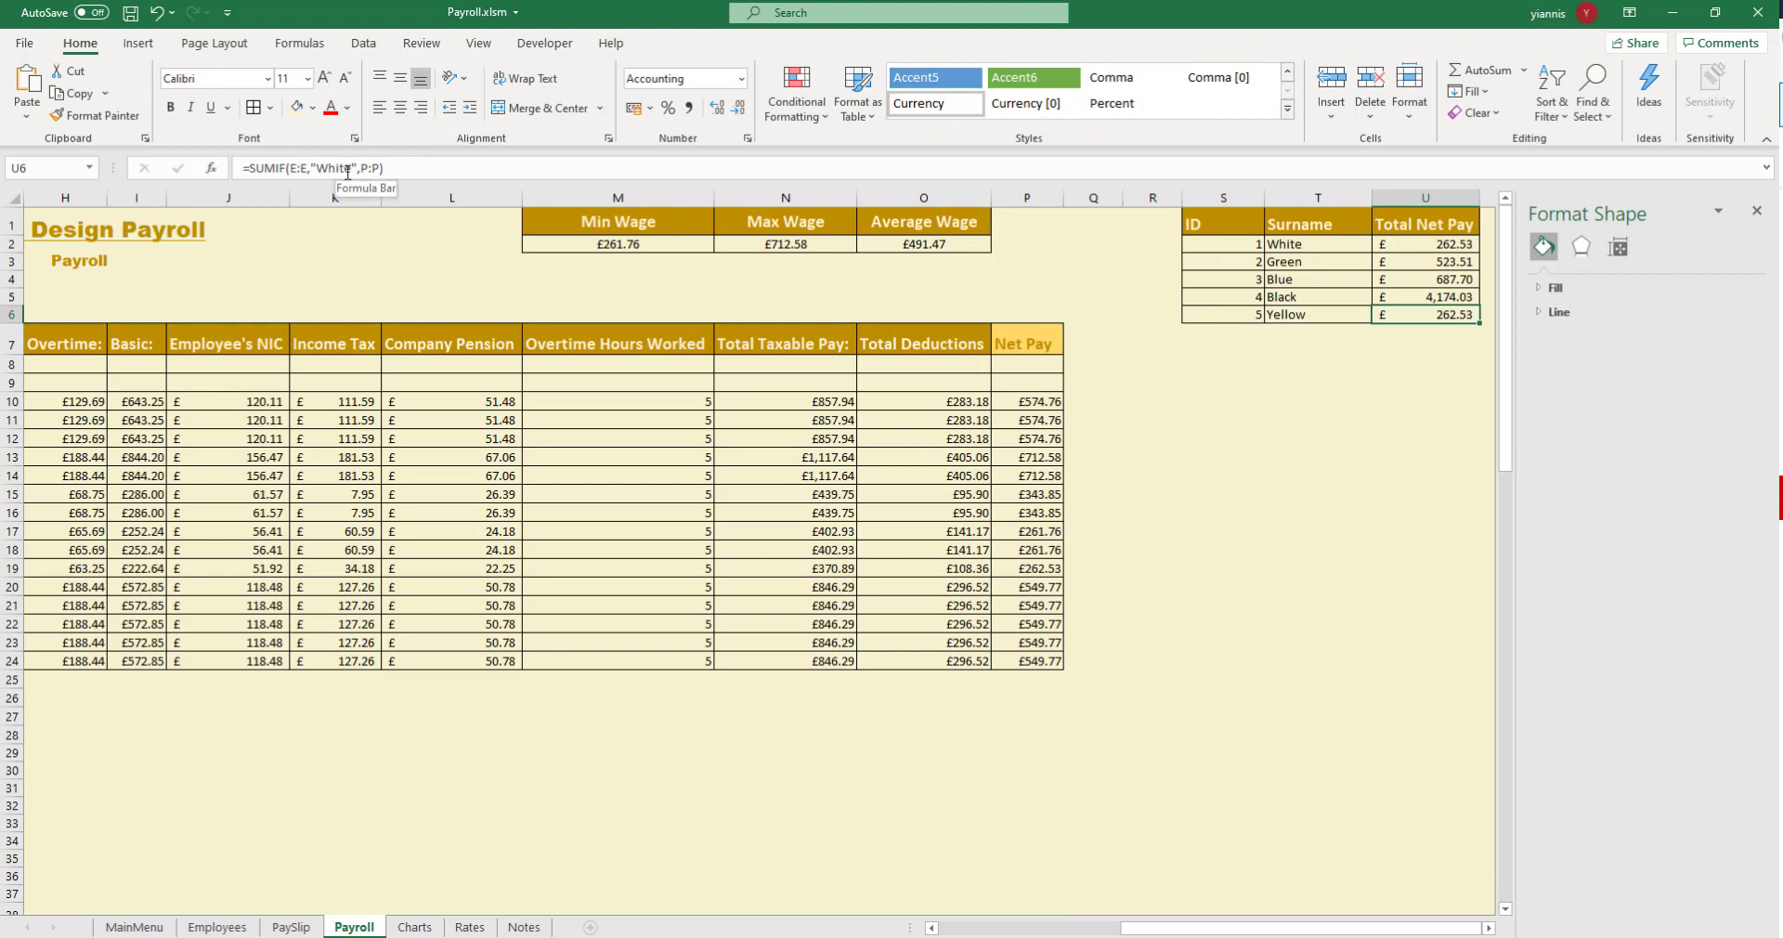
{"action": "left_click_drag", "start_coordinate": [351, 168], "coordinate": [322, 174]}
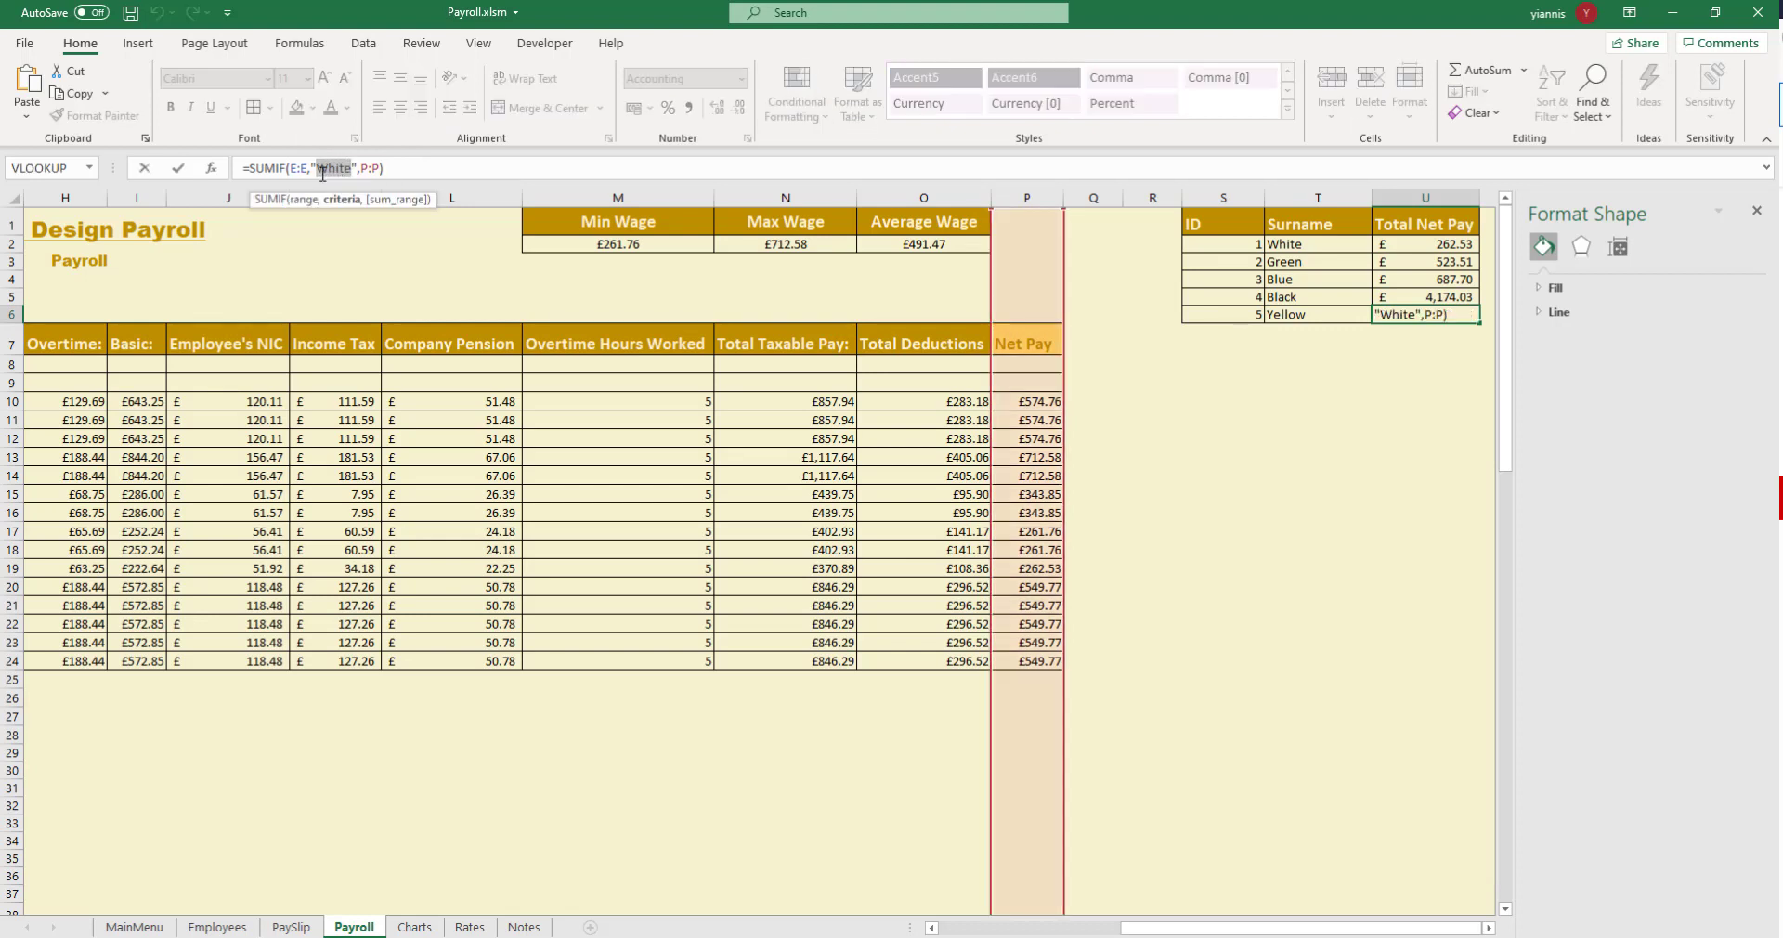
{"action": "type", "text": "Yellow"}
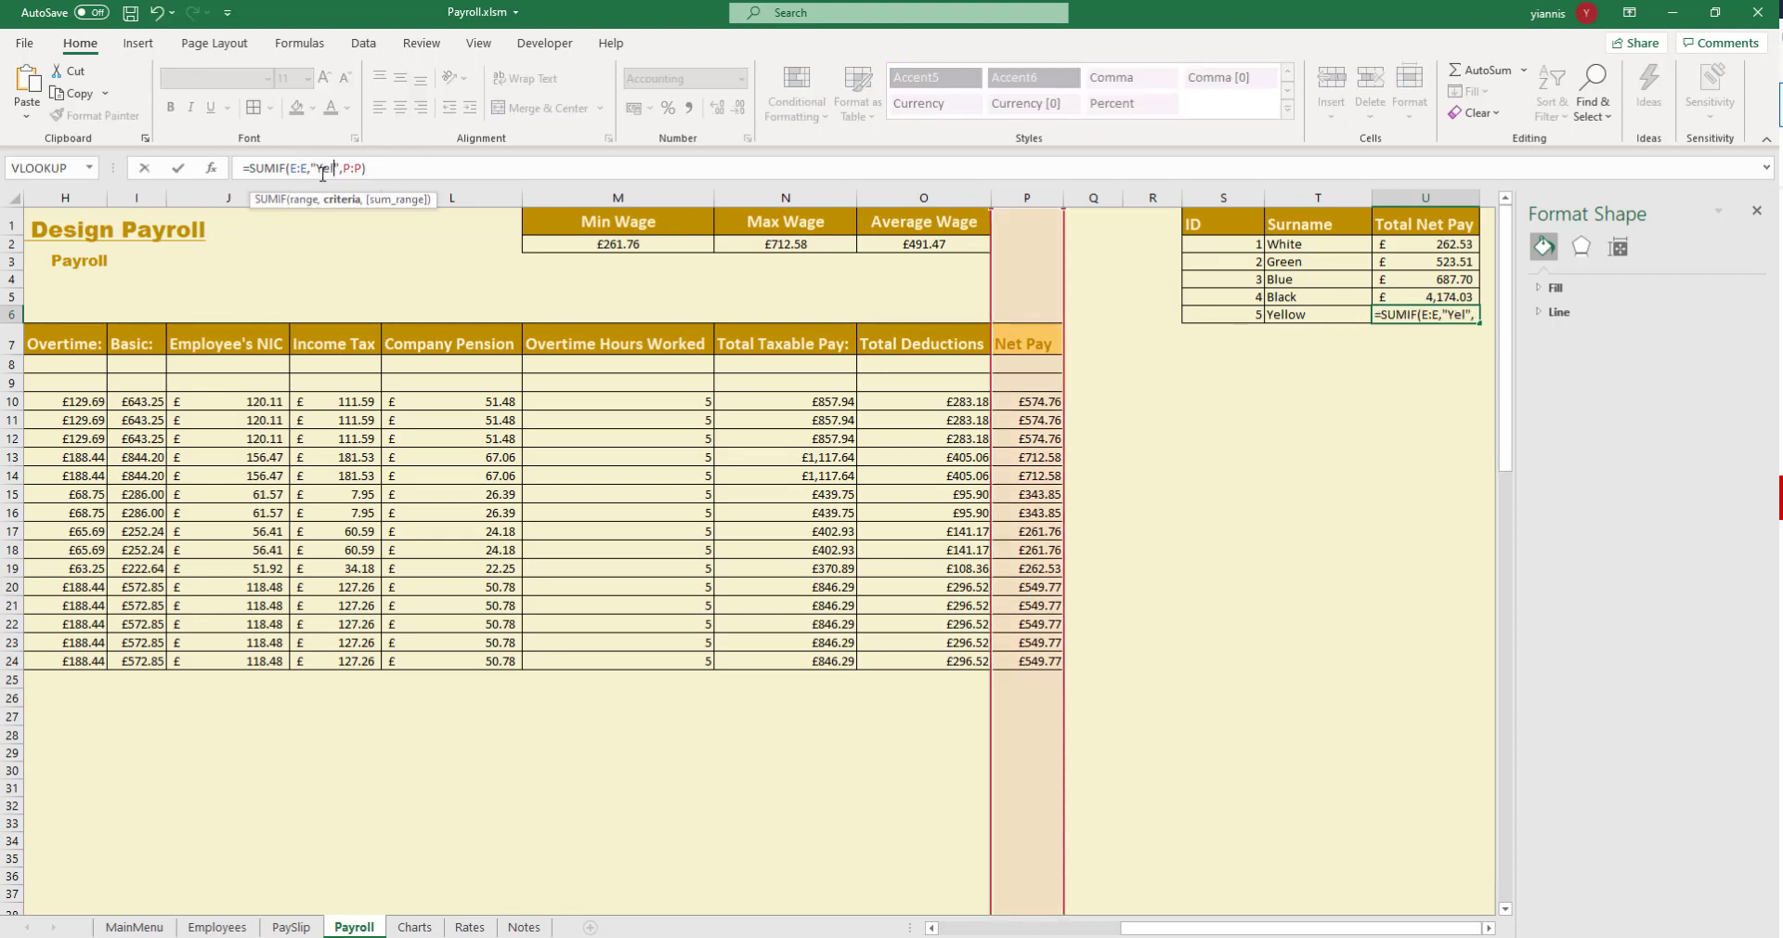
{"action": "key", "text": "Return"}
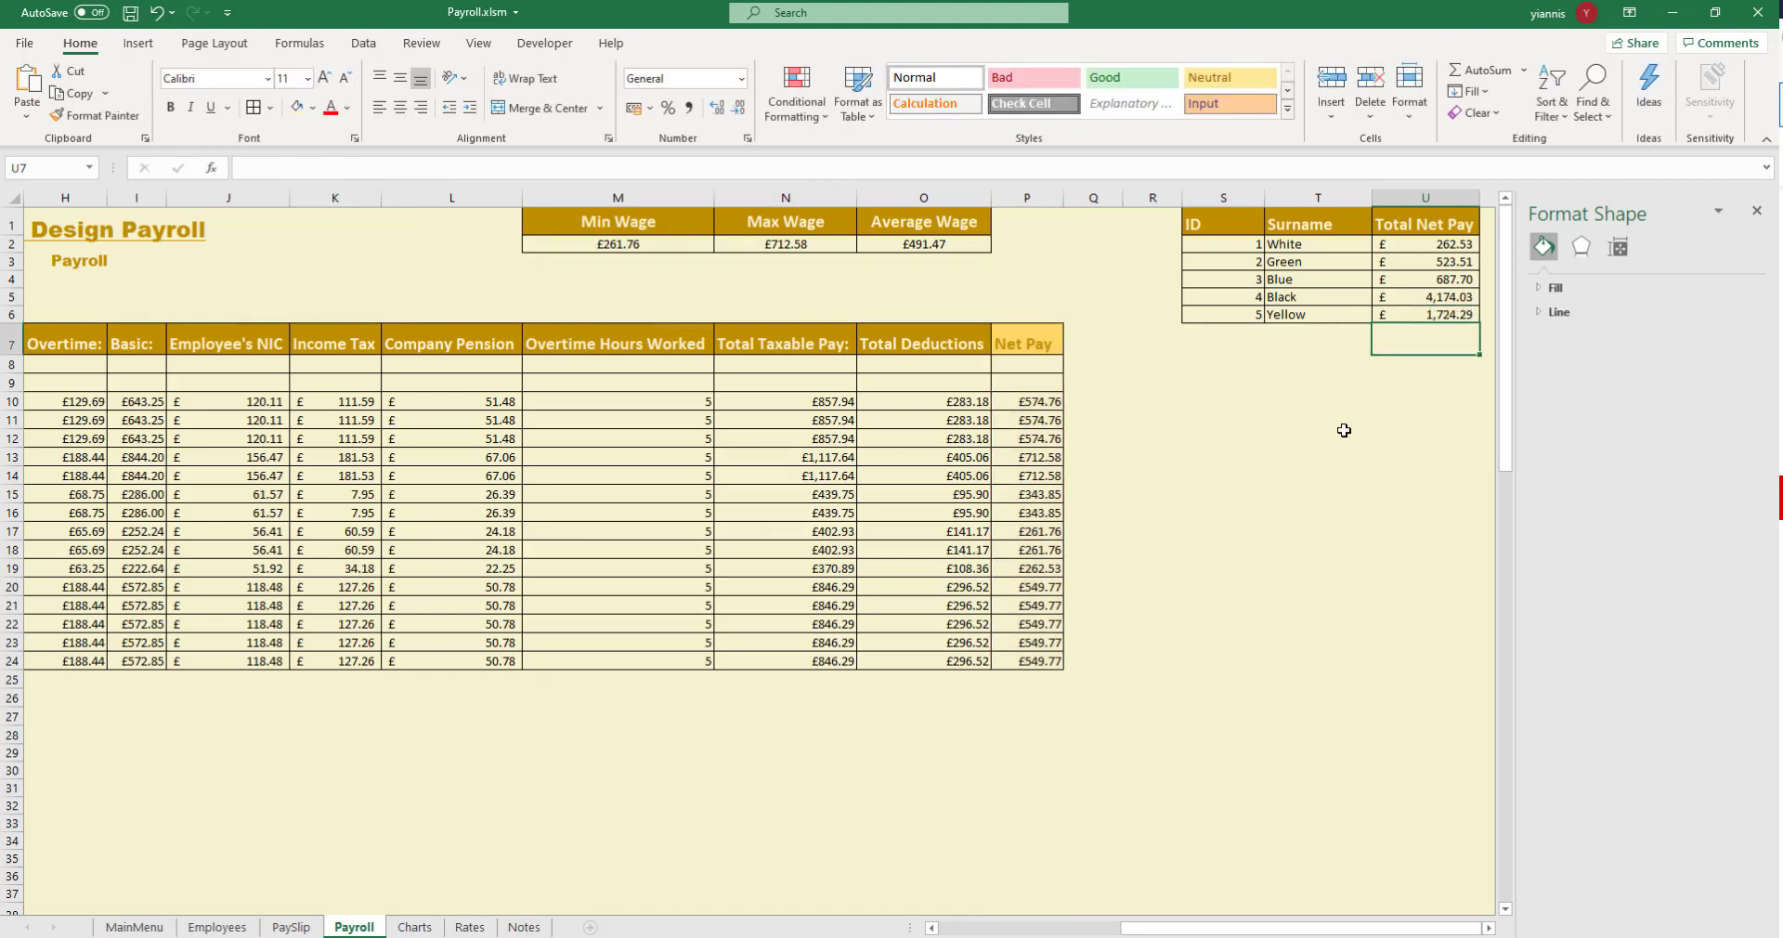
{"action": "left_click", "coordinate": [1323, 398]}
{"action": "left_click", "coordinate": [1244, 419]}
{"action": "left_click_drag", "start_coordinate": [1006, 695], "coordinate": [1100, 383]}
{"action": "left_click", "coordinate": [1214, 378]}
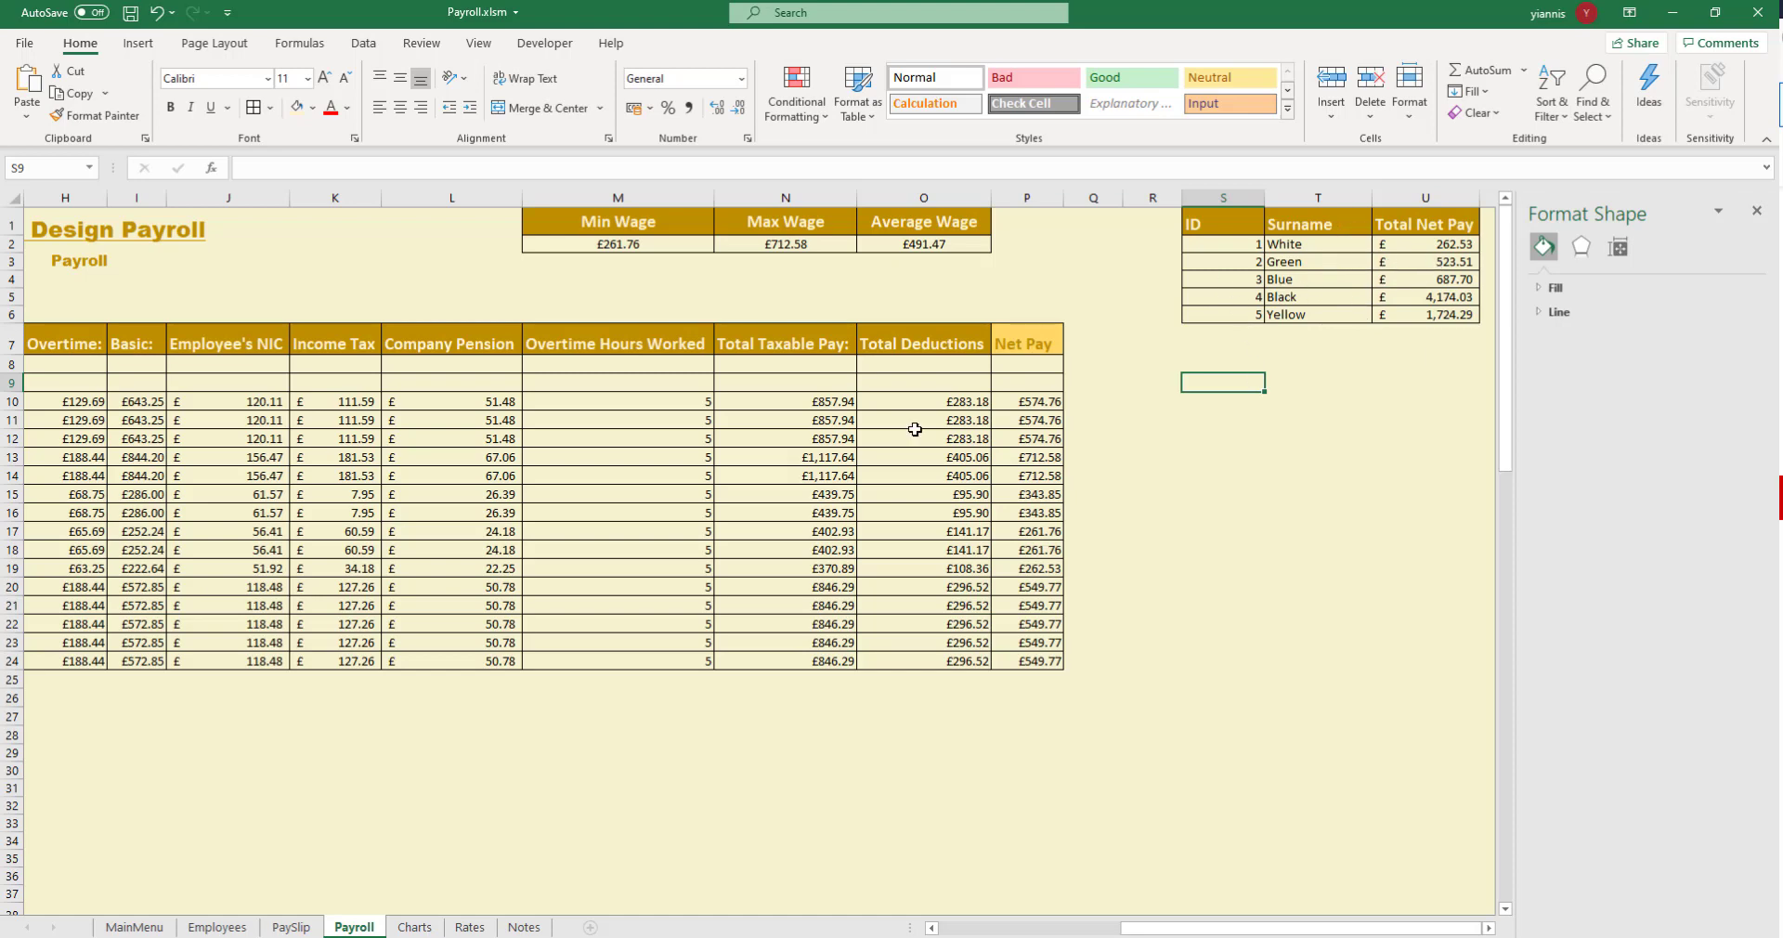
Insert an empty 3-D pie chart on the Charts sheet
{"action": "left_click", "coordinate": [401, 928]}
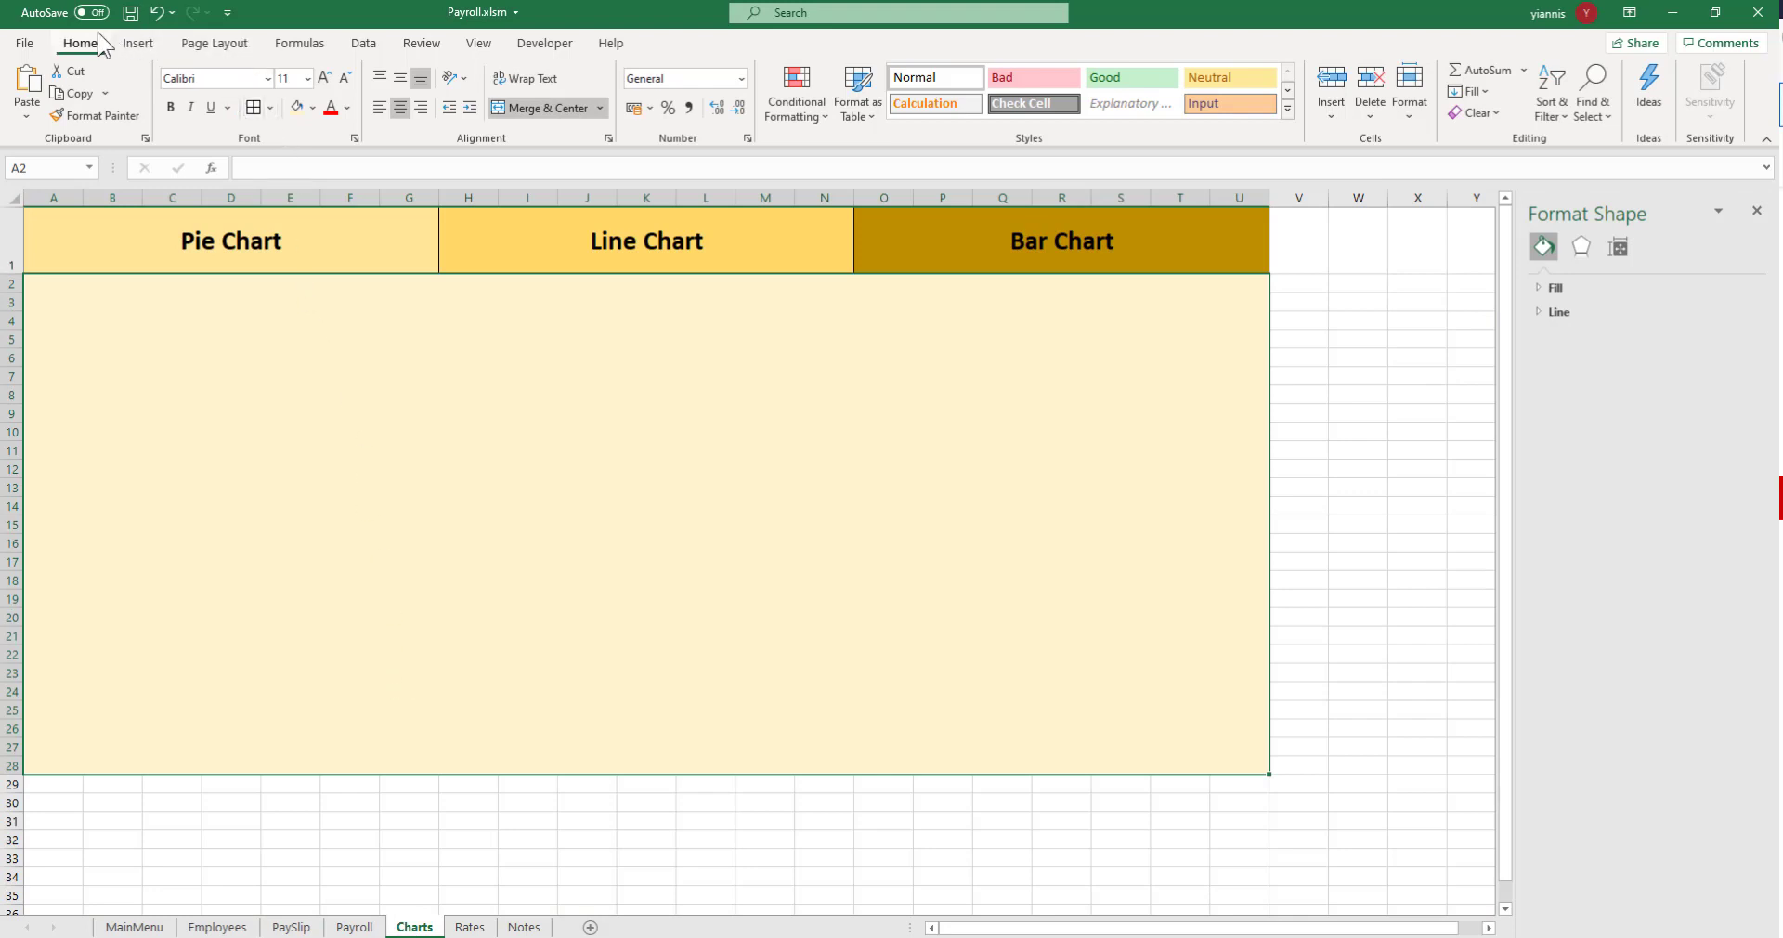
{"action": "left_click", "coordinate": [135, 44]}
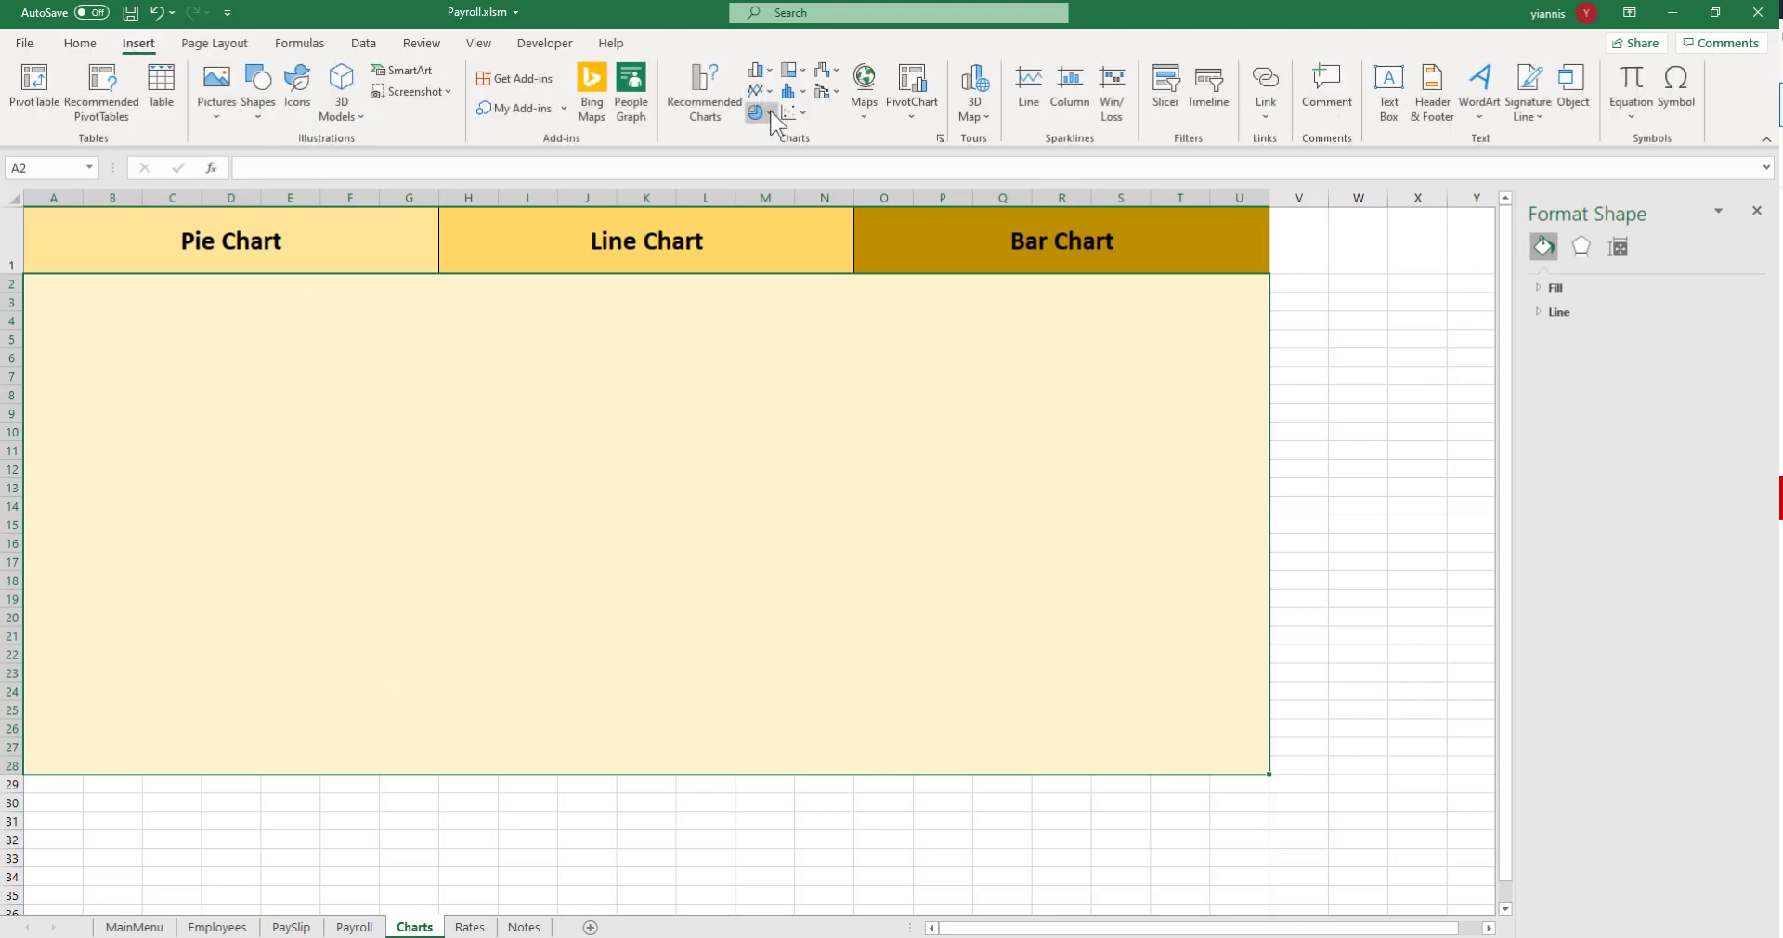
{"action": "left_click", "coordinate": [769, 113]}
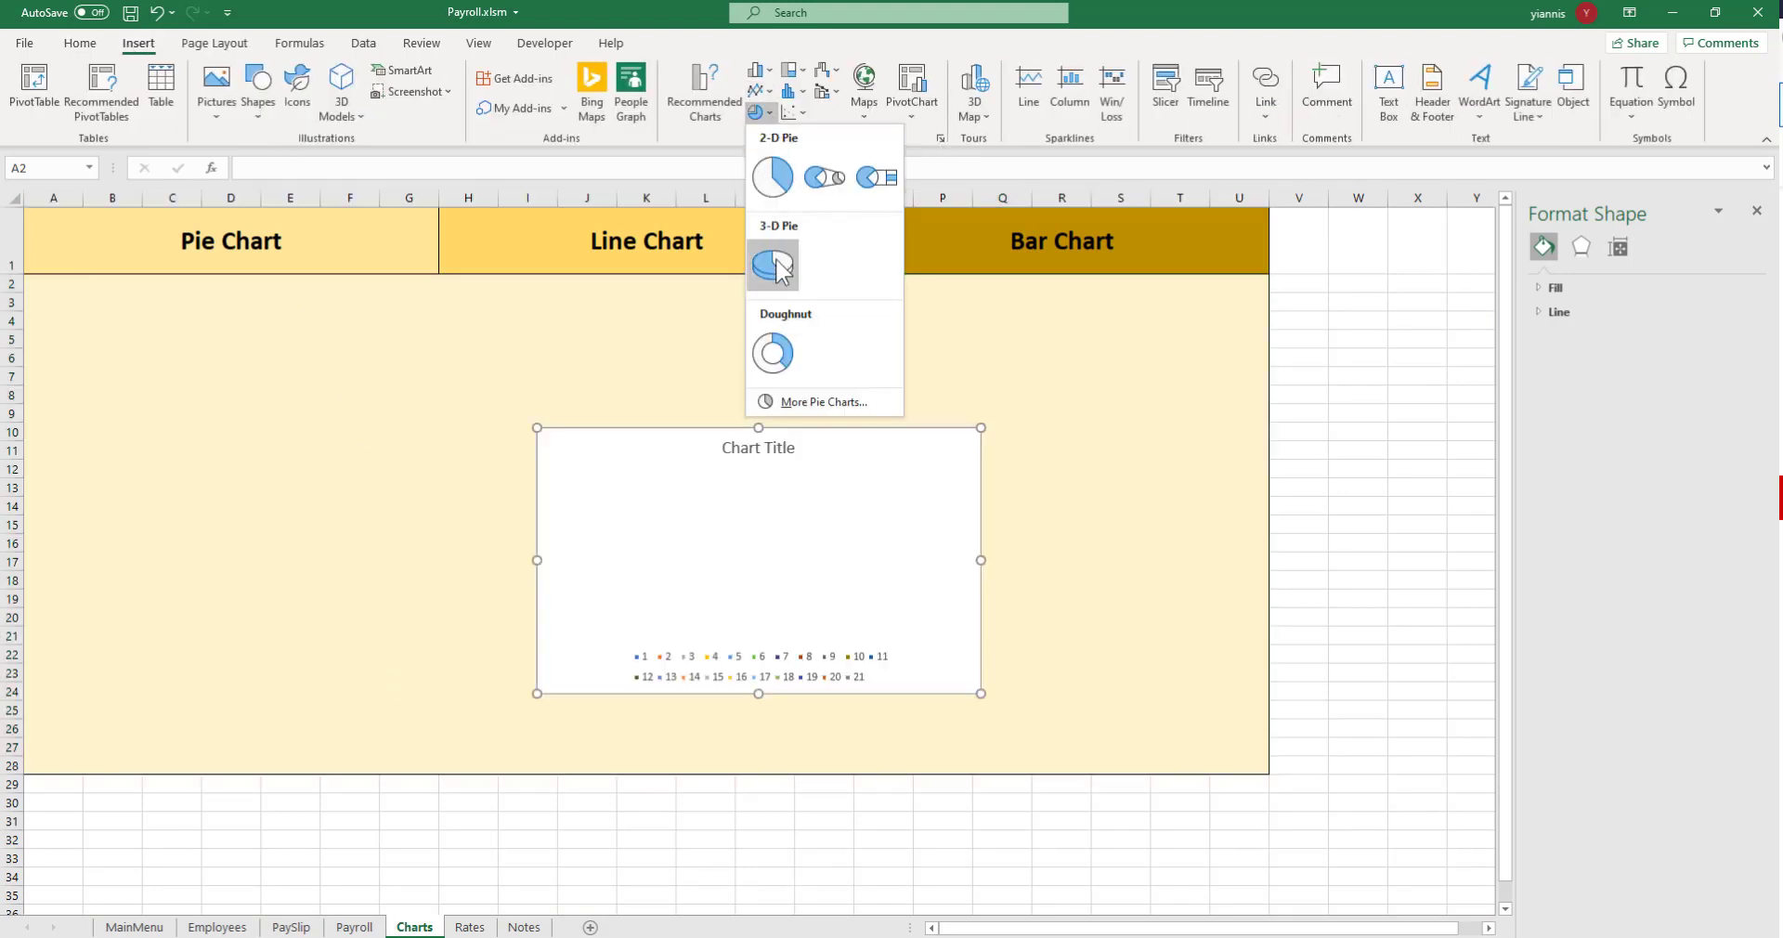
{"action": "left_click", "coordinate": [776, 260]}
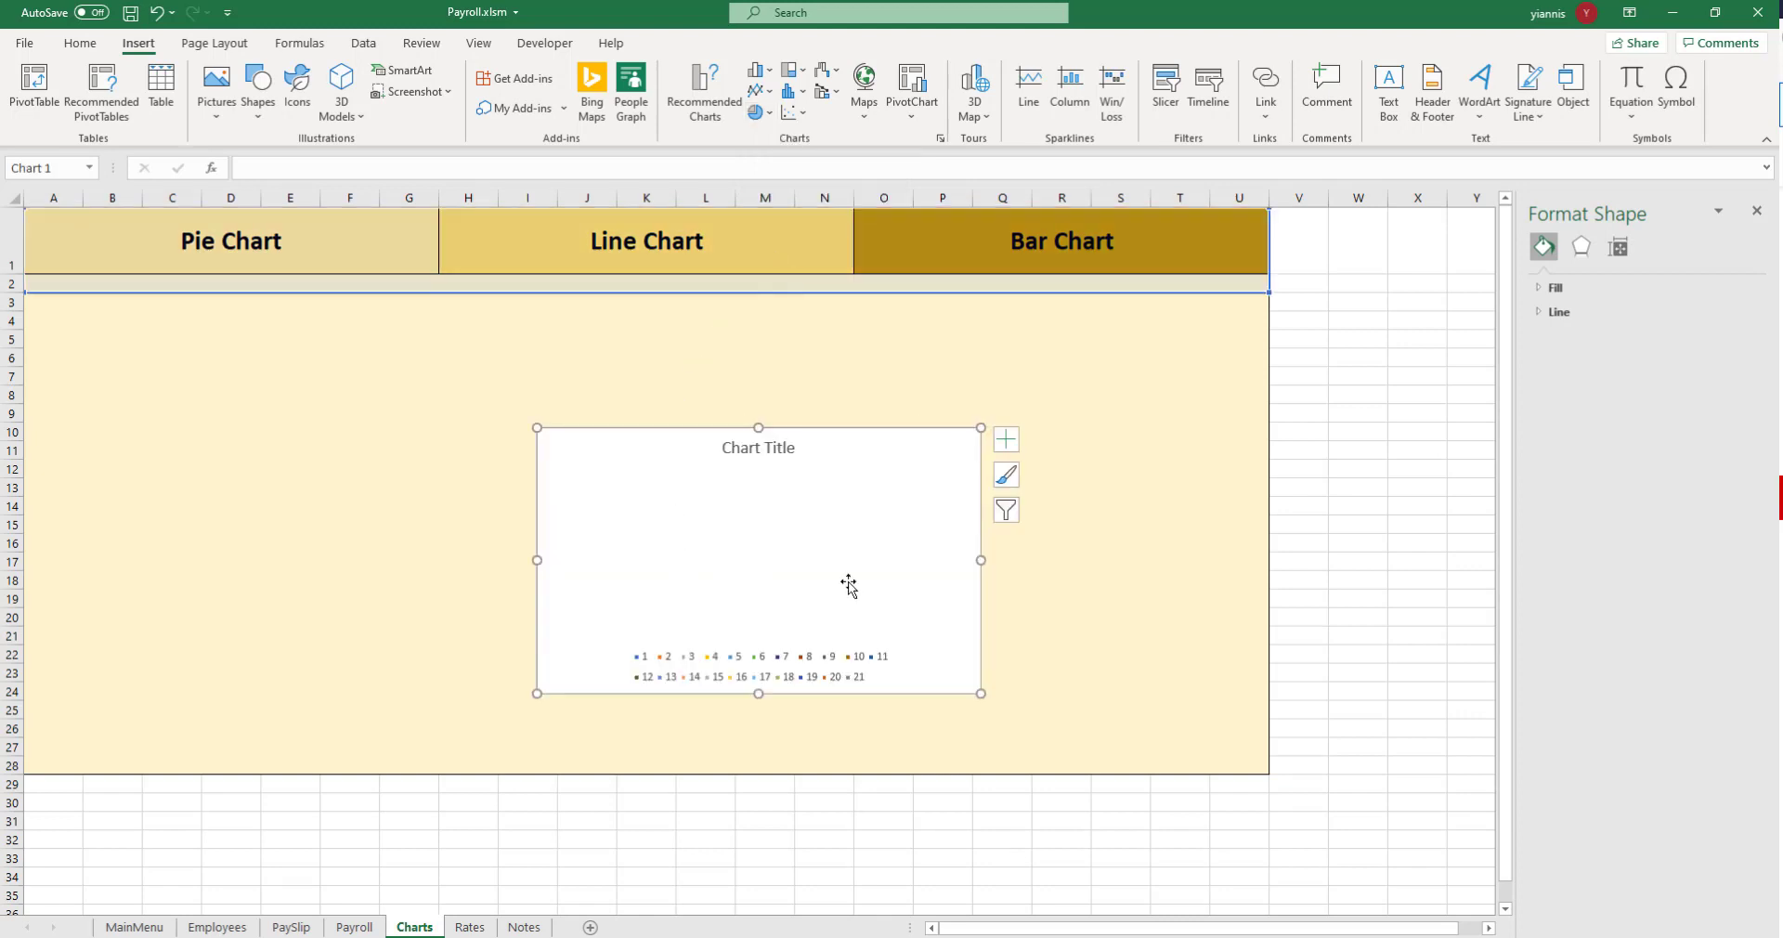
Set the empty pie chart's data range to the Surname and Total Net Pay columns, T1:U6, on the Payroll sheet
{"action": "right_click", "coordinate": [871, 540]}
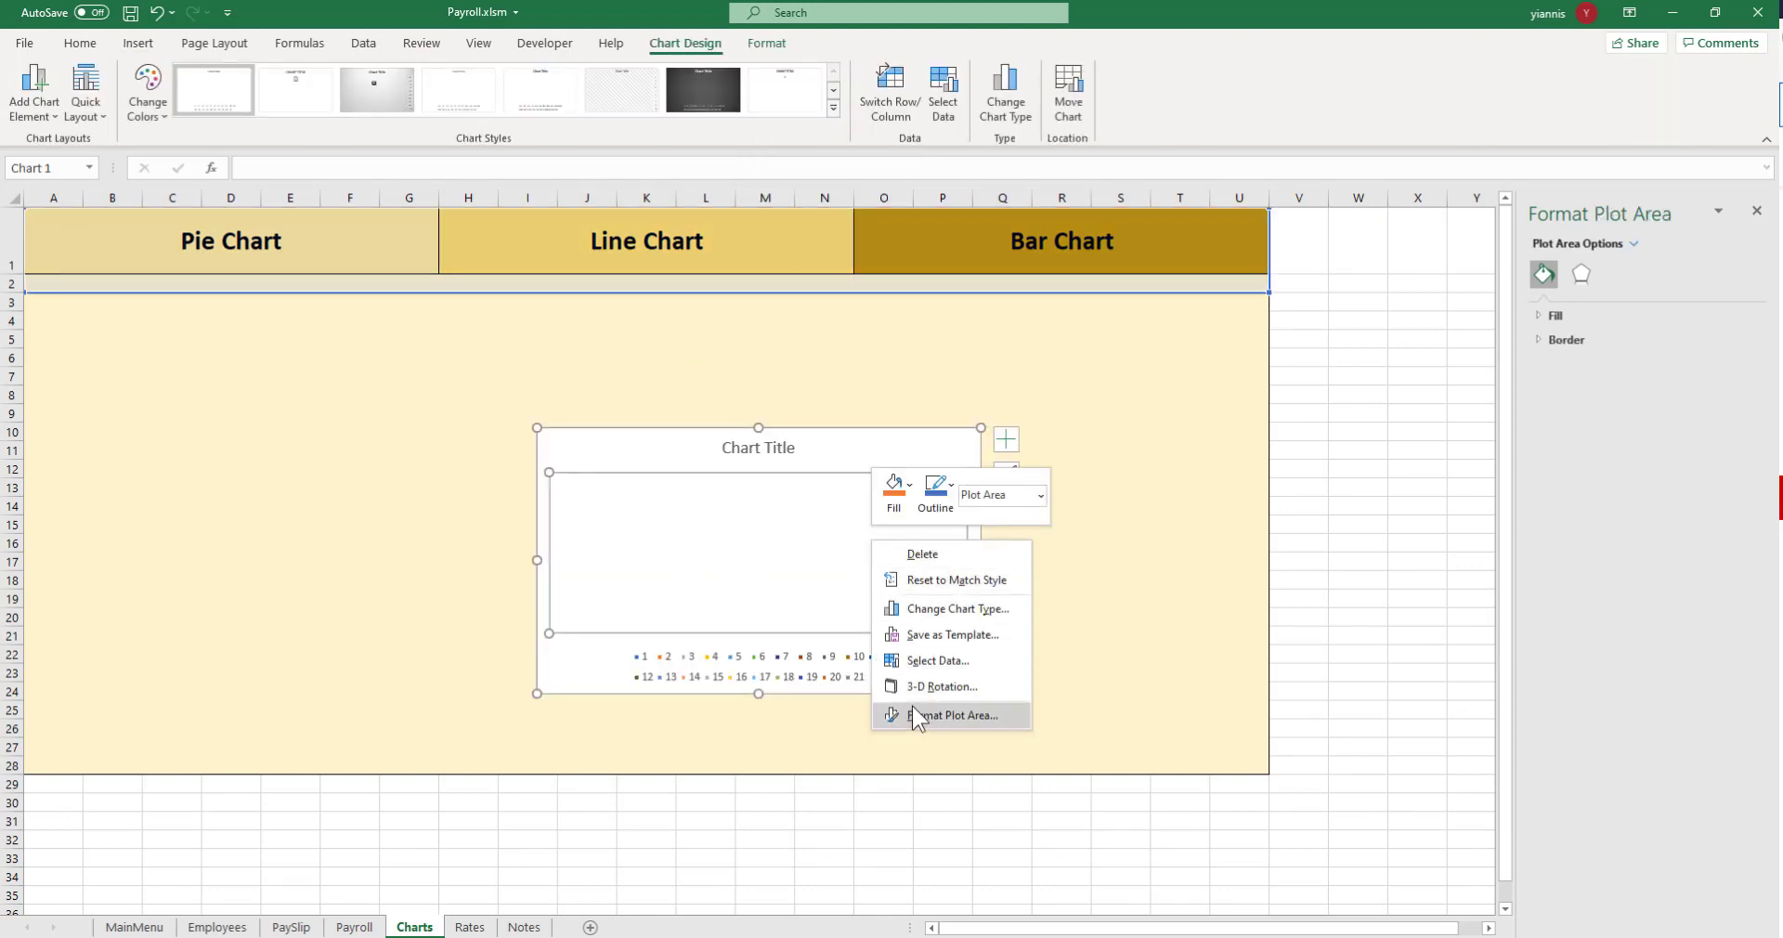
{"action": "left_click", "coordinate": [916, 658]}
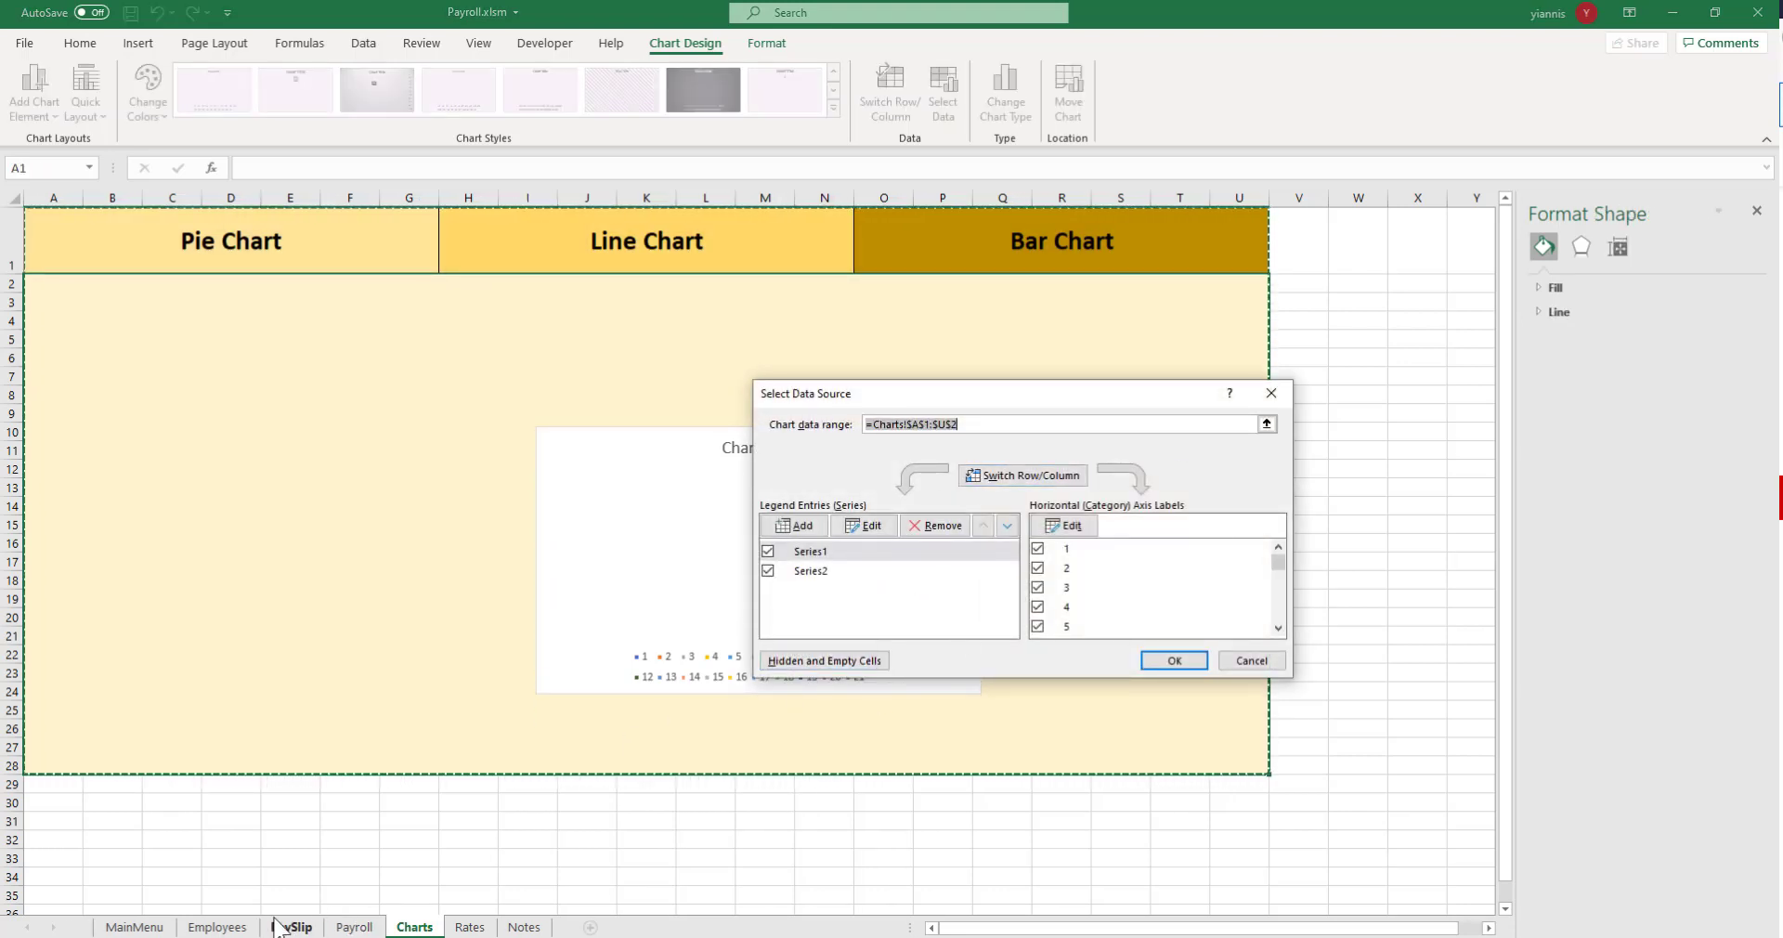
{"action": "left_click", "coordinate": [354, 926]}
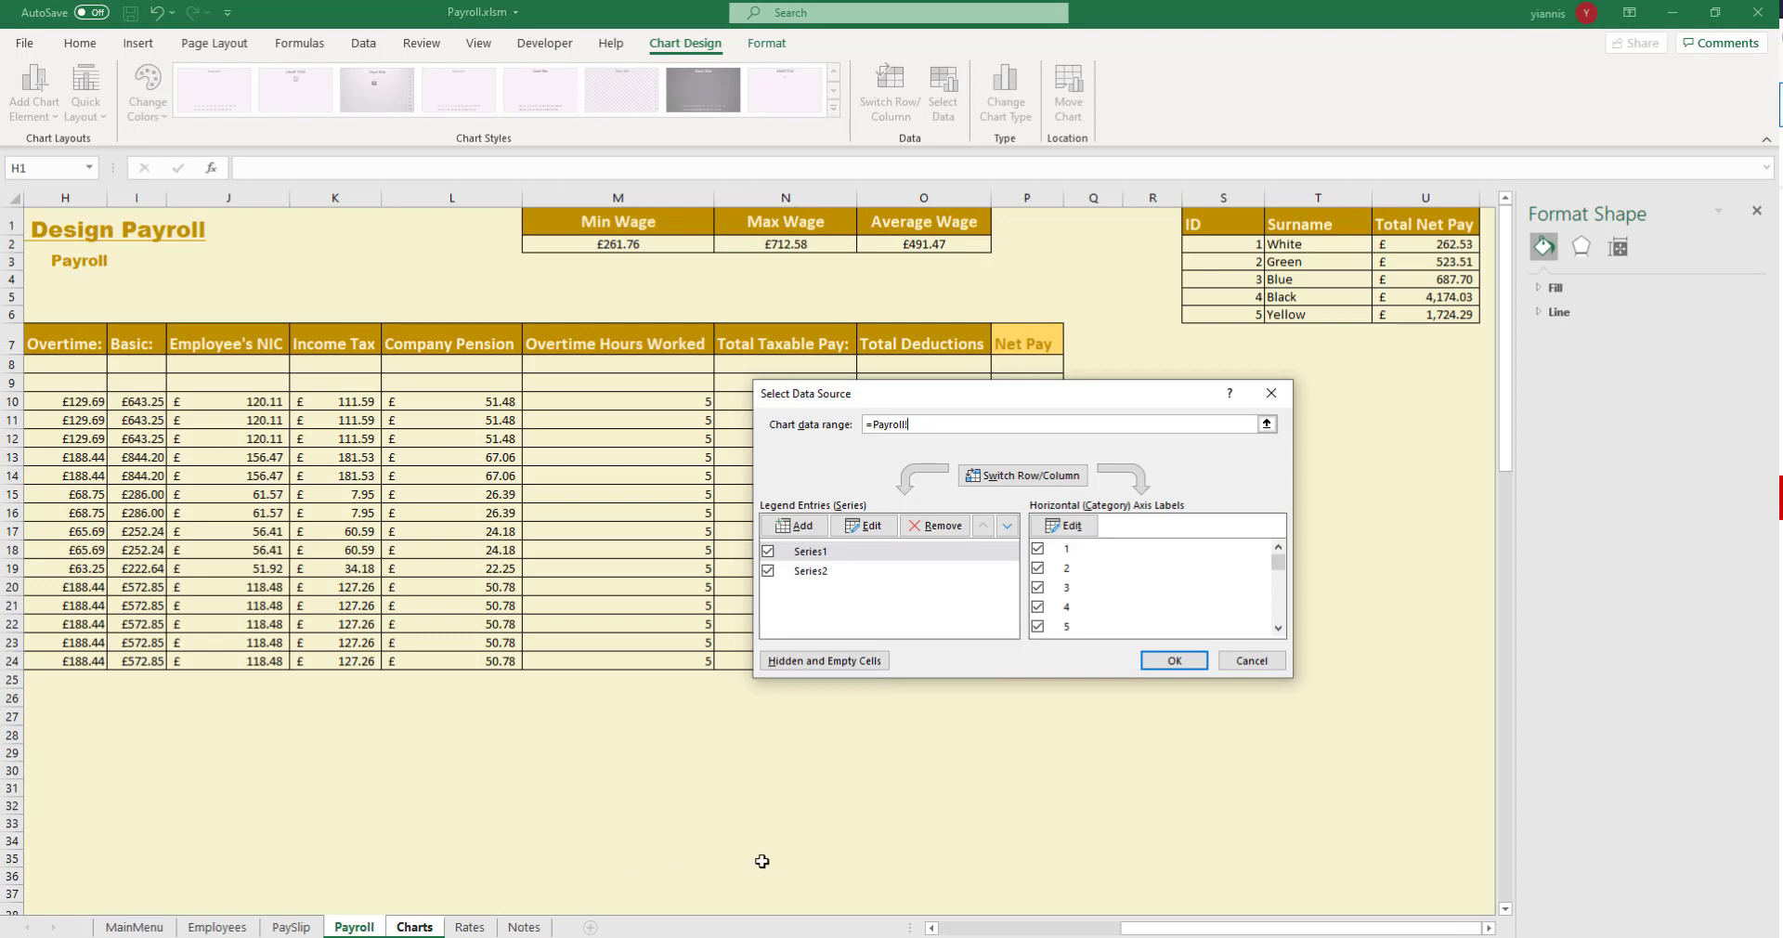
{"action": "left_click_drag", "start_coordinate": [1303, 232], "coordinate": [1445, 317]}
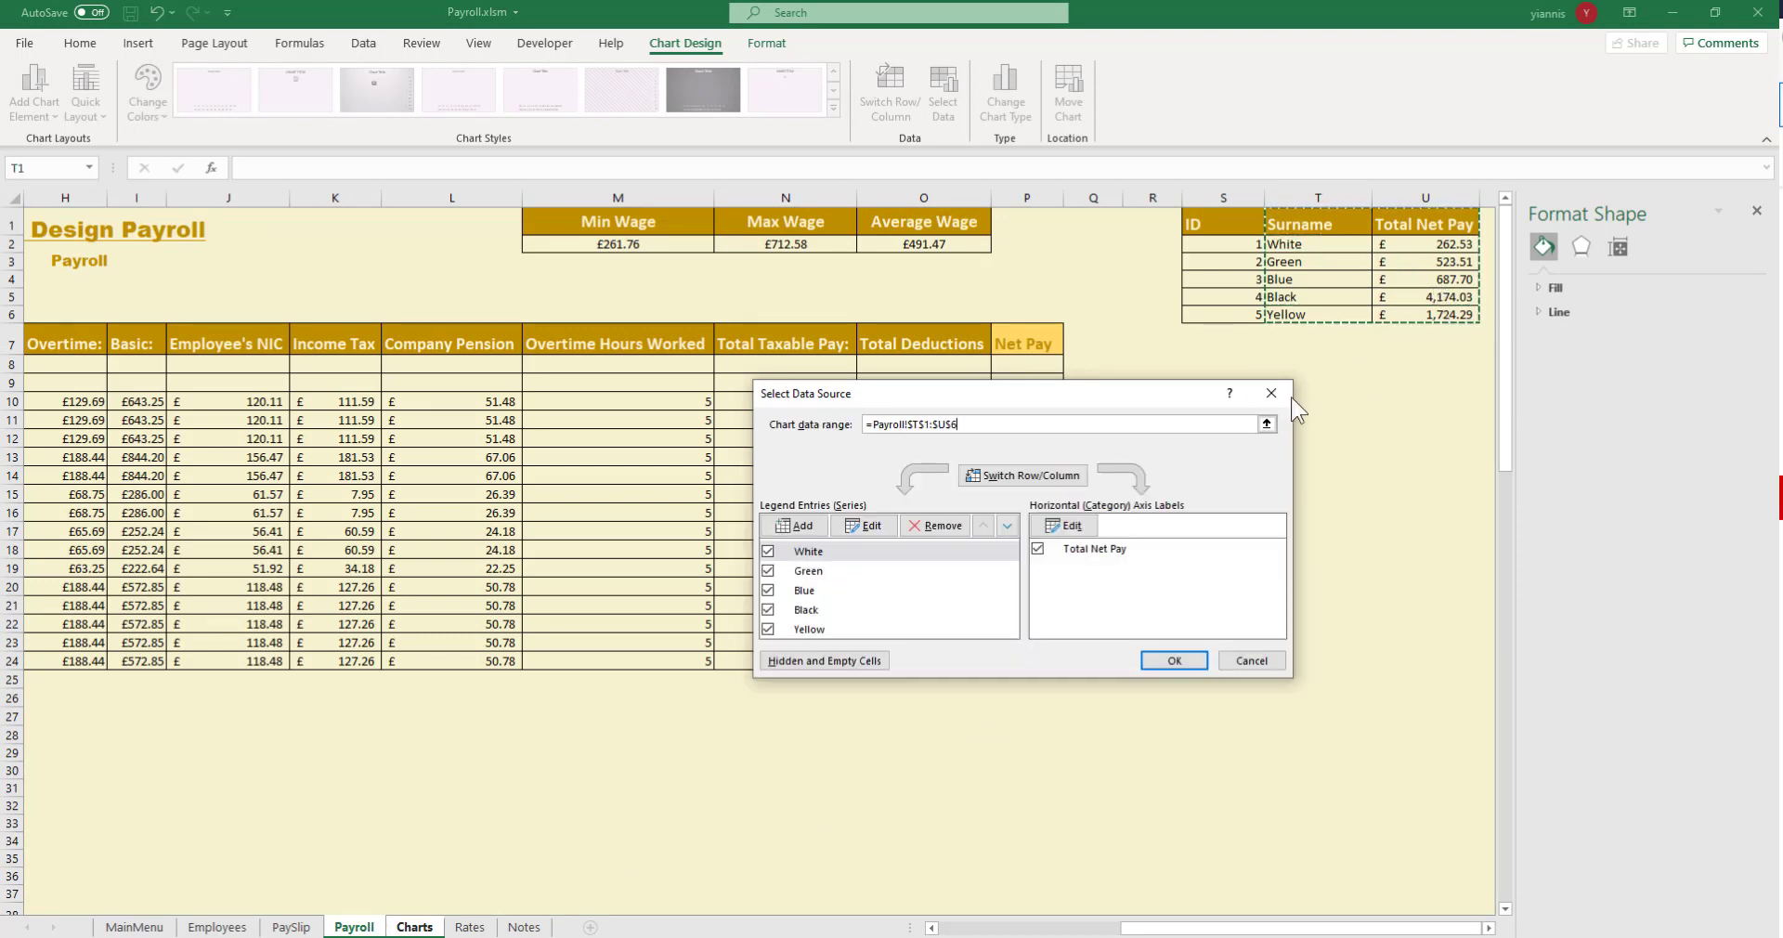
{"action": "left_click", "coordinate": [1174, 661]}
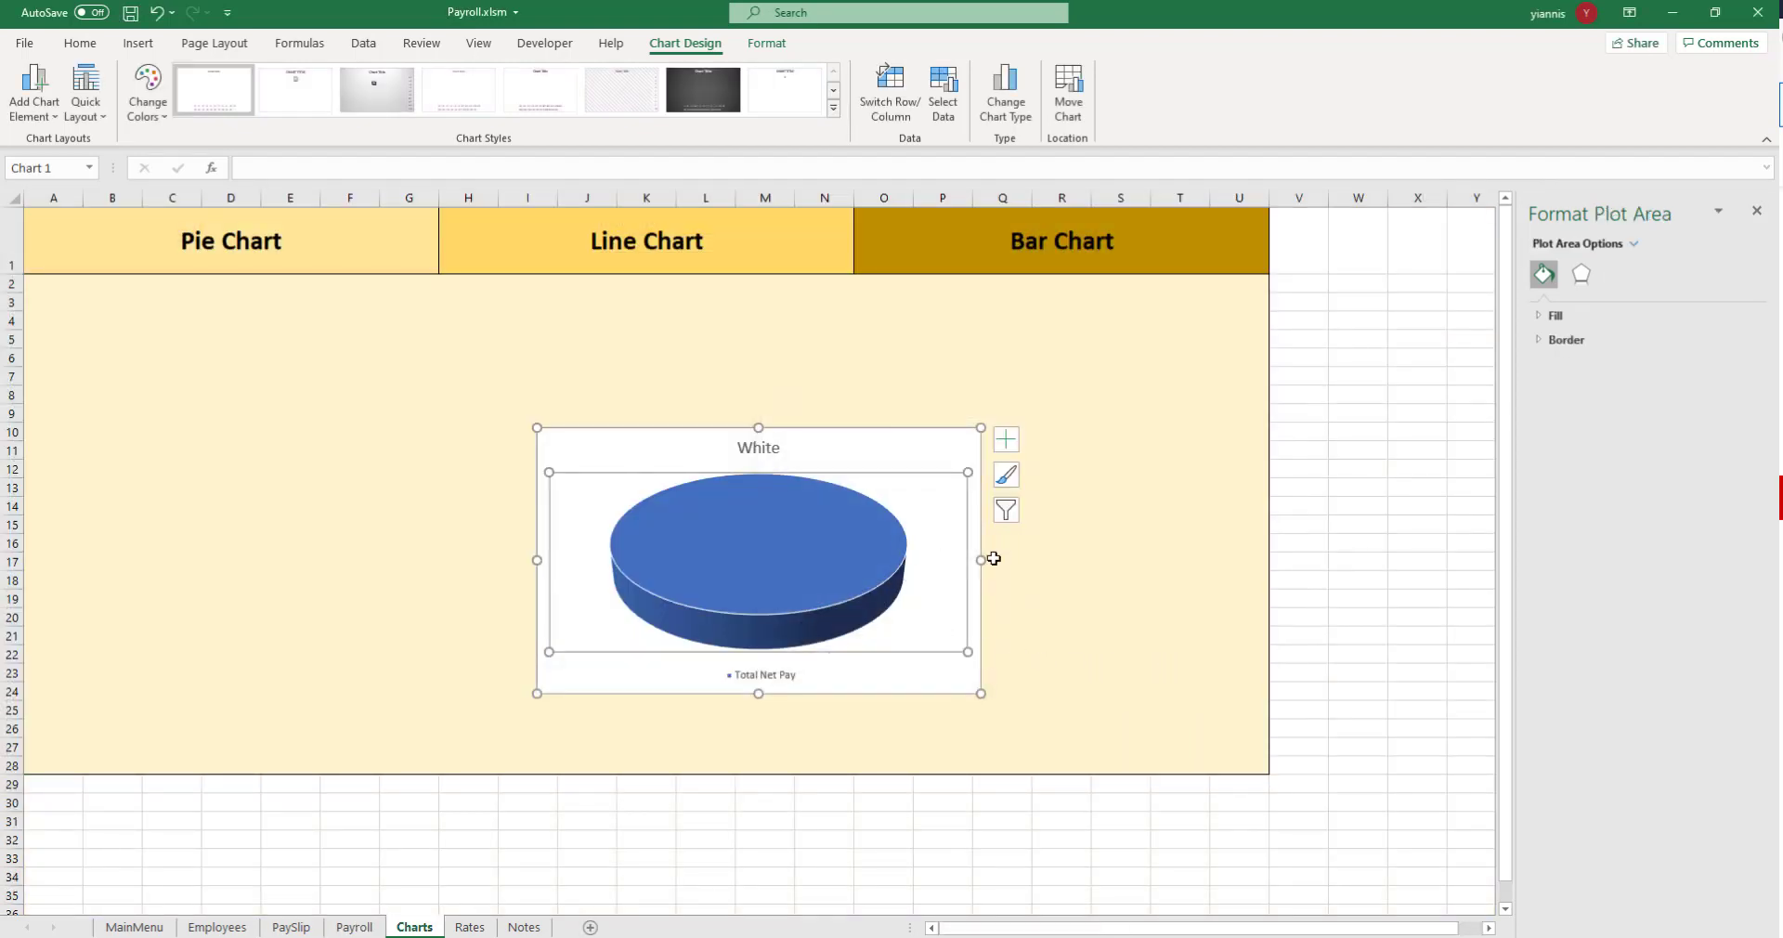
{"action": "left_click", "coordinate": [893, 451]}
{"action": "right_click", "coordinate": [894, 498]}
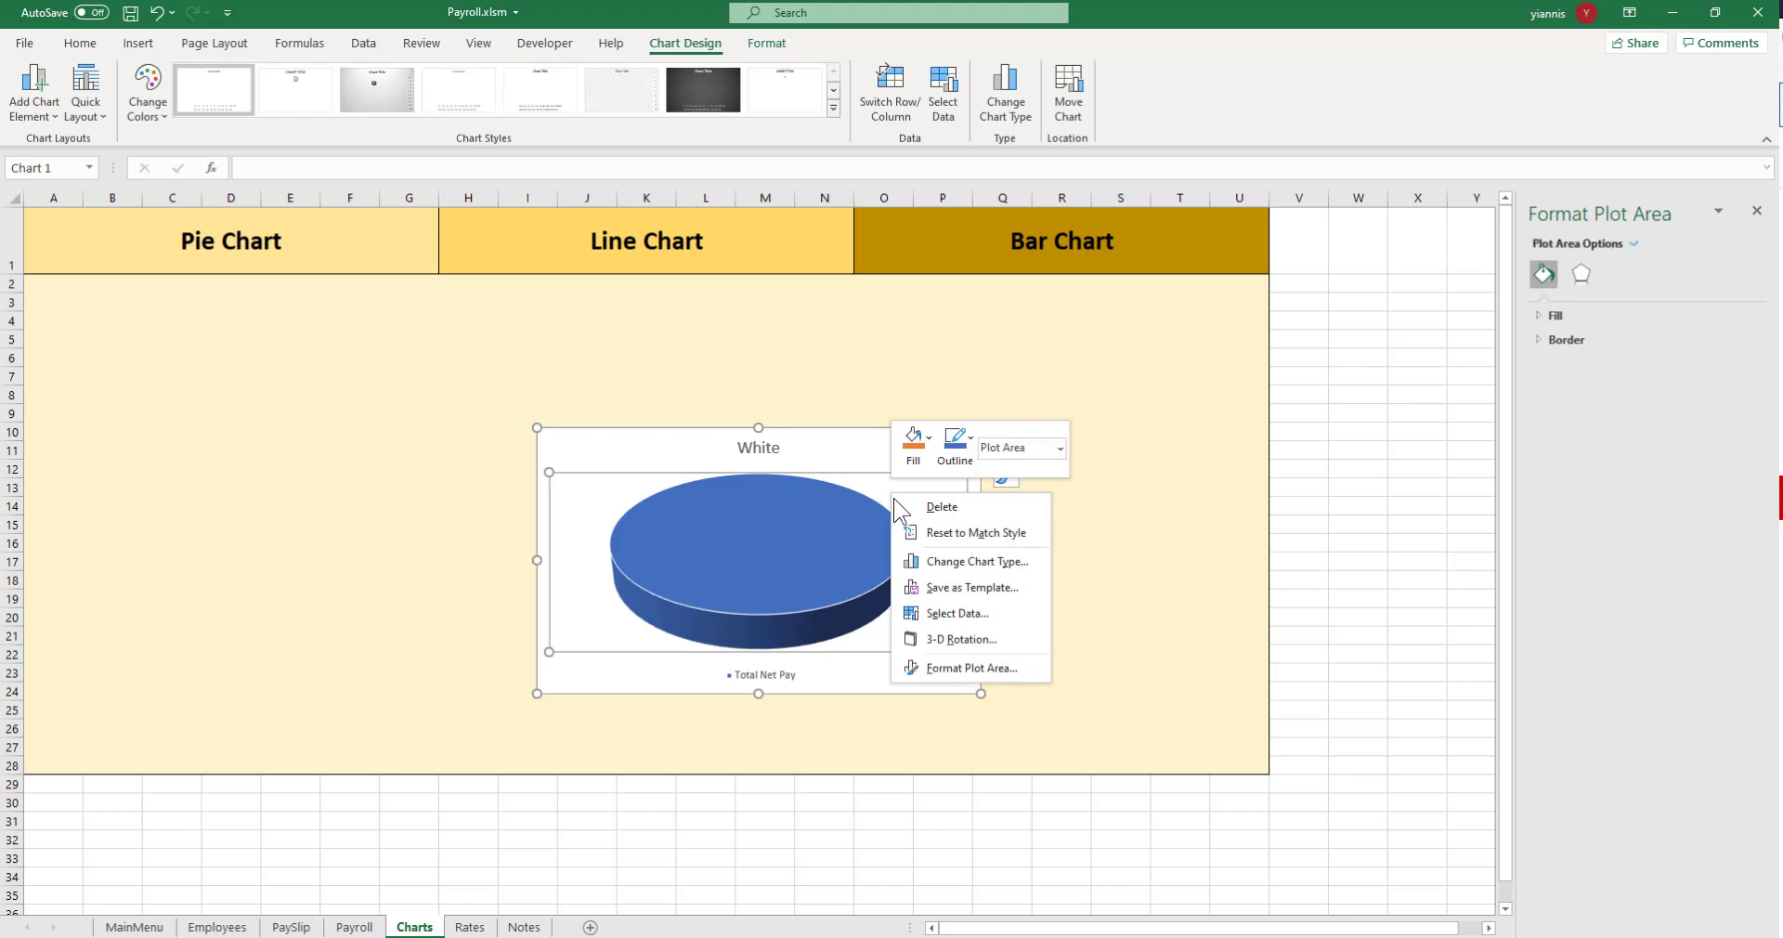
{"action": "key", "text": "Escape"}
{"action": "right_click", "coordinate": [923, 451]}
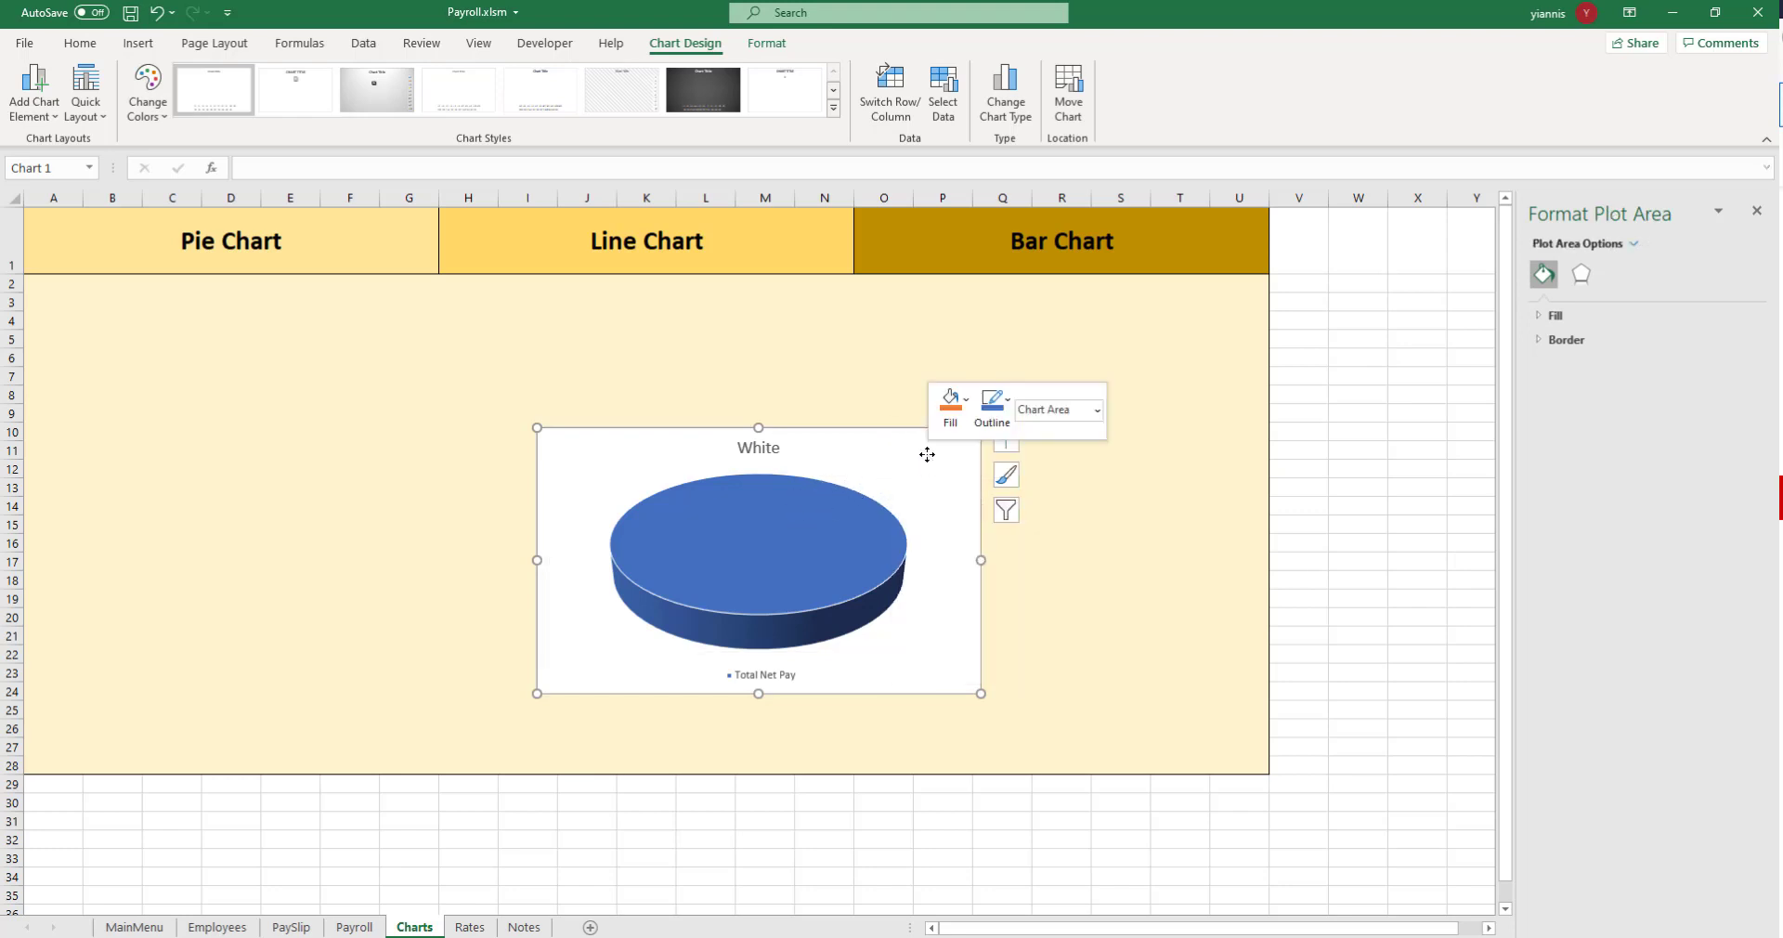
{"action": "key", "text": "Escape"}
{"action": "right_click", "coordinate": [889, 455]}
{"action": "right_click", "coordinate": [827, 509]}
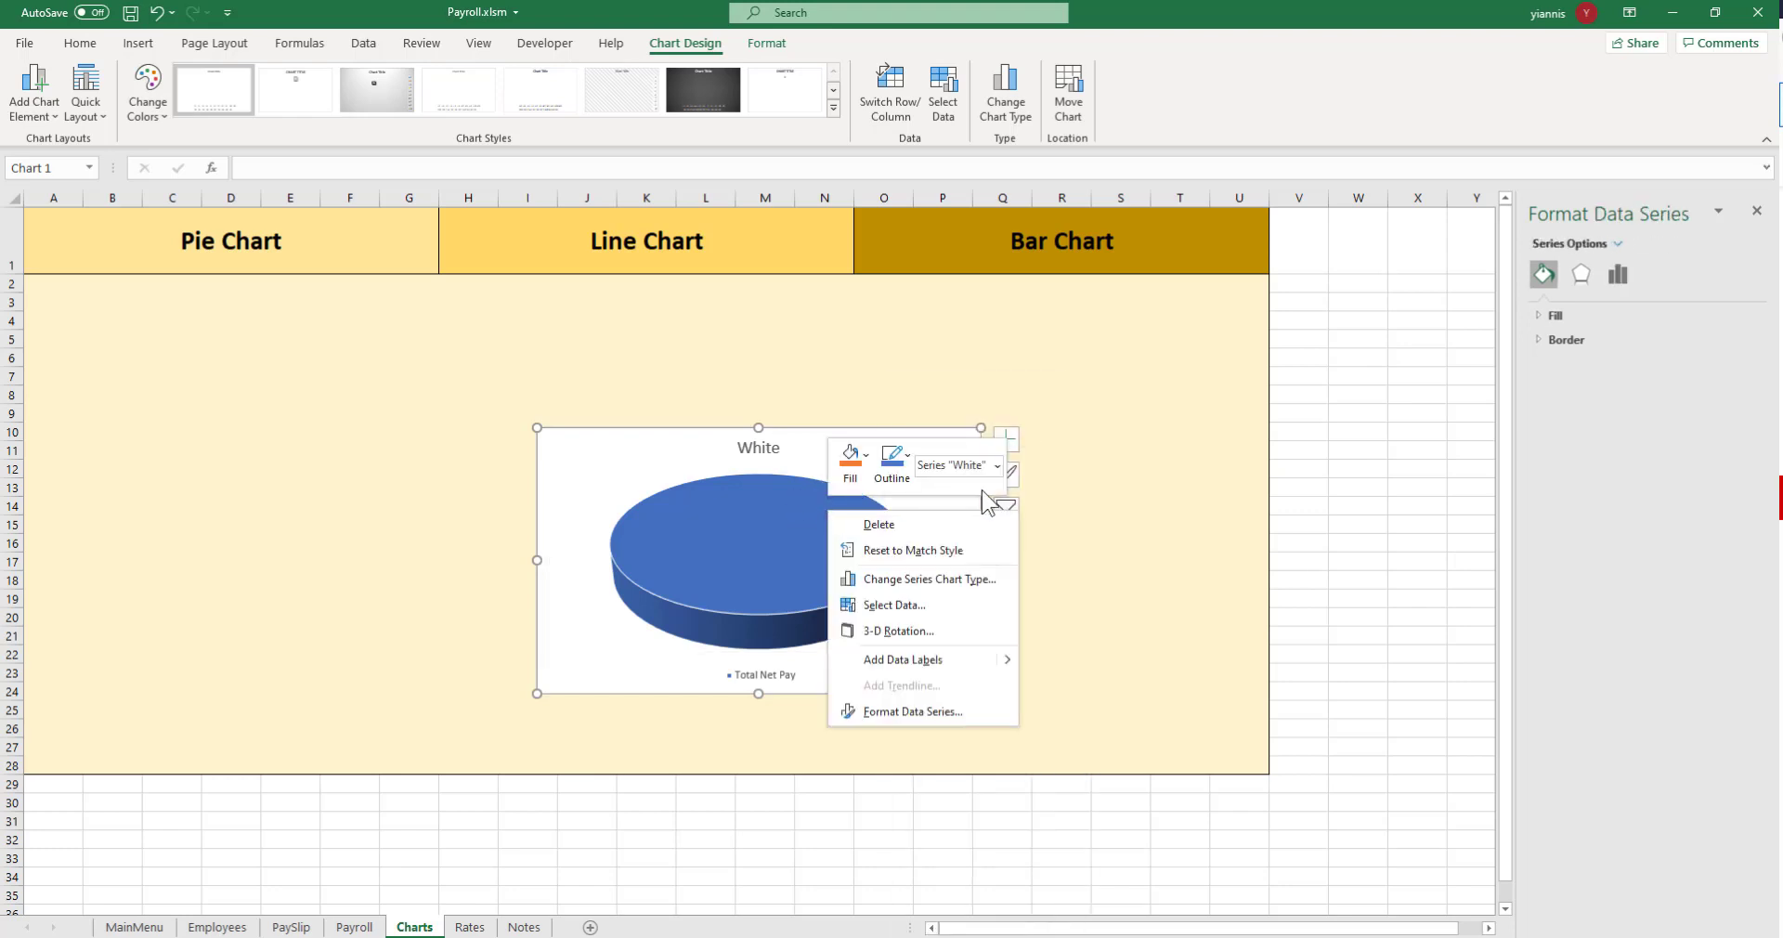
{"action": "key", "text": "Escape"}
{"action": "right_click", "coordinate": [794, 514]}
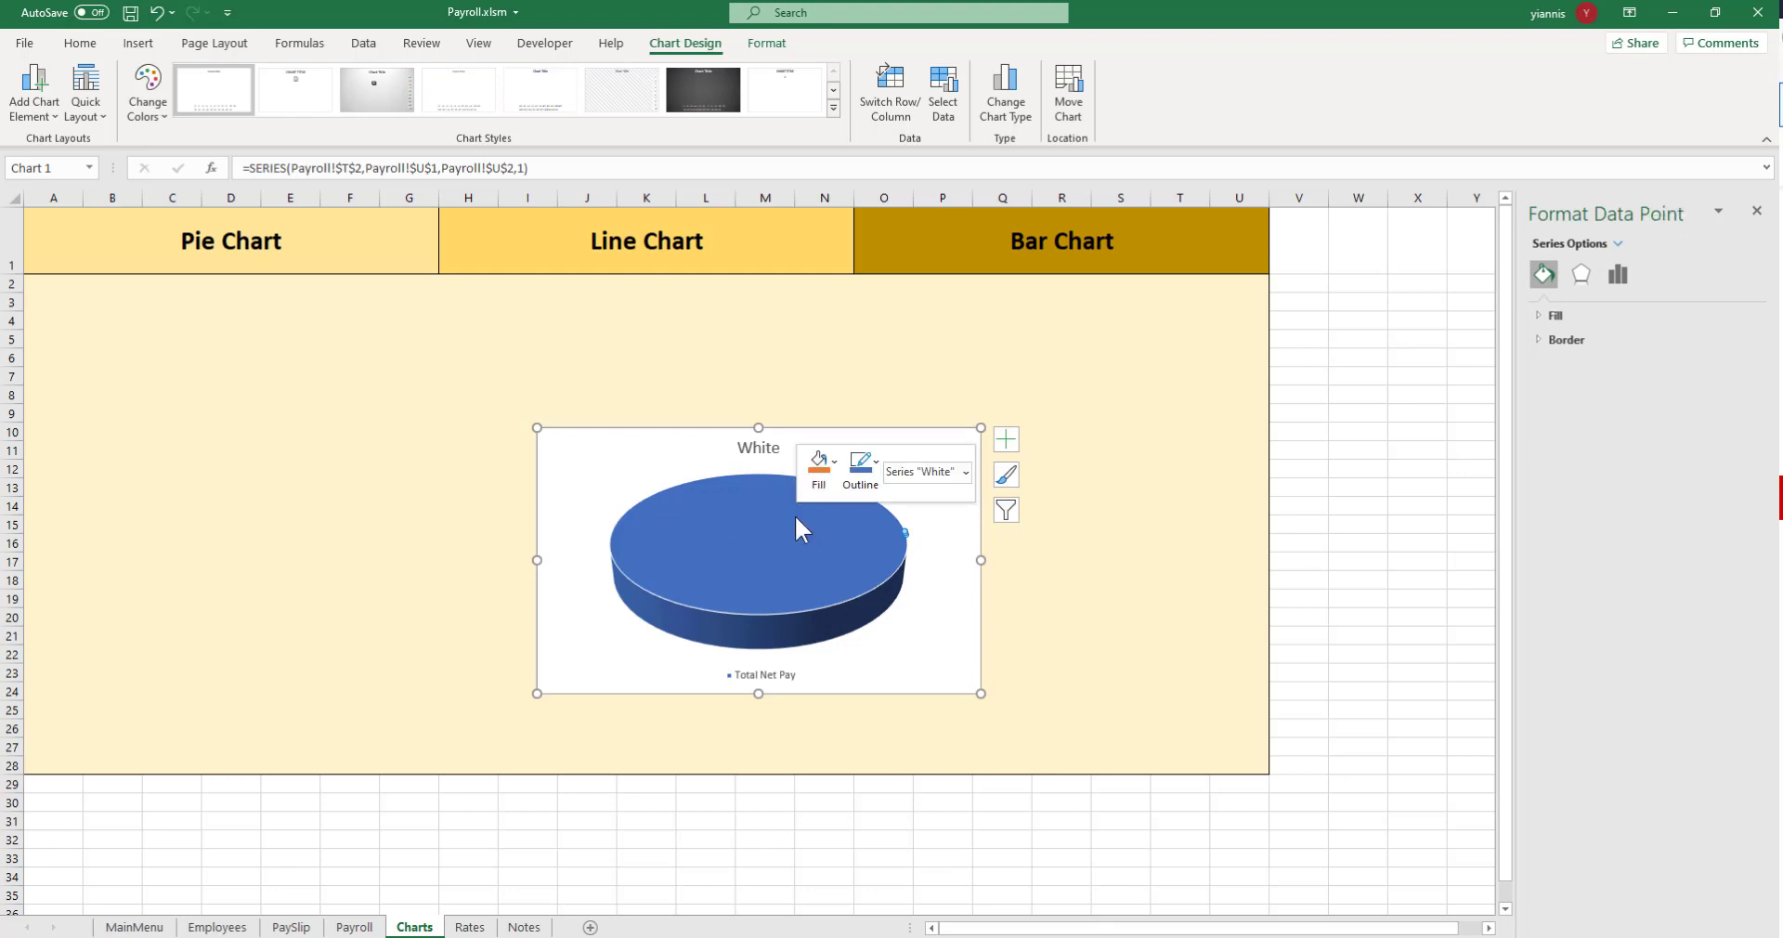
{"action": "right_click", "coordinate": [734, 510]}
{"action": "right_click", "coordinate": [953, 450]}
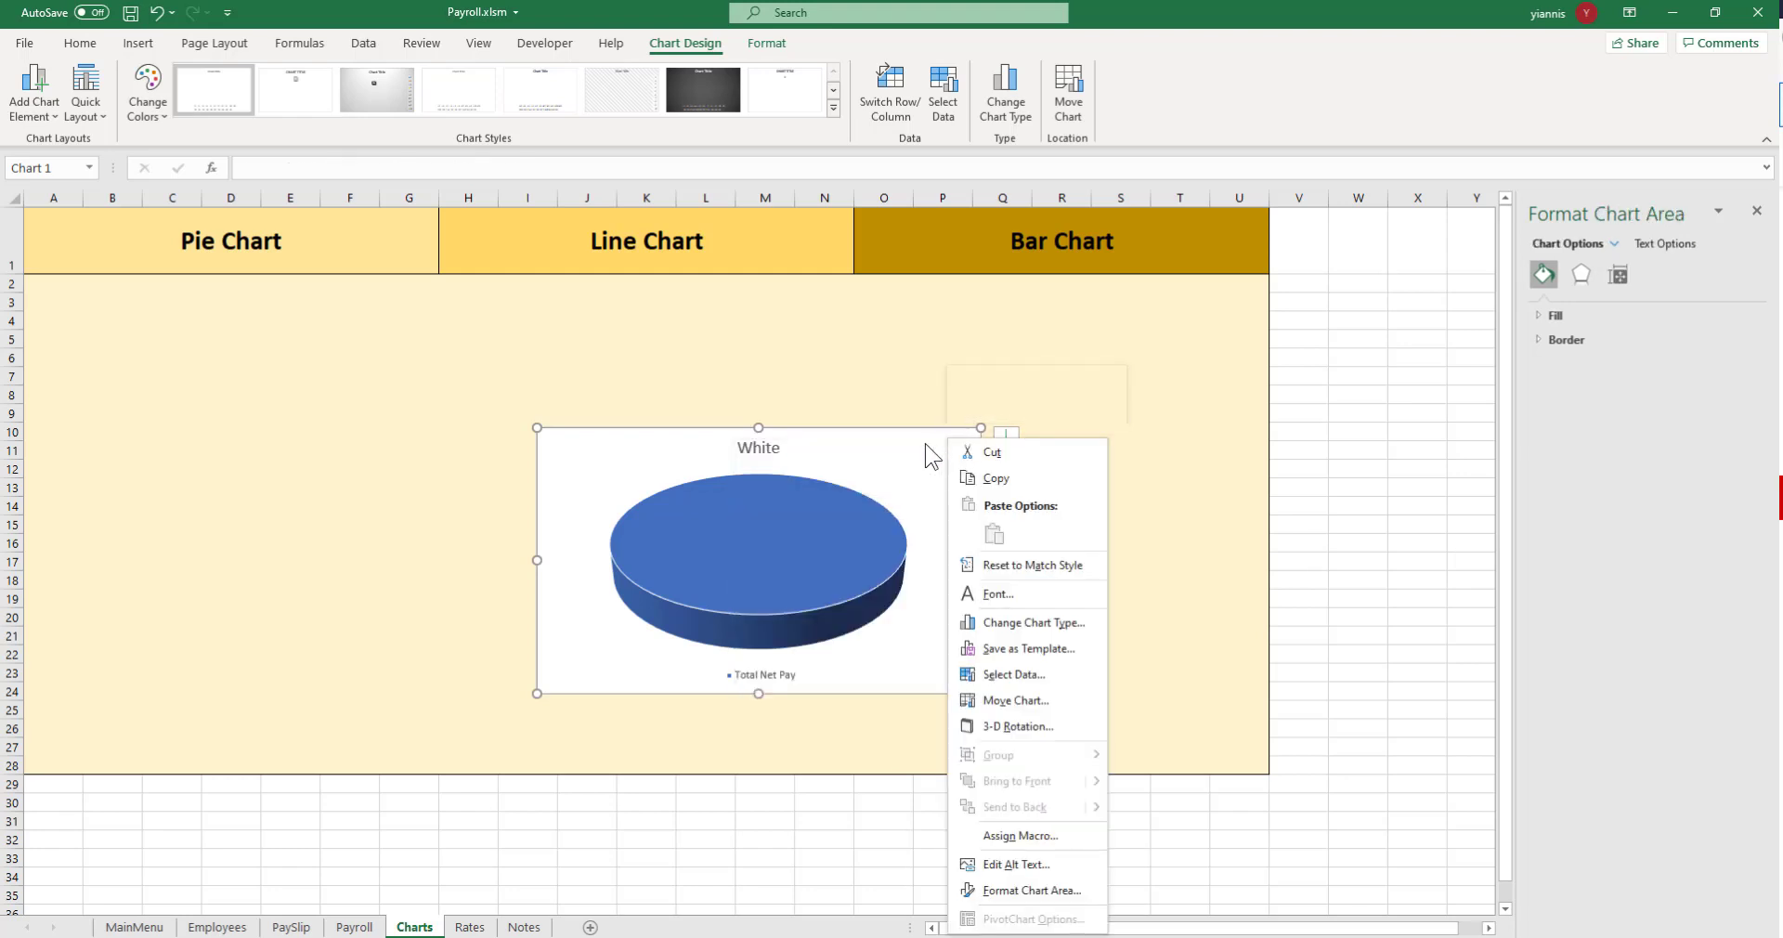
Remove all the surname series from the pie chart's data source
{"action": "right_click", "coordinate": [927, 449]}
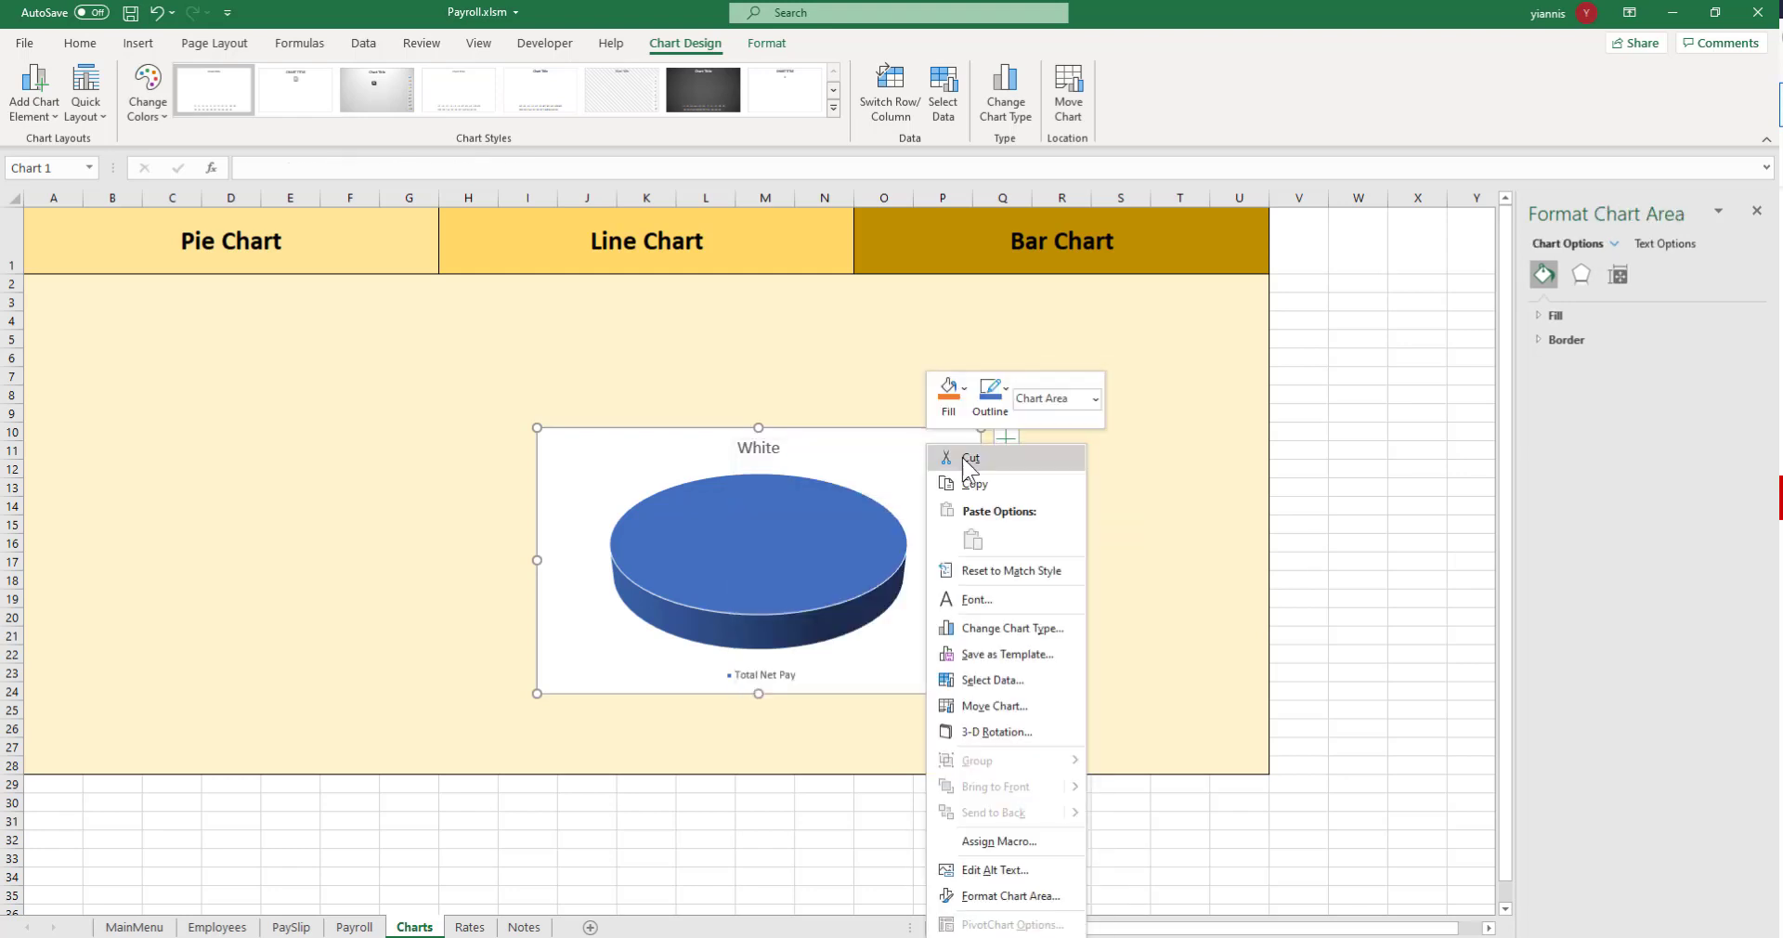
{"action": "left_click", "coordinate": [990, 678]}
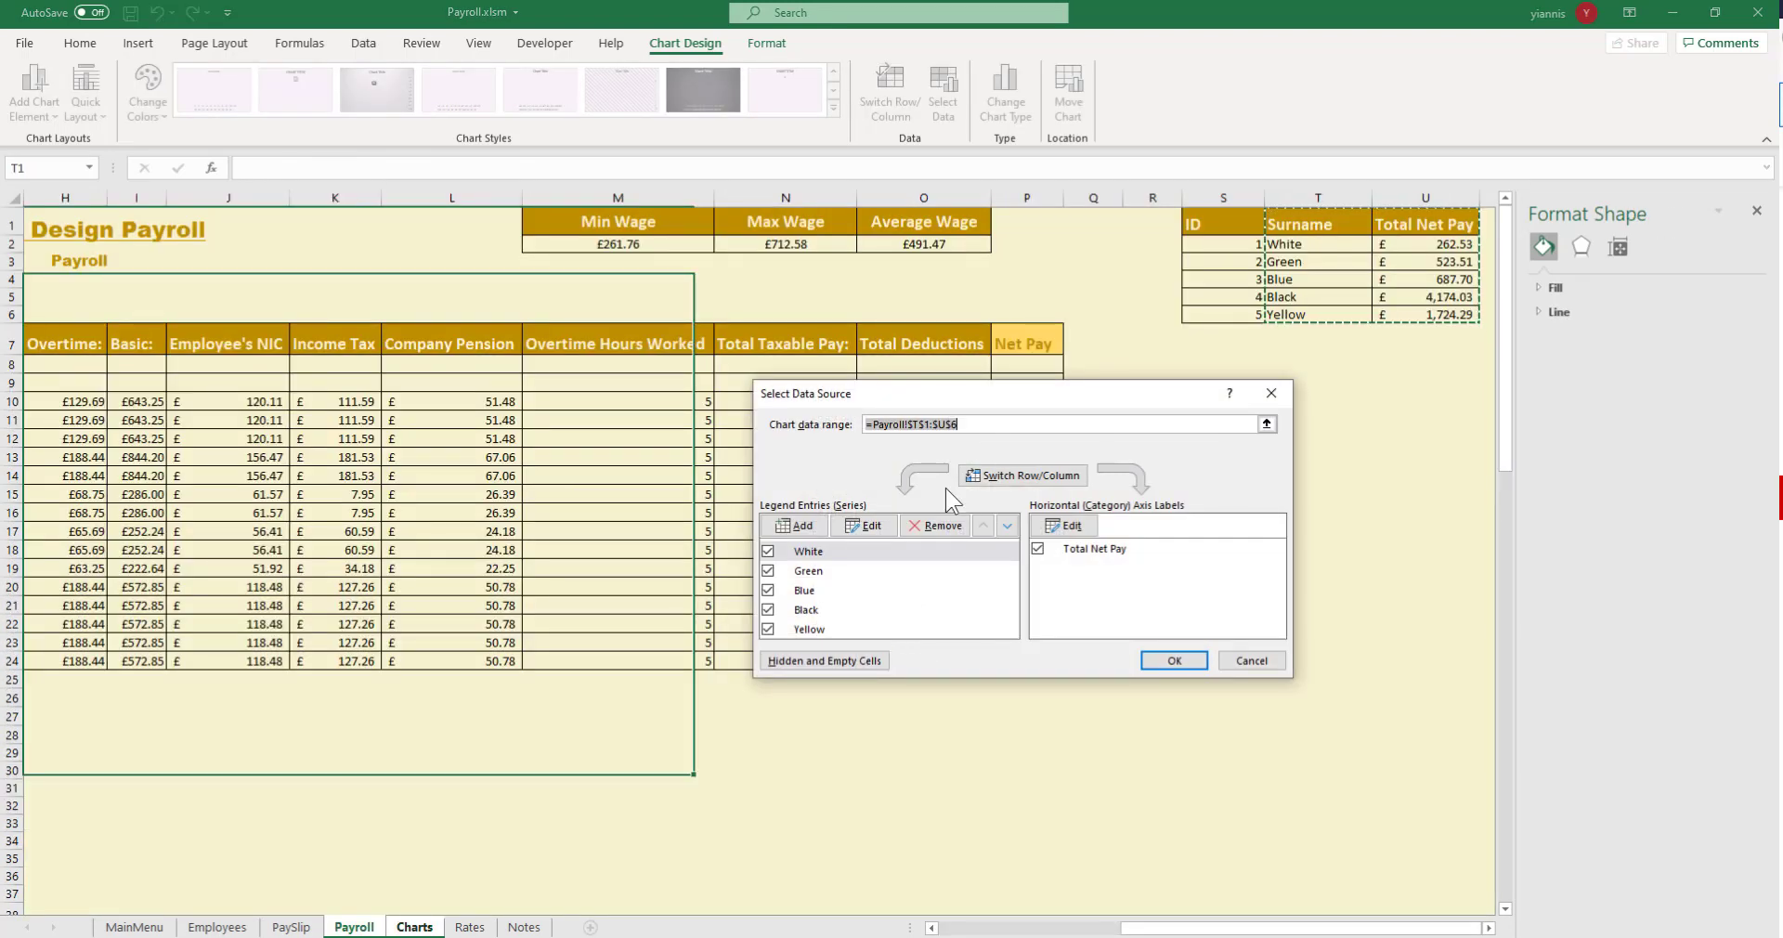
{"action": "left_click", "coordinate": [932, 526]}
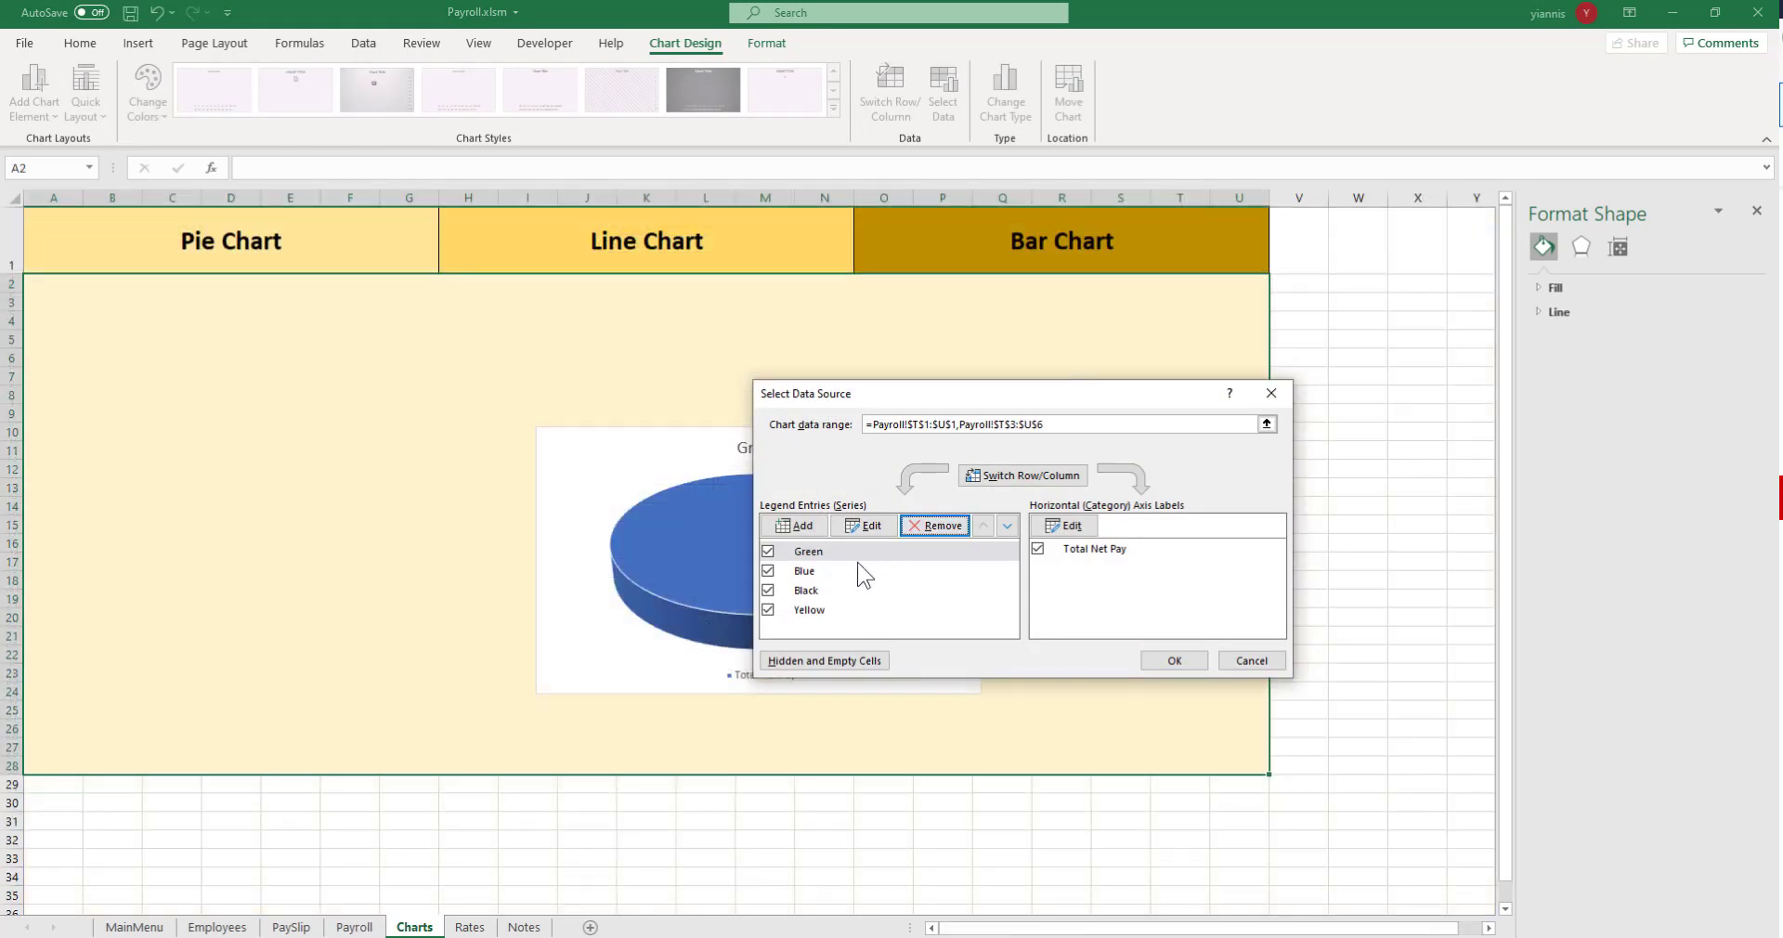
{"action": "left_click", "coordinate": [939, 531]}
{"action": "left_click", "coordinate": [939, 525]}
{"action": "left_click", "coordinate": [939, 525]}
{"action": "left_click", "coordinate": [939, 525]}
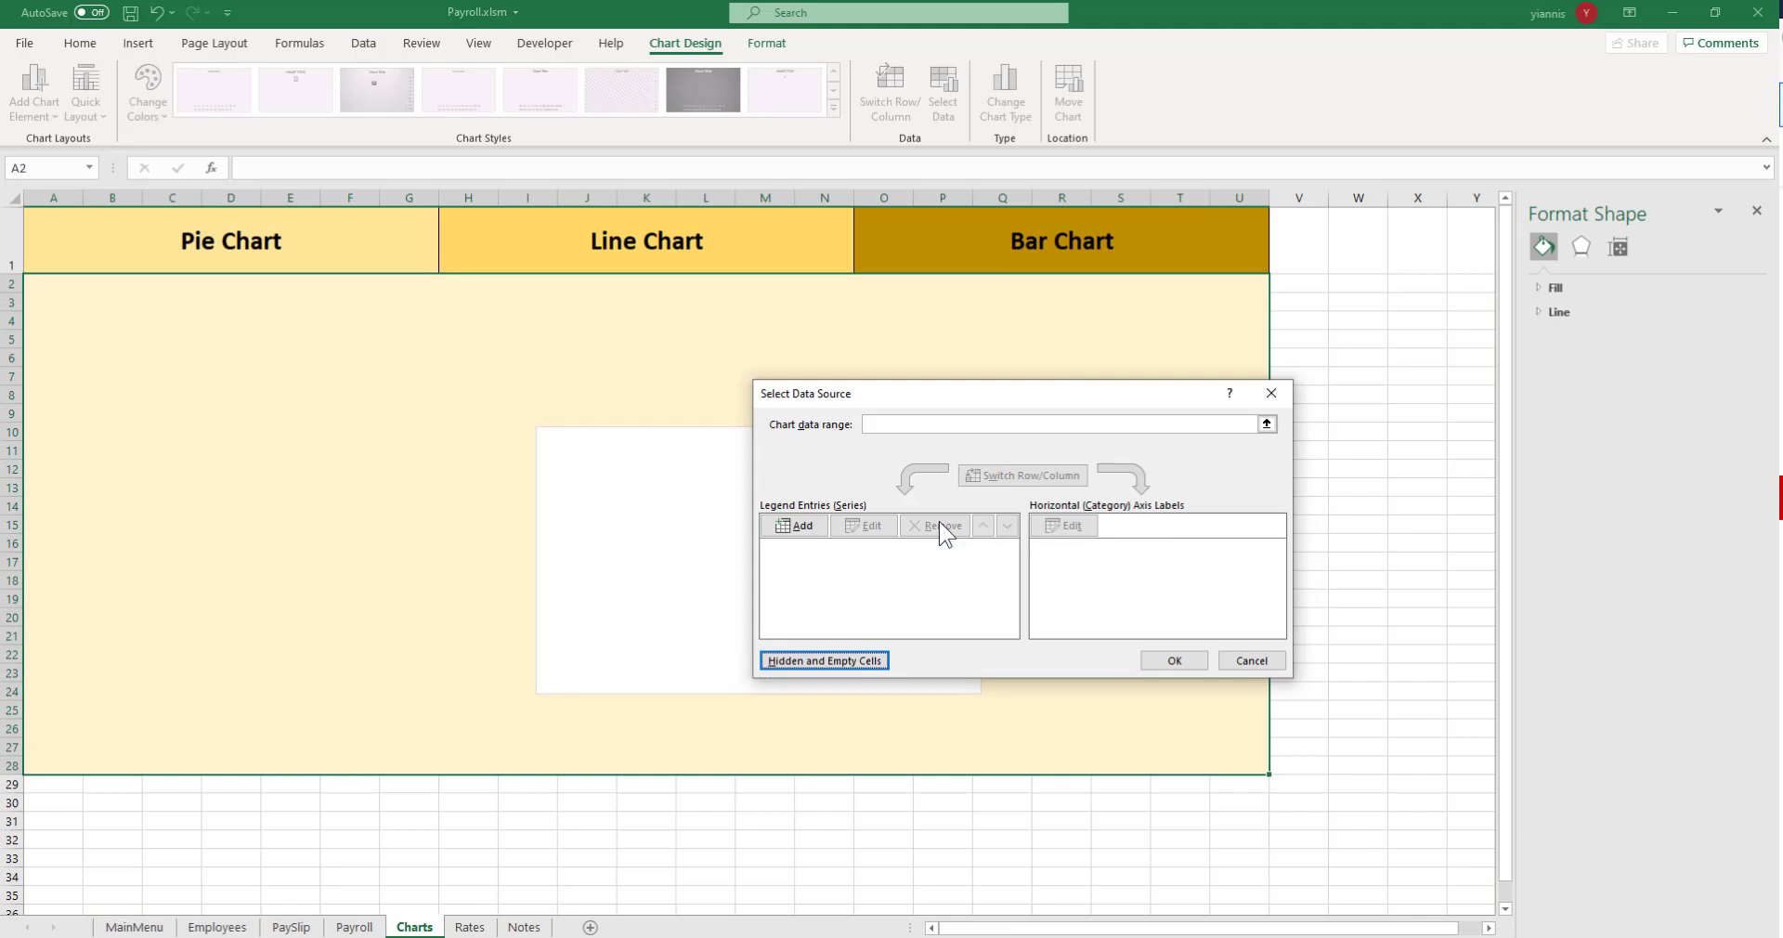
Use Payroll cells T1:U6 as the data range of the emptied pie chart and apply the new data source
{"action": "left_click", "coordinate": [1267, 425]}
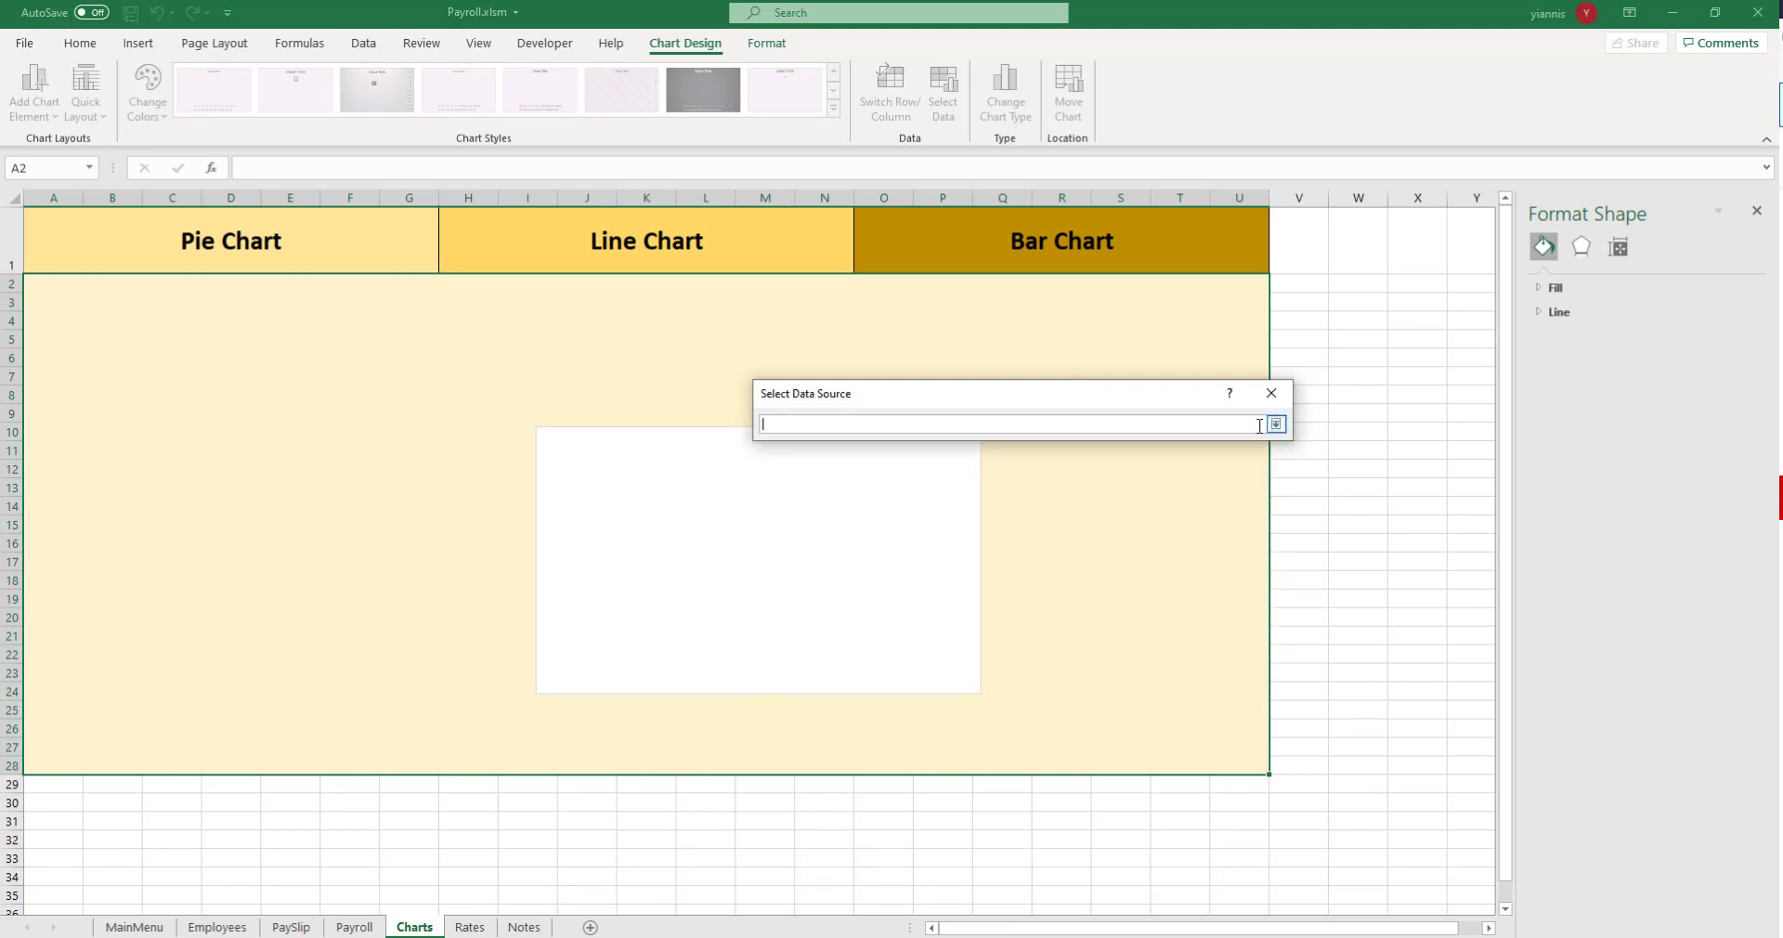
{"action": "left_click", "coordinate": [353, 927]}
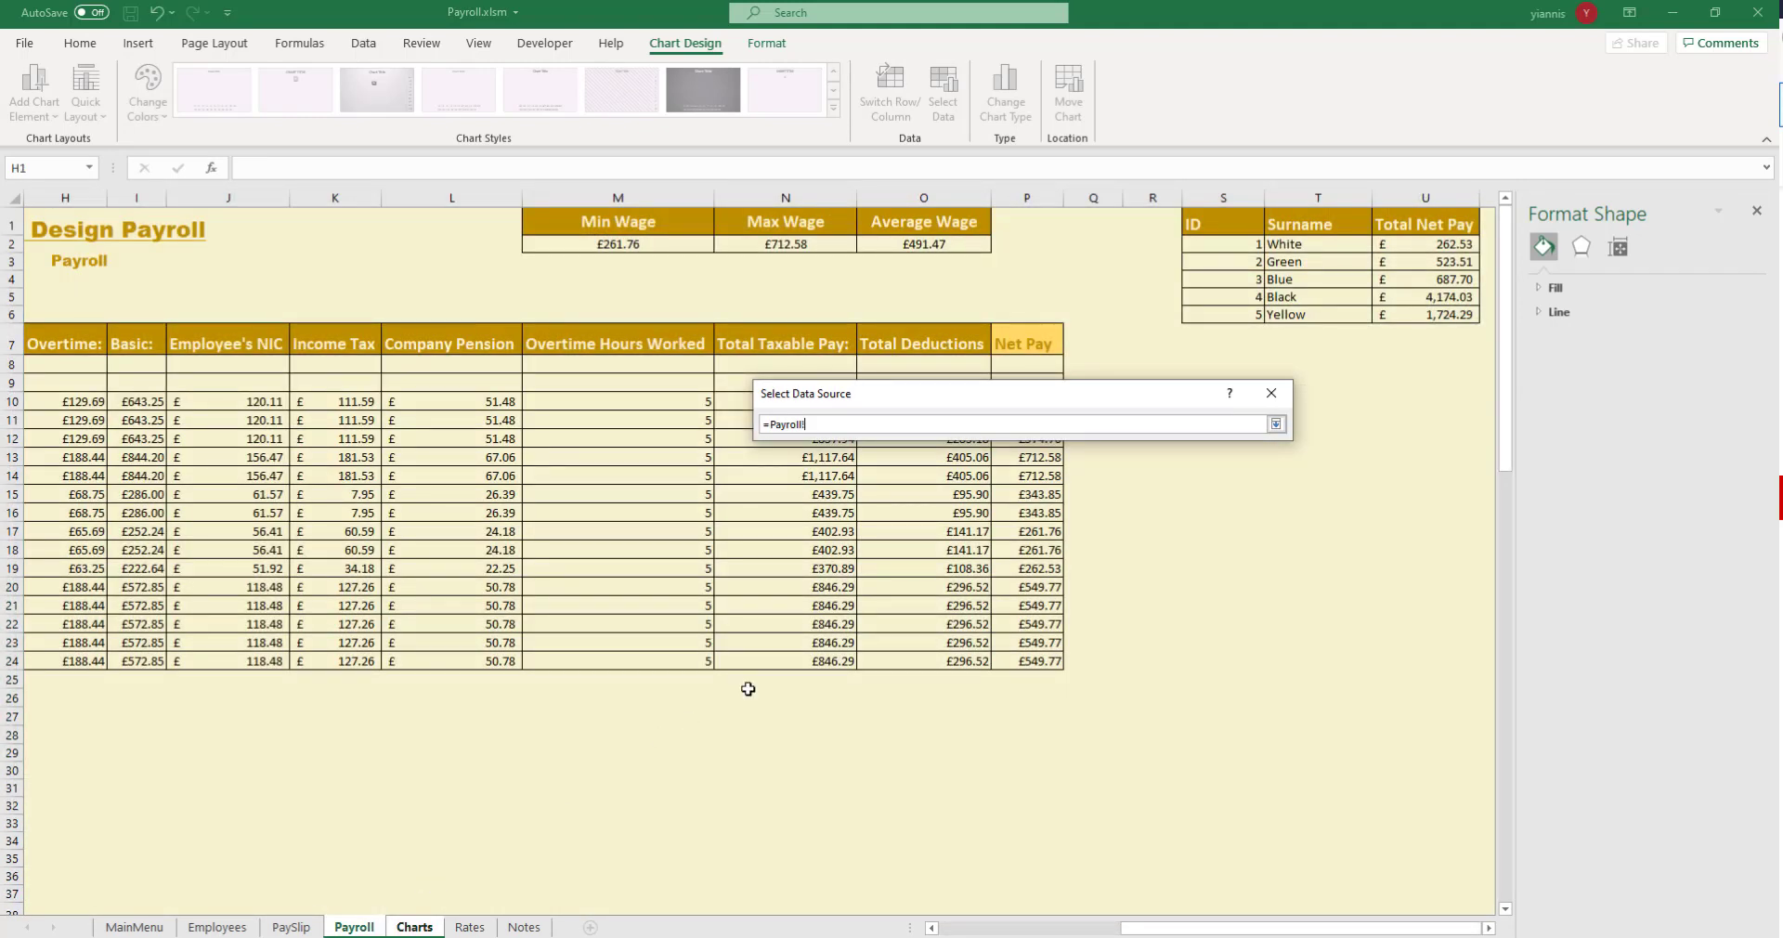
{"action": "left_click_drag", "start_coordinate": [1286, 225], "coordinate": [1454, 313]}
{"action": "left_click", "coordinate": [1277, 425]}
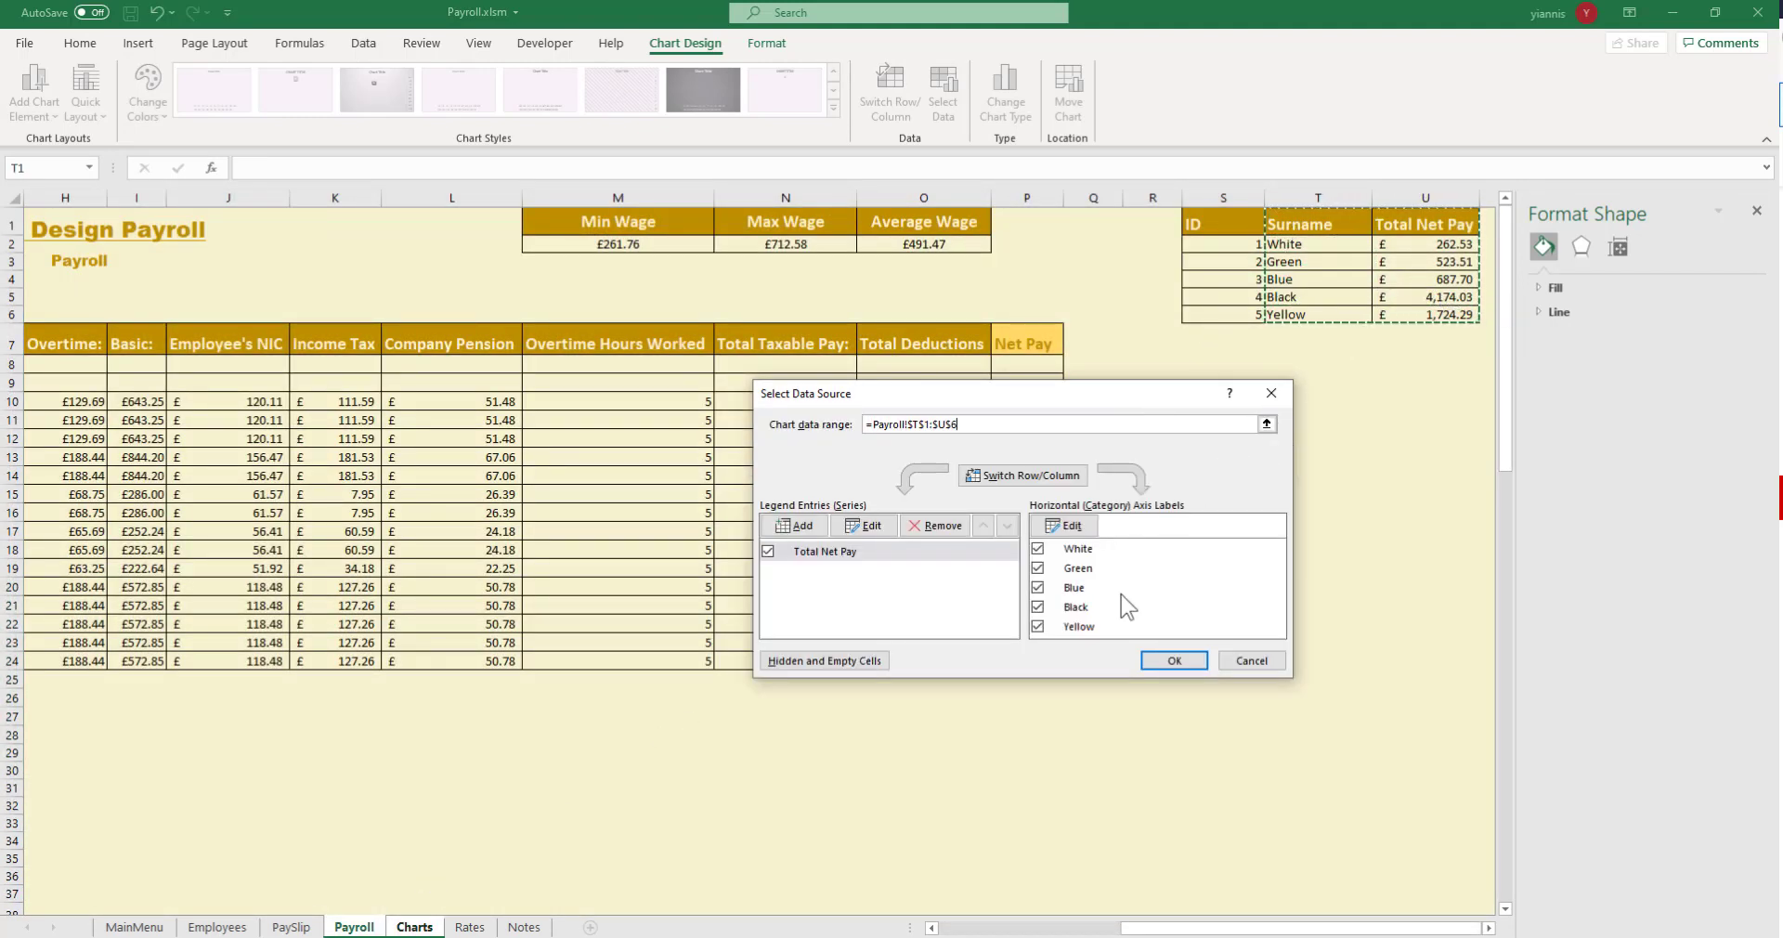
{"action": "left_click", "coordinate": [1174, 661]}
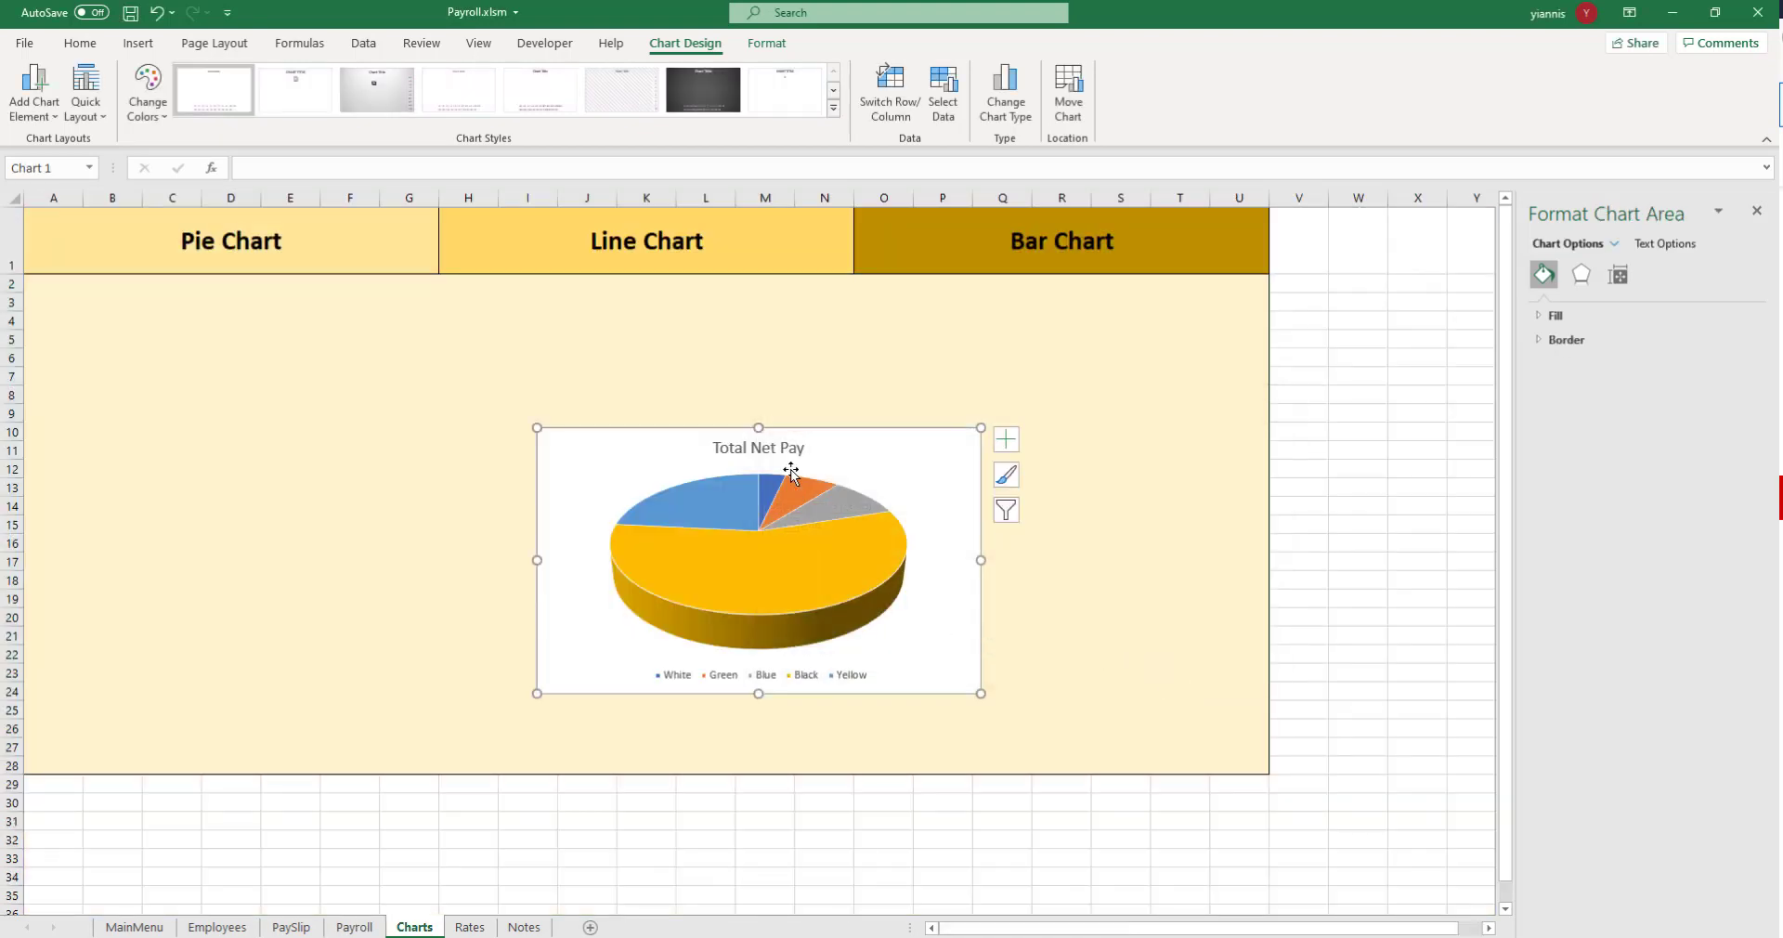
Fit the pie chart beneath the Pie Chart heading within columns A to G and add data labels to its slices
{"action": "left_click_drag", "start_coordinate": [779, 464], "coordinate": [186, 295]}
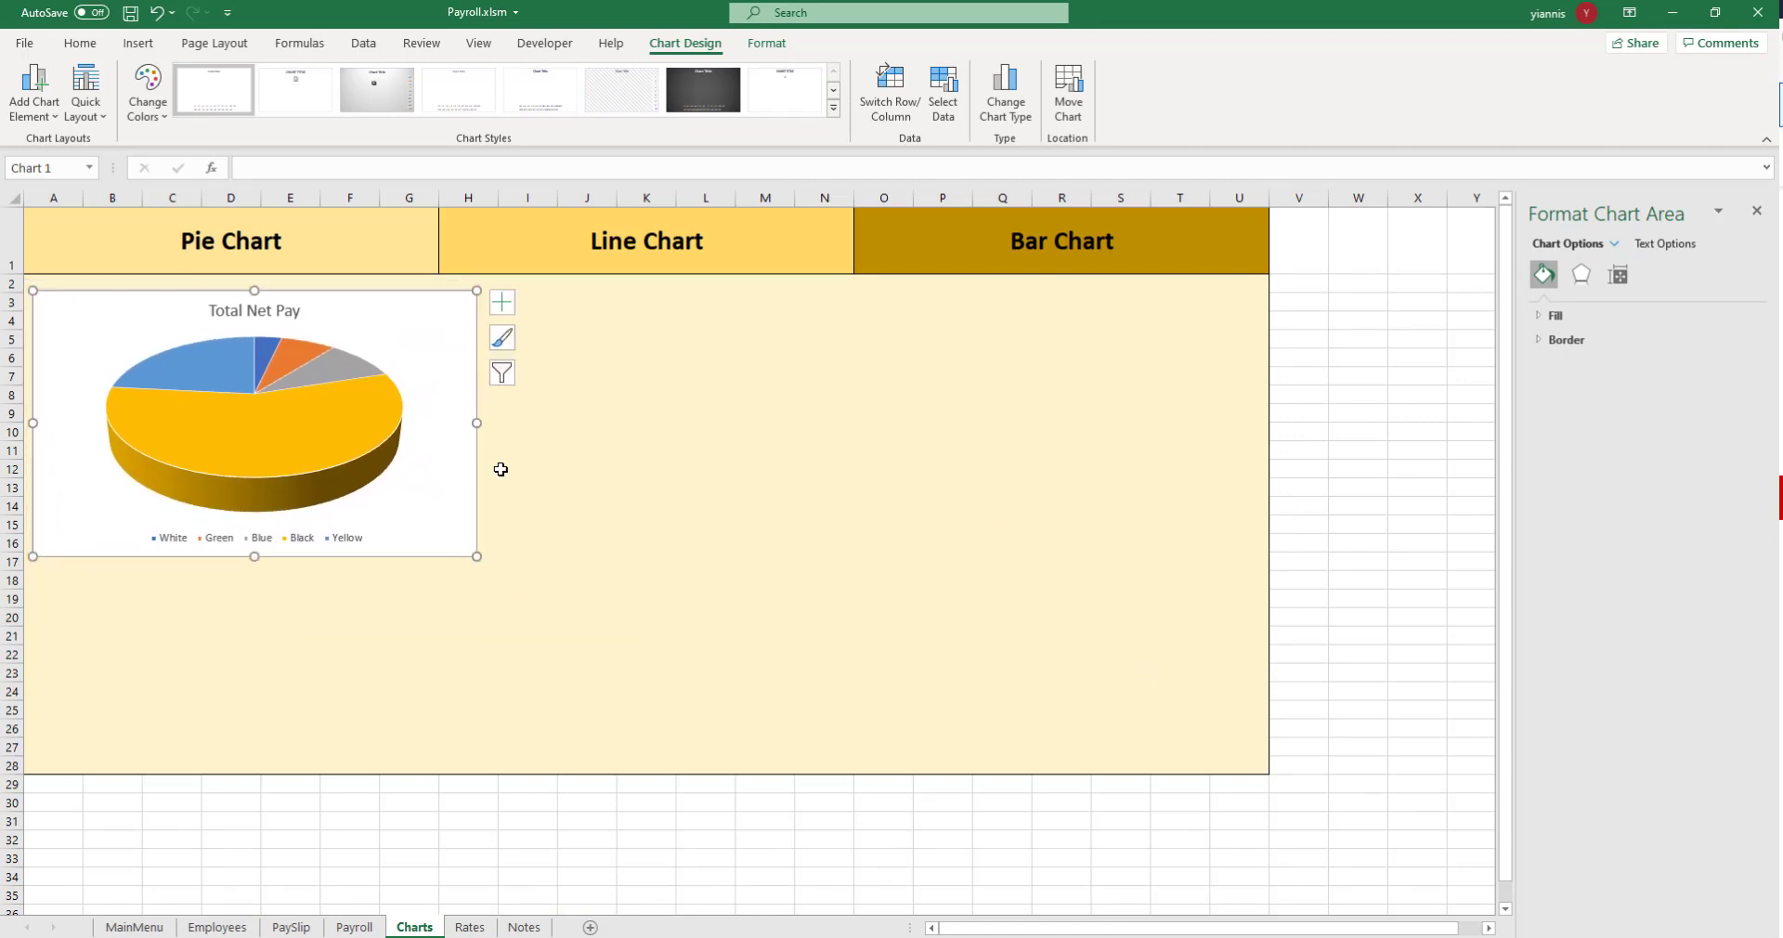
{"action": "left_click_drag", "start_coordinate": [476, 422], "coordinate": [441, 416]}
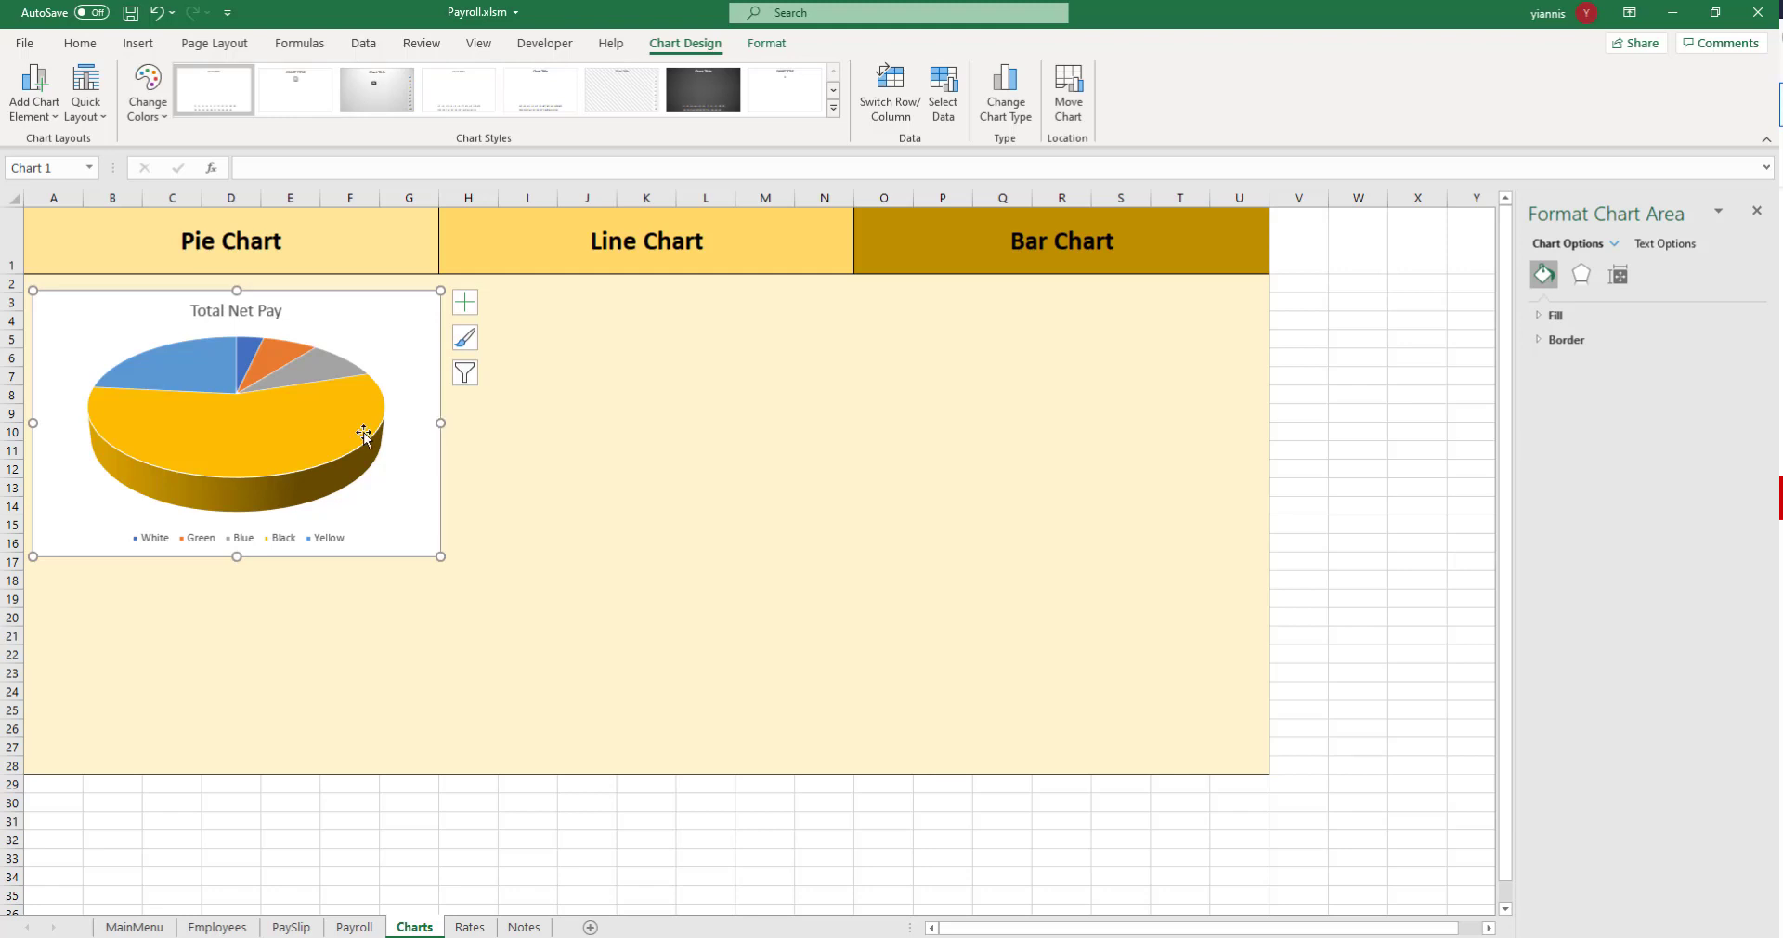
{"action": "right_click", "coordinate": [314, 395]}
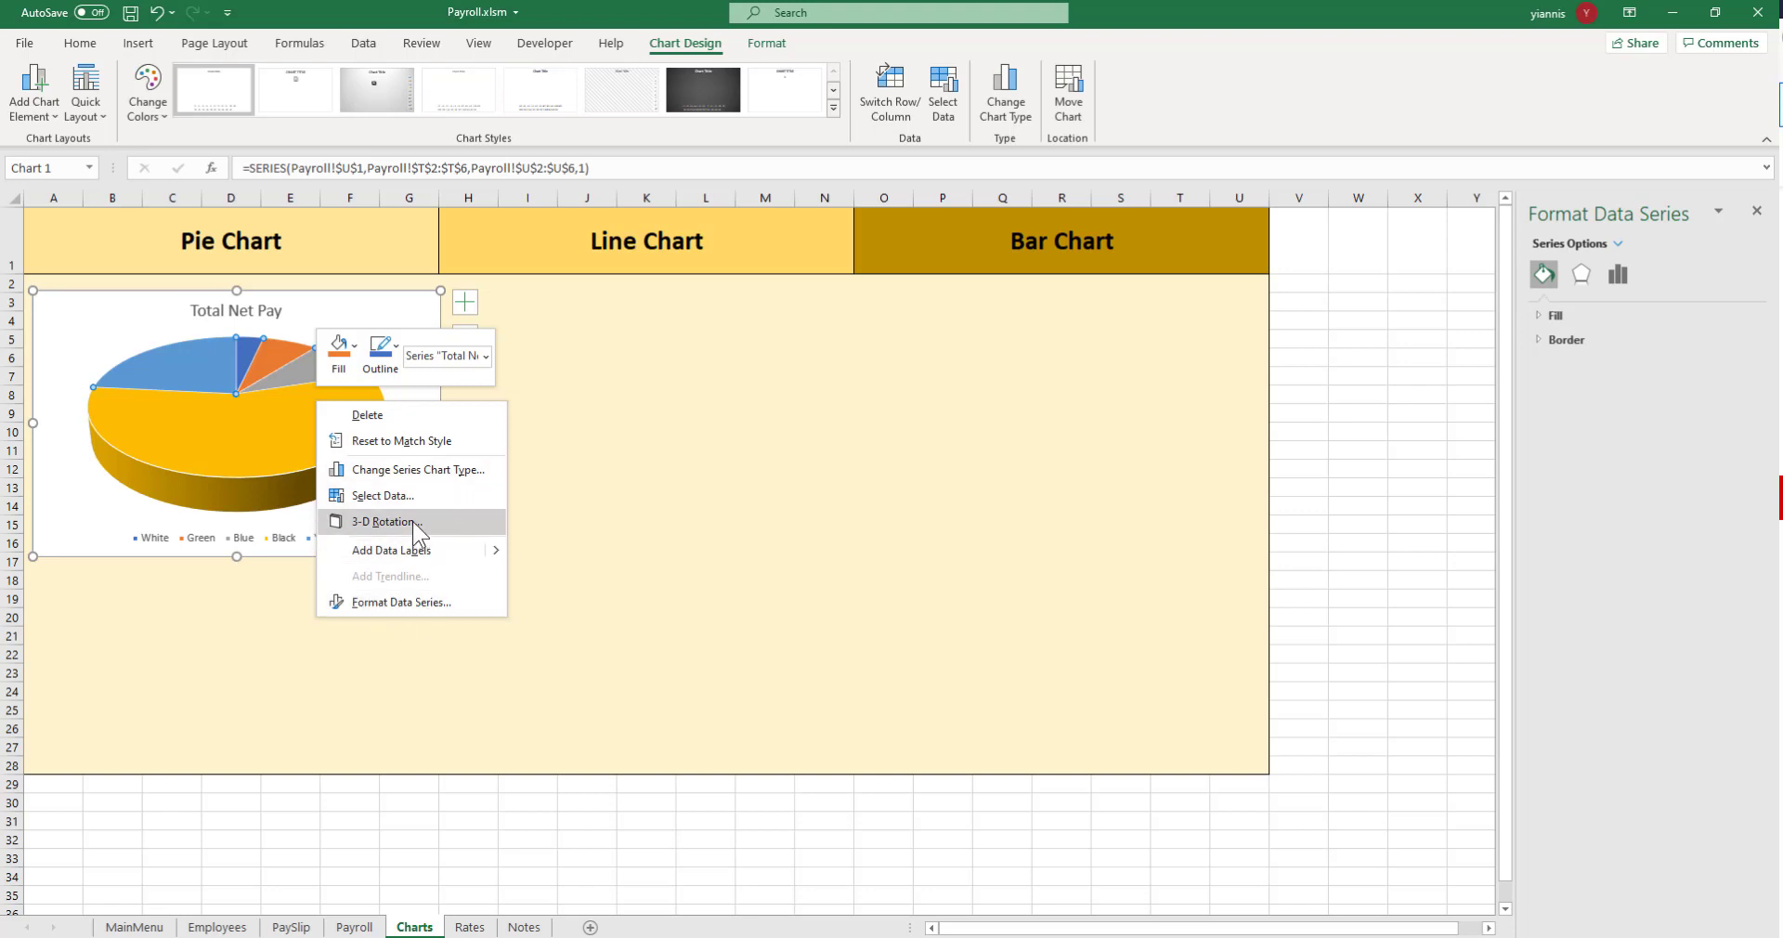
{"action": "left_click", "coordinate": [400, 549]}
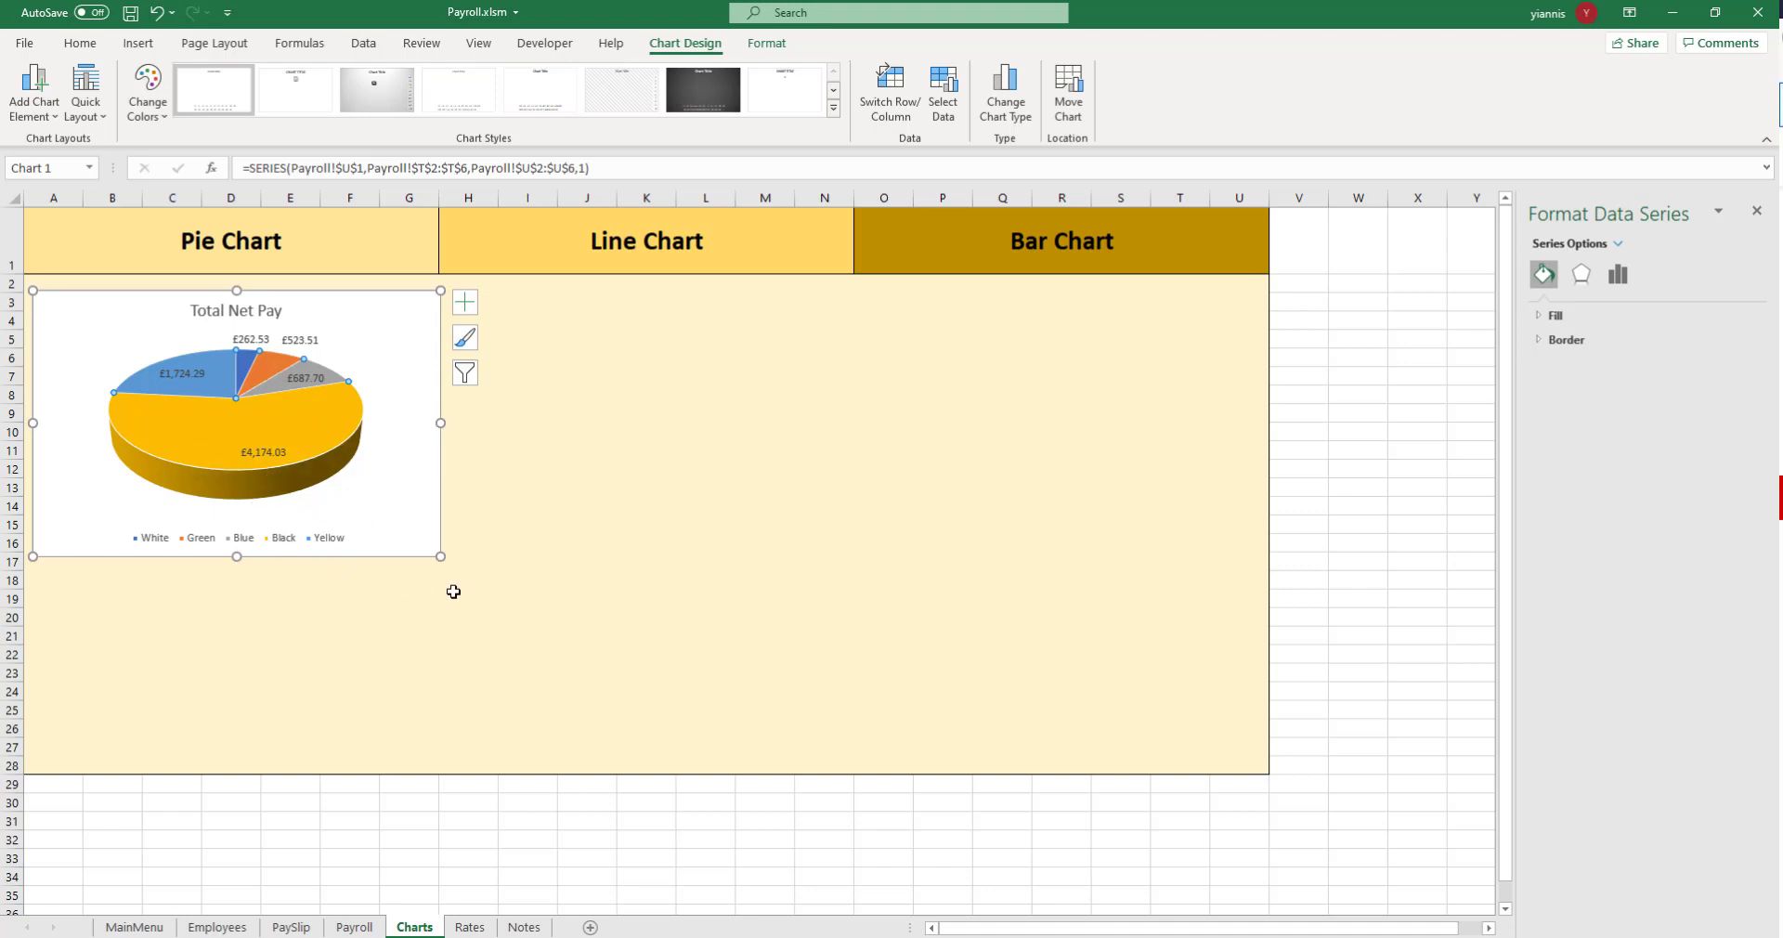
Fill only the £523.51 slice of the pie chart with the lightest gold theme colour
{"action": "left_click", "coordinate": [196, 373]}
{"action": "left_click", "coordinate": [265, 367]}
{"action": "left_click", "coordinate": [316, 374]}
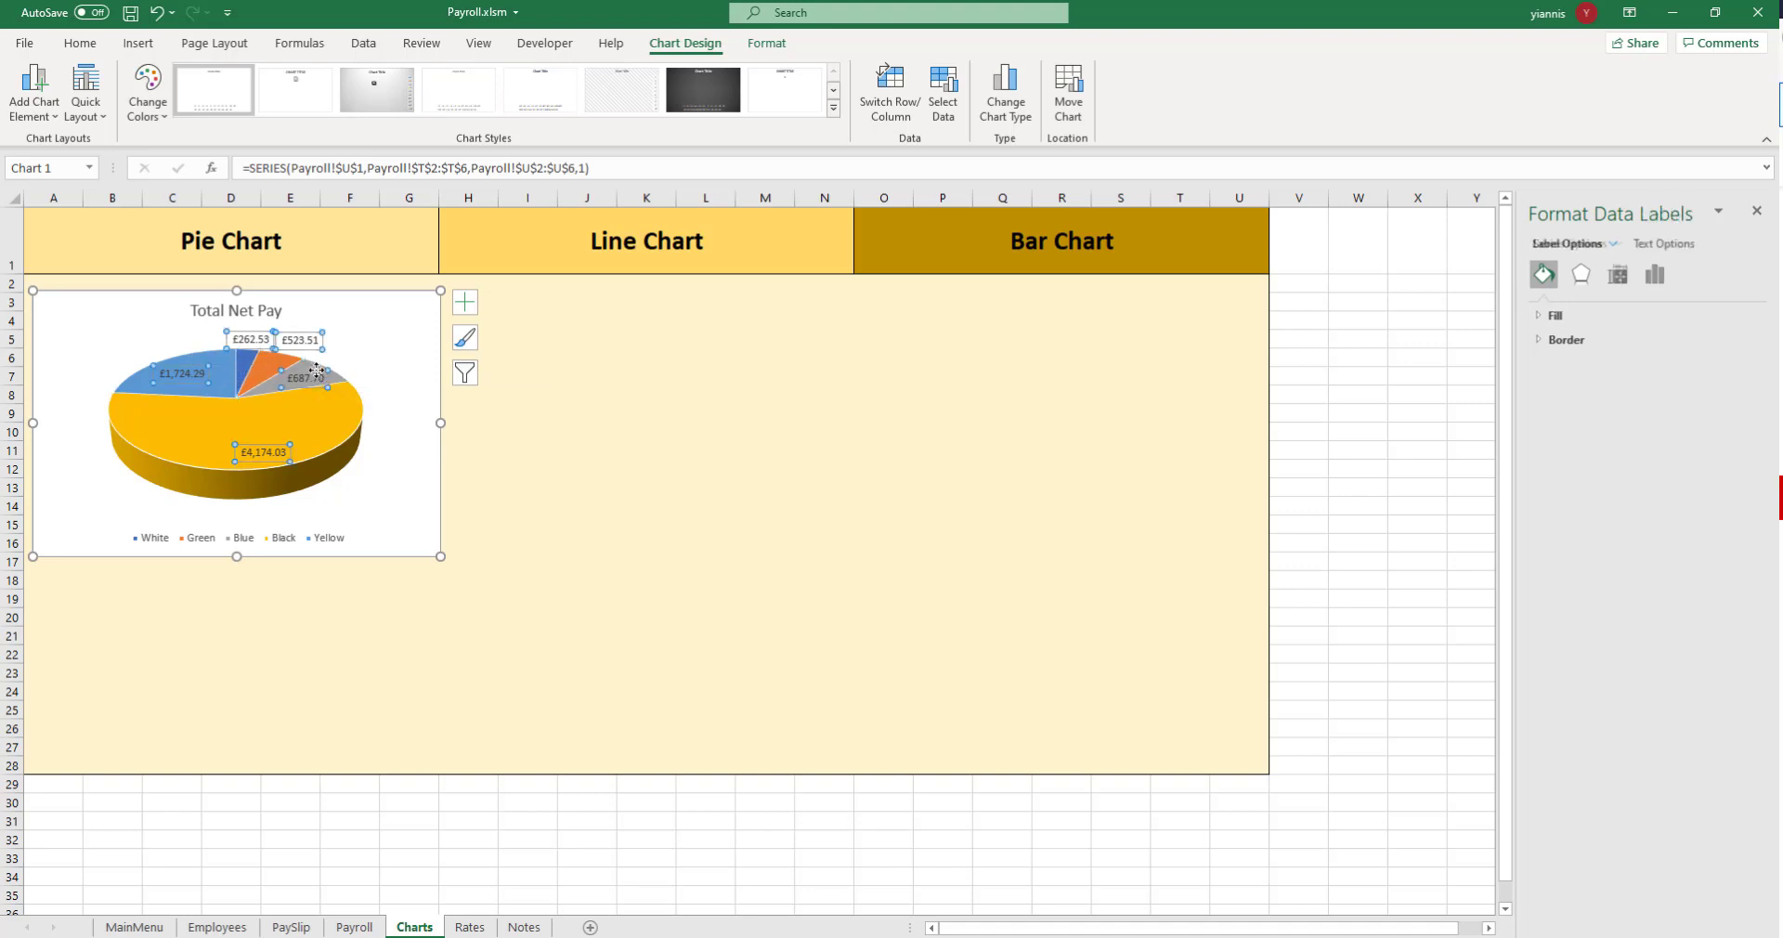
{"action": "left_click", "coordinate": [270, 365]}
{"action": "left_click", "coordinate": [269, 365]}
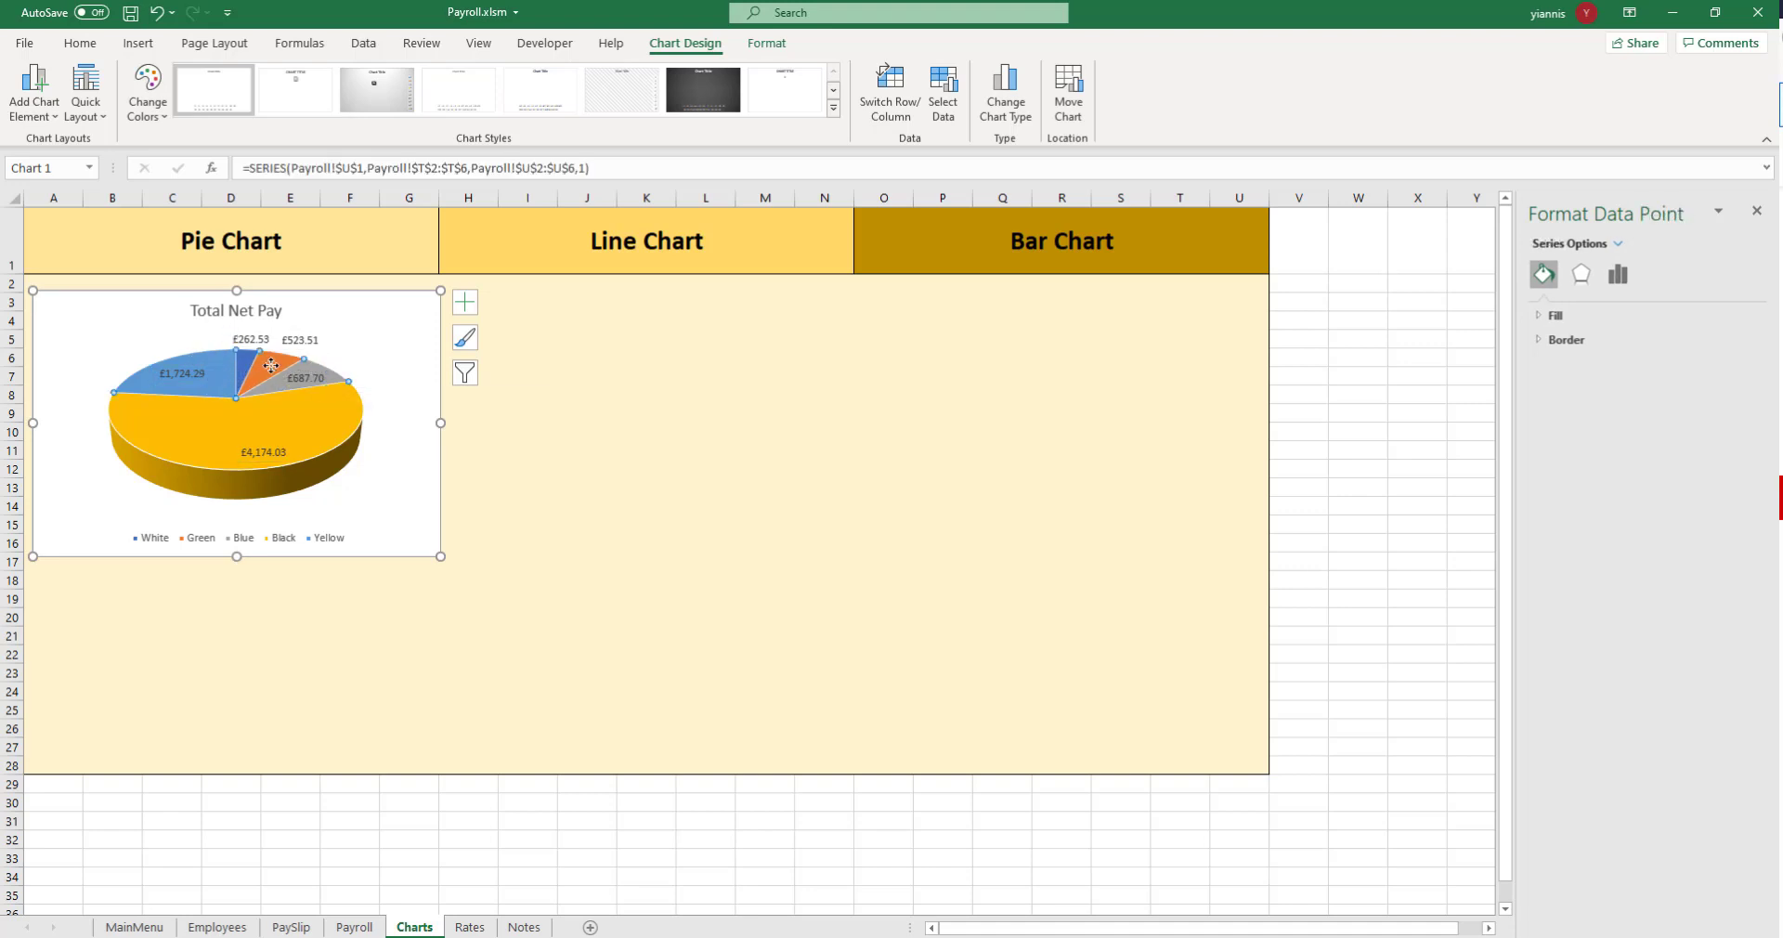
{"action": "right_click", "coordinate": [265, 369]}
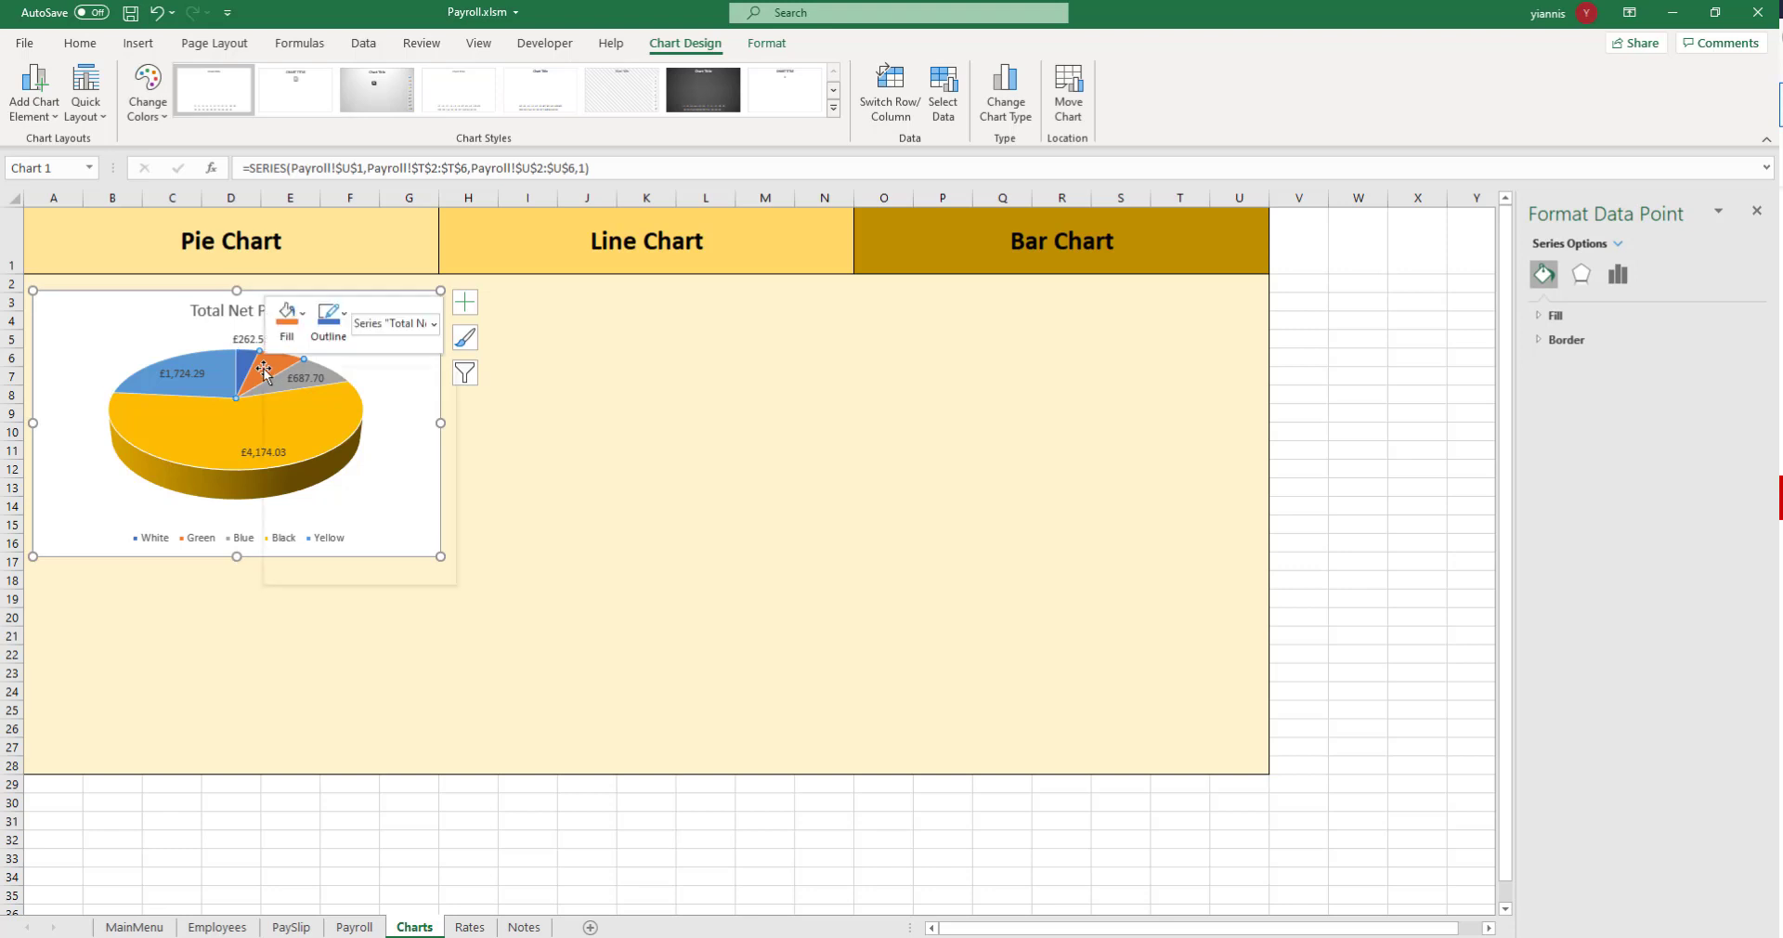
{"action": "left_click", "coordinate": [293, 328]}
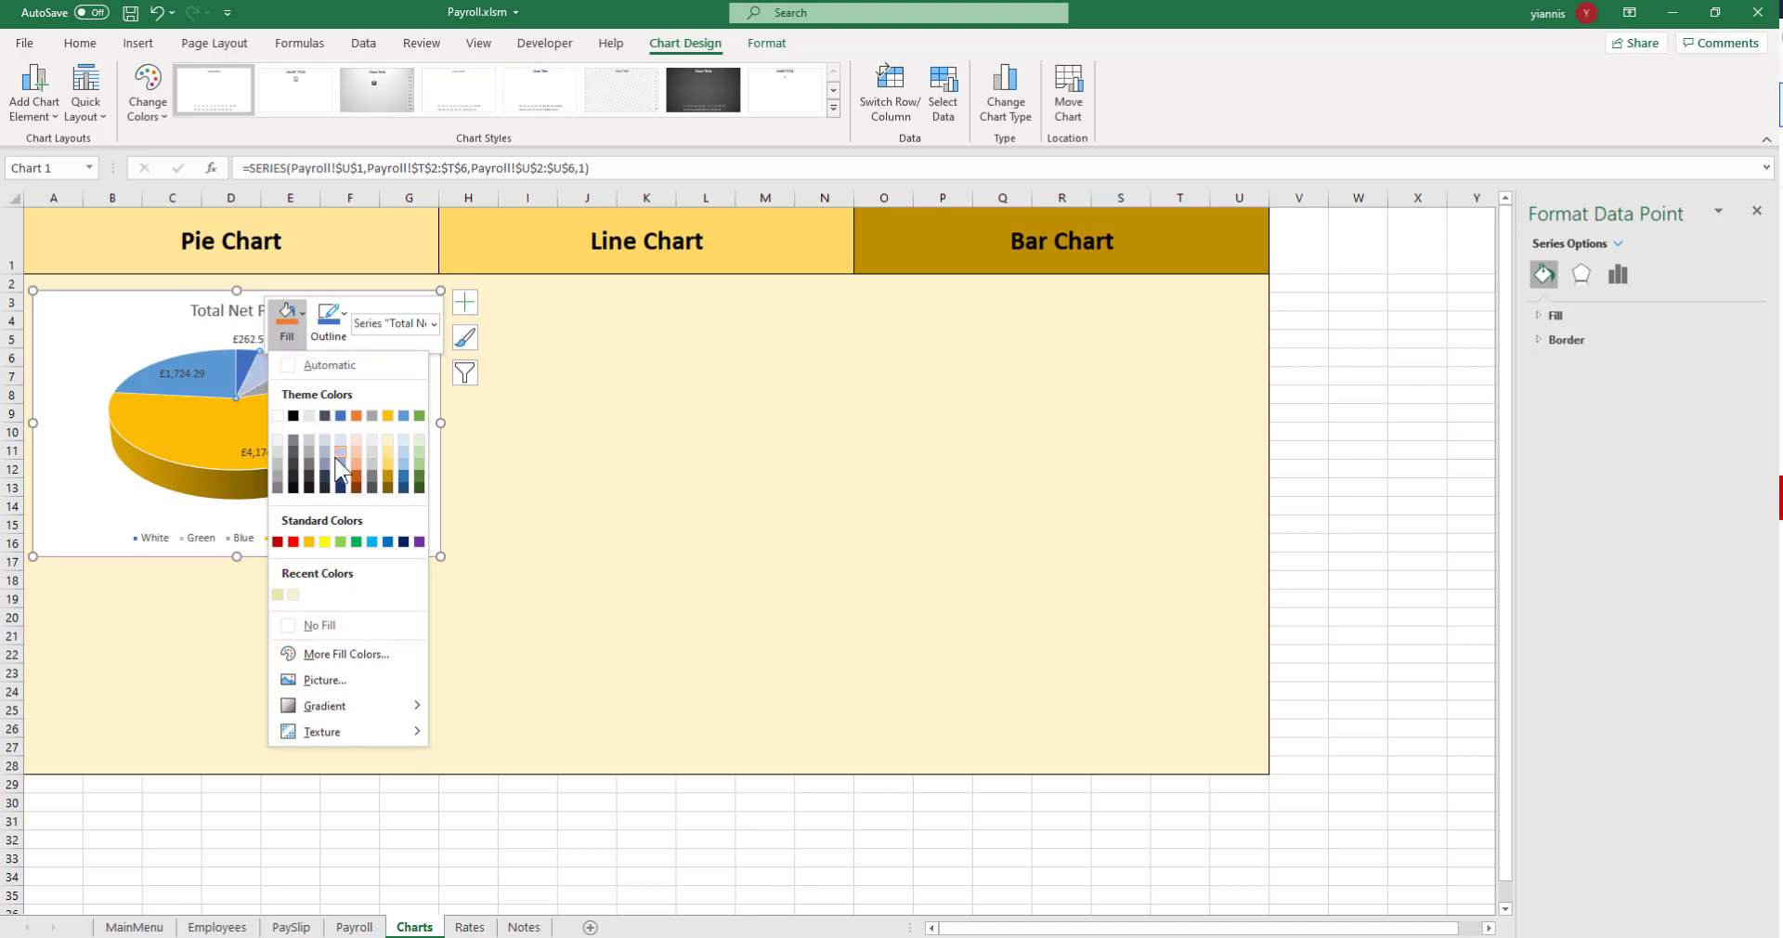
{"action": "left_click", "coordinate": [386, 442]}
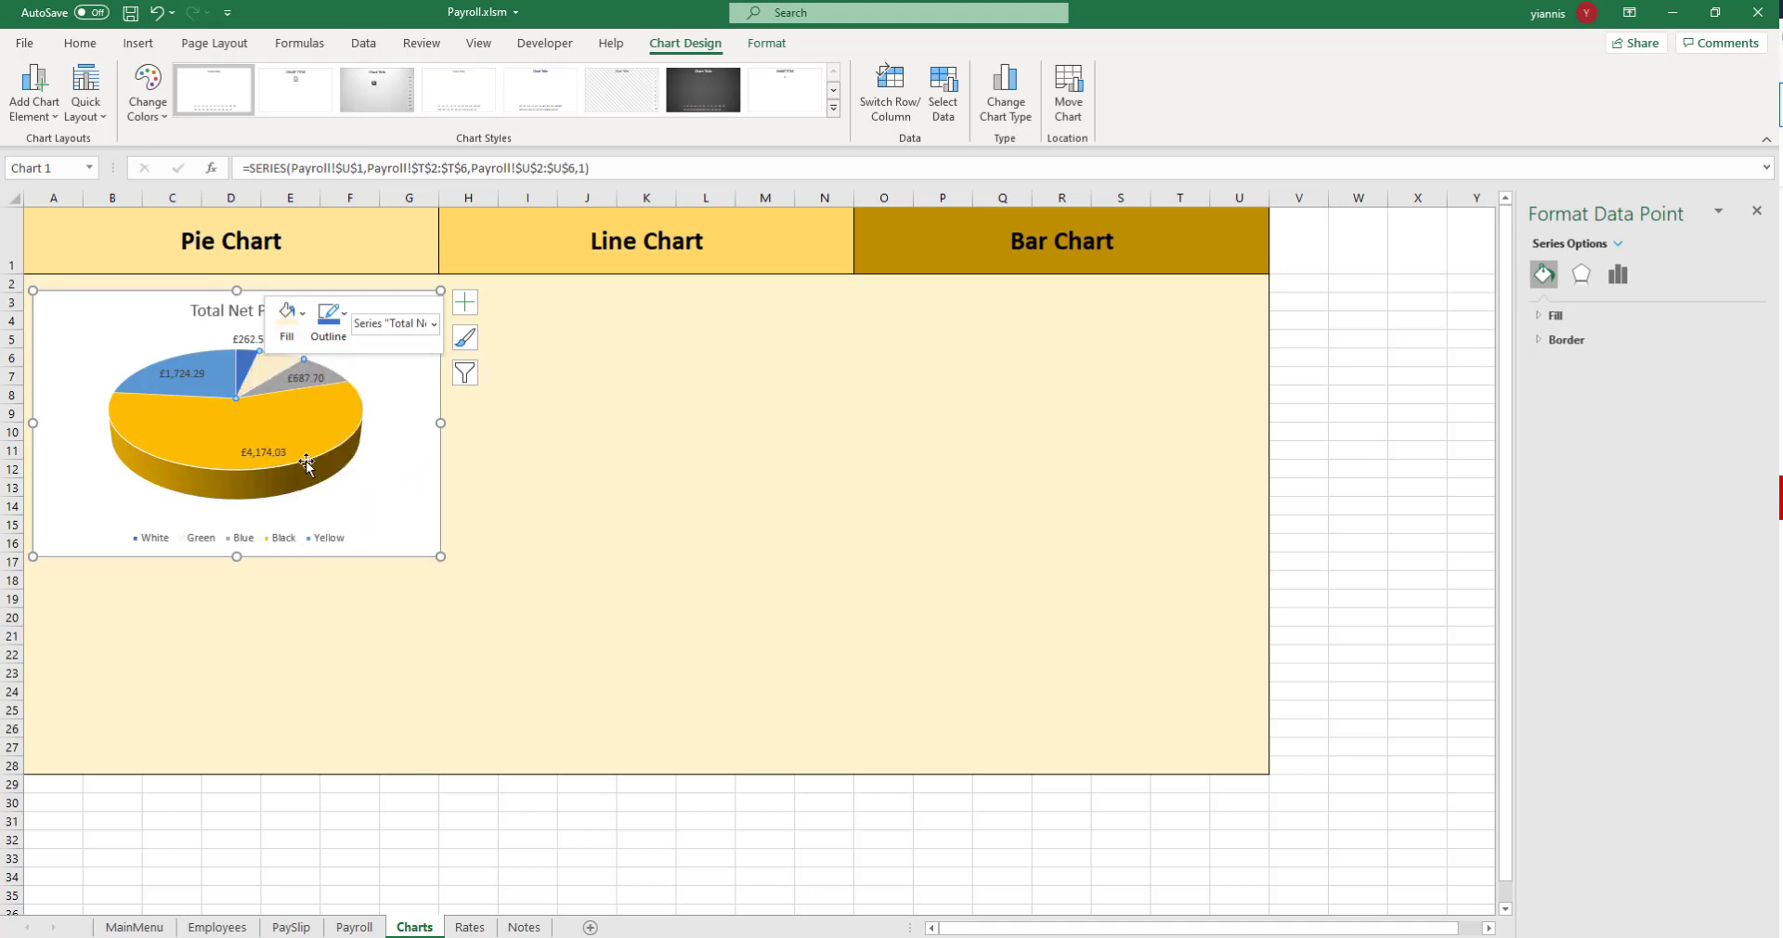
Fill the £1,724.29 slice of the pie chart with the darkest gold theme colour
{"action": "right_click", "coordinate": [226, 363]}
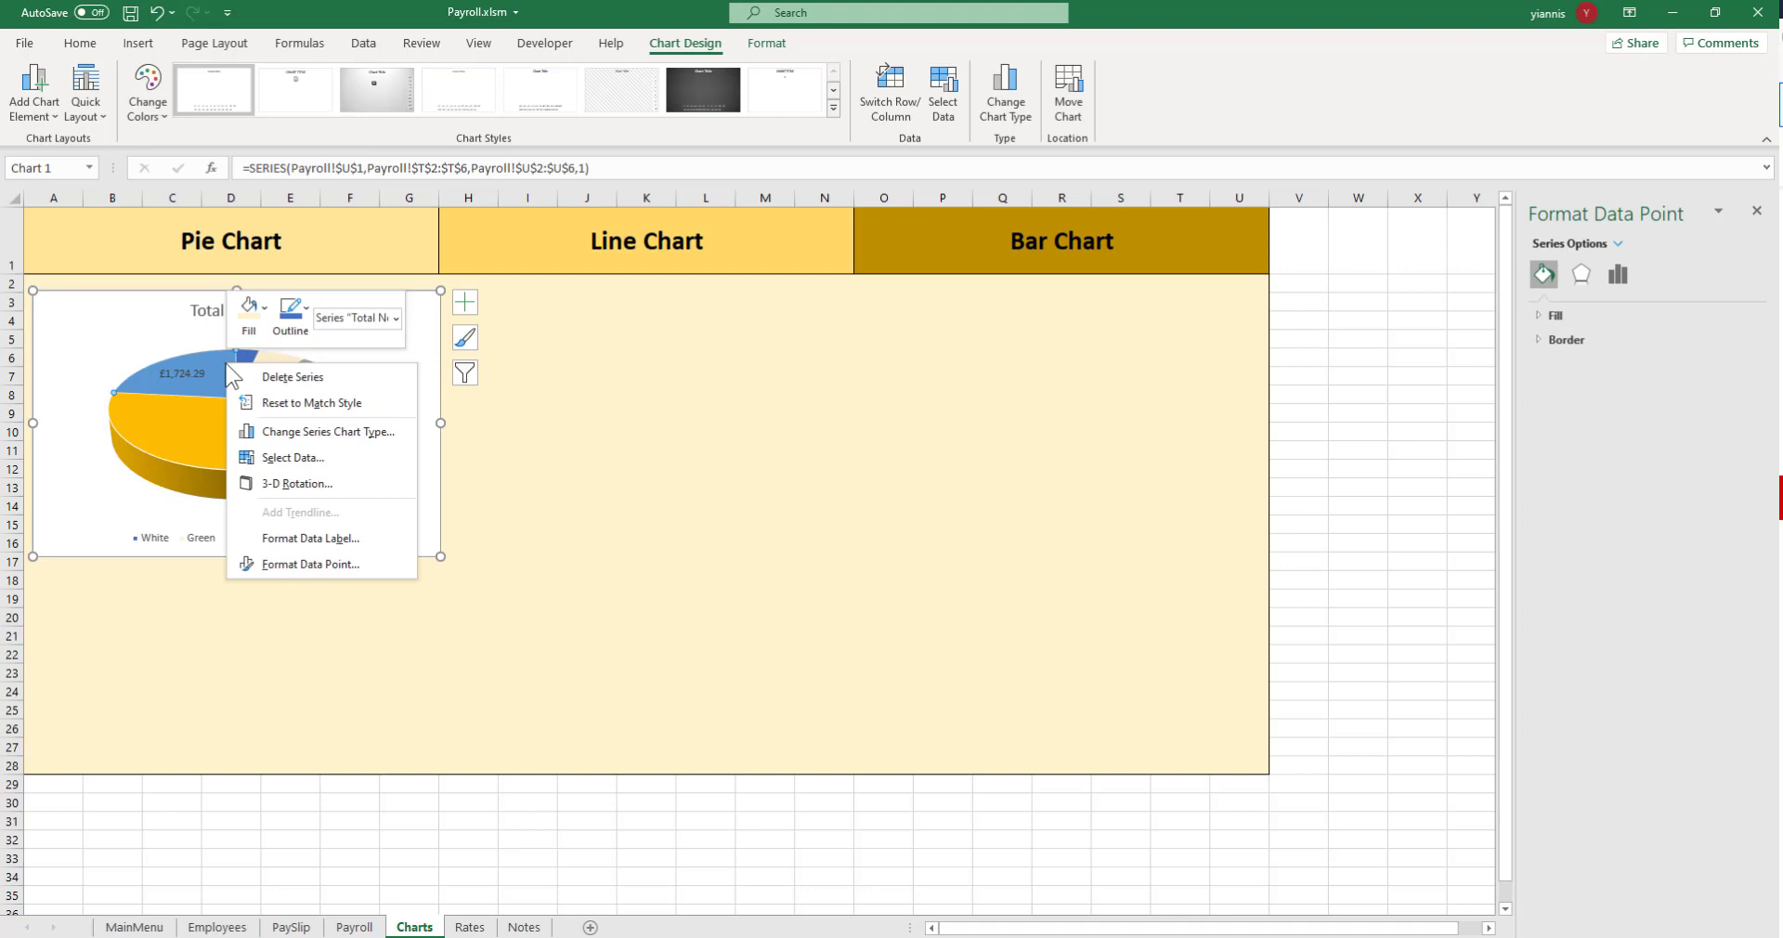
{"action": "left_click", "coordinate": [268, 316]}
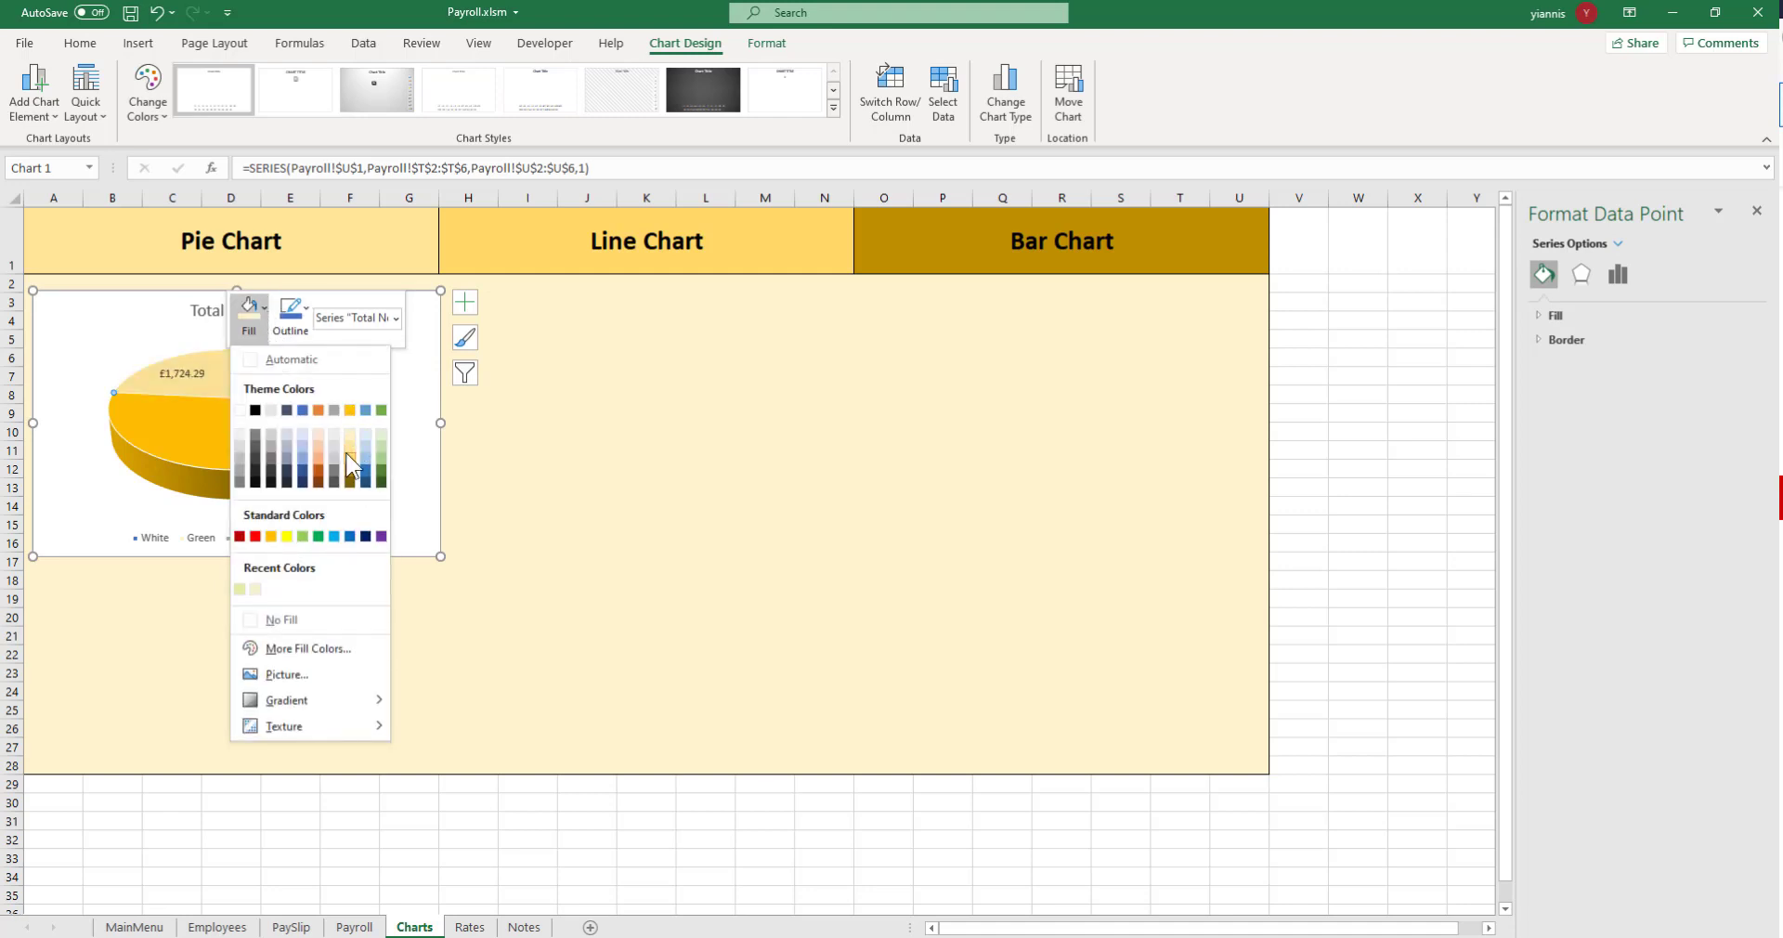
{"action": "left_click", "coordinate": [350, 483]}
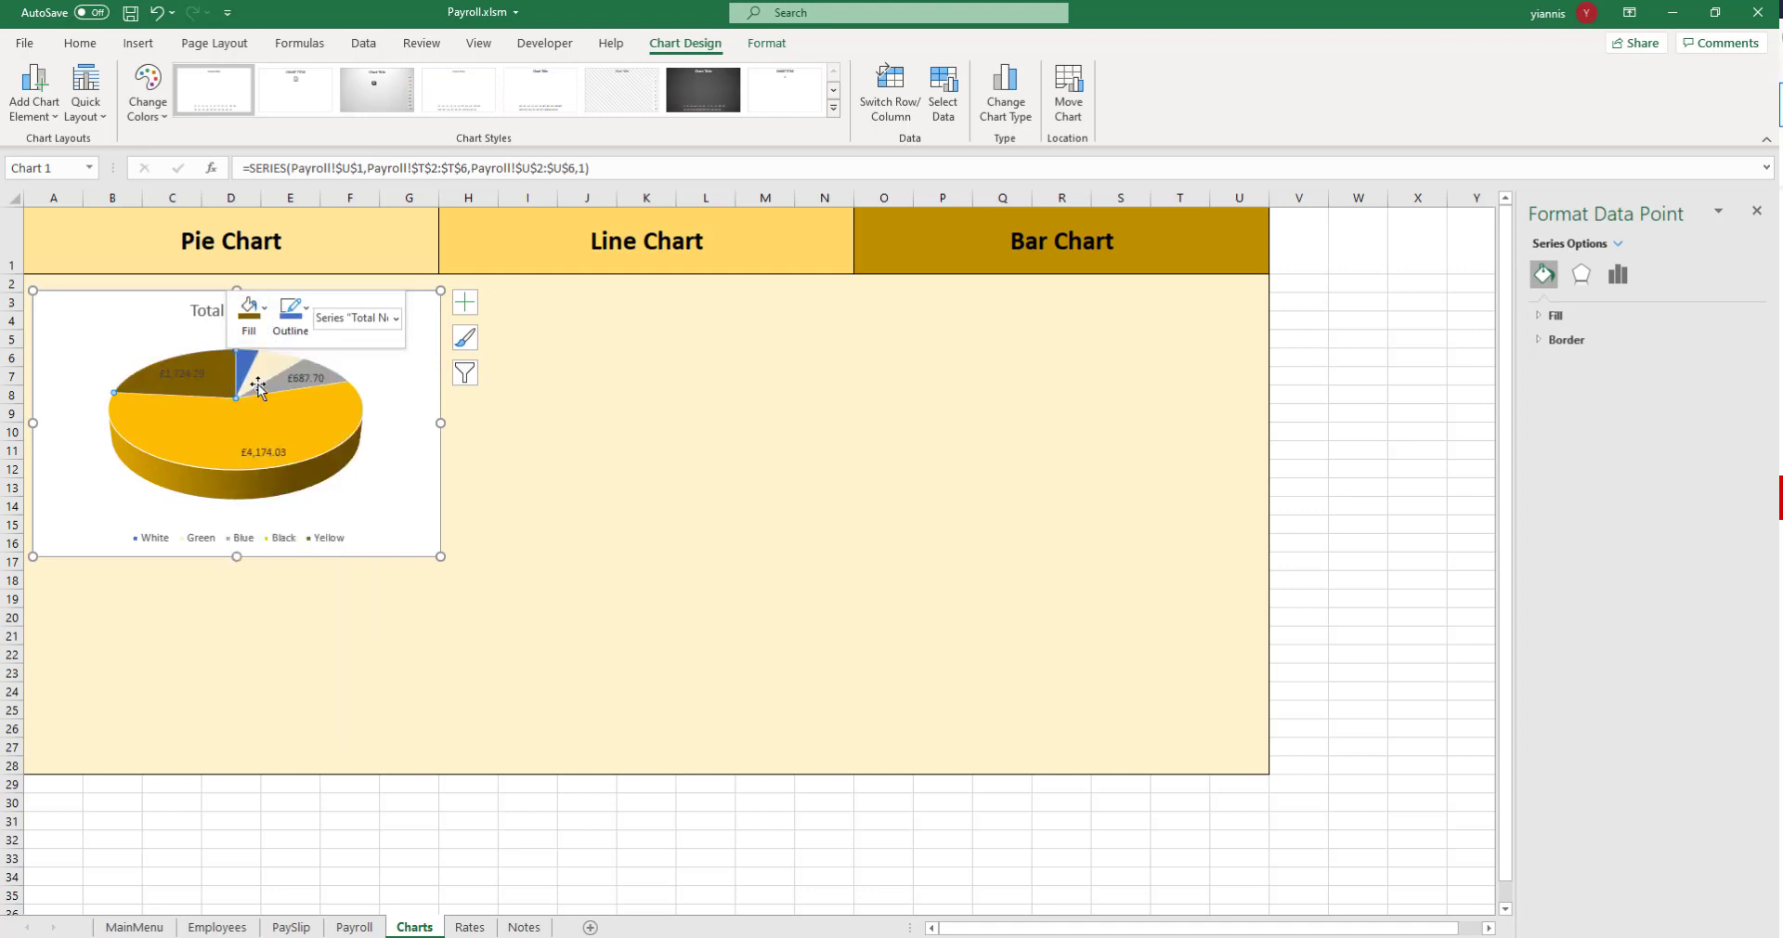
Fill the £262.53 slice of the pie chart with a dark blue-grey theme colour
{"action": "right_click", "coordinate": [252, 365]}
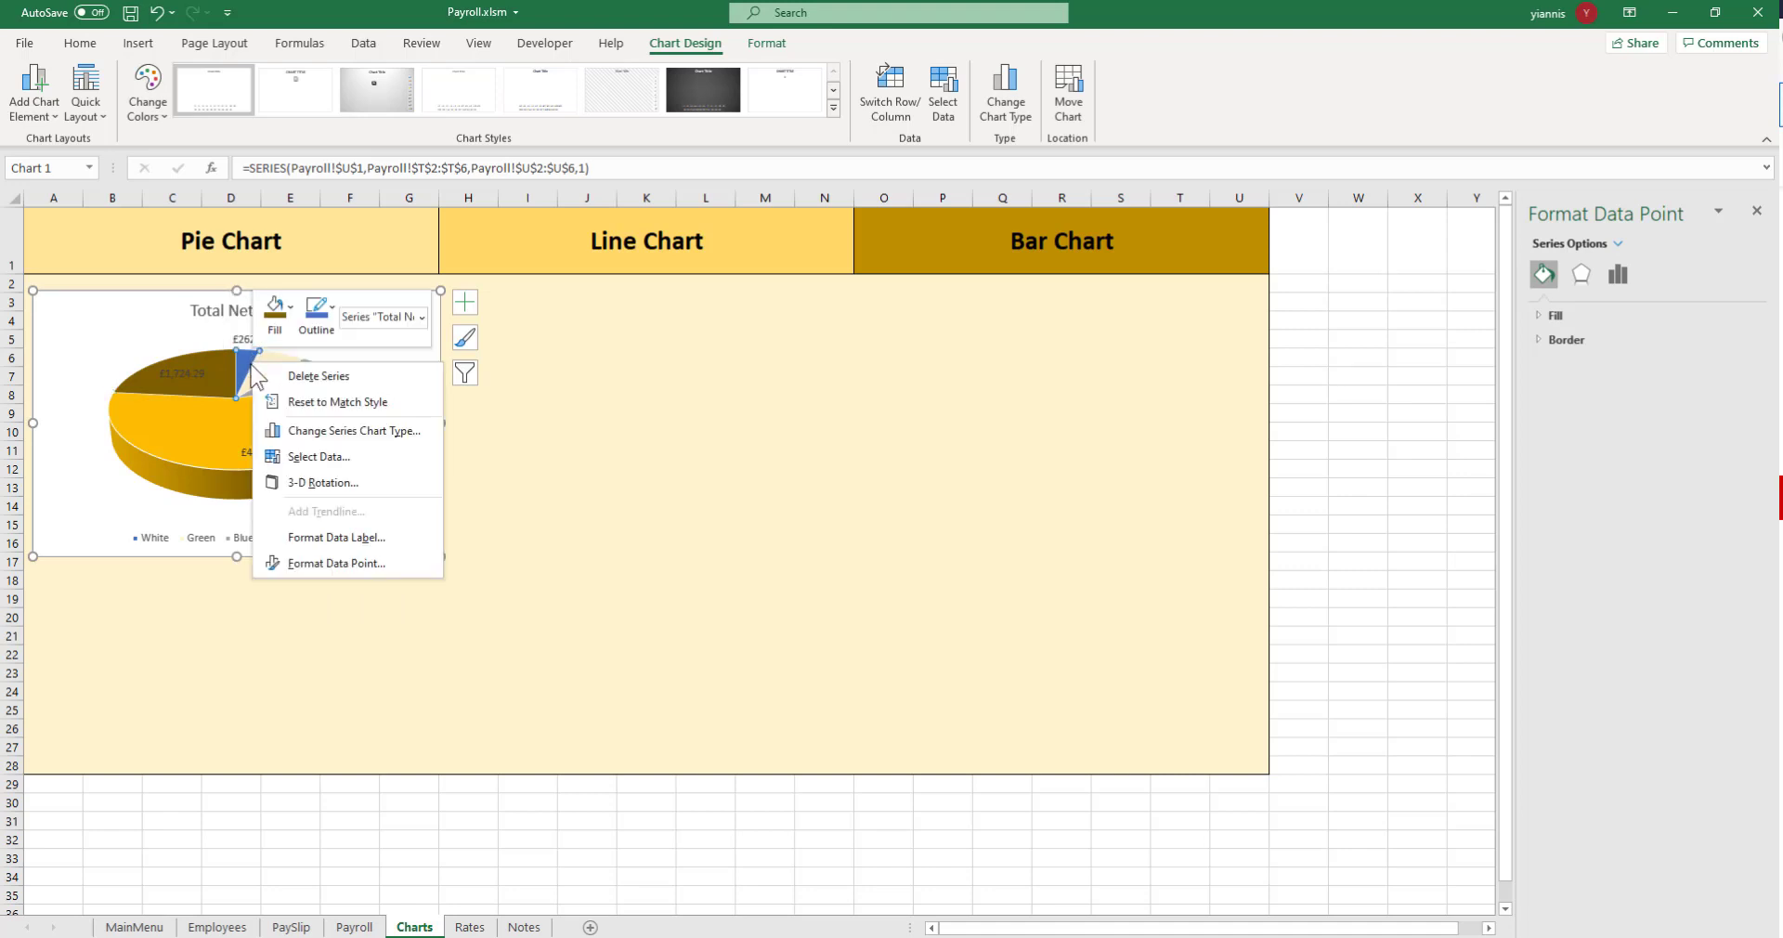
{"action": "left_click", "coordinate": [250, 365]}
{"action": "right_click", "coordinate": [250, 367]}
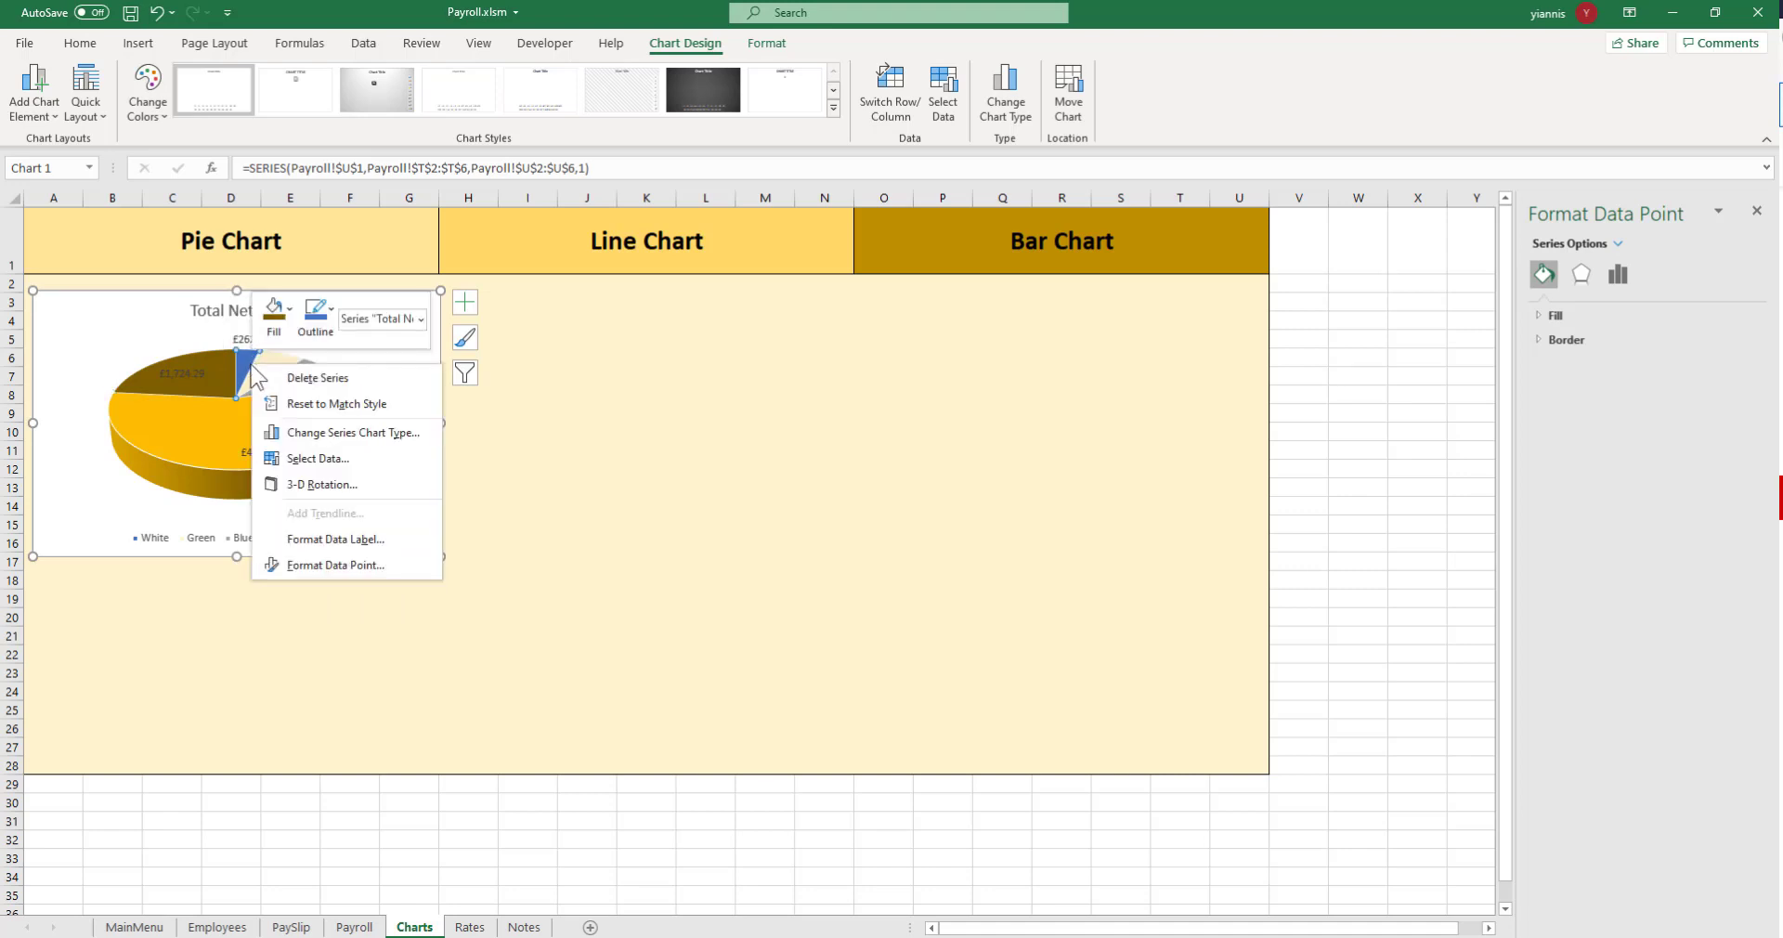
{"action": "left_click", "coordinate": [273, 313]}
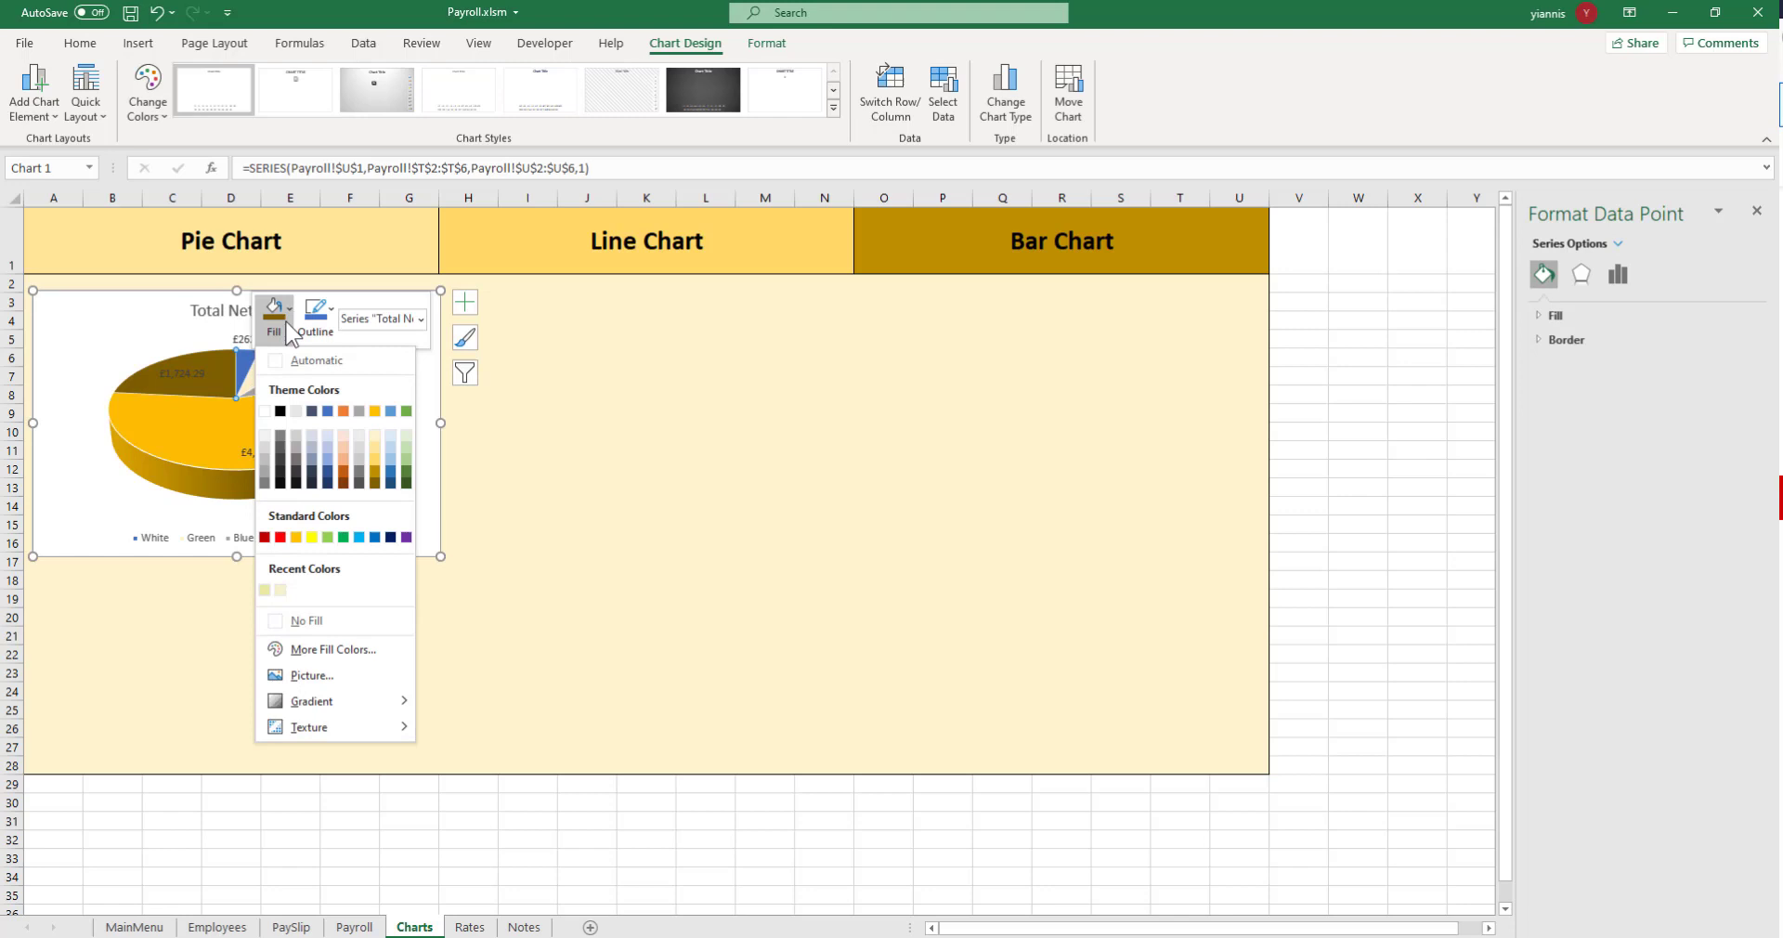
{"action": "left_click", "coordinate": [312, 472]}
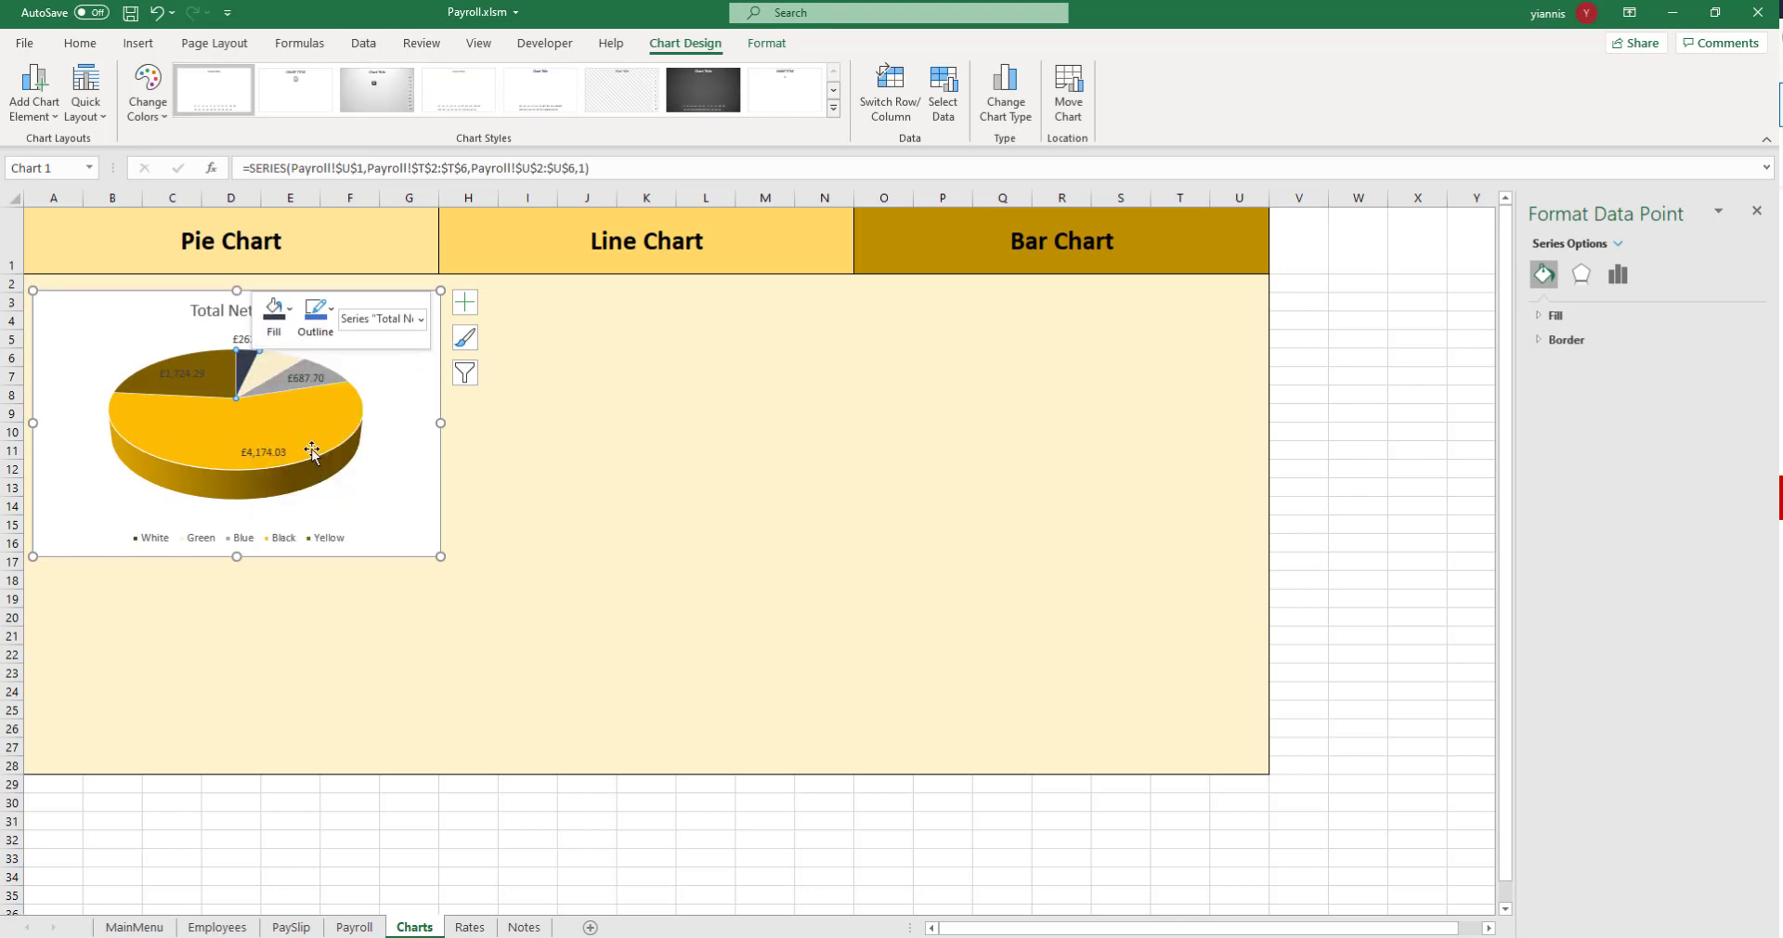
Fill the £523.51 slice with standard red and deselect the pie chart
{"action": "left_click", "coordinate": [286, 362]}
{"action": "right_click", "coordinate": [286, 363]}
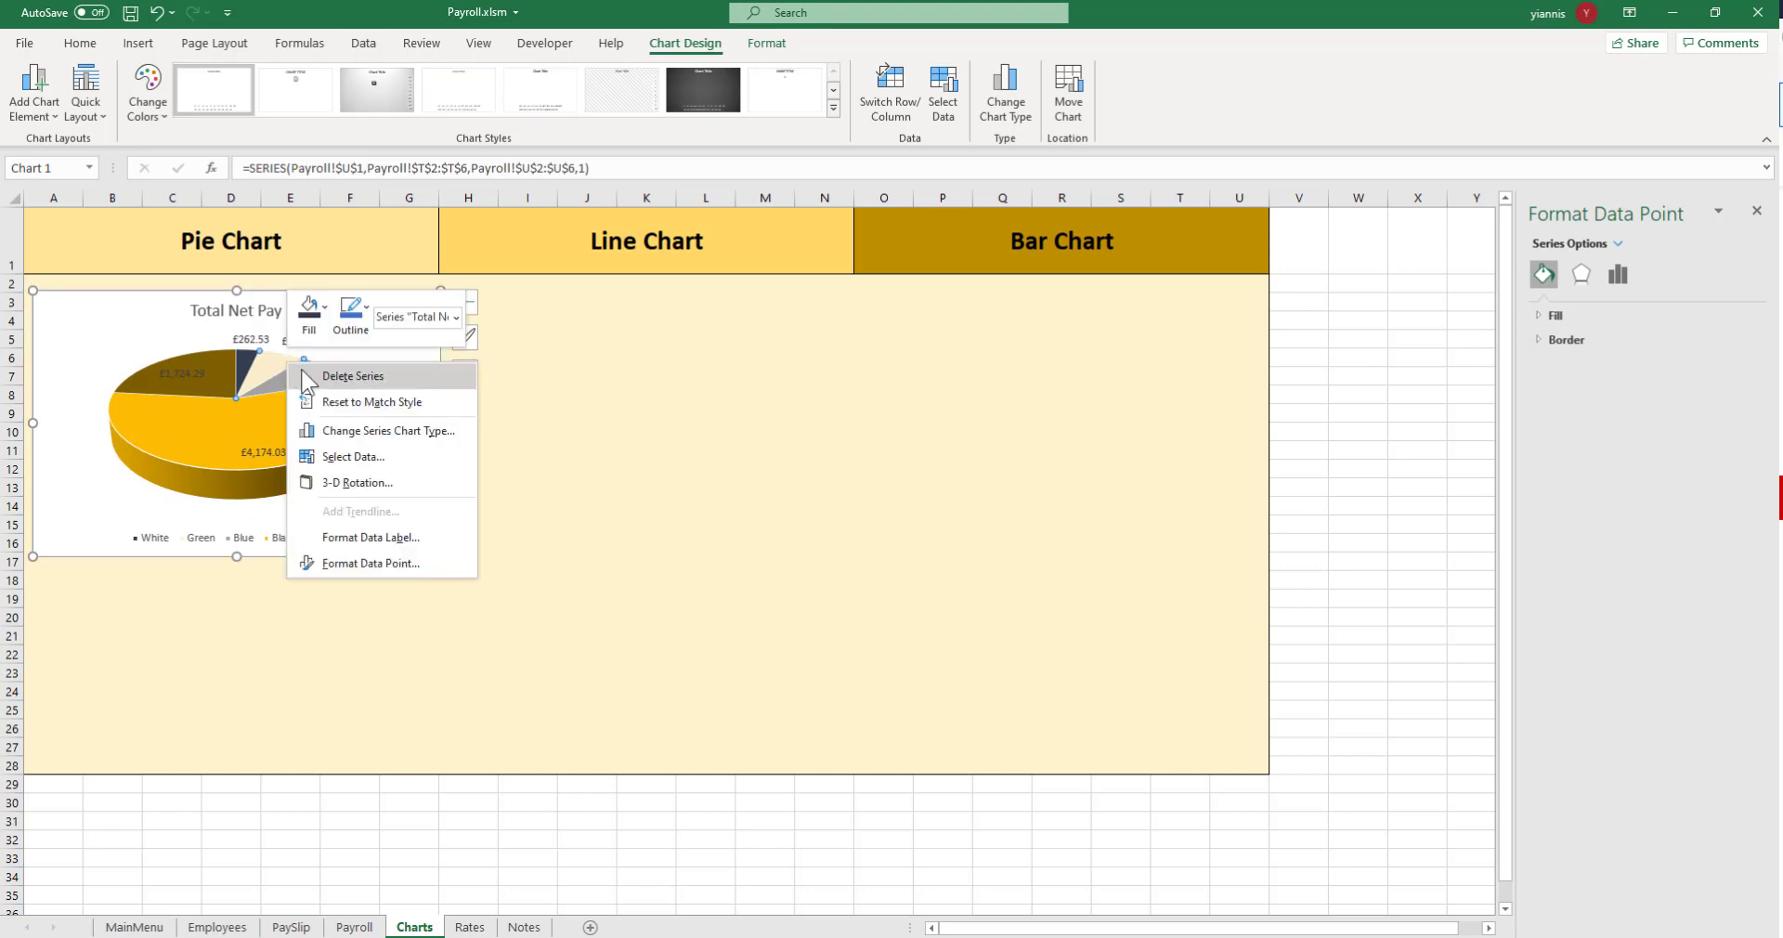
{"action": "left_click", "coordinate": [309, 311]}
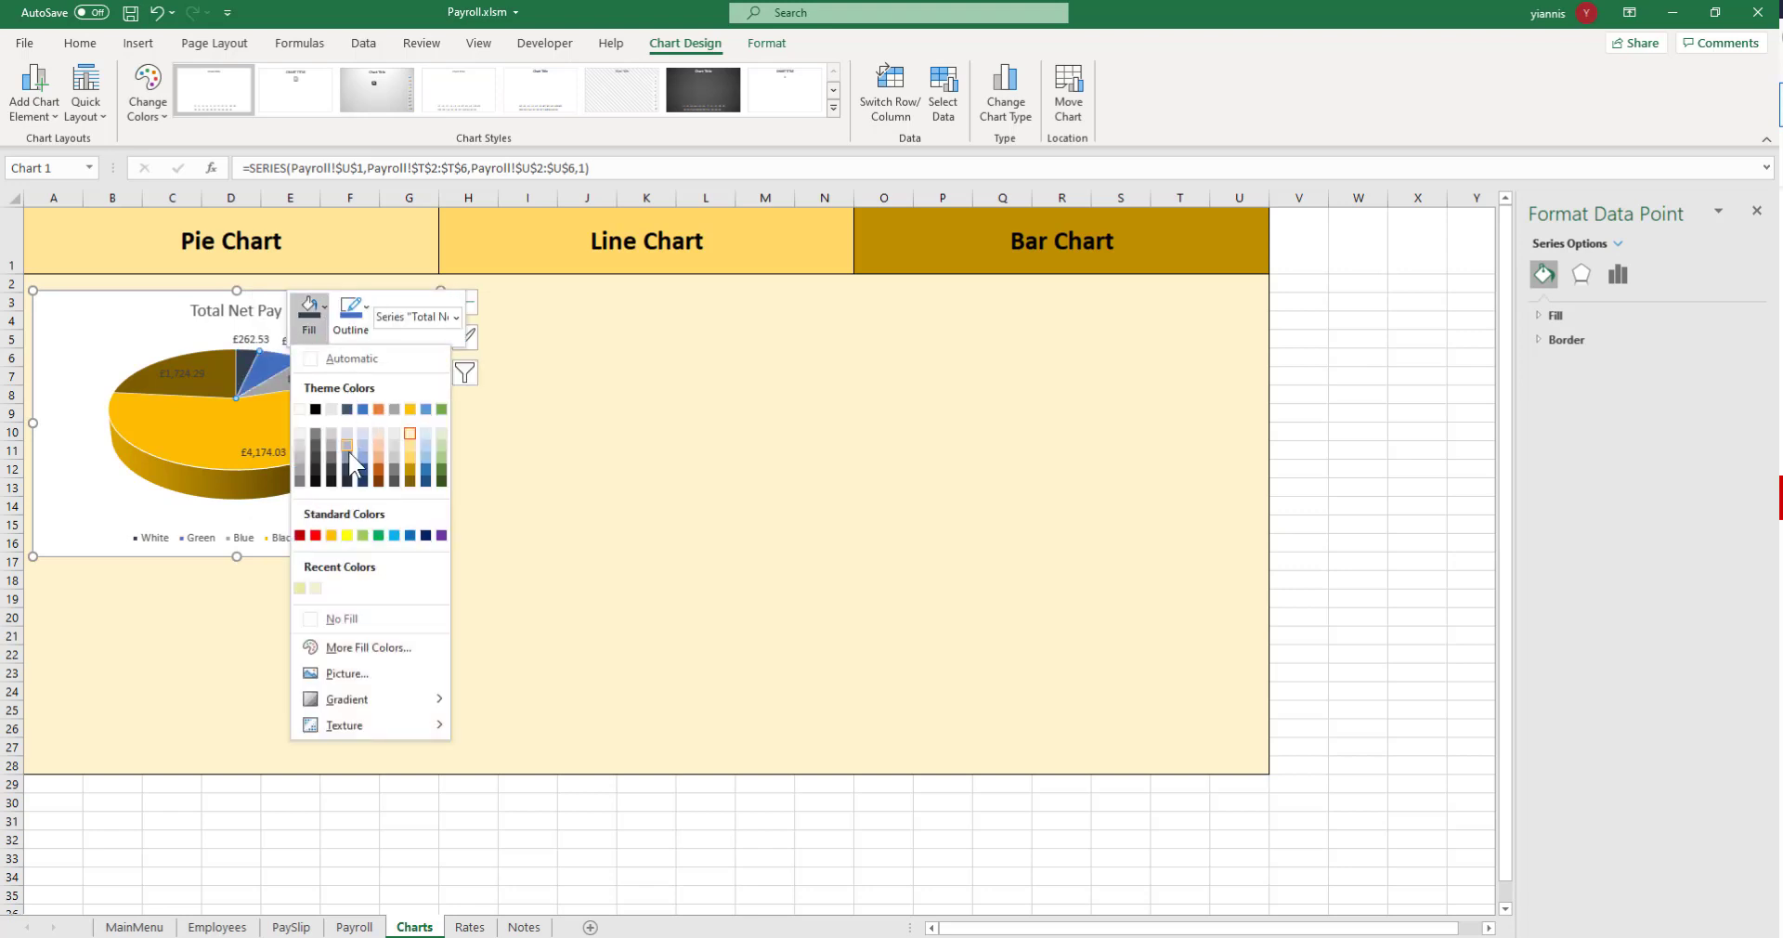
{"action": "left_click", "coordinate": [316, 536]}
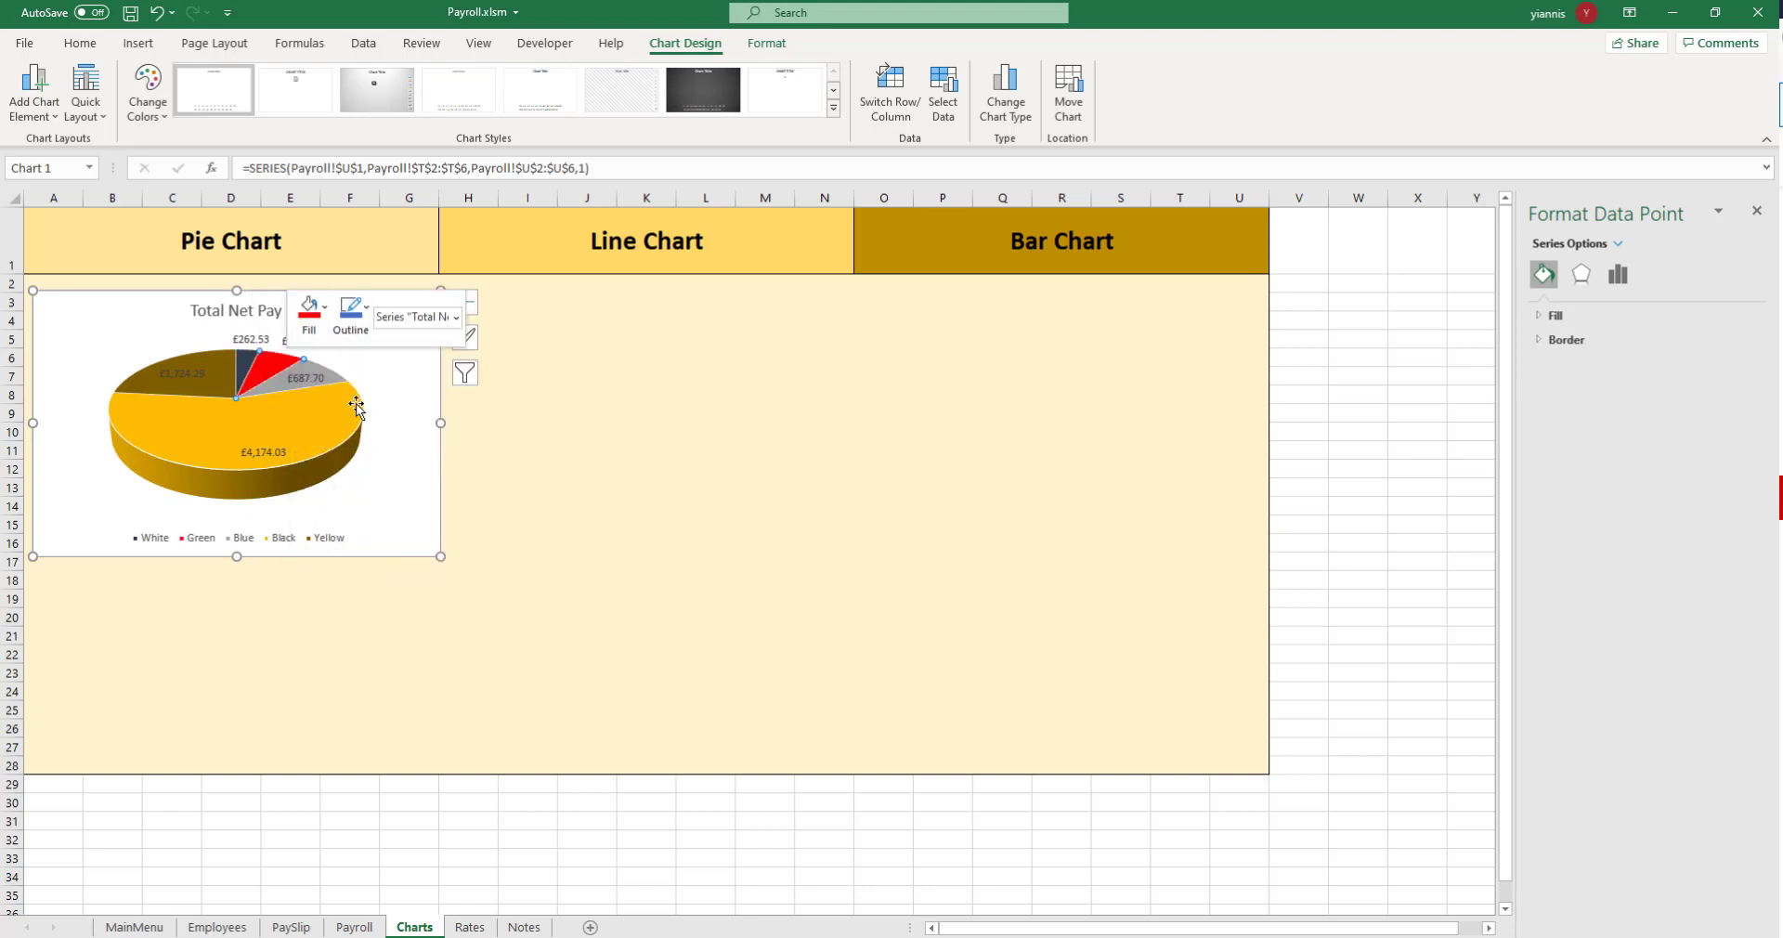
{"action": "left_click", "coordinate": [334, 430]}
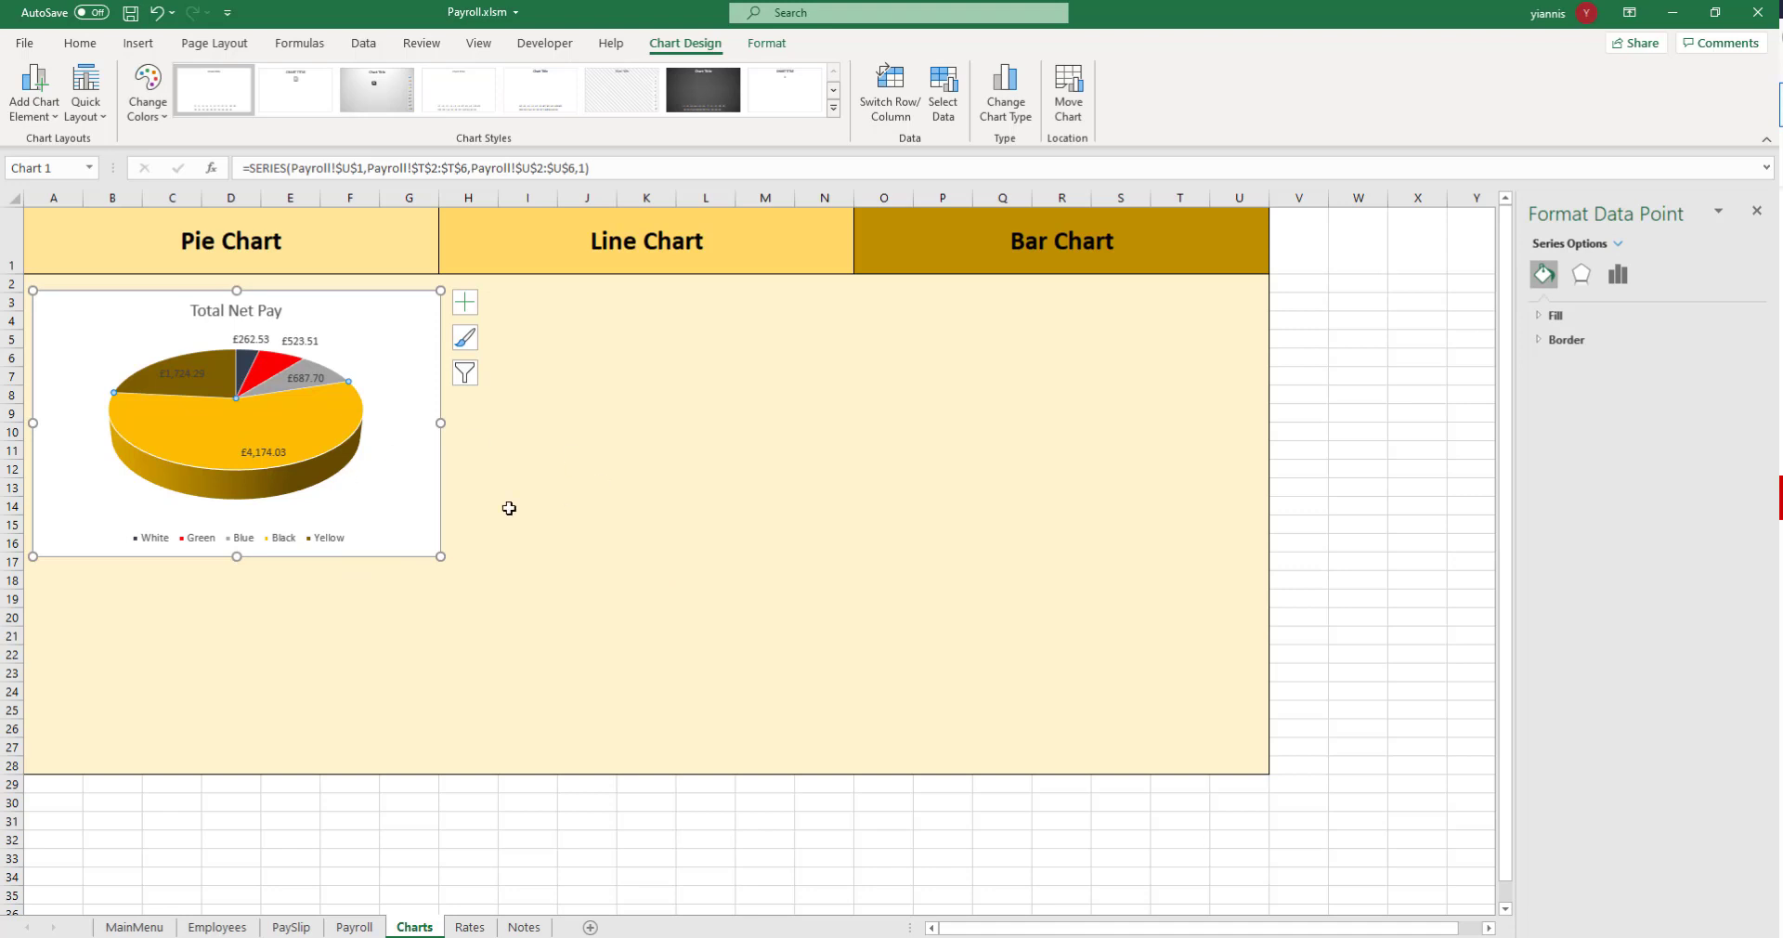
{"action": "left_click", "coordinate": [578, 505]}
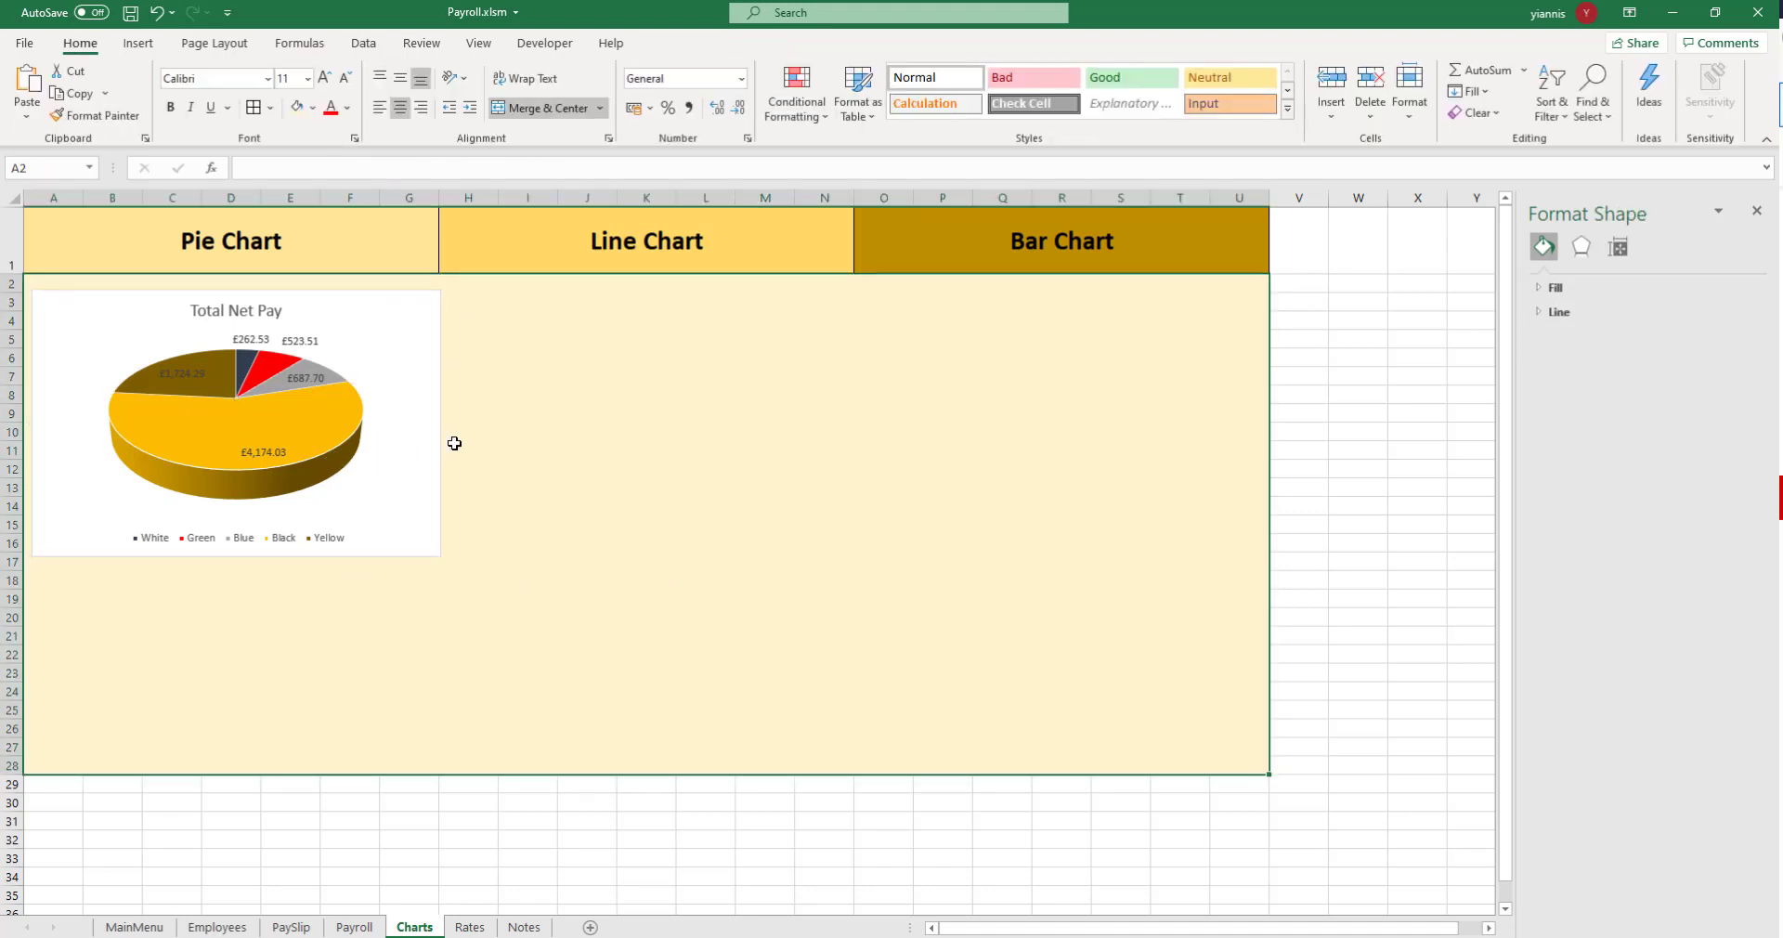